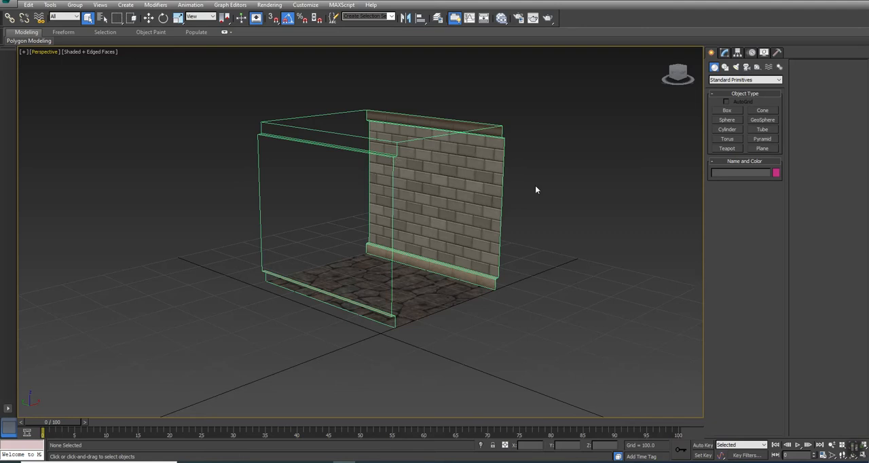
# Step: Show all four viewports and create a box at the origin with length 400, width 400 and height 200
pyautogui.hotkey('alt', 'w')
pyautogui.moveTo(539, 280)
pyautogui.mouseDown(button='middle')
pyautogui.moveTo(519, 334)
pyautogui.moveTo(510, 332)
pyautogui.moveTo(505, 282)
pyautogui.mouseUp(button='middle')
pyautogui.moveTo(528, 99); pyautogui.dragTo(496, 122, button='middle')
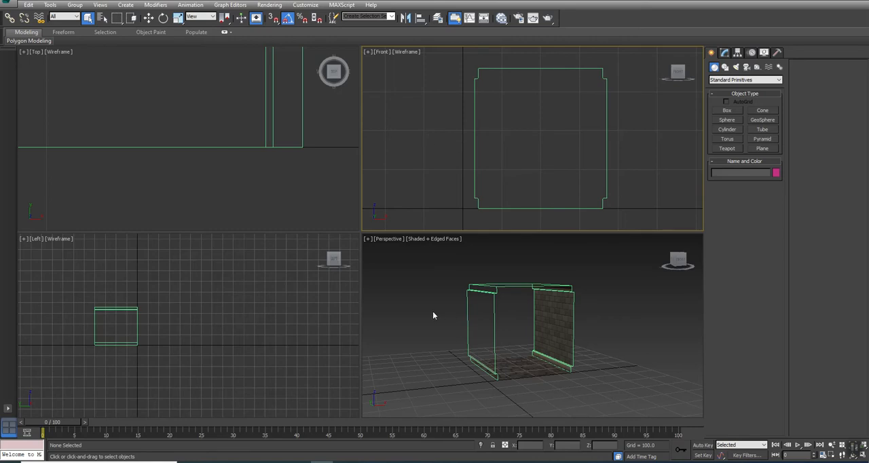
pyautogui.click(382, 270)
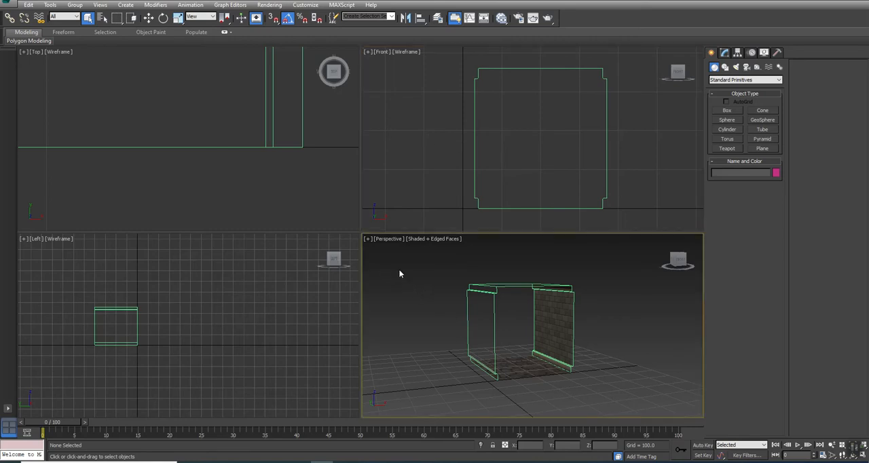
pyautogui.click(727, 110)
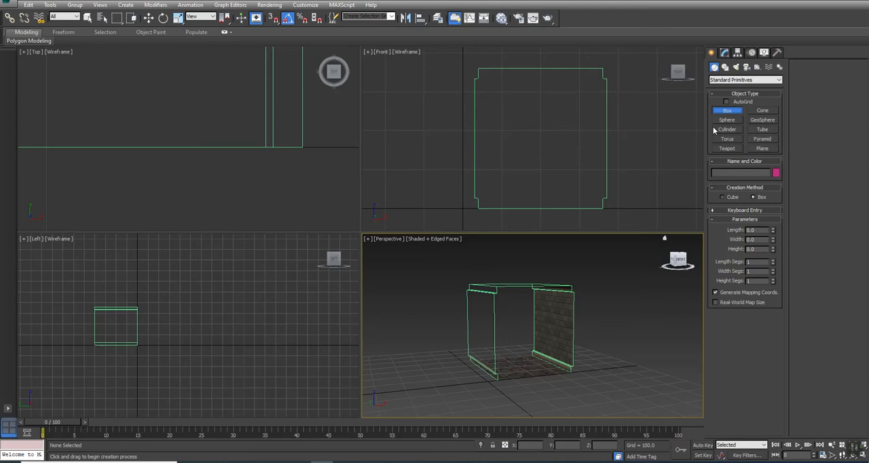
pyautogui.click(747, 210)
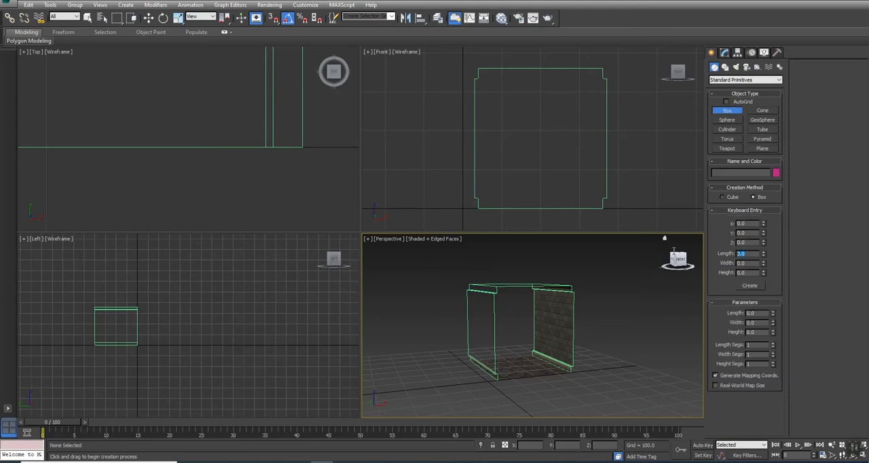
pyautogui.write('4')
pyautogui.write('400')
pyautogui.press('Tab')
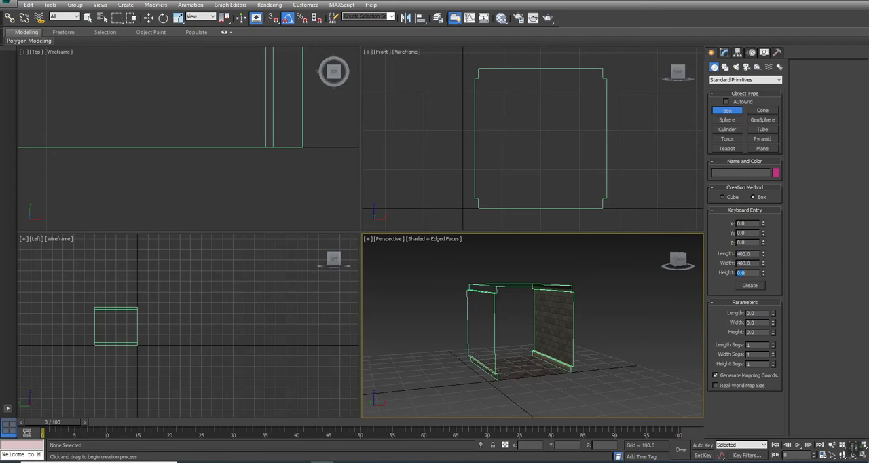
pyautogui.write('200')
pyautogui.press('Return')
pyautogui.click(744, 289)
pyautogui.rightClick(579, 339)
# Step: Convert the new box to an Editable Poly
pyautogui.moveTo(528, 341)
pyautogui.keyDown('alt'); pyautogui.mouseDown(button='middle')
pyautogui.moveTo(514, 305)
pyautogui.moveTo(519, 339)
pyautogui.mouseUp(button='middle'); pyautogui.keyUp('alt')
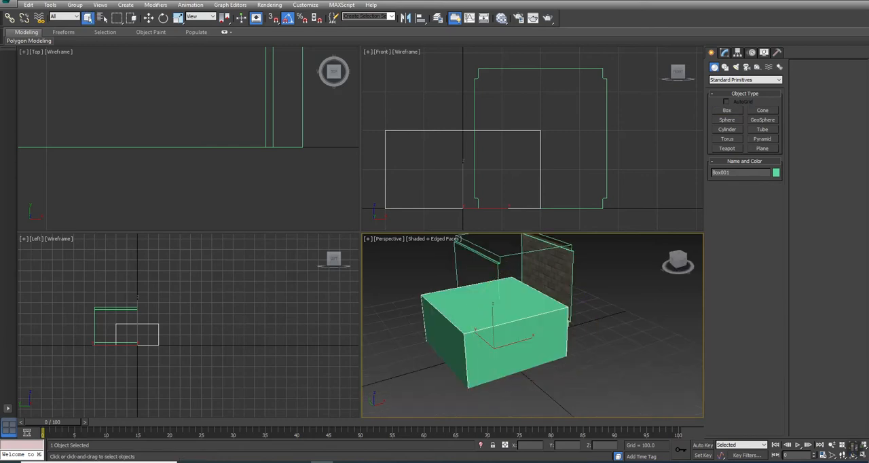
pyautogui.click(723, 54)
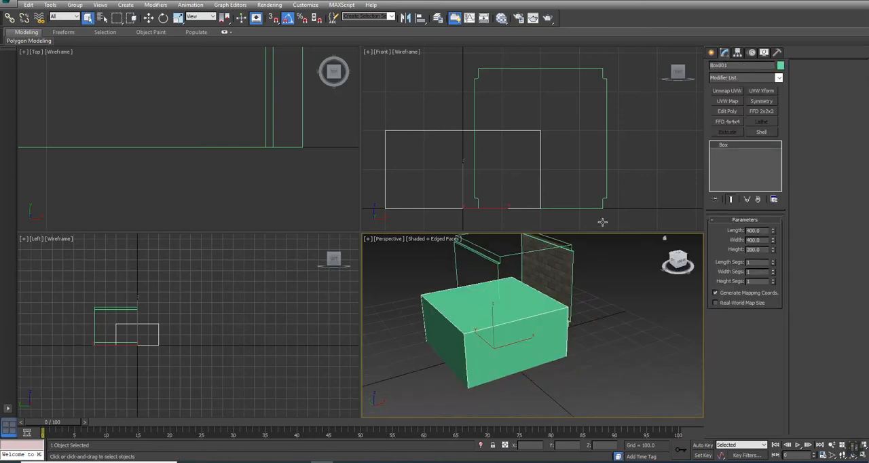
pyautogui.rightClick(619, 272)
pyautogui.moveTo(655, 352)
pyautogui.click(742, 358)
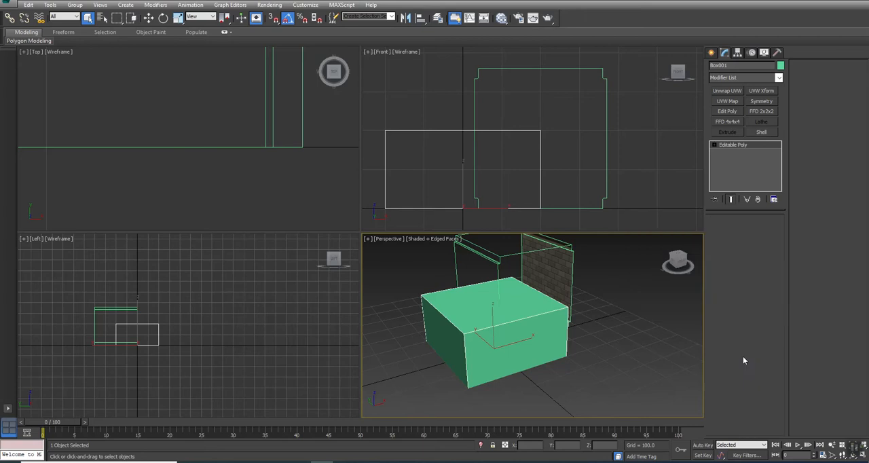
# Step: Select the box's whole element and move it to X 200, Y 200 so its corner sits at the pivot
pyautogui.click(764, 230)
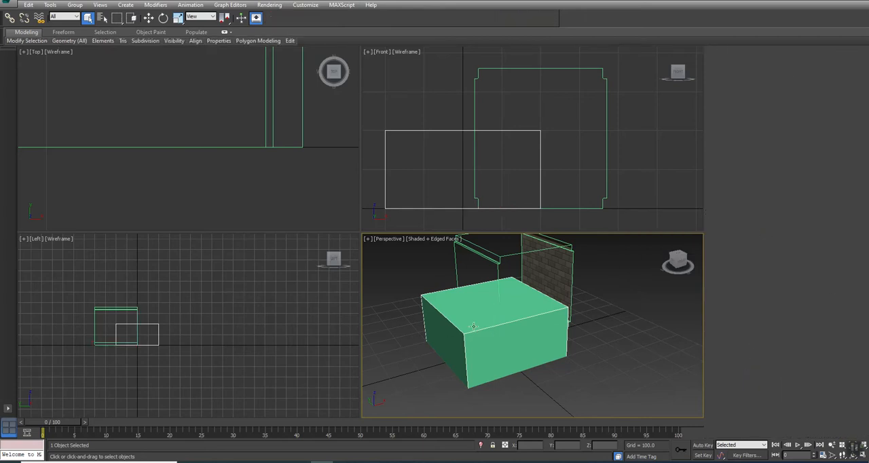
pyautogui.click(482, 321)
pyautogui.press('w')
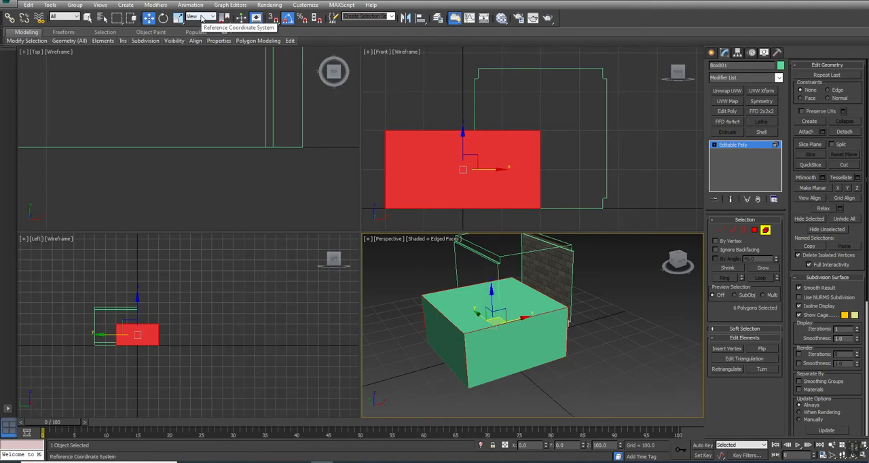
pyautogui.moveTo(598, 309); pyautogui.dragTo(593, 312, button='middle')
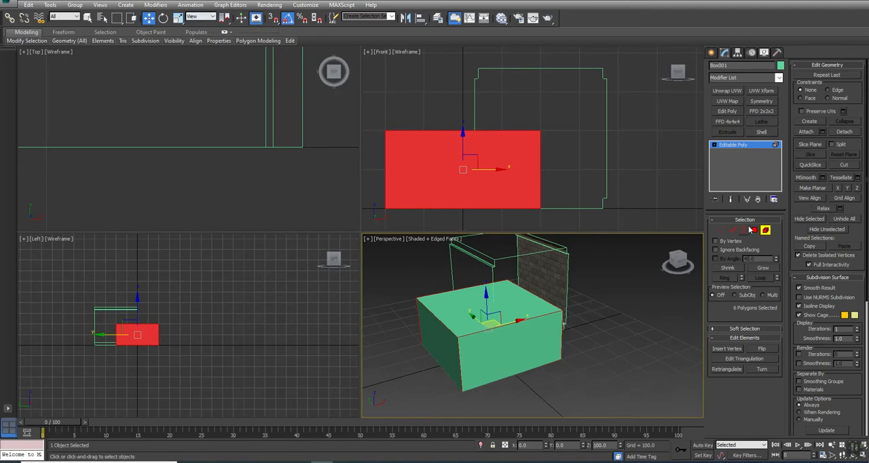
pyautogui.moveTo(533, 445); pyautogui.dragTo(396, 442)
pyautogui.write('200')
pyautogui.press('Tab')
pyautogui.write('2')
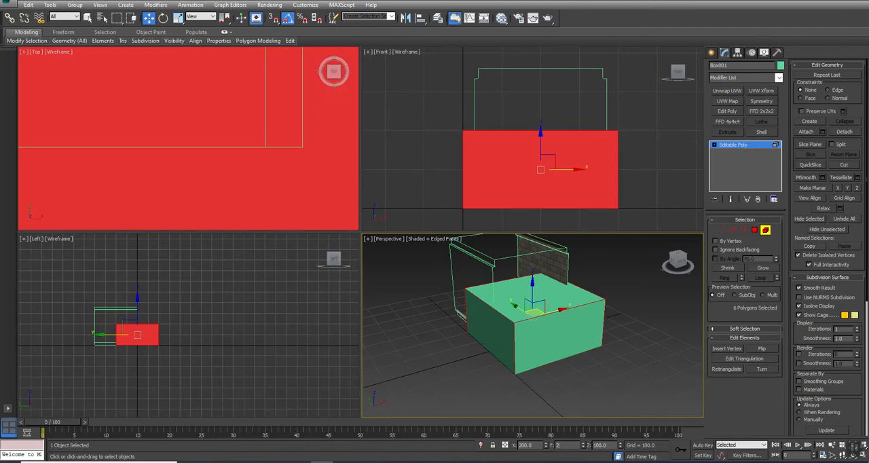
pyautogui.write('00')
pyautogui.press('Return')
pyautogui.click(597, 365)
# Step: Target-weld the box's two front top vertices onto the bottom vertices below them to form a ramp, leaving vertex editing
pyautogui.keyDown('alt'); pyautogui.moveTo(528, 299); pyautogui.dragTo(520, 333, button='middle'); pyautogui.keyUp('alt')
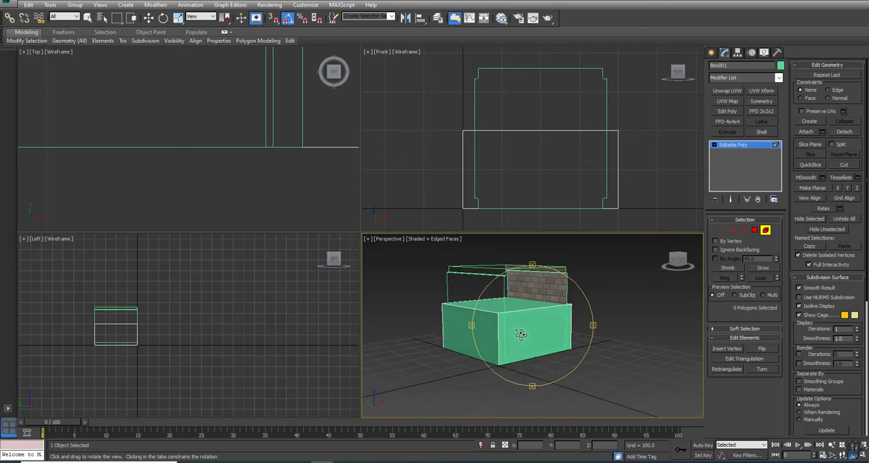
pyautogui.click(722, 230)
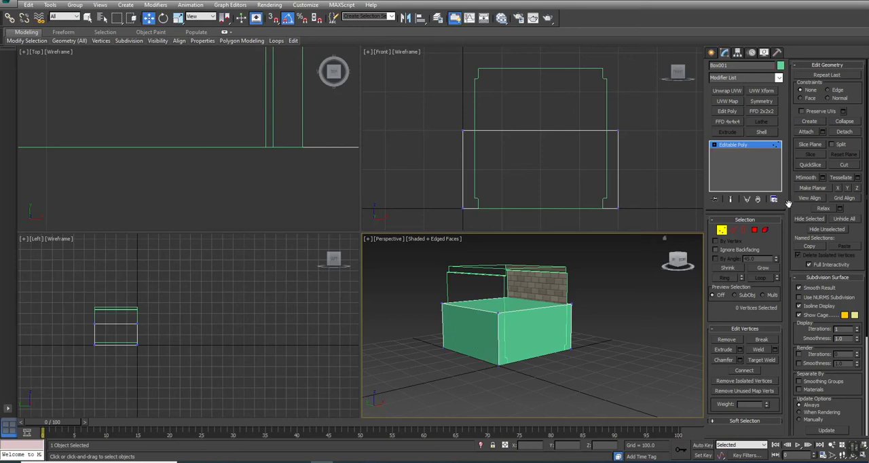
pyautogui.click(761, 360)
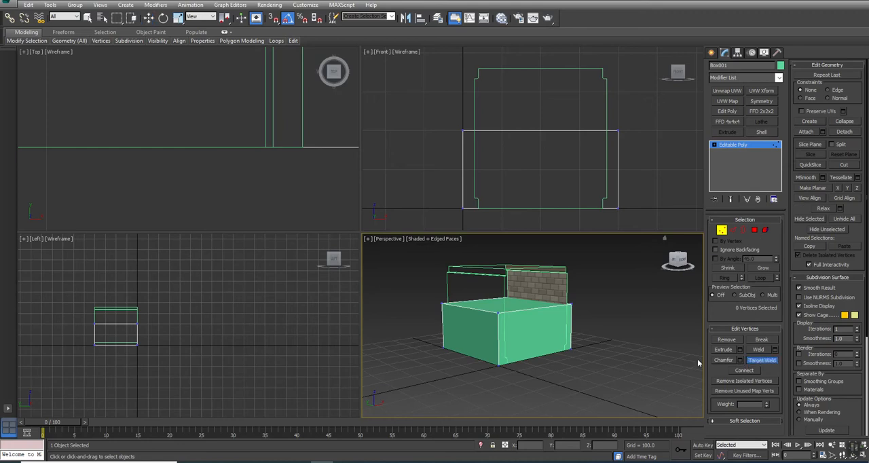
pyautogui.click(500, 315)
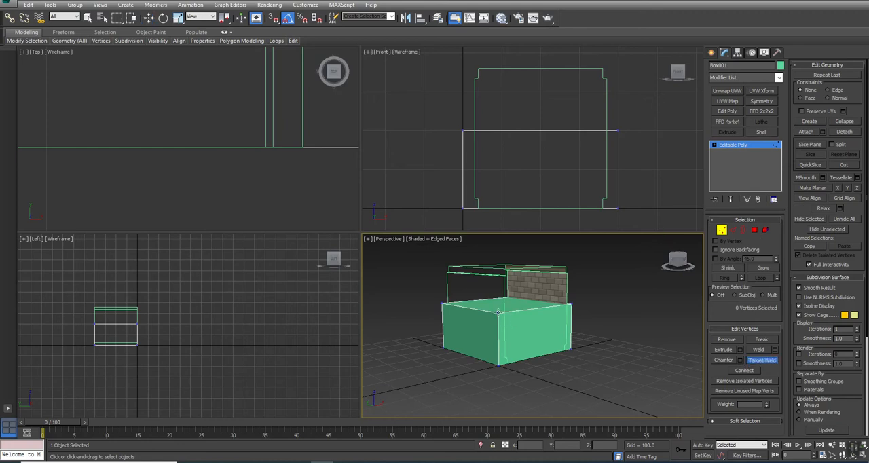
pyautogui.click(501, 364)
pyautogui.click(570, 306)
pyautogui.click(572, 347)
pyautogui.rightClick(583, 354)
pyautogui.keyDown('alt'); pyautogui.moveTo(517, 345); pyautogui.dragTo(495, 360, button='middle'); pyautogui.keyUp('alt')
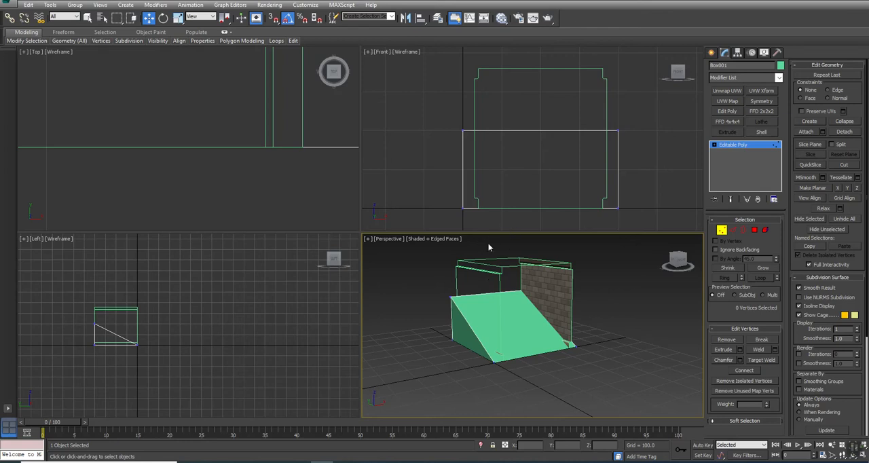
pyautogui.click(728, 145)
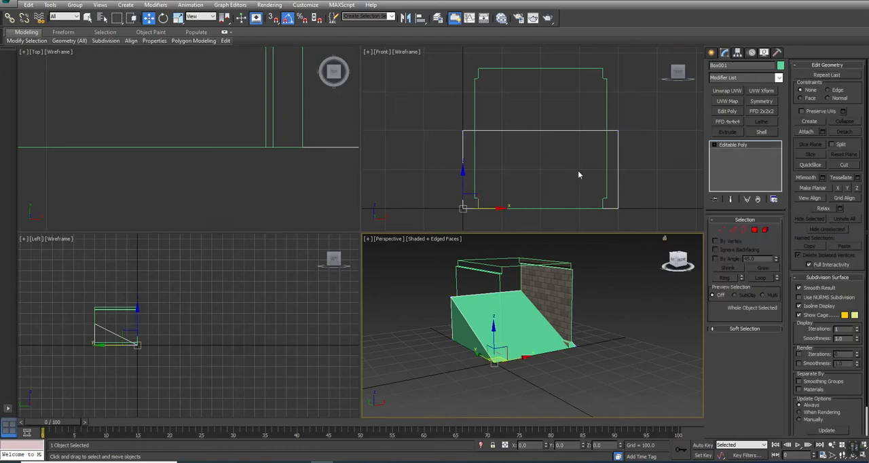
# Step: Clone the ramp as a copy and move it along X to about 606, beside the original
pyautogui.moveTo(579, 170); pyautogui.dragTo(565, 172, button='middle')
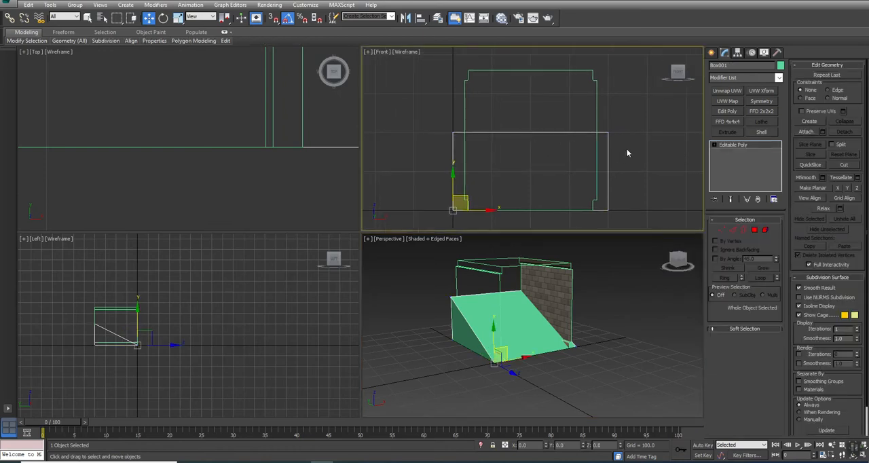
pyautogui.keyDown('shift'); pyautogui.moveTo(542, 287); pyautogui.dragTo(544, 288); pyautogui.keyUp('shift')
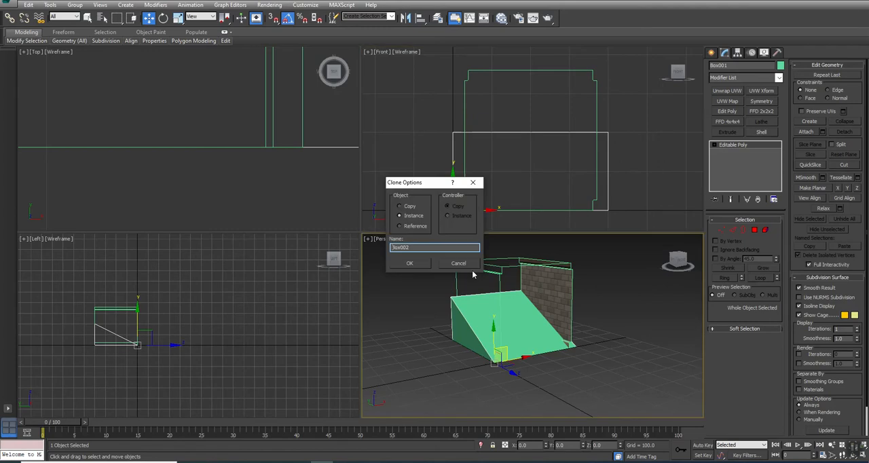
pyautogui.click(409, 263)
pyautogui.keyDown('alt'); pyautogui.moveTo(550, 349); pyautogui.dragTo(535, 353, button='middle'); pyautogui.keyUp('alt')
pyautogui.scroll(-3, 535, 353)
pyautogui.moveTo(532, 363); pyautogui.dragTo(616, 339)
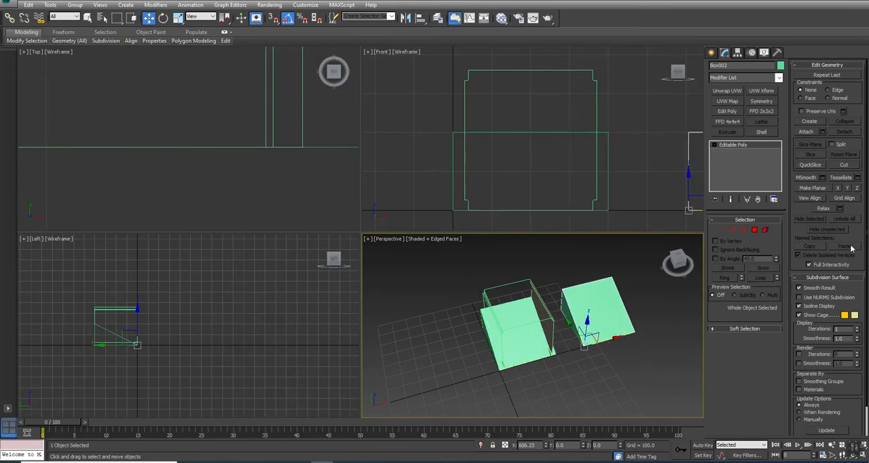
# Step: Lower the copied ramp's top back edge to Z 100 and leave edge editing
pyautogui.click(732, 230)
pyautogui.click(586, 282)
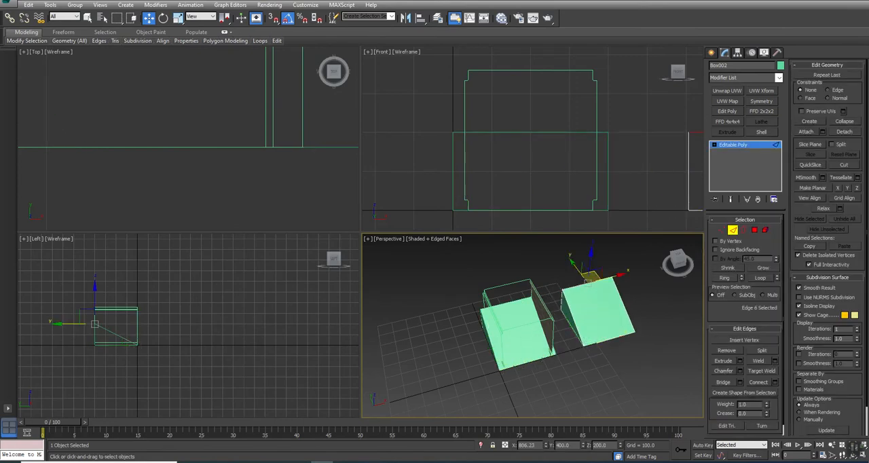
pyautogui.write('100')
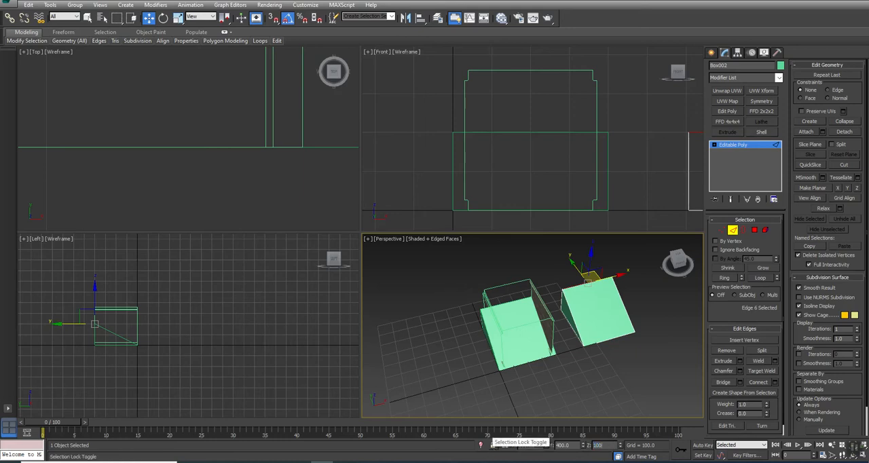
pyautogui.press('Return')
pyautogui.click(658, 285)
pyautogui.moveTo(657, 288); pyautogui.dragTo(562, 320, button='middle')
pyautogui.scroll(3, 522, 314)
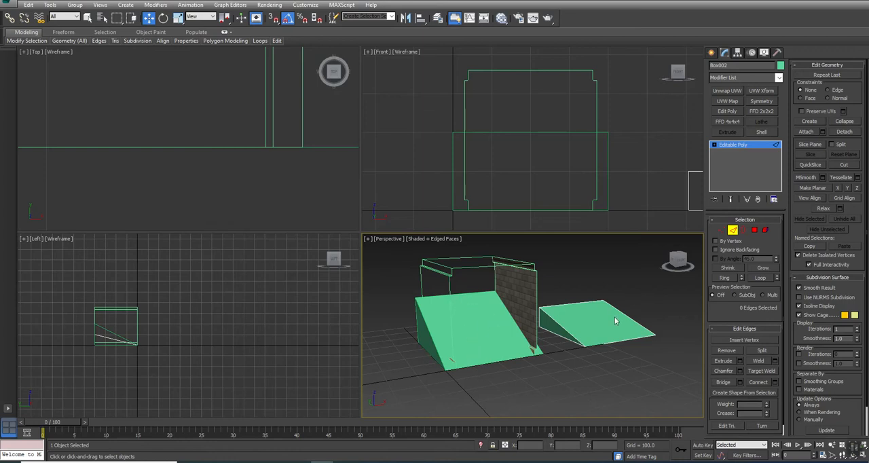
pyautogui.click(732, 230)
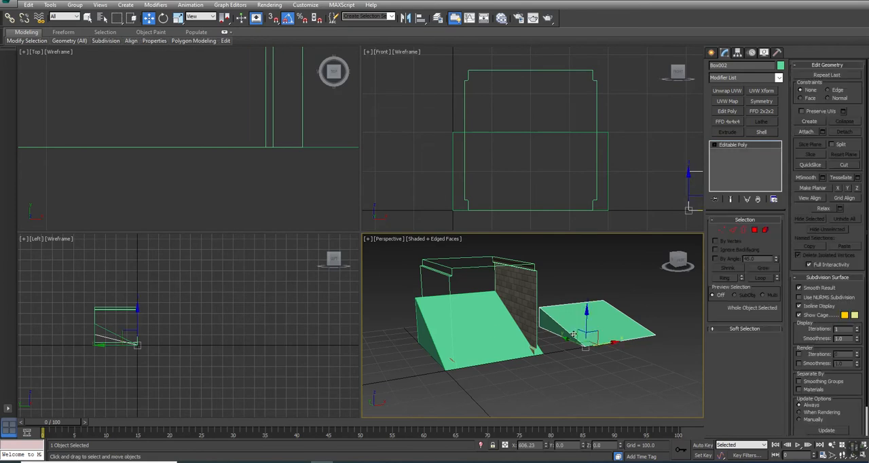
# Step: Clone the steeper ramp as one copy placed at its upper end, at about Y 402, Z 203
pyautogui.click(481, 333)
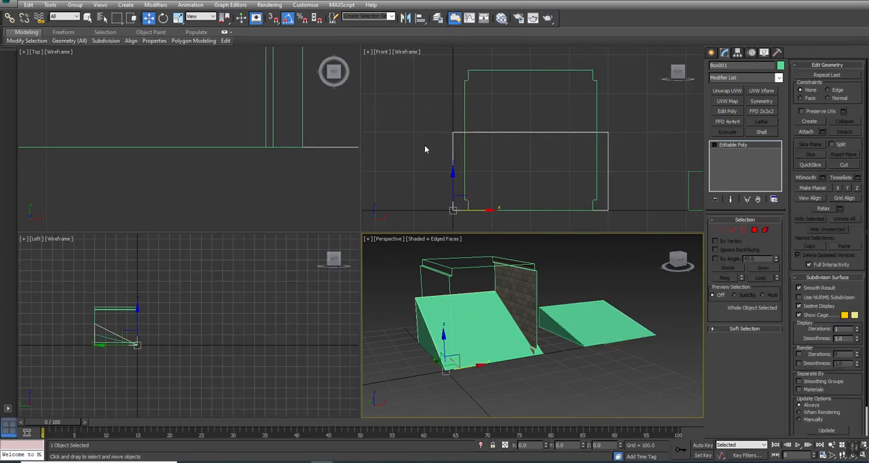
pyautogui.moveTo(151, 345); pyautogui.dragTo(272, 342, button='middle')
pyautogui.scroll(2, 270, 340)
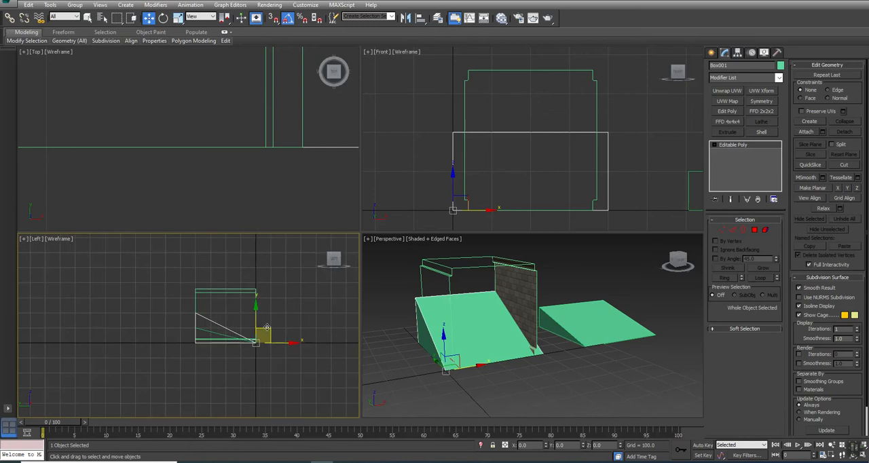
pyautogui.moveTo(268, 327)
pyautogui.keyDown('shift'); pyautogui.mouseDown()
pyautogui.moveTo(207, 281)
pyautogui.moveTo(207, 297)
pyautogui.mouseUp(); pyautogui.keyUp('shift')
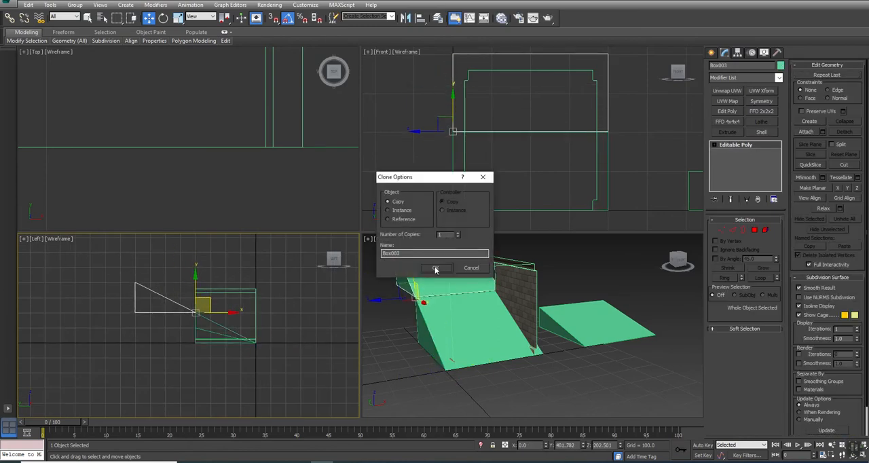
pyautogui.click(436, 268)
# Step: Array the shallow ramp into four instances, offsetting each one by 400 in Y and 100 in Z
pyautogui.click(588, 336)
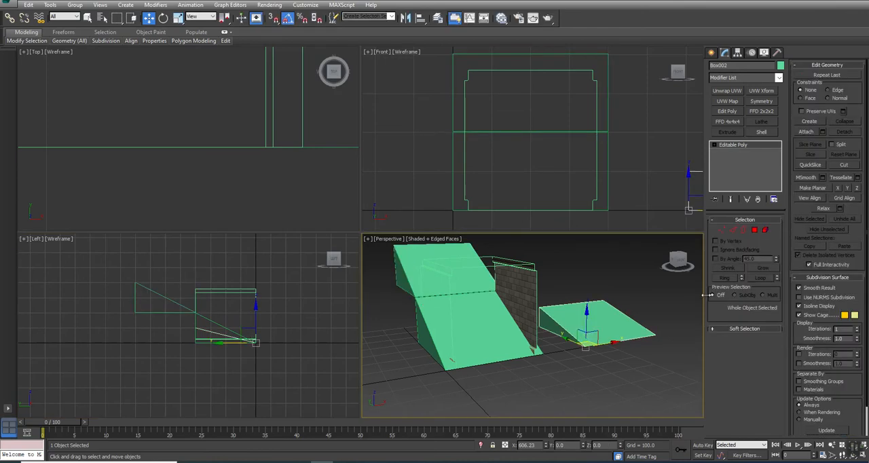
pyautogui.moveTo(648, 304); pyautogui.dragTo(549, 330, button='middle')
pyautogui.click(60, 7)
pyautogui.click(68, 155)
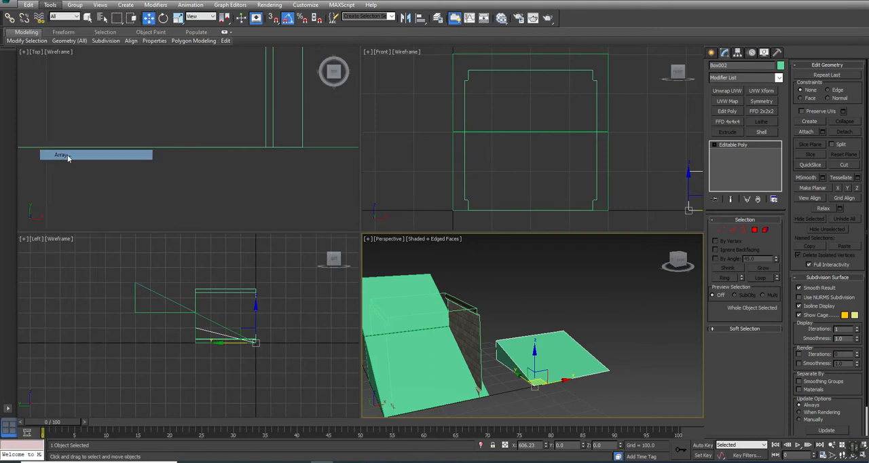
pyautogui.moveTo(385, 150); pyautogui.dragTo(626, 22)
pyautogui.click(626, 116)
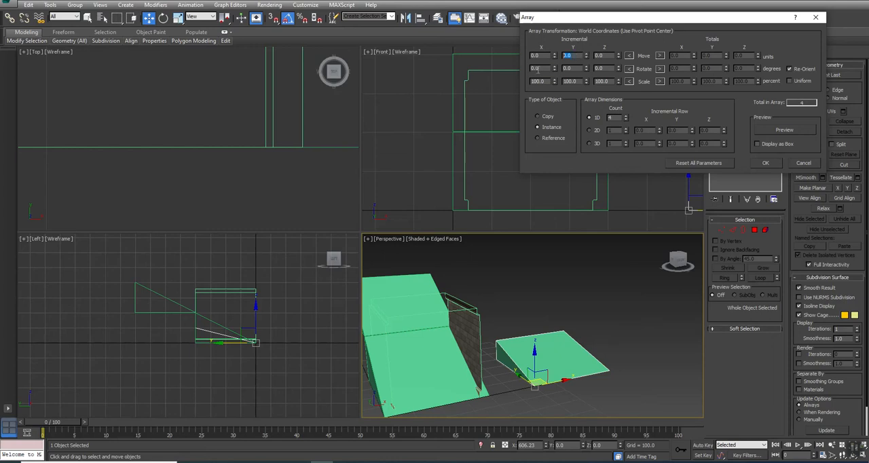
pyautogui.press('Tab')
pyautogui.click(798, 130)
pyautogui.click(767, 163)
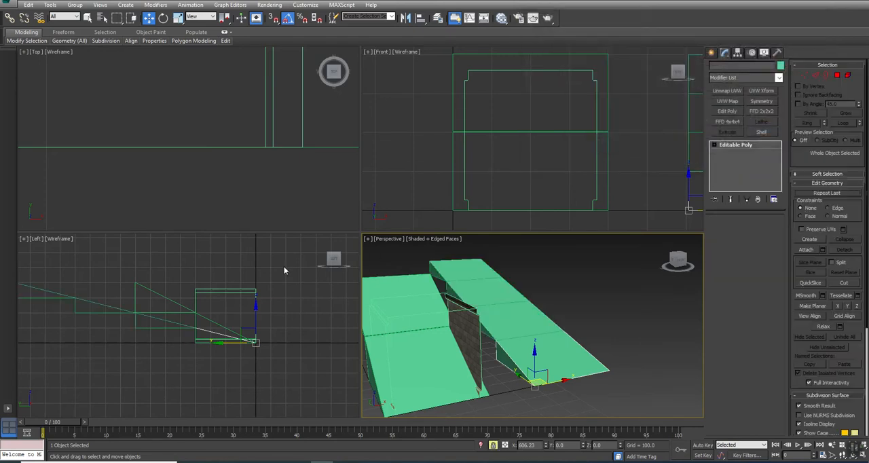
pyautogui.moveTo(125, 335); pyautogui.dragTo(166, 335, button='middle')
pyautogui.keyDown('alt'); pyautogui.moveTo(412, 331); pyautogui.dragTo(479, 331, button='middle'); pyautogui.keyUp('alt')
pyautogui.click(483, 380)
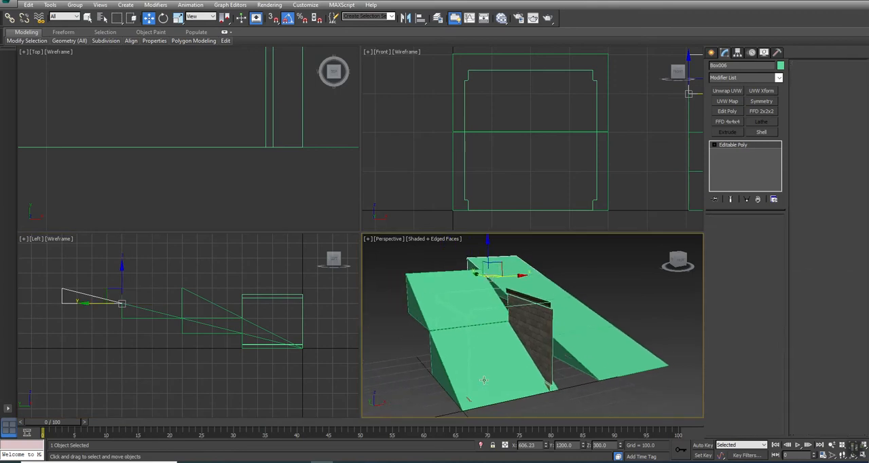
pyautogui.click(422, 288)
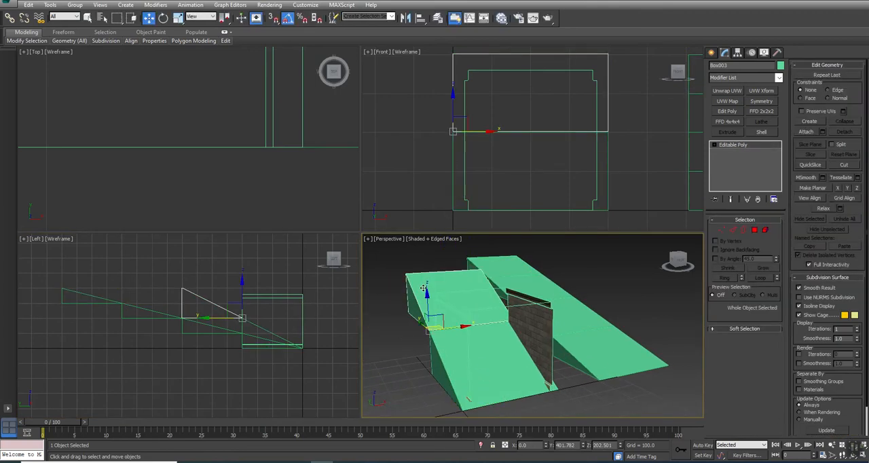
pyautogui.click(587, 353)
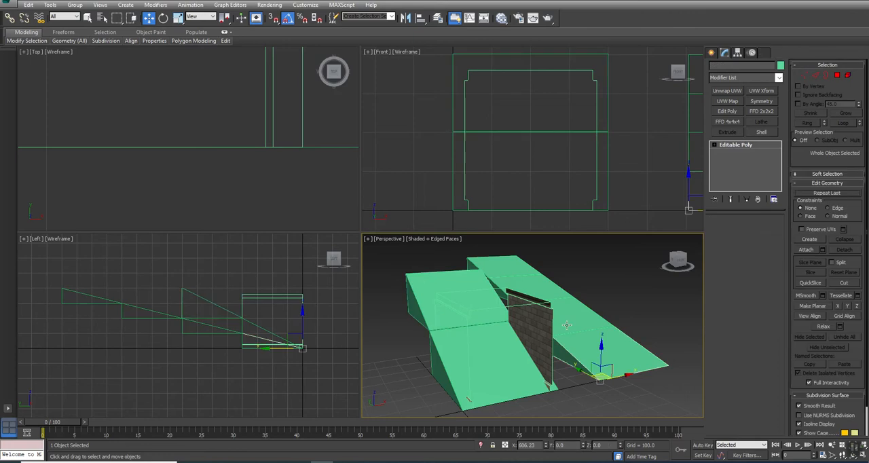
# Step: Examine the arrayed shallow ramp segments and compare their rise with the steeper ramp beside them
pyautogui.click(559, 310)
pyautogui.click(531, 285)
pyautogui.click(508, 263)
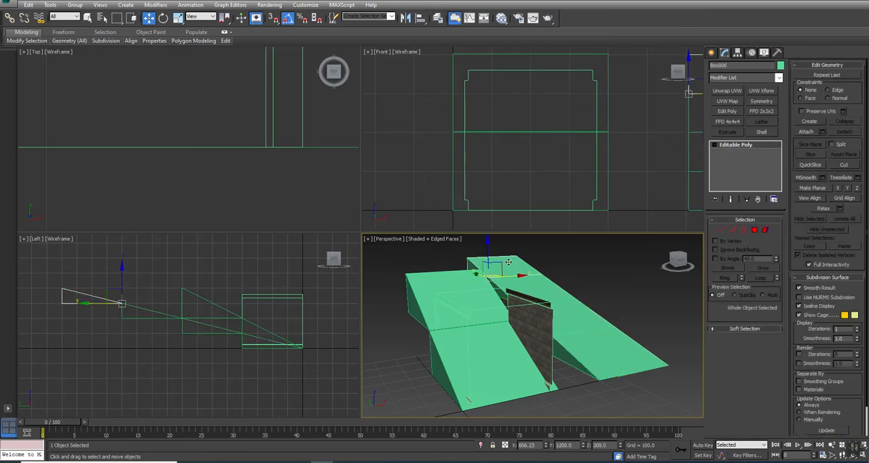
pyautogui.keyDown('alt'); pyautogui.moveTo(557, 313); pyautogui.dragTo(579, 300, button='middle'); pyautogui.keyUp('alt')
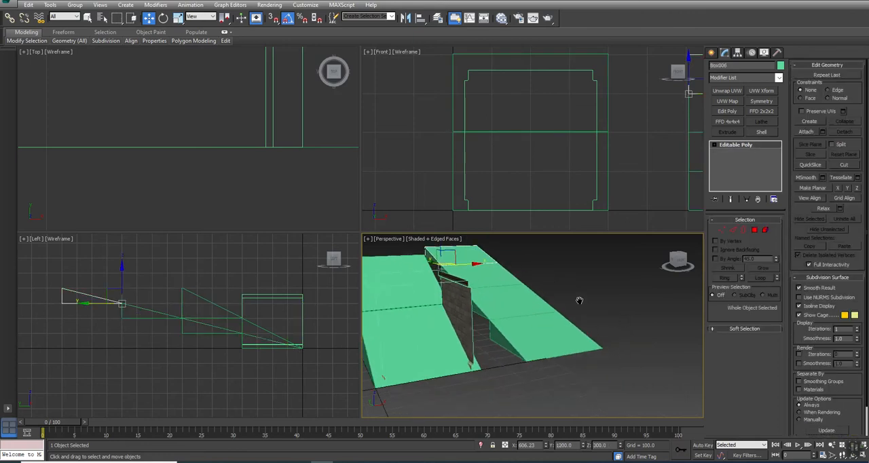
pyautogui.rightClick(579, 301)
pyautogui.click(521, 400)
pyautogui.keyDown('alt'); pyautogui.moveTo(522, 328); pyautogui.dragTo(595, 242, button='middle'); pyautogui.keyUp('alt')
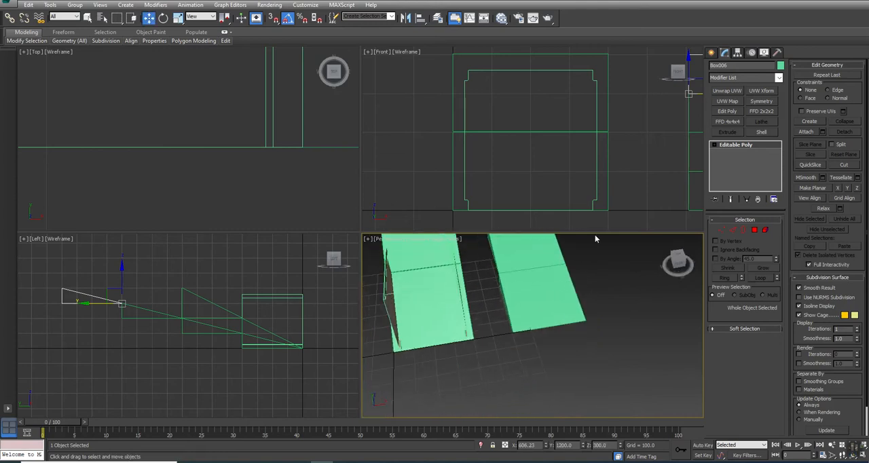
pyautogui.scroll(-4, 515, 85)
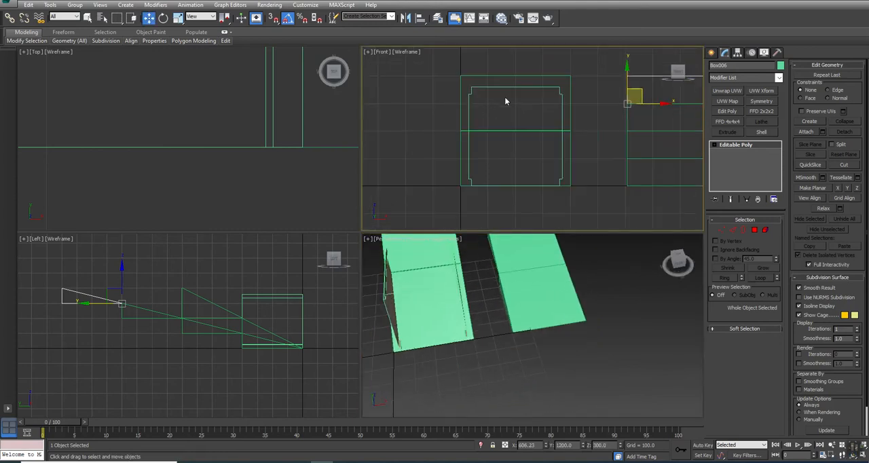
# Step: Place a text spline on the ground in front of the ramps, at about X 818, Y -321
pyautogui.click(712, 52)
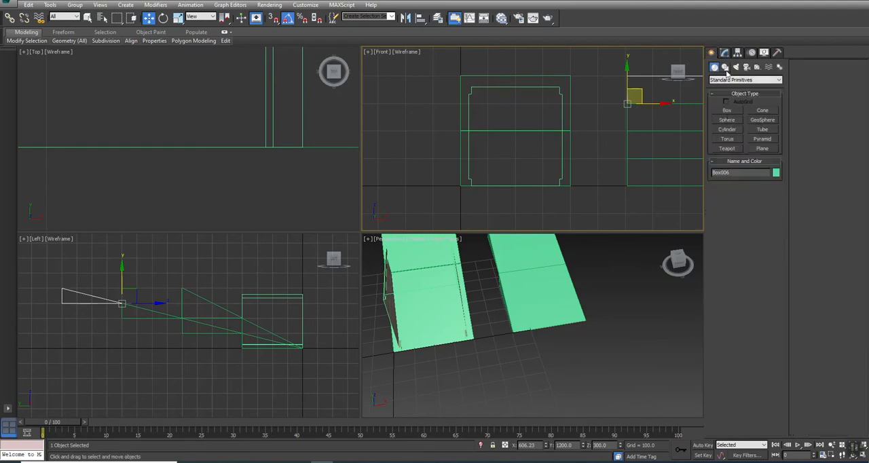
pyautogui.click(725, 67)
pyautogui.click(727, 156)
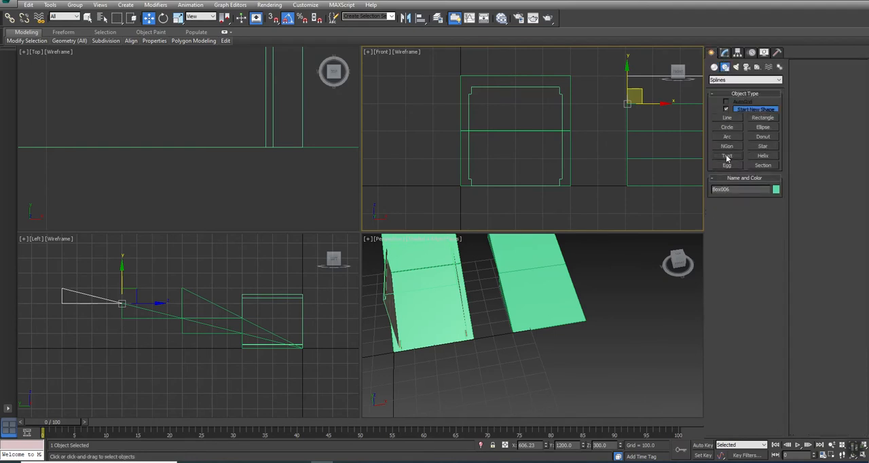
pyautogui.click(570, 370)
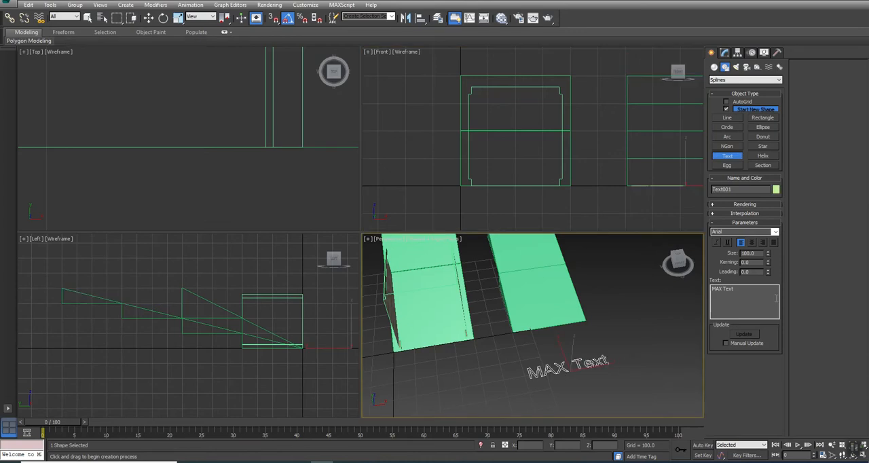
# Step: Change the text spline's wording to "400 unit height 40 unit floor thickness"
pyautogui.click(725, 53)
pyautogui.moveTo(740, 307); pyautogui.dragTo(651, 301)
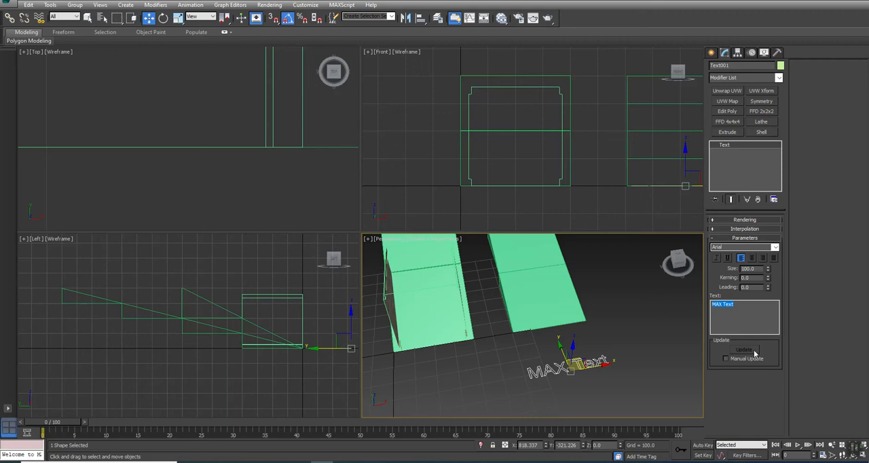
pyautogui.write('400')
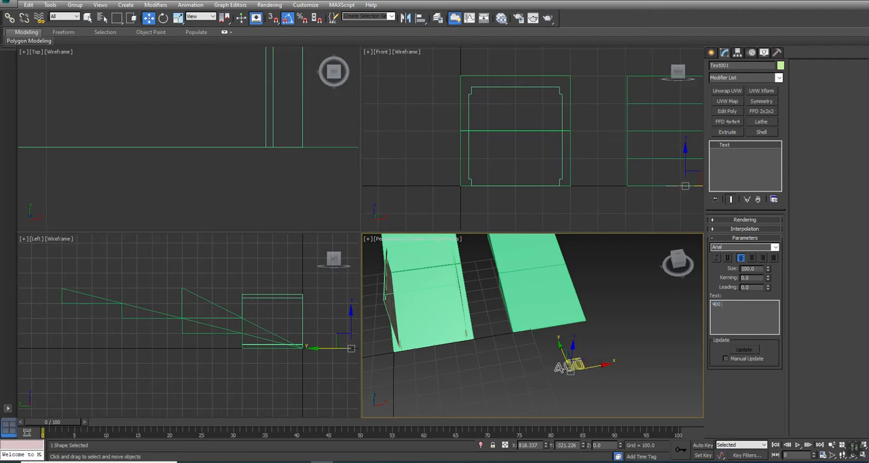
pyautogui.write(' unit height')
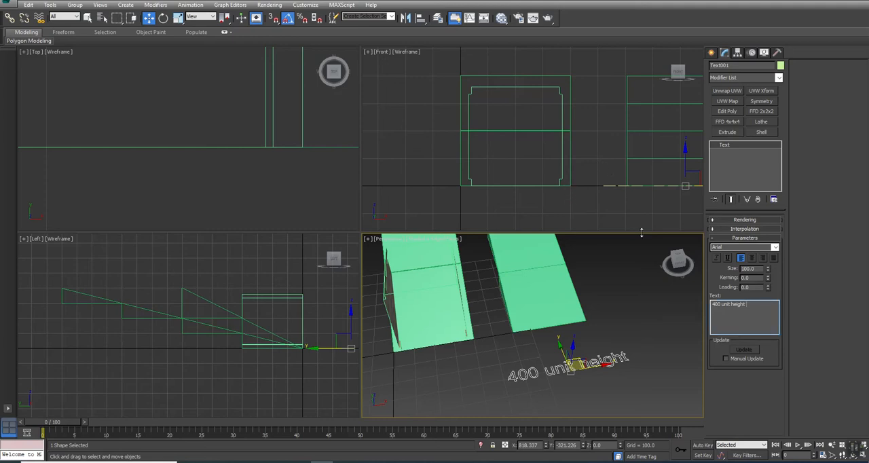
pyautogui.write('40')
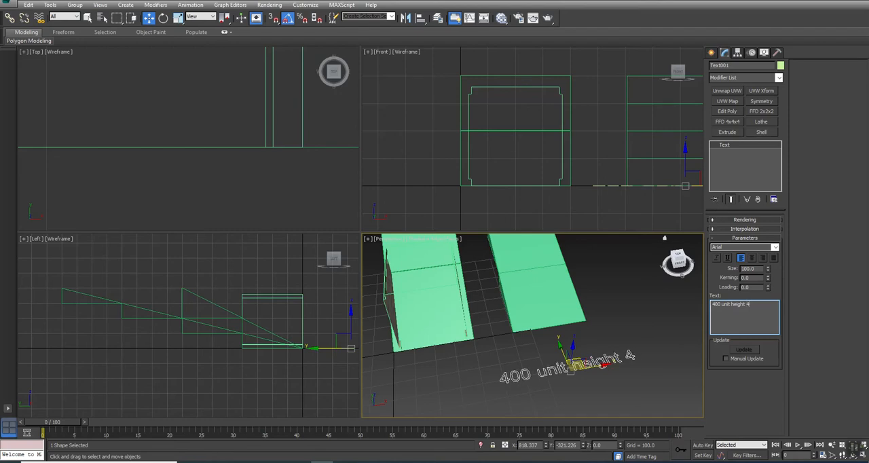
pyautogui.write(' unit')
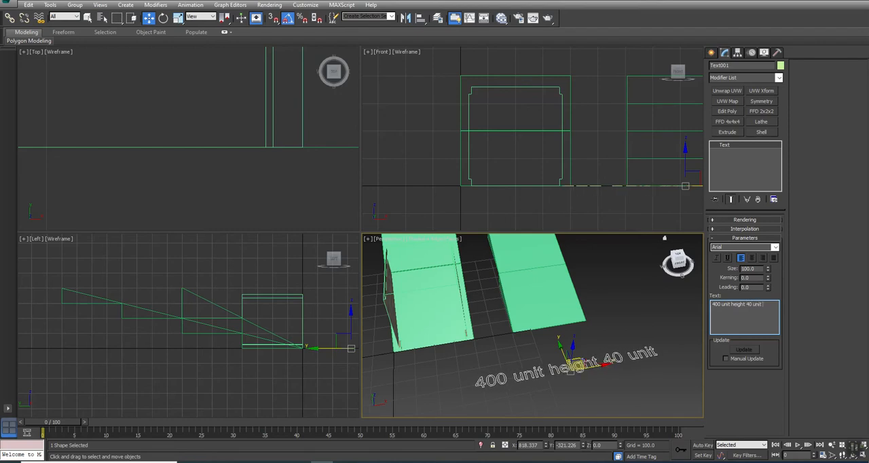
pyautogui.write(' floor thi')
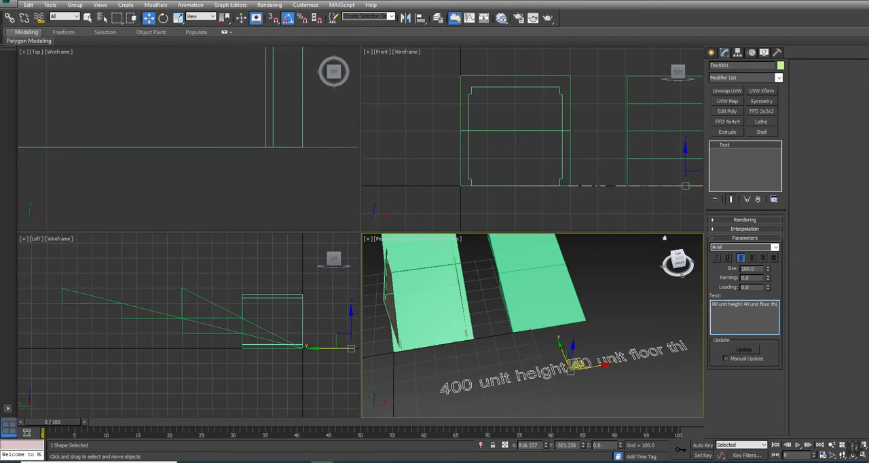
pyautogui.write('ckness')
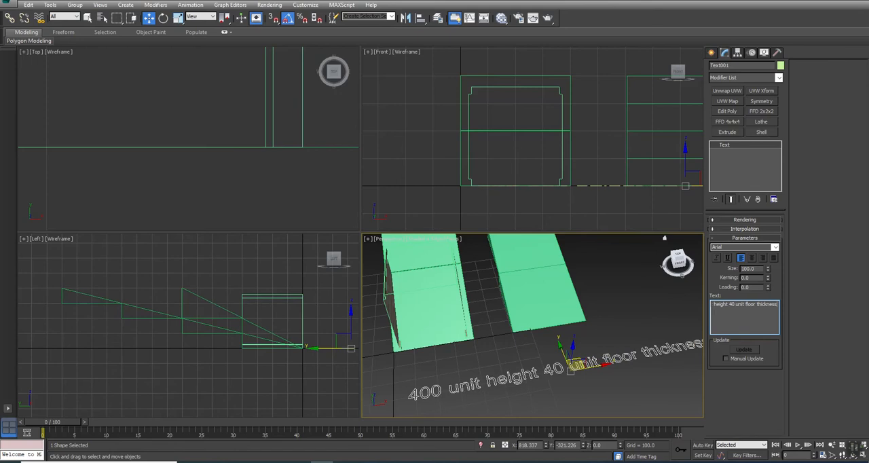
# Step: Clone the text along Y as a copy placed below the first line, at about Y -491
pyautogui.moveTo(471, 387); pyautogui.dragTo(494, 335, button='middle')
pyautogui.scroll(-2, 447, 346)
pyautogui.moveTo(594, 321); pyautogui.dragTo(594, 303, button='middle')
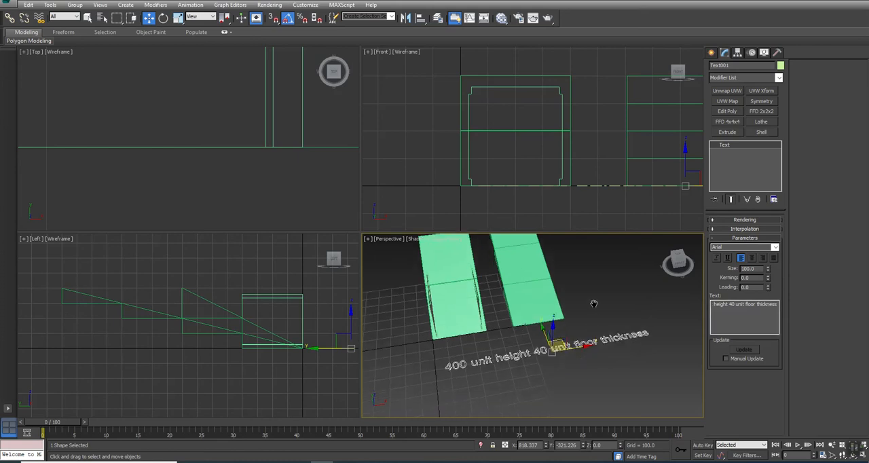
pyautogui.keyDown('shift'); pyautogui.moveTo(543, 333); pyautogui.dragTo(548, 346); pyautogui.keyUp('shift')
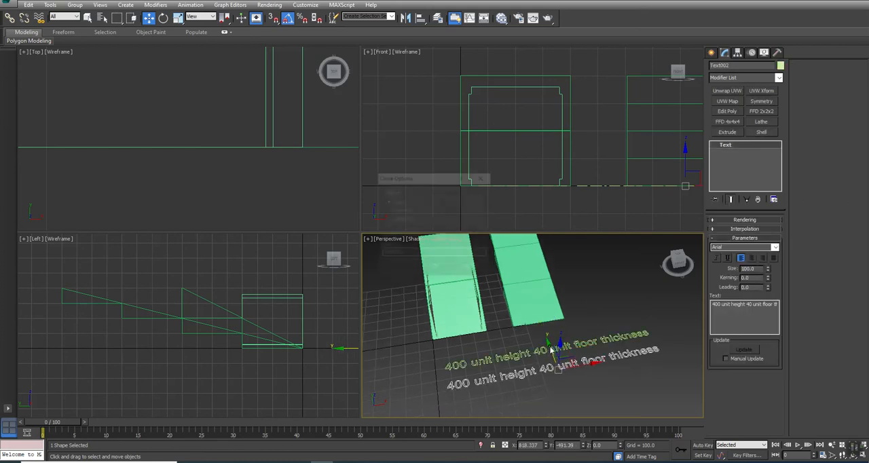
pyautogui.click(435, 269)
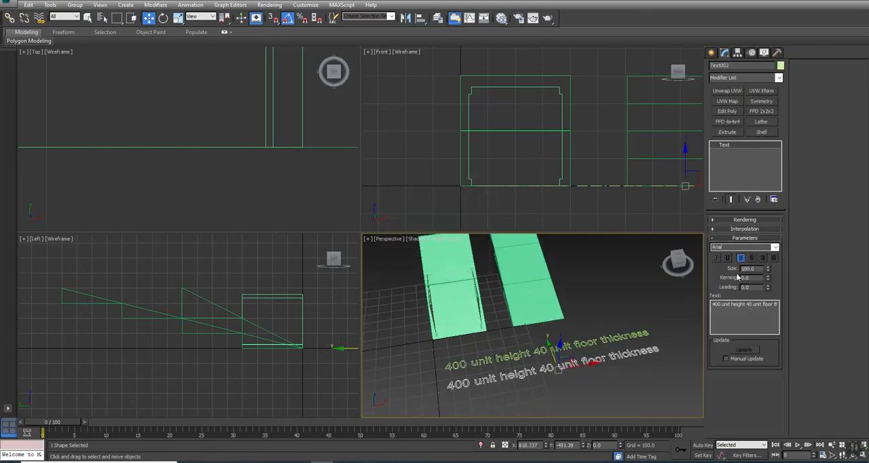
# Step: Reword the copied text as "Stairs 200 unit height 20 unit floor thickness 220"
pyautogui.click(738, 306)
pyautogui.write('Stairs 2')
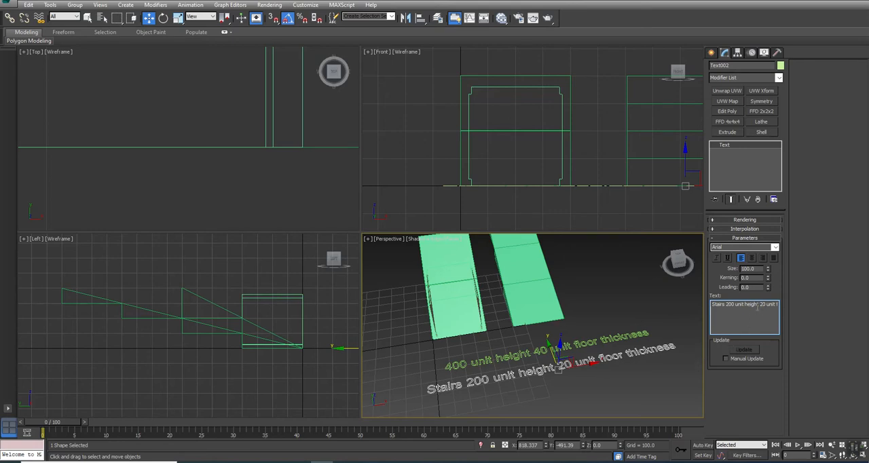
pyautogui.press('End')
pyautogui.write('220')
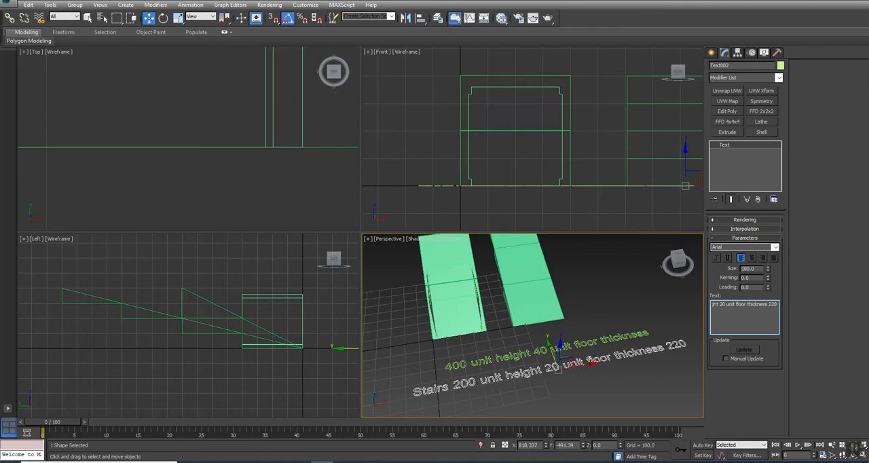
# Step: Clone the stairs text along Y as a copy for a third line, at about Y -657
pyautogui.moveTo(564, 341); pyautogui.dragTo(551, 303, button='middle')
pyautogui.keyDown('shift'); pyautogui.moveTo(546, 314); pyautogui.dragTo(551, 330); pyautogui.keyUp('shift')
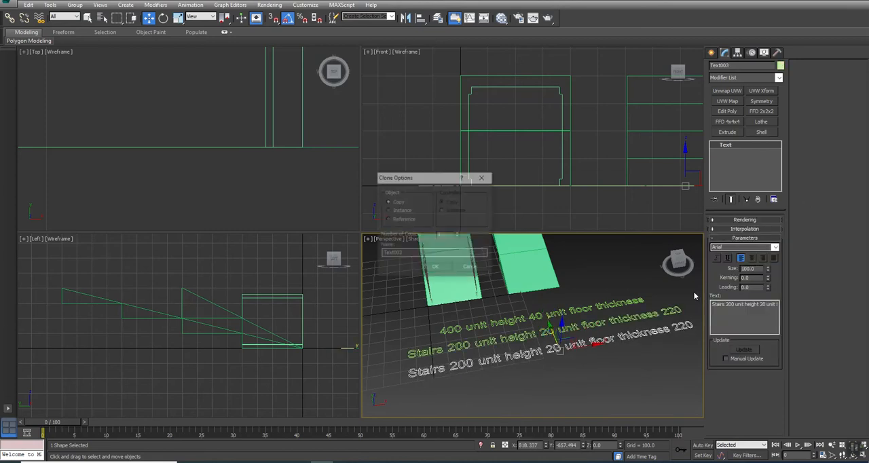
pyautogui.click(435, 267)
# Step: Reword the third text line as "Ramps 100 unit height 10 unit floor thickness 110" and deselect it
pyautogui.doubleClick(723, 307)
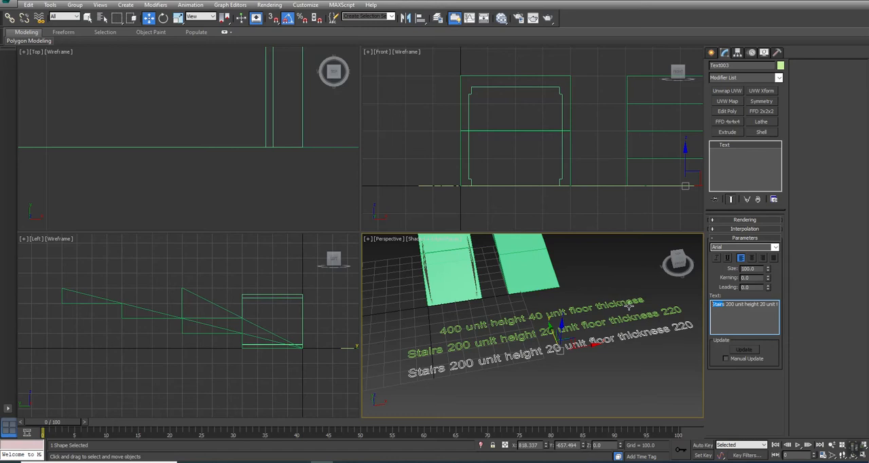
pyautogui.write('Ramps')
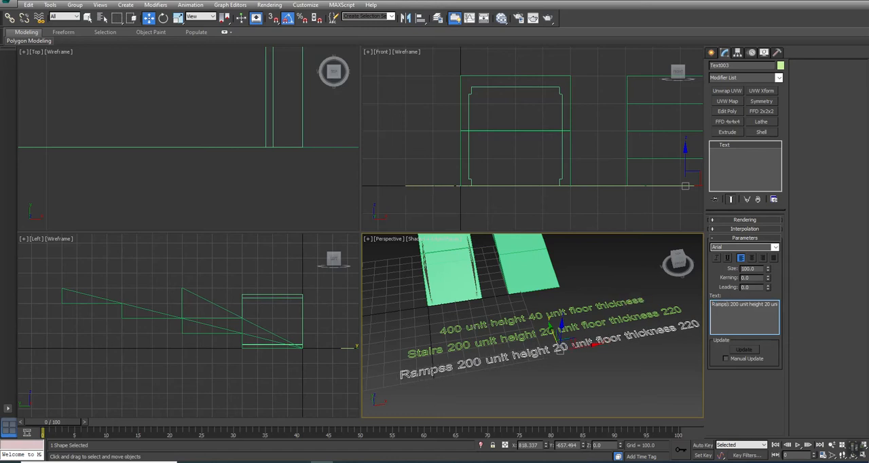
pyautogui.press('Delete')
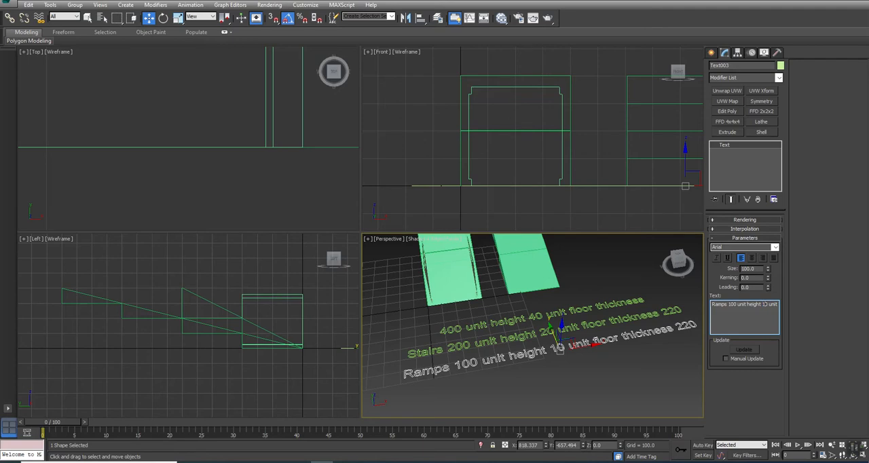
pyautogui.press('End')
pyautogui.write('110')
pyautogui.moveTo(548, 399); pyautogui.dragTo(541, 383, button='middle')
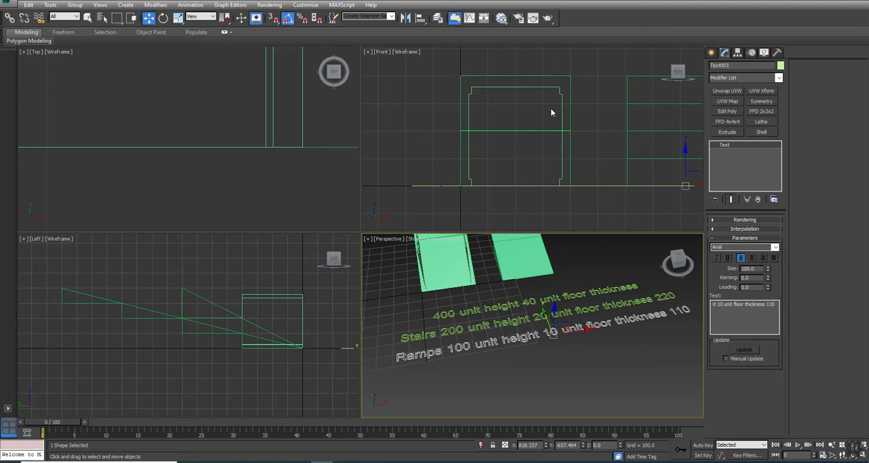
pyautogui.scroll(-3, 513, 370)
pyautogui.moveTo(523, 369); pyautogui.dragTo(533, 339, button='middle')
pyautogui.press('w')
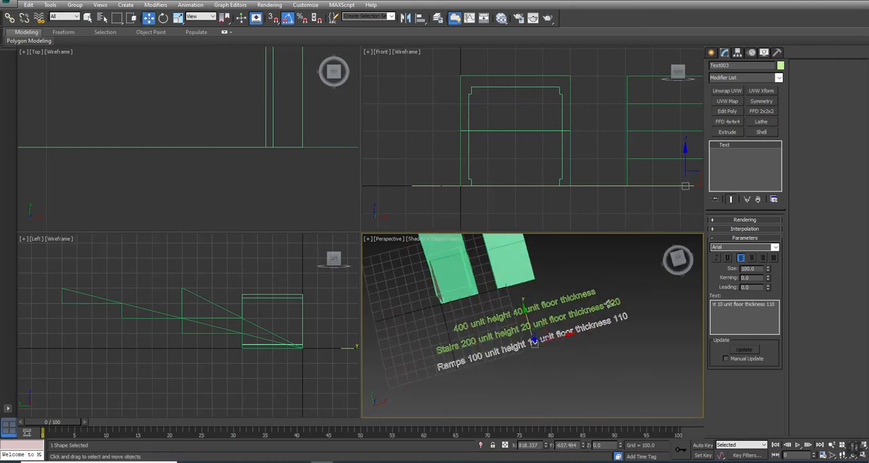
pyautogui.moveTo(623, 329); pyautogui.dragTo(584, 381, button='middle')
pyautogui.click(583, 381)
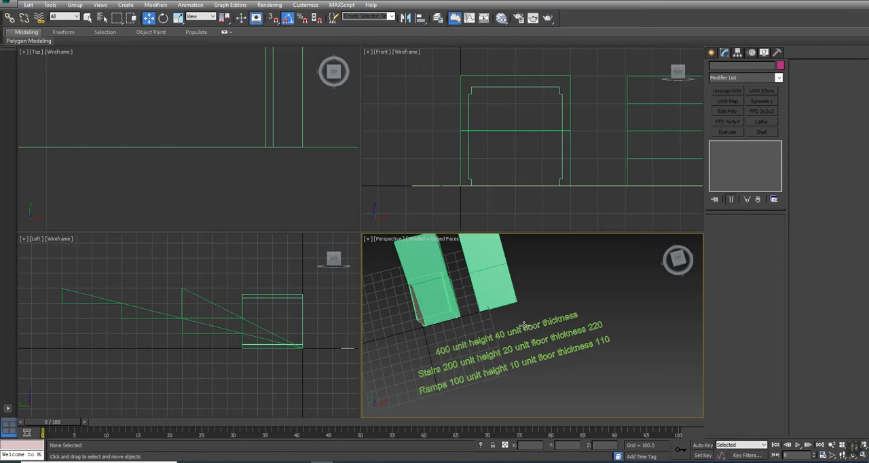
# Step: Delete the three upper segments of the shallow ramp, keeping only the one on the ground
pyautogui.click(506, 290)
pyautogui.keyDown('alt'); pyautogui.moveTo(506, 291); pyautogui.dragTo(515, 299, button='middle'); pyautogui.keyUp('alt')
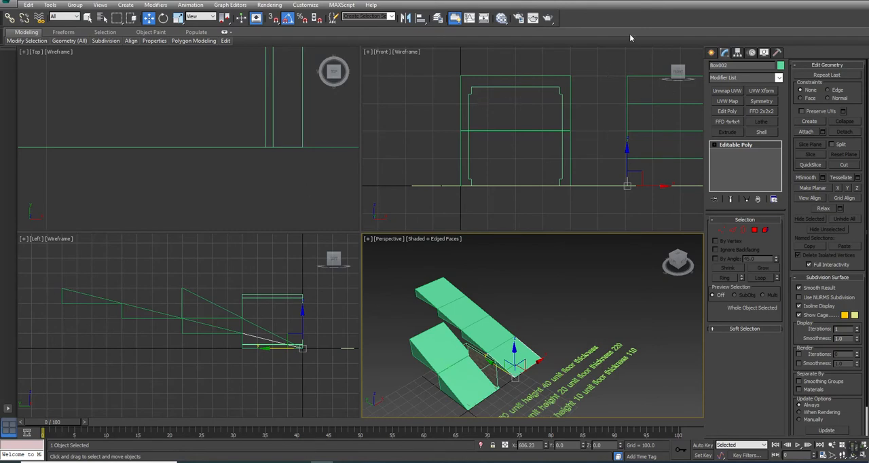
pyautogui.moveTo(606, 78); pyautogui.dragTo(655, 144)
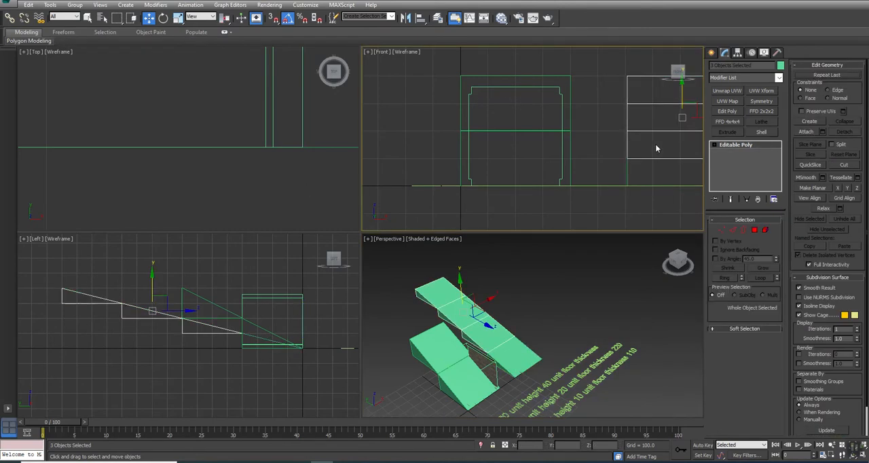
pyautogui.press('Delete')
# Step: Assign the Multi/Sub-Object Material #35 from the material editor to the remaining shallow ramp segment
pyautogui.click(520, 352)
pyautogui.press('z')
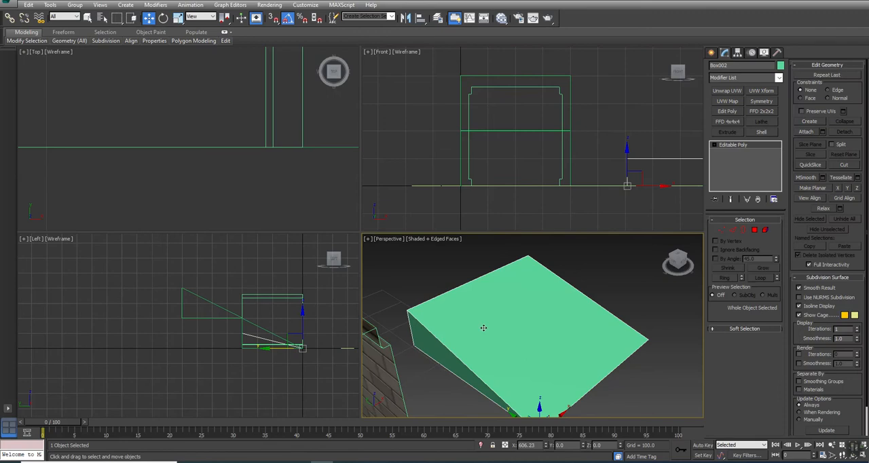
pyautogui.keyDown('alt'); pyautogui.moveTo(484, 328); pyautogui.dragTo(523, 318, button='middle'); pyautogui.keyUp('alt')
pyautogui.scroll(-3, 523, 318)
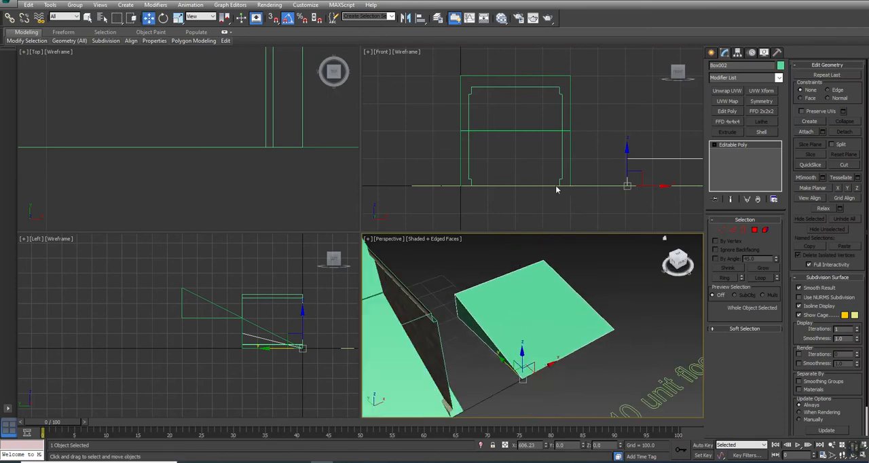
pyautogui.press('m')
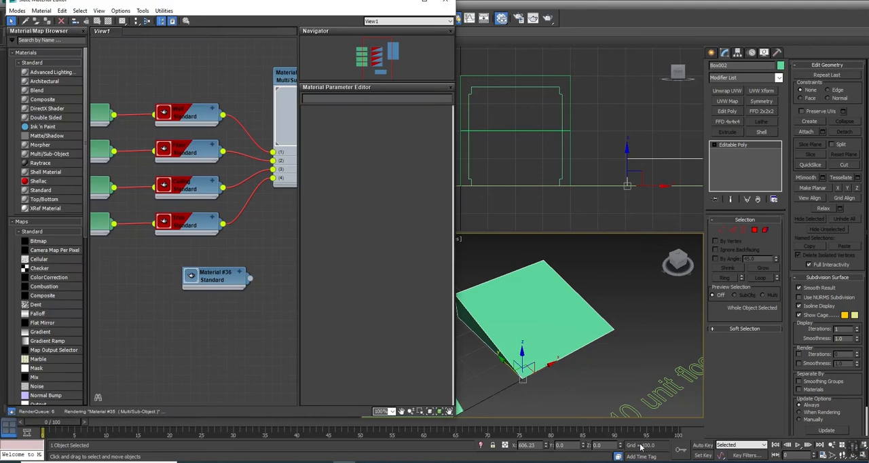
pyautogui.scroll(2, 206, 195)
pyautogui.moveTo(206, 195); pyautogui.dragTo(189, 199, button='middle')
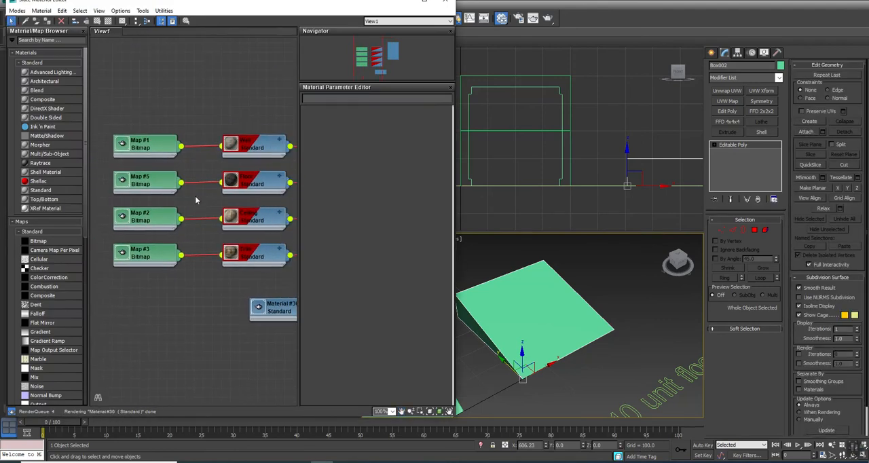
pyautogui.moveTo(209, 213); pyautogui.dragTo(103, 218, button='middle')
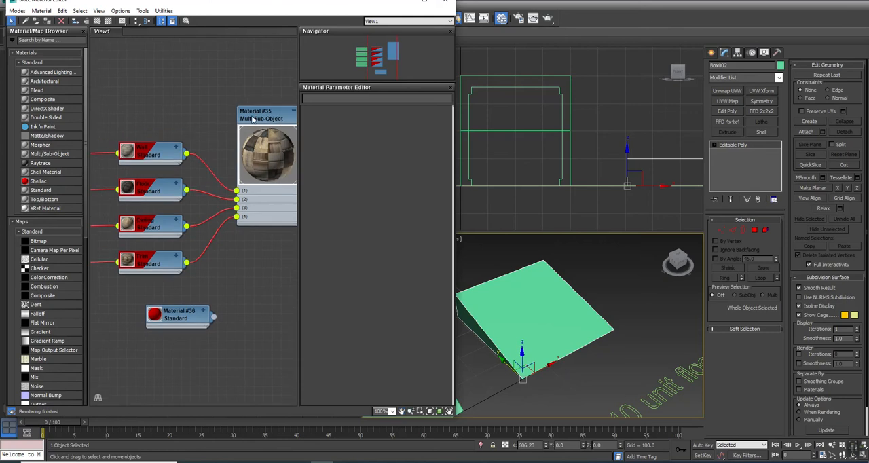
pyautogui.rightClick(256, 116)
pyautogui.click(276, 130)
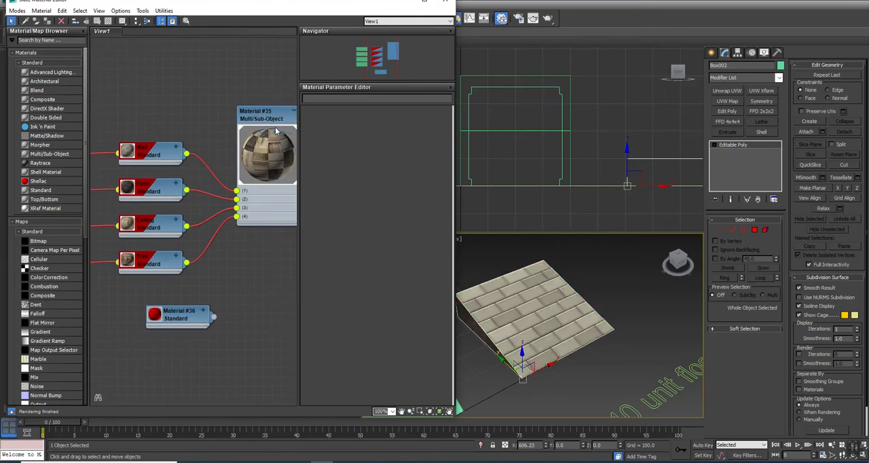
# Step: Assign material ID 2 to all polygons of the shallow ramp, put away the material editor and leave element selection
pyautogui.click(765, 229)
pyautogui.click(513, 346)
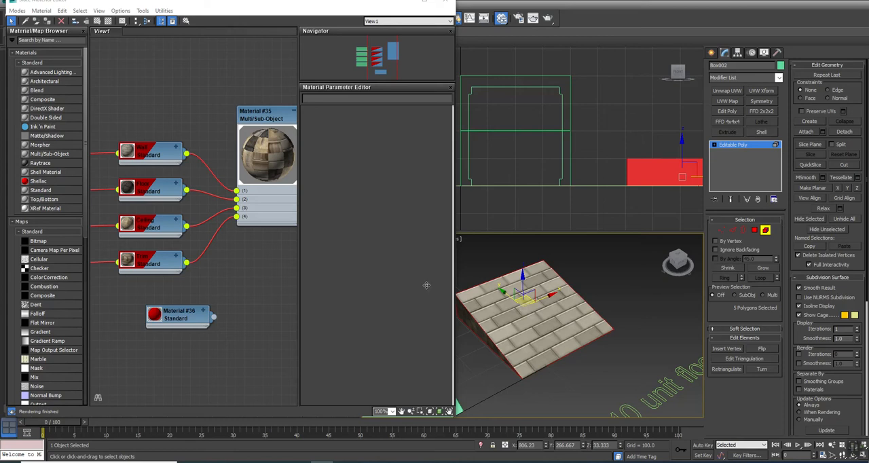
pyautogui.click(827, 278)
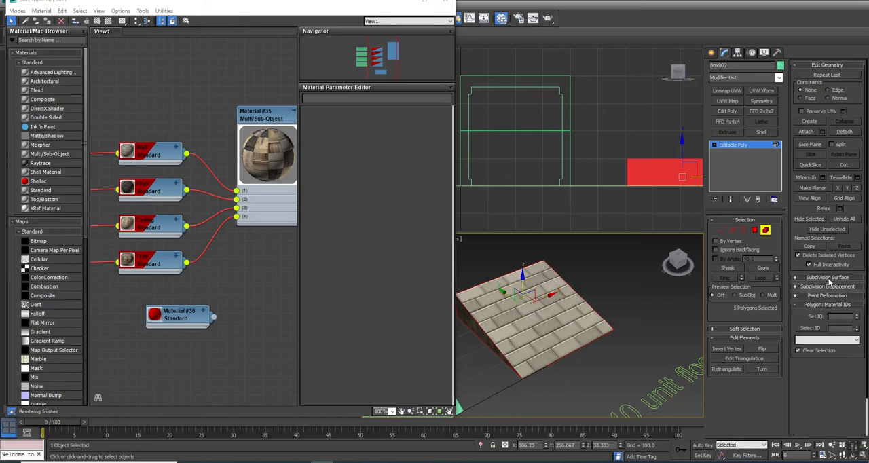
pyautogui.write('2')
pyautogui.press('Return')
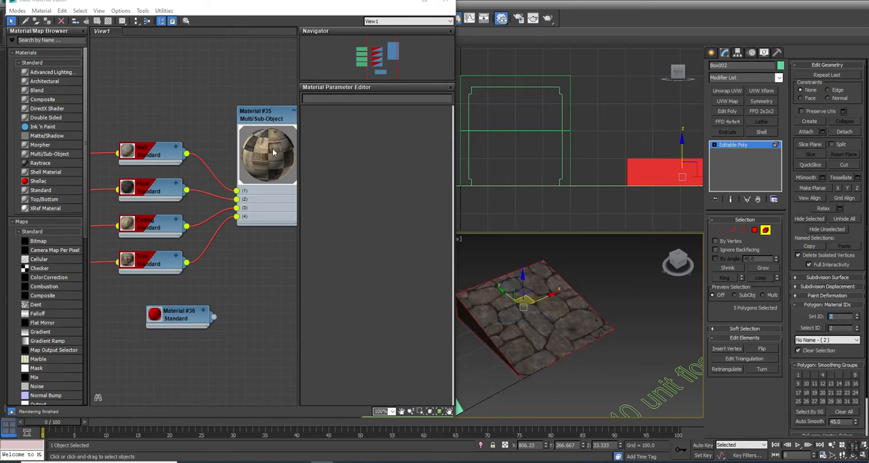
pyautogui.click(405, 2)
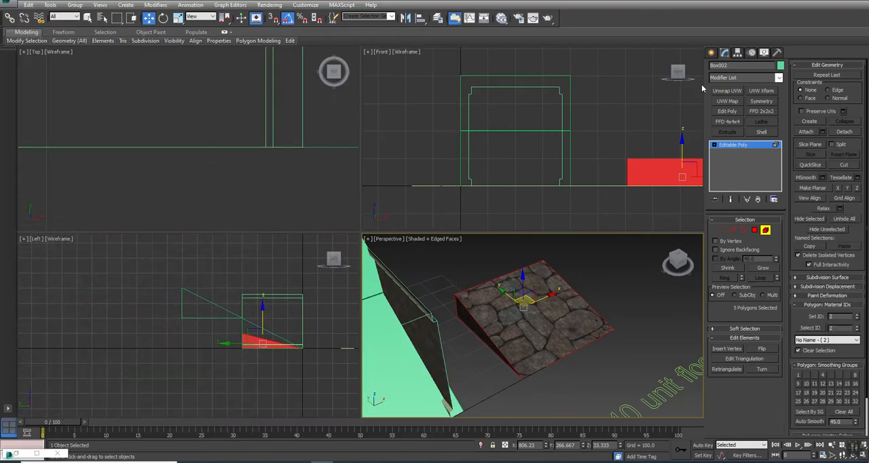
pyautogui.click(764, 231)
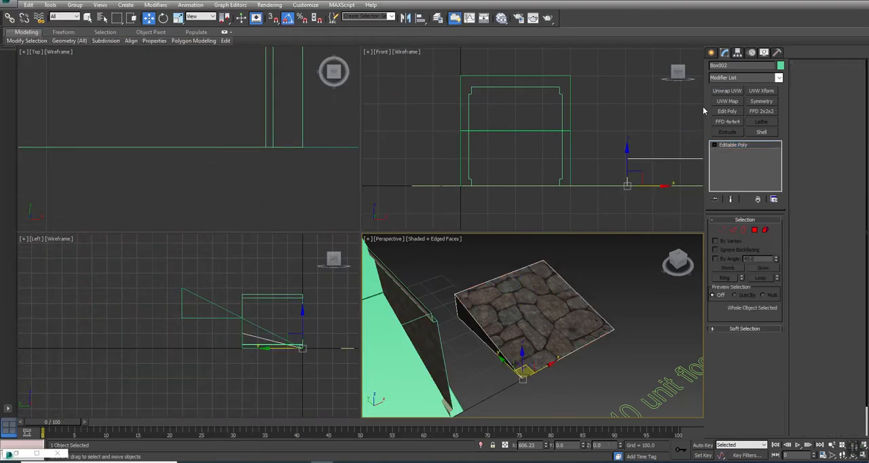
# Step: Add a UVW Map modifier with Box mapping to the ramp, setting length, width and height to 400
pyautogui.click(727, 101)
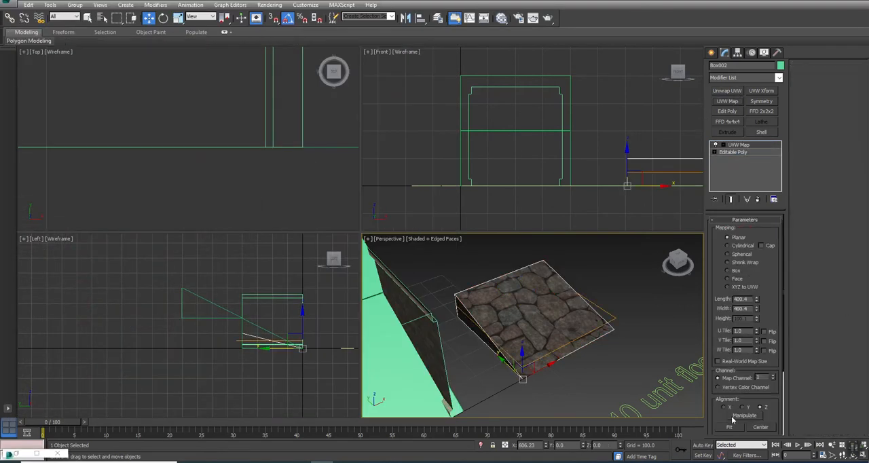
pyautogui.click(728, 271)
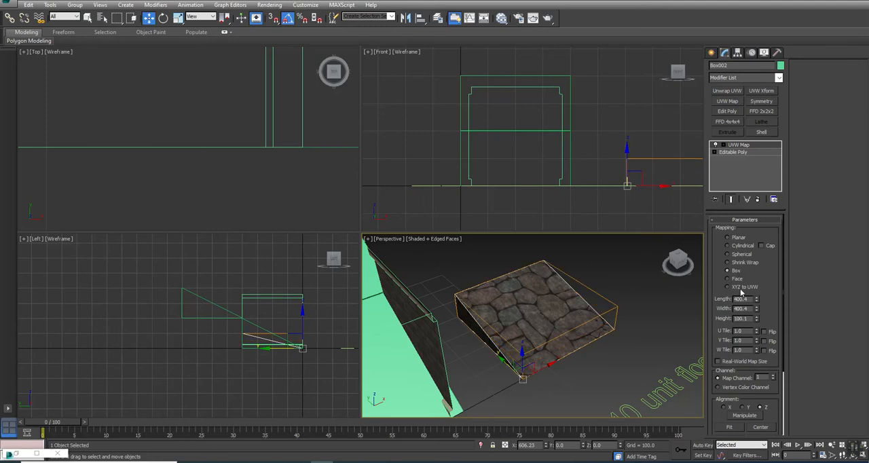
pyautogui.doubleClick(740, 299)
pyautogui.write('400')
pyautogui.press('Tab')
pyautogui.press('Tab')
pyautogui.write('400')
pyautogui.press('Return')
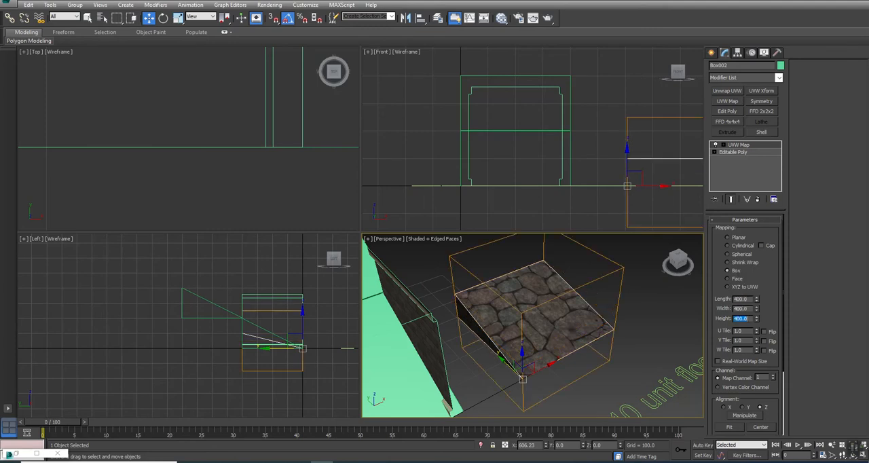
# Step: Move the whole shallow ramp to X 0 at the grid origin
pyautogui.moveTo(581, 383); pyautogui.dragTo(554, 360, button='middle')
pyautogui.press('1')
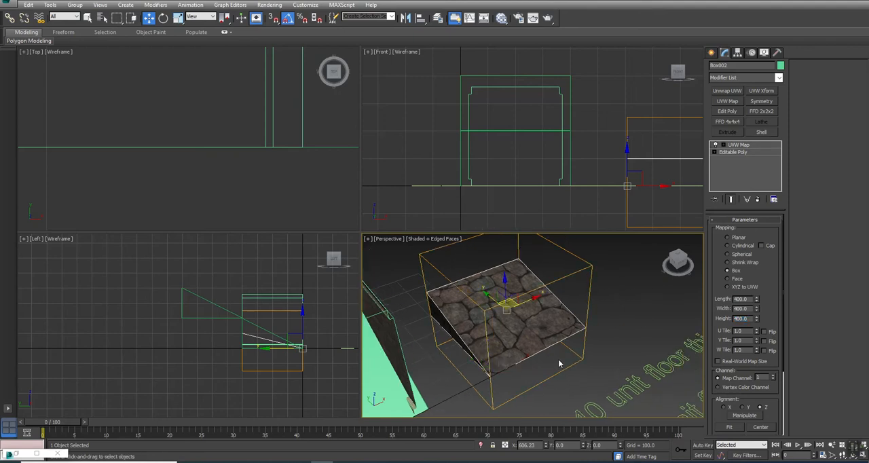
pyautogui.click(747, 146)
pyautogui.doubleClick(537, 447)
pyautogui.write('0')
pyautogui.press('Return')
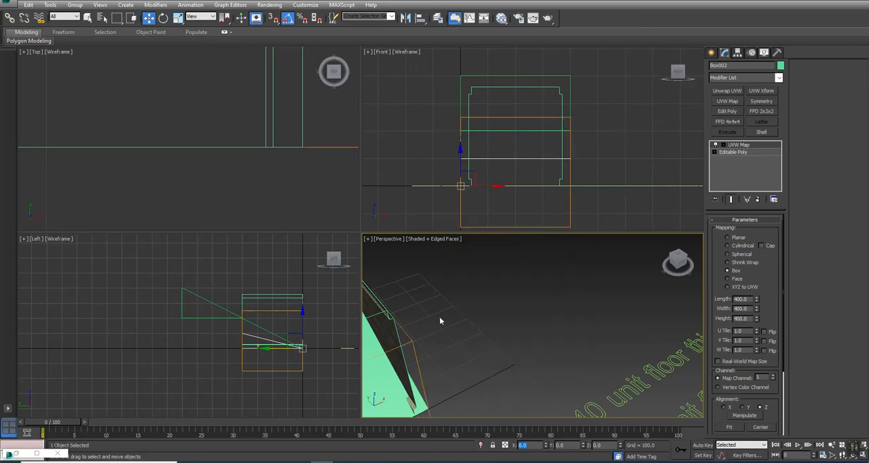
# Step: Set the UVW Map gizmo's Z position to 200 and leave gizmo editing
pyautogui.press('z')
pyautogui.click(722, 145)
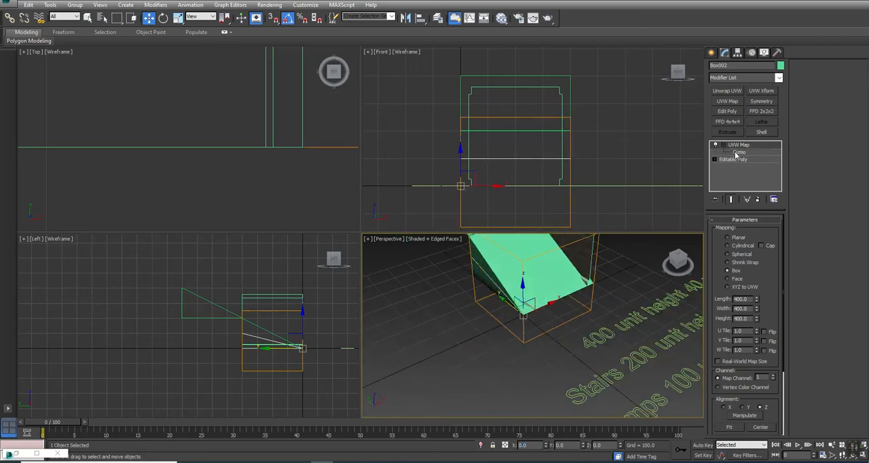
pyautogui.click(737, 152)
pyautogui.doubleClick(598, 445)
pyautogui.write('200')
pyautogui.press('Return')
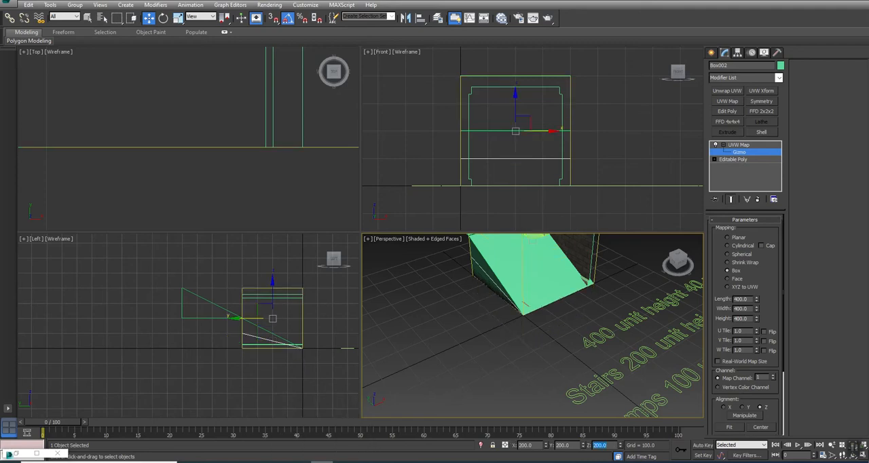
pyautogui.click(737, 145)
# Step: Move the shallow ramp back along X to about 593, clear of the green ramps
pyautogui.keyDown('alt'); pyautogui.moveTo(588, 276); pyautogui.dragTo(436, 391, button='middle'); pyautogui.keyUp('alt')
pyautogui.moveTo(420, 391); pyautogui.dragTo(535, 320)
pyautogui.hotkey('alt', 'w')
pyautogui.keyDown('alt'); pyautogui.moveTo(368, 185); pyautogui.dragTo(361, 211, button='middle'); pyautogui.keyUp('alt')
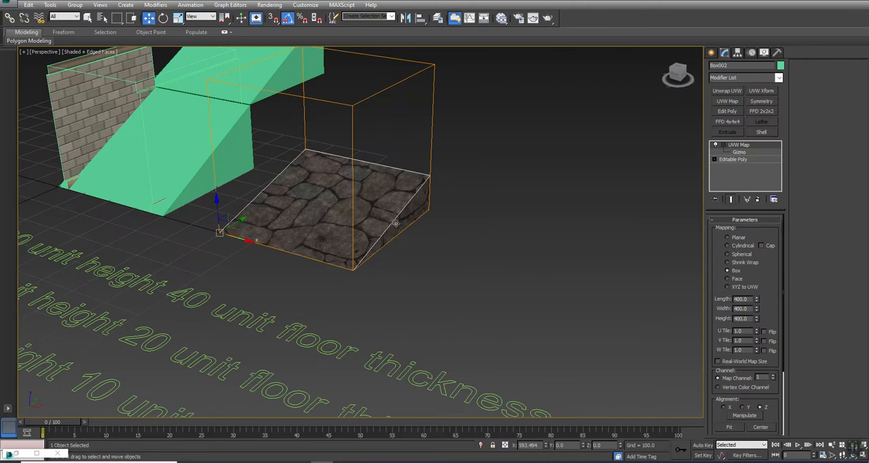
# Step: Convert the mapped ramp to an Editable Poly
pyautogui.rightClick(392, 204)
pyautogui.moveTo(423, 292)
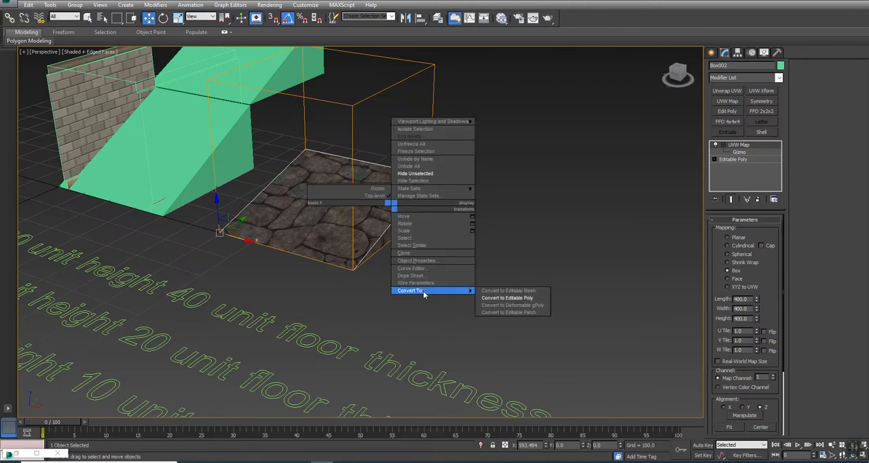
pyautogui.click(499, 298)
pyautogui.click(494, 301)
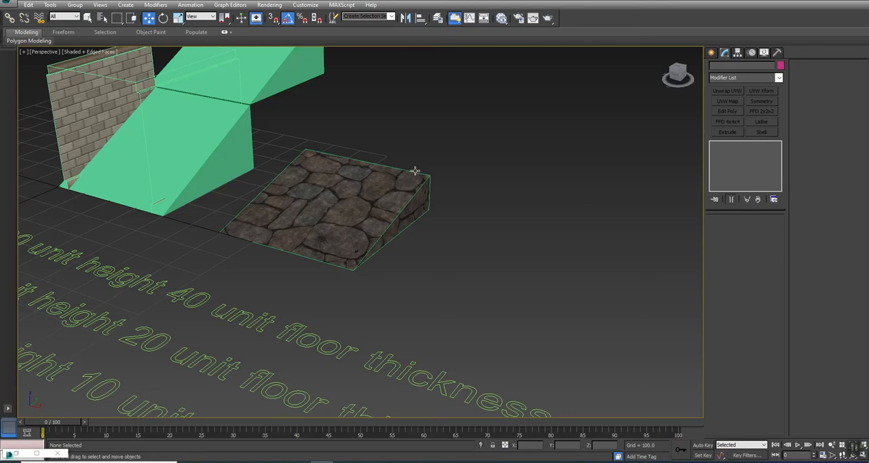
# Step: Apply an Unwrap UVW modifier to the shallow ramp and open its UV editor
pyautogui.click(336, 218)
pyautogui.keyDown('alt'); pyautogui.moveTo(281, 183); pyautogui.dragTo(415, 248, button='middle'); pyautogui.keyUp('alt')
pyautogui.press('w')
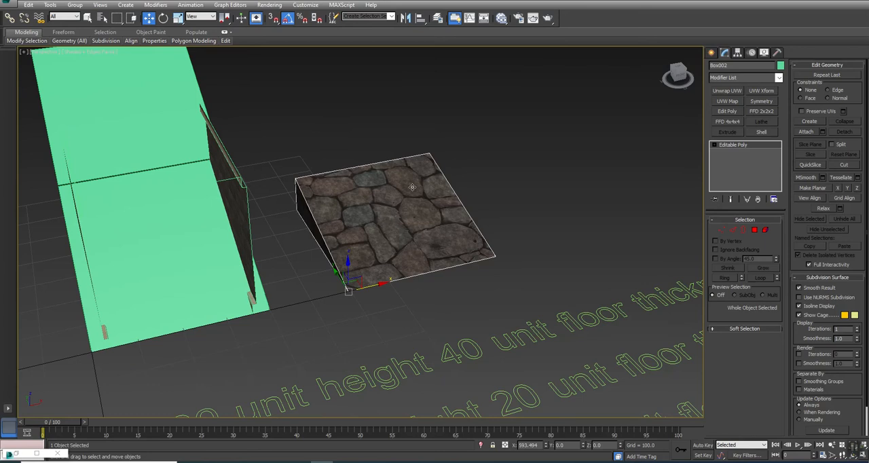
pyautogui.click(735, 93)
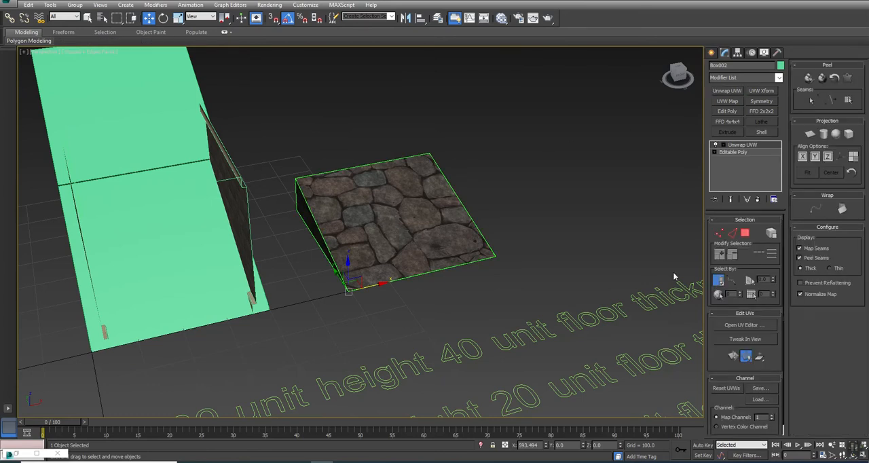
pyautogui.click(743, 325)
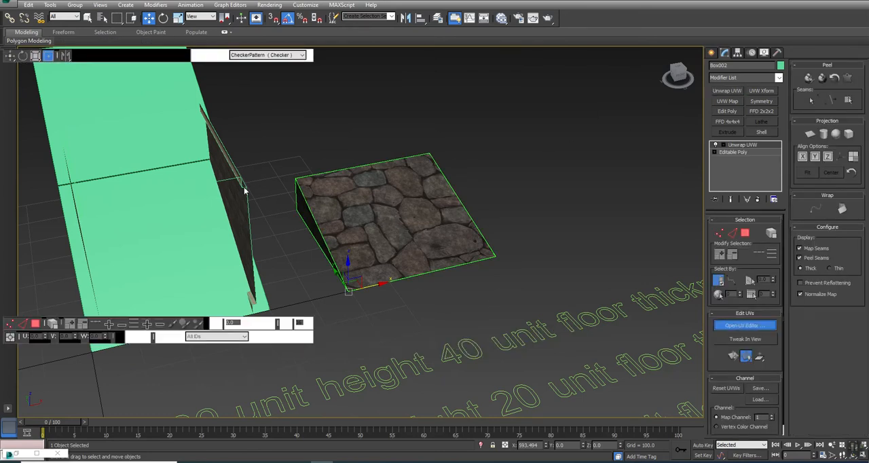
pyautogui.moveTo(137, 171); pyautogui.dragTo(131, 154, button='middle')
pyautogui.scroll(-3, 131, 153)
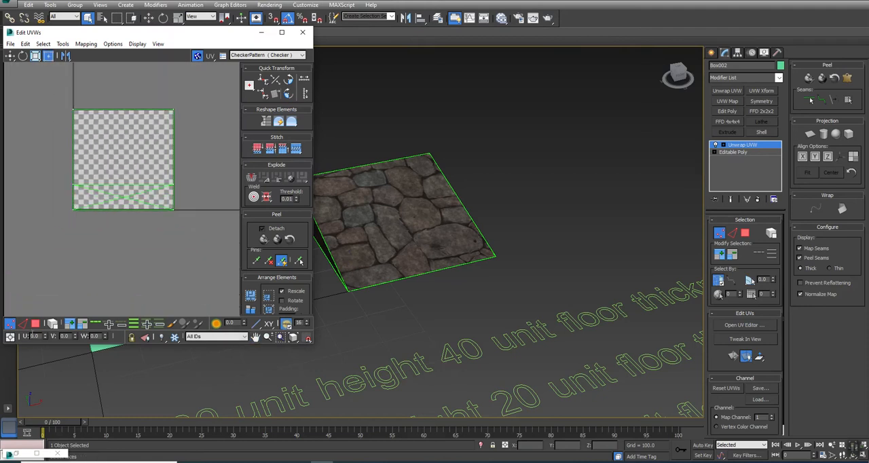
# Step: Select one triangular side of the ramp and move its UVs below and left of the texture square
pyautogui.click(35, 325)
pyautogui.hotkey('ctrl', 'a')
pyautogui.click(333, 310)
pyautogui.click(318, 237)
pyautogui.moveTo(118, 196); pyautogui.dragTo(48, 249)
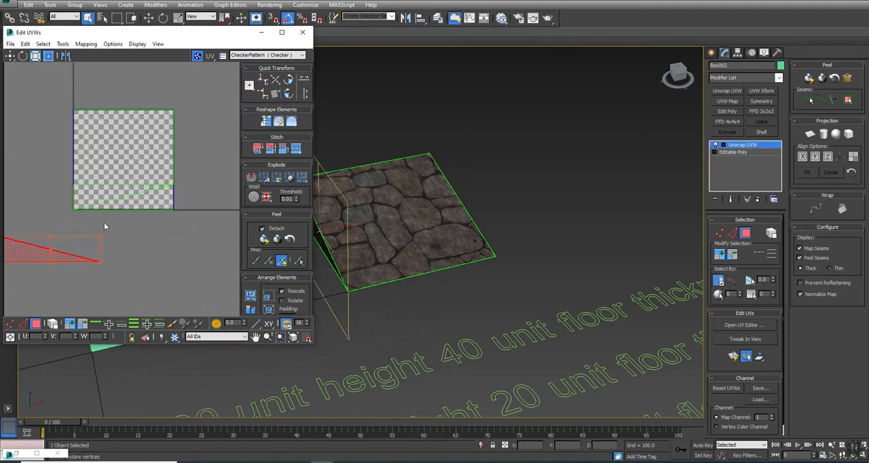
# Step: Select the opposite triangular side and move its UVs below and right of the texture square
pyautogui.hotkey('ctrl', 'r')
pyautogui.moveTo(422, 233); pyautogui.dragTo(359, 238)
pyautogui.rightClick(359, 238)
pyautogui.click(482, 276)
pyautogui.moveTo(144, 196); pyautogui.dragTo(244, 252)
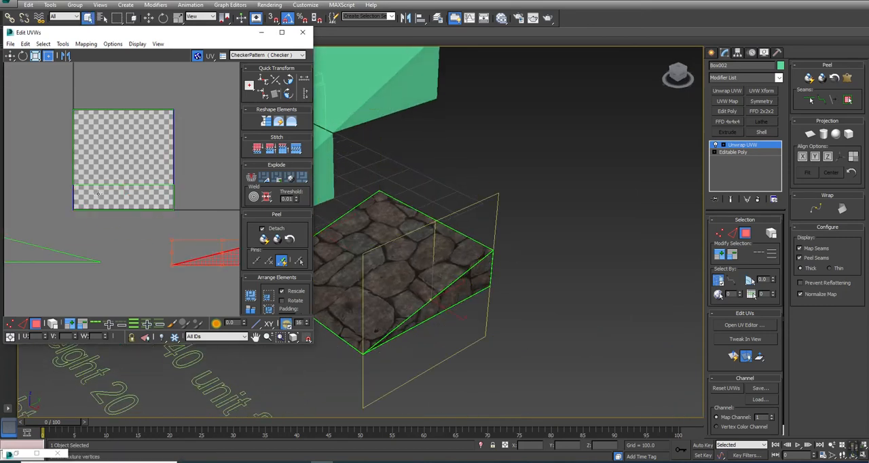
# Step: Stitch the right-hand triangular UV piece to the slope's UVs along their shared edge
pyautogui.press('q')
pyautogui.click(81, 155)
pyautogui.click(573, 228)
pyautogui.click(456, 280)
pyautogui.moveTo(122, 242); pyautogui.dragTo(95, 242, button='middle')
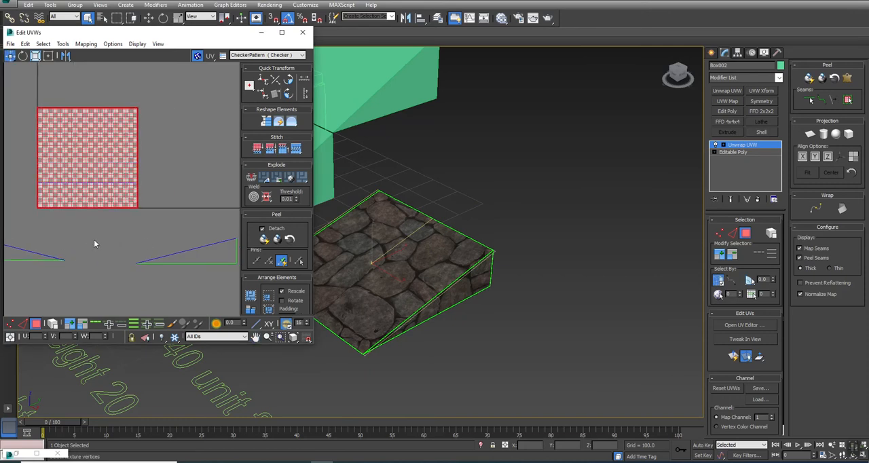
pyautogui.scroll(-3, 95, 242)
pyautogui.press('2')
pyautogui.click(459, 275)
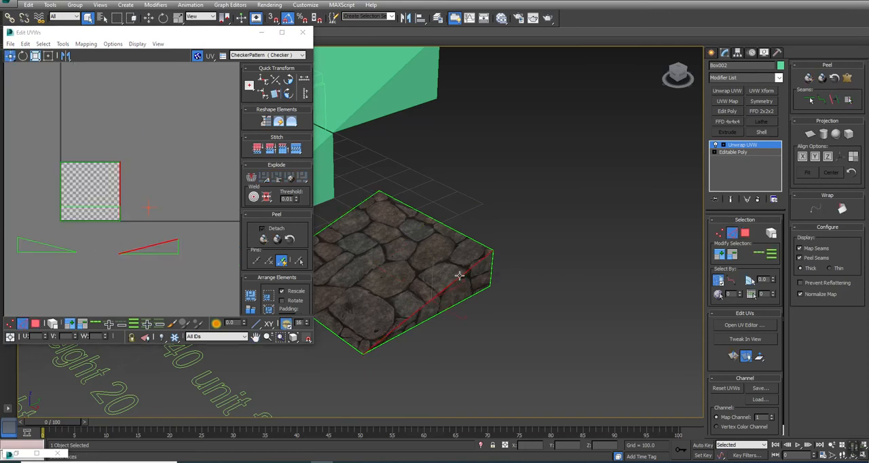
pyautogui.click(296, 148)
pyautogui.moveTo(397, 239); pyautogui.dragTo(444, 242, button='middle')
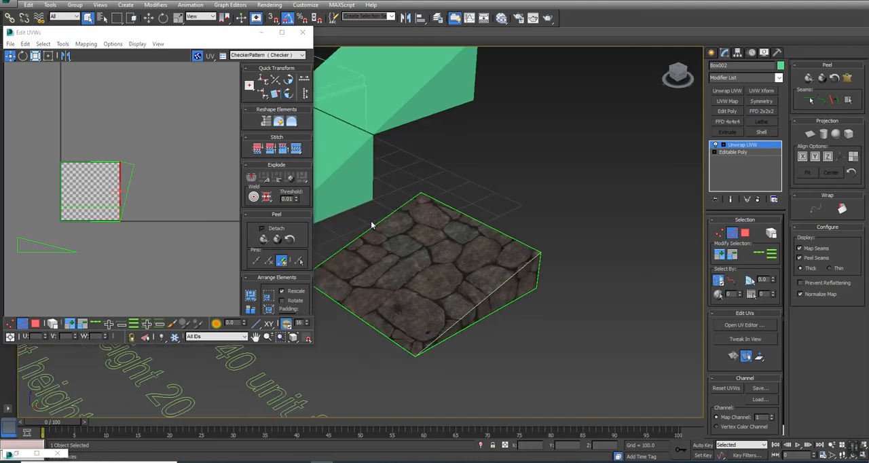
# Step: Stitch the remaining triangular side and the ramp's back face to the slope's UVs along their shared edges
pyautogui.click(73, 245)
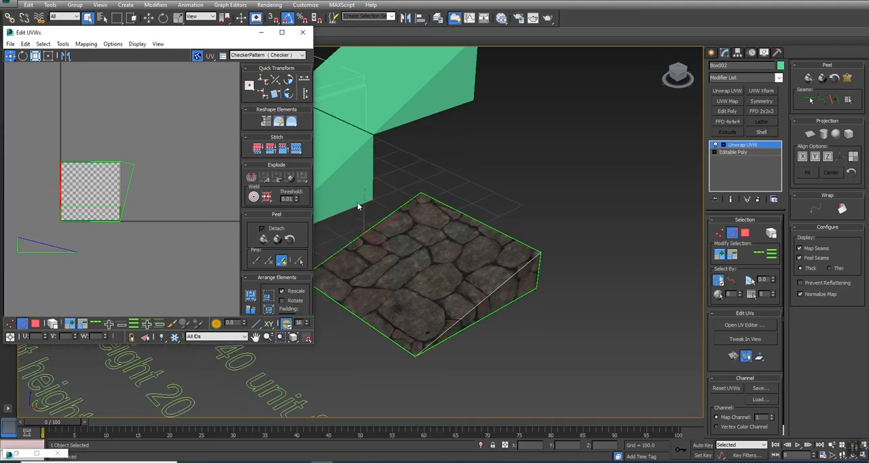
pyautogui.click(295, 148)
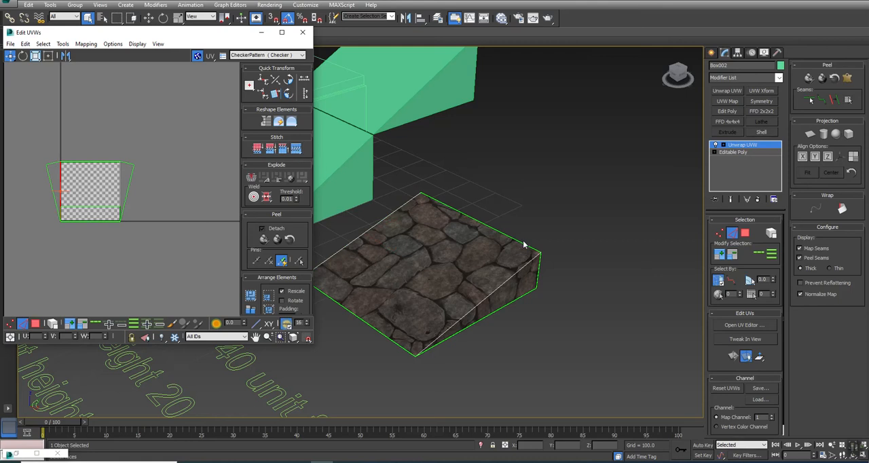
pyautogui.click(499, 233)
pyautogui.keyDown('alt'); pyautogui.moveTo(139, 191); pyautogui.dragTo(48, 220); pyautogui.keyUp('alt')
pyautogui.click(295, 148)
pyautogui.keyDown('alt'); pyautogui.moveTo(506, 269); pyautogui.dragTo(470, 290, button='middle'); pyautogui.keyUp('alt')
pyautogui.keyDown('alt'); pyautogui.moveTo(418, 268); pyautogui.dragTo(322, 269, button='middle'); pyautogui.keyUp('alt')
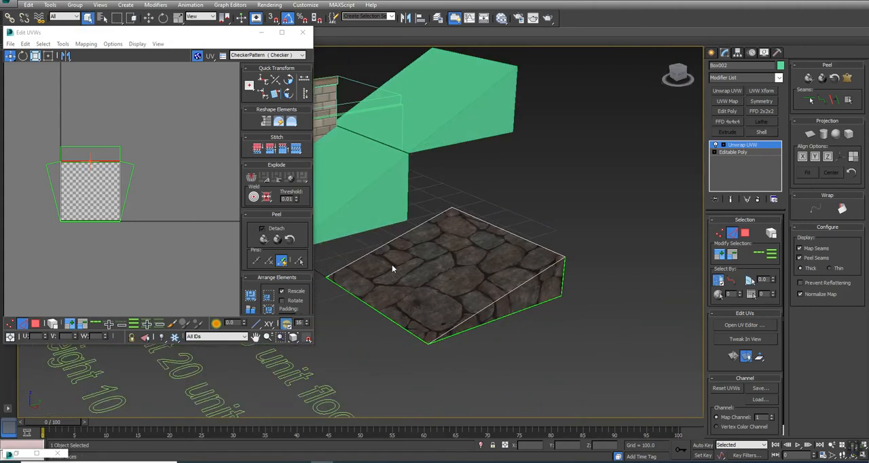
# Step: Close the UV editor, deselect the ramp and examine how the stone texture runs across its slope, sides and back
pyautogui.click(710, 52)
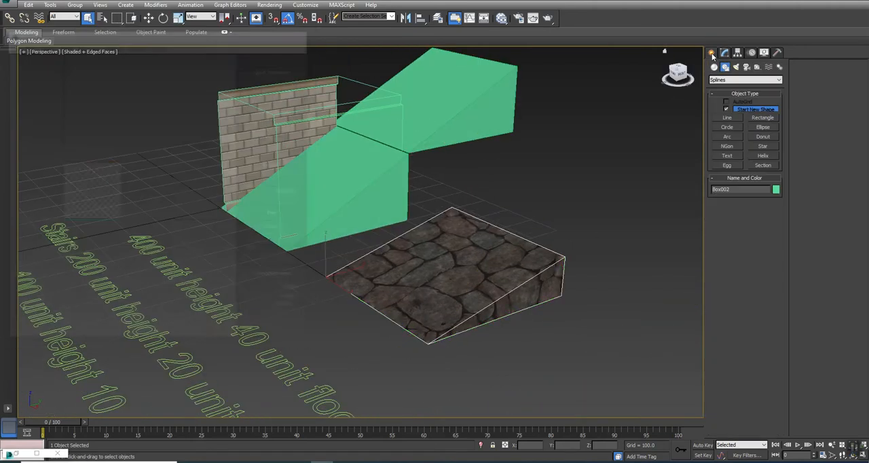
pyautogui.press('F3')
pyautogui.click(573, 364)
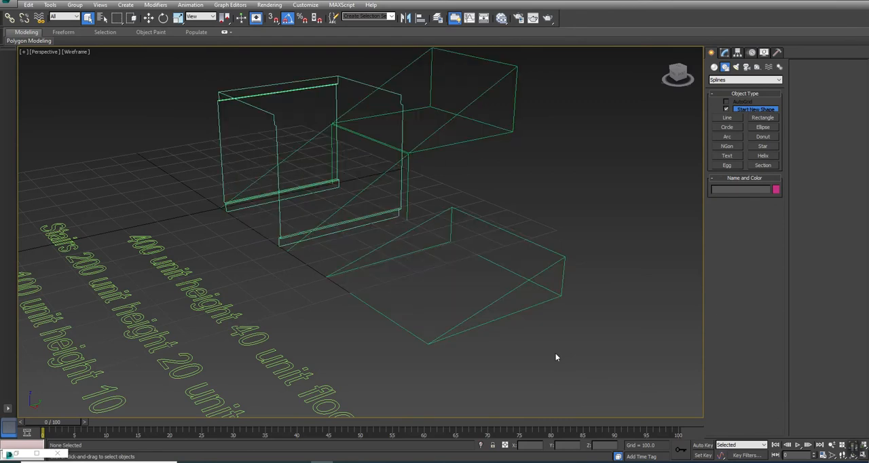
pyautogui.press('F3')
pyautogui.moveTo(530, 351)
pyautogui.keyDown('alt'); pyautogui.mouseDown(button='middle')
pyautogui.moveTo(394, 293)
pyautogui.moveTo(323, 293)
pyautogui.mouseUp(button='middle'); pyautogui.keyUp('alt')
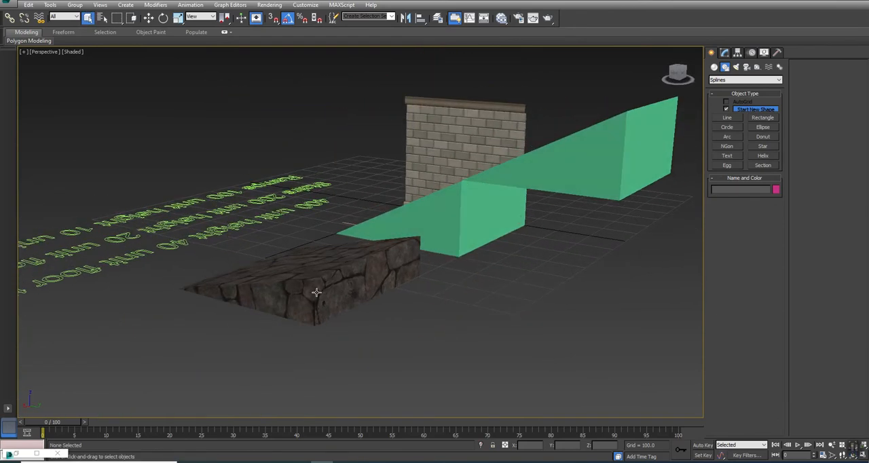
pyautogui.scroll(5, 309, 288)
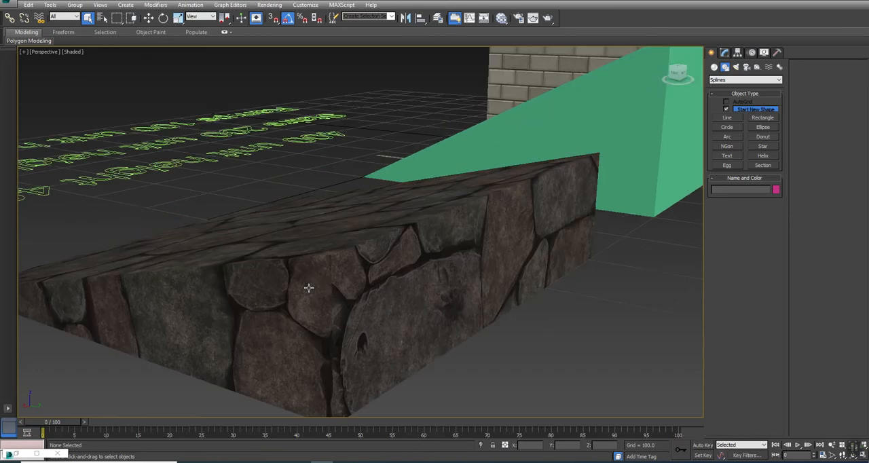
pyautogui.scroll(-5, 318, 278)
pyautogui.keyDown('alt'); pyautogui.moveTo(334, 294); pyautogui.dragTo(430, 291, button='middle'); pyautogui.keyUp('alt')
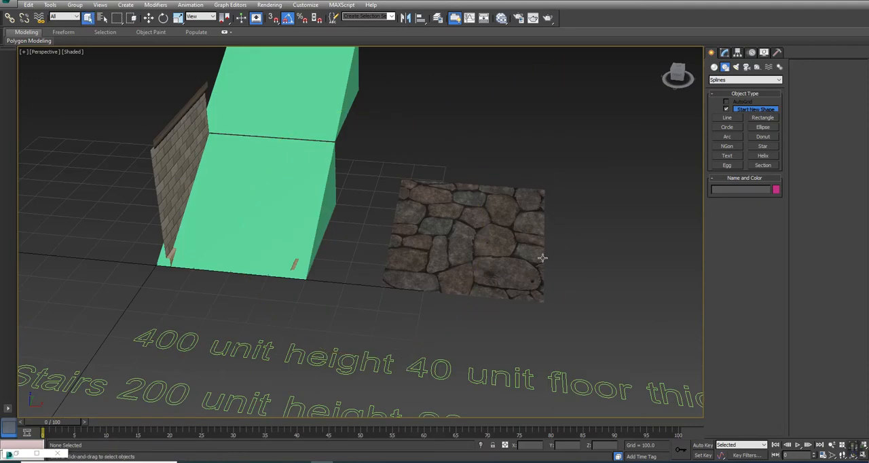
# Step: Rename the textured shallow ramp to Ramp1 and deselect it
pyautogui.click(465, 249)
pyautogui.moveTo(358, 246); pyautogui.dragTo(395, 240)
pyautogui.rightClick(407, 237)
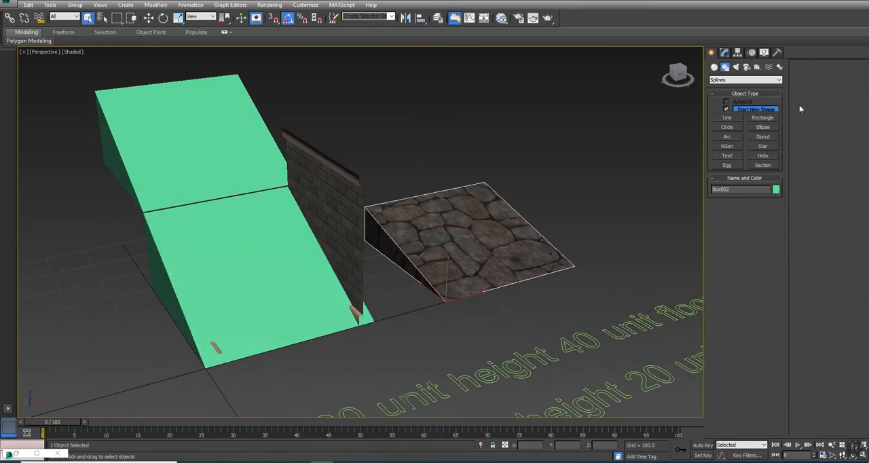
pyautogui.click(737, 189)
pyautogui.write('Ramp1')
pyautogui.click(551, 319)
pyautogui.scroll(-3, 464, 314)
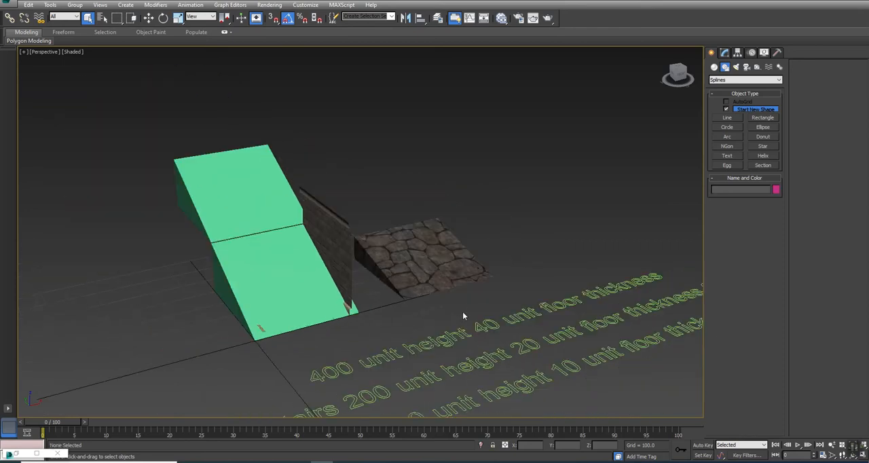
# Step: Convert the stone-textured shallow ramp to an Editable Poly, collapsing its Unwrap UVW modifier
pyautogui.moveTo(613, 379); pyautogui.dragTo(468, 369, button='middle')
pyautogui.click(723, 53)
pyautogui.click(251, 249)
pyautogui.click(726, 91)
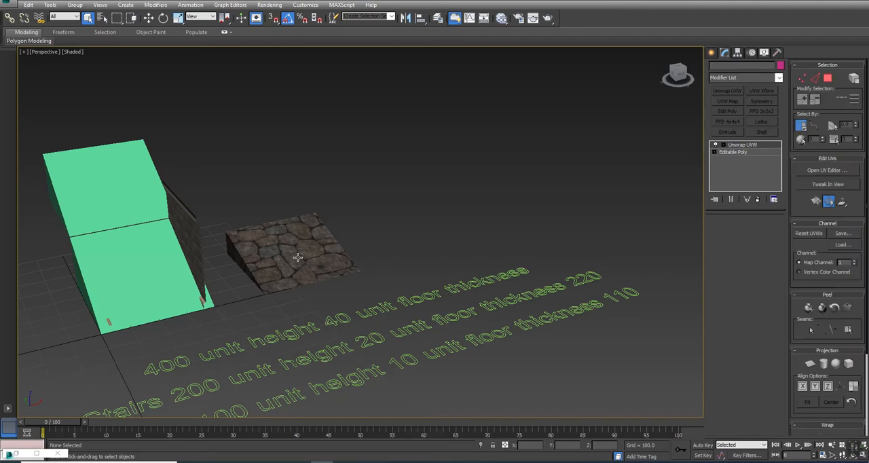
pyautogui.rightClick(536, 142)
pyautogui.moveTo(581, 221)
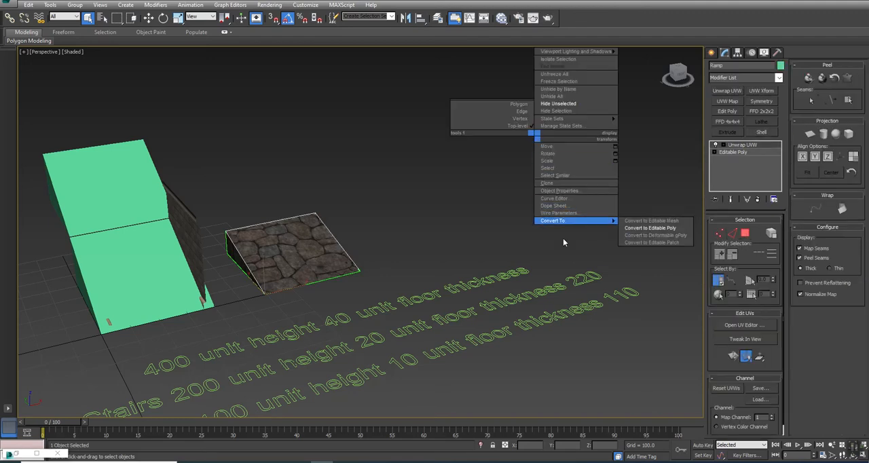
pyautogui.click(645, 226)
# Step: Set the Z position of the stone ramp's upper edge to 110 and return to whole-object selection
pyautogui.press('2')
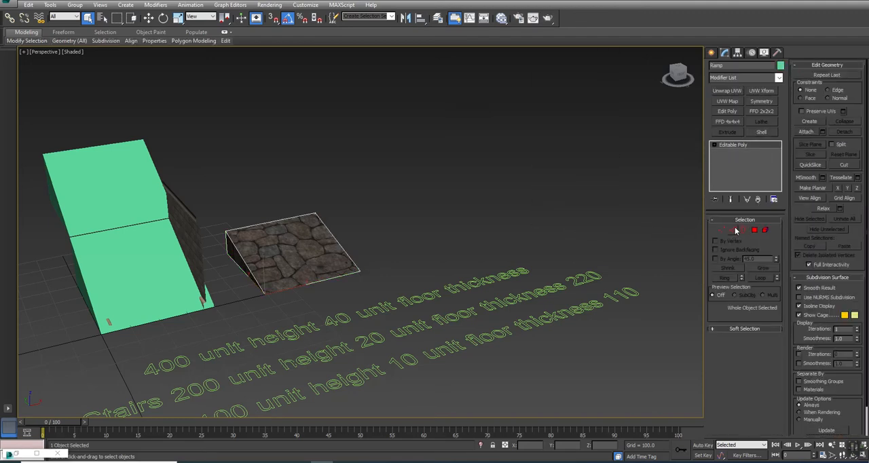
pyautogui.click(269, 223)
pyautogui.write('w110')
pyautogui.press('Return')
pyautogui.click(310, 190)
pyautogui.rightClick(363, 216)
pyautogui.click(363, 203)
pyautogui.keyDown('alt'); pyautogui.moveTo(316, 204); pyautogui.dragTo(377, 256, button='middle'); pyautogui.keyUp('alt')
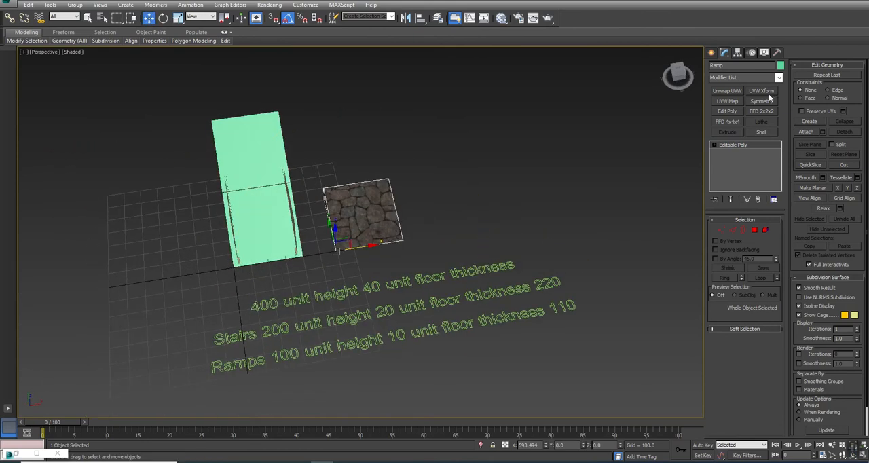
# Step: Create a box at the origin with length 400, width 400 and height 110
pyautogui.click(712, 53)
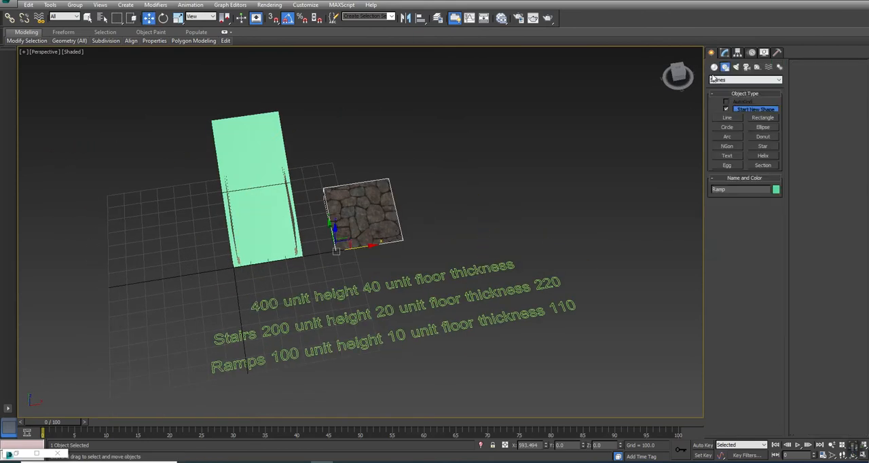
pyautogui.click(714, 68)
pyautogui.click(728, 110)
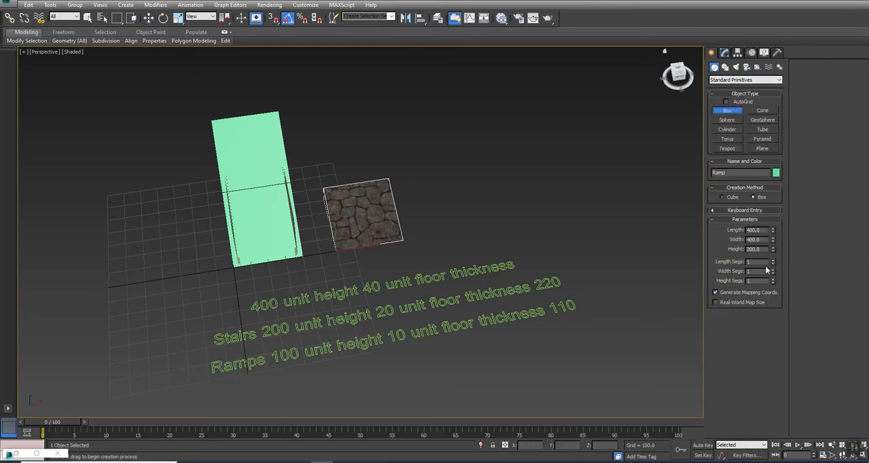
pyautogui.click(747, 211)
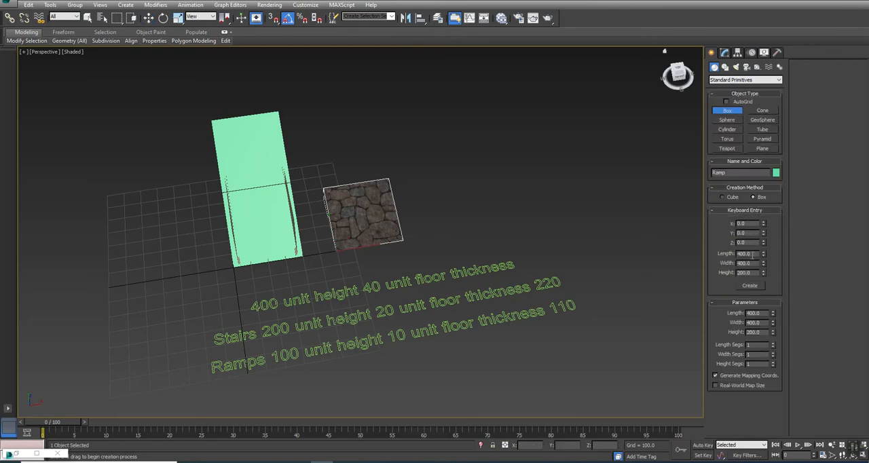
pyautogui.write('11')
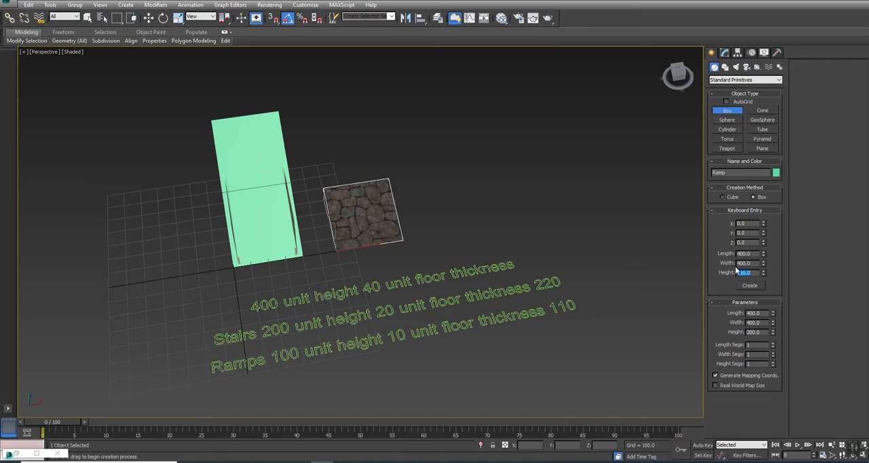
pyautogui.click(757, 287)
pyautogui.press('w')
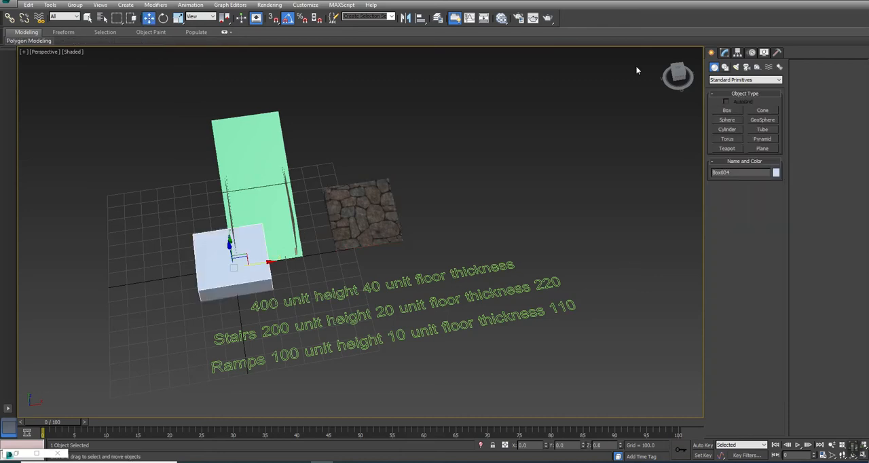
# Step: Convert the box to an Editable Poly and move its element to X 200, Y 200 so a corner sits at the pivot
pyautogui.rightClick(464, 201)
pyautogui.moveTo(497, 285)
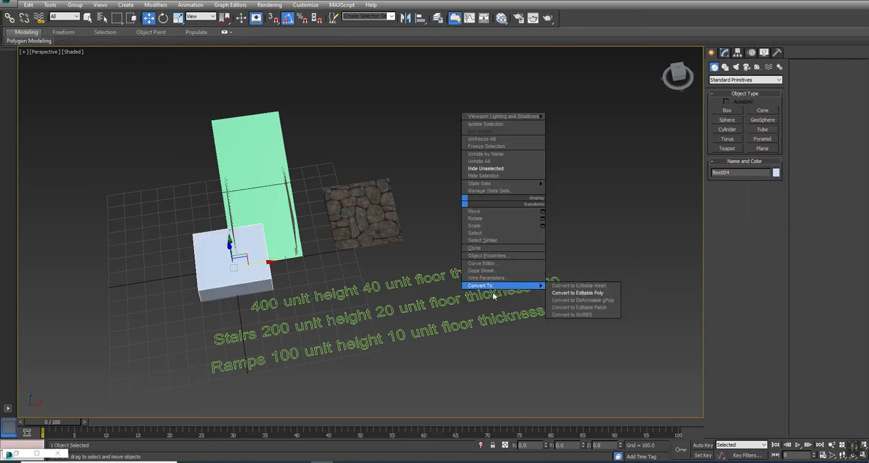
pyautogui.click(577, 293)
pyautogui.click(765, 230)
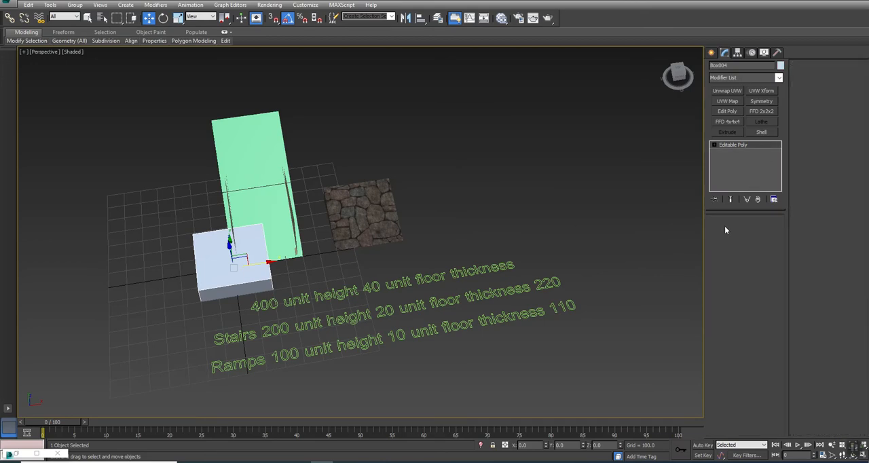
pyautogui.moveTo(354, 129); pyautogui.dragTo(98, 410)
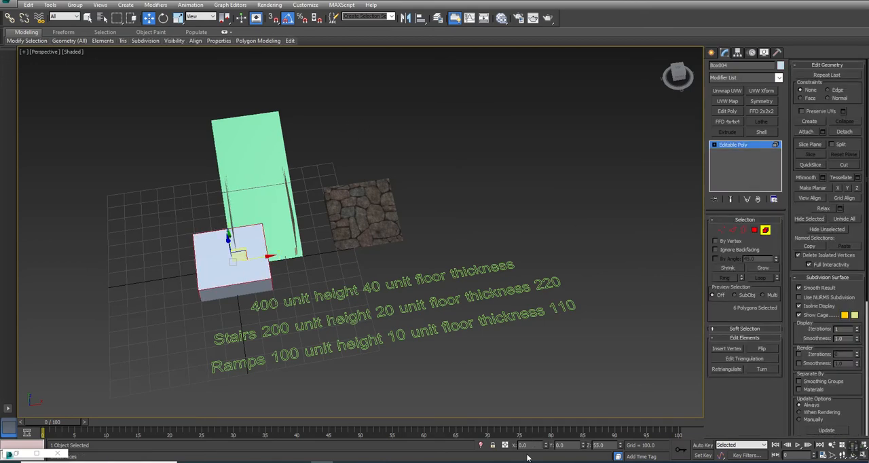
pyautogui.write('200')
pyautogui.press('Tab')
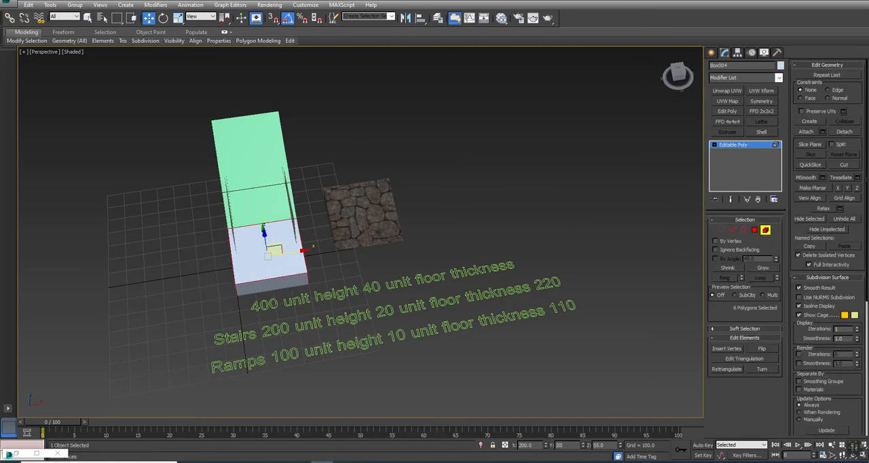
pyautogui.write('200')
pyautogui.press('Return')
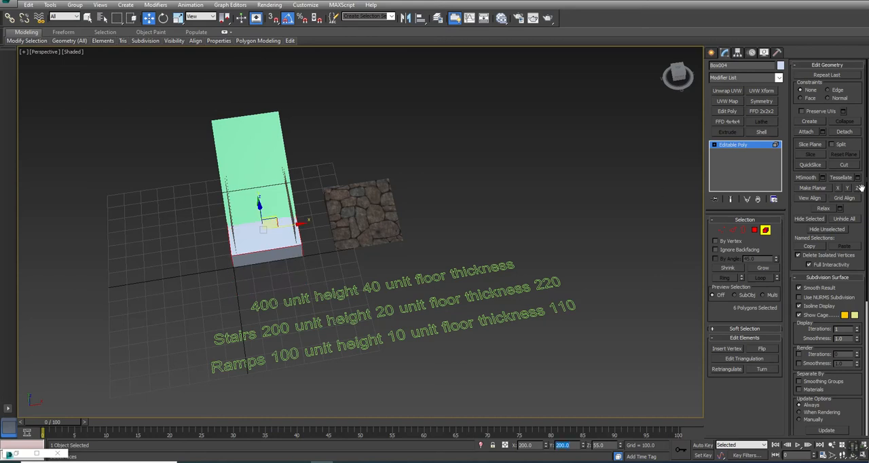
pyautogui.click(765, 231)
# Step: Rename the box Ramp_Landing and place it against the high end of the stone ramp
pyautogui.moveTo(265, 262); pyautogui.dragTo(342, 178)
pyautogui.click(737, 65)
pyautogui.write('Ramp_1')
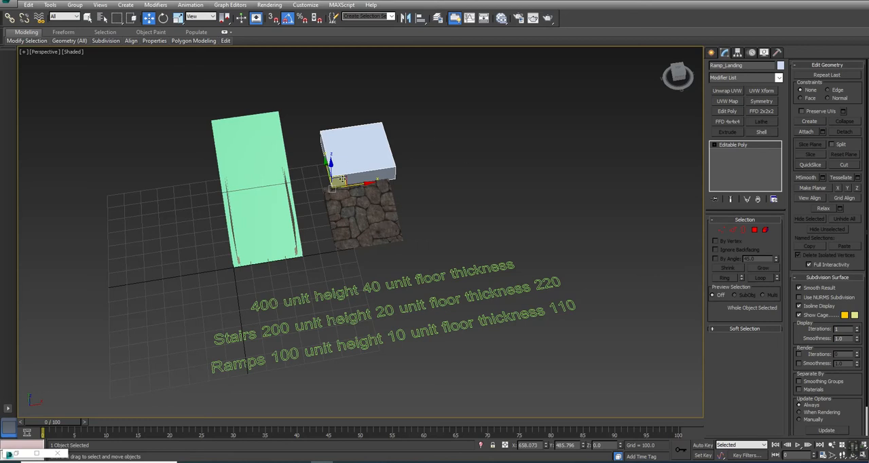
pyautogui.moveTo(343, 184)
pyautogui.mouseDown()
pyautogui.moveTo(367, 224)
pyautogui.moveTo(347, 236)
pyautogui.moveTo(370, 183)
pyautogui.moveTo(388, 167)
pyautogui.mouseUp()
# Step: Copy the stone ramp, rotate the copy and move it beside the landing block
pyautogui.click(367, 225)
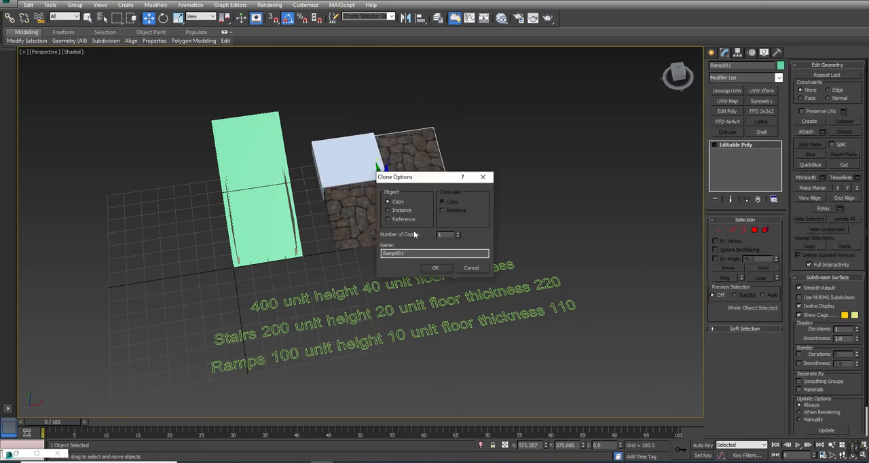
pyautogui.click(435, 267)
pyautogui.press('e')
pyautogui.moveTo(411, 211); pyautogui.dragTo(401, 198)
pyautogui.press('w')
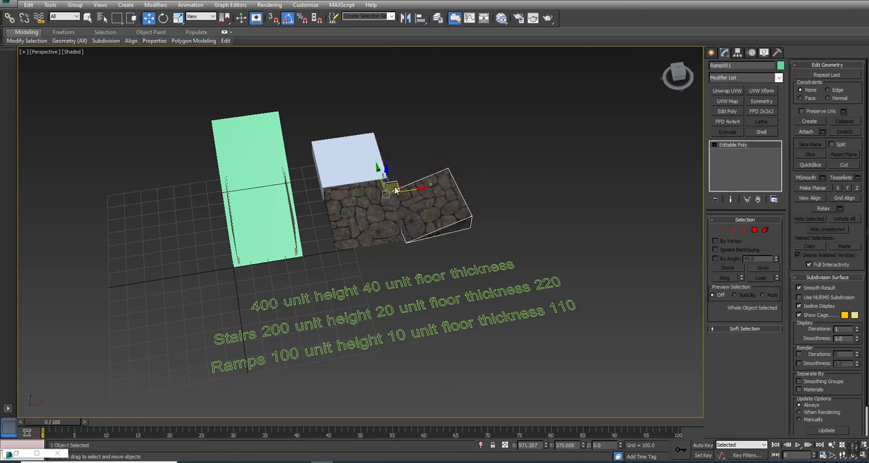
pyautogui.click(396, 176)
pyautogui.click(413, 201)
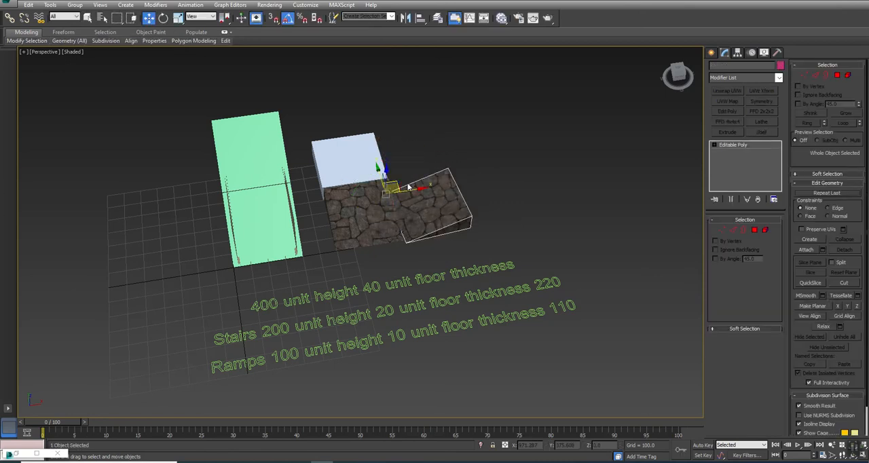
pyautogui.moveTo(397, 182); pyautogui.dragTo(366, 107)
# Step: Copy the landing block next to the ramp copy, adjust it and delete the trial copies
pyautogui.click(353, 167)
pyautogui.keyDown('shift'); pyautogui.moveTo(352, 196); pyautogui.dragTo(416, 197); pyautogui.keyUp('shift')
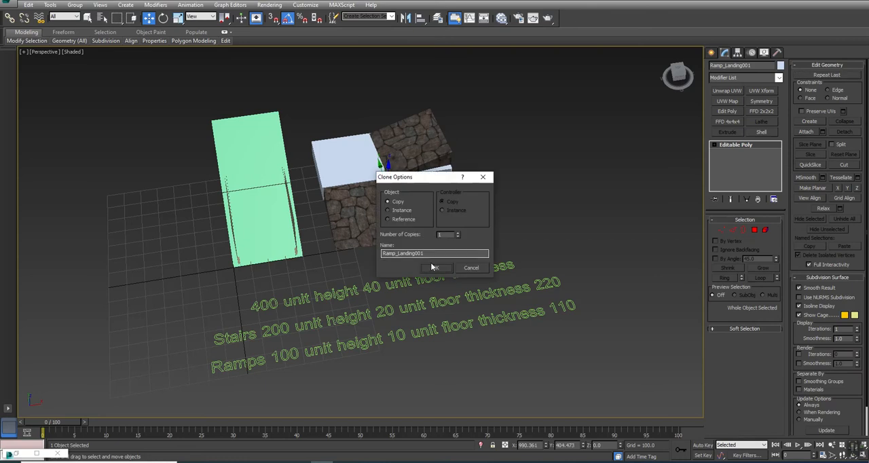
pyautogui.click(433, 263)
pyautogui.moveTo(403, 219)
pyautogui.keyDown('alt'); pyautogui.mouseDown(button='middle')
pyautogui.moveTo(346, 188)
pyautogui.moveTo(386, 203)
pyautogui.moveTo(402, 230)
pyautogui.mouseUp(button='middle'); pyautogui.keyUp('alt')
pyautogui.moveTo(477, 105); pyautogui.dragTo(426, 222)
pyautogui.press('Delete')
# Step: Delete the upper piece of the green reference ramp, keeping the lower one
pyautogui.click(369, 156)
pyautogui.moveTo(403, 189); pyautogui.dragTo(496, 178, button='middle')
pyautogui.keyDown('alt'); pyautogui.moveTo(396, 249); pyautogui.dragTo(473, 142, button='middle'); pyautogui.keyUp('alt')
pyautogui.press('w')
pyautogui.click(350, 142)
pyautogui.press('Delete')
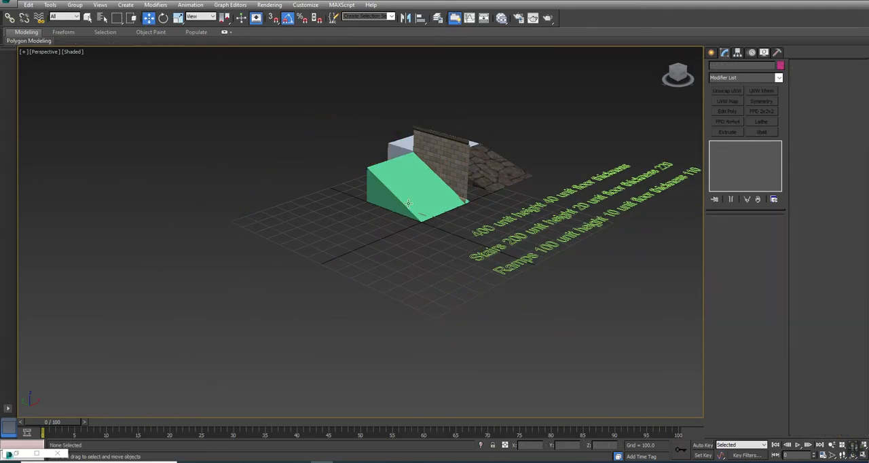
pyautogui.scroll(6, 385, 213)
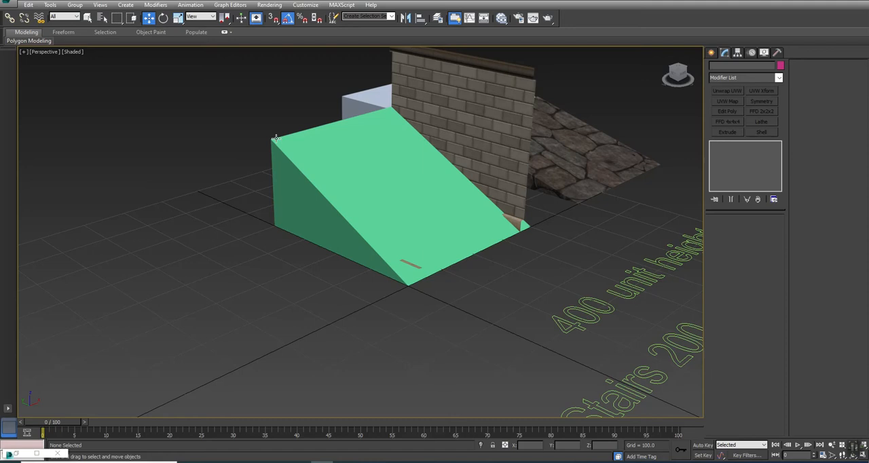
pyautogui.keyDown('alt'); pyautogui.moveTo(380, 149); pyautogui.dragTo(403, 272, button='middle'); pyautogui.keyUp('alt')
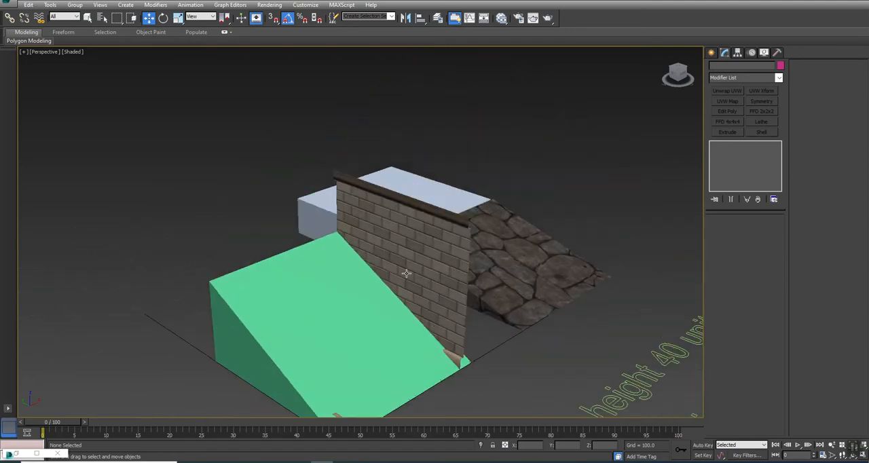
pyautogui.click(711, 53)
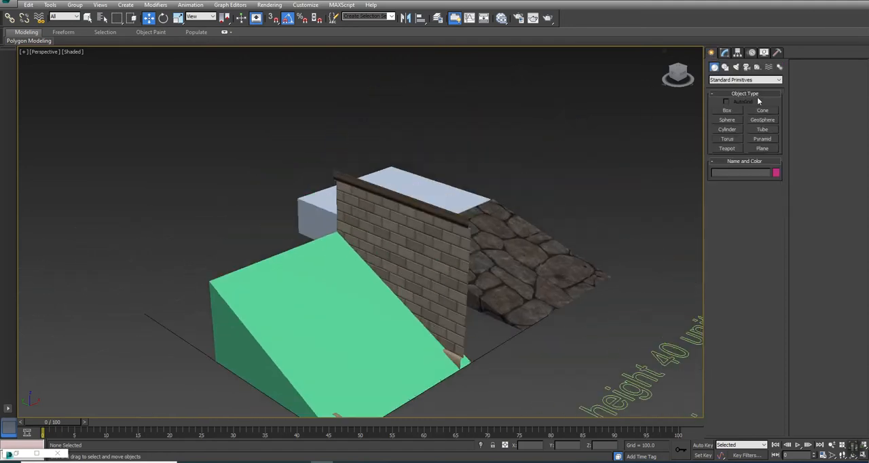
pyautogui.click(762, 148)
pyautogui.keyDown('alt'); pyautogui.moveTo(403, 273); pyautogui.dragTo(365, 253, button='middle'); pyautogui.keyUp('alt')
pyautogui.rightClick(249, 258)
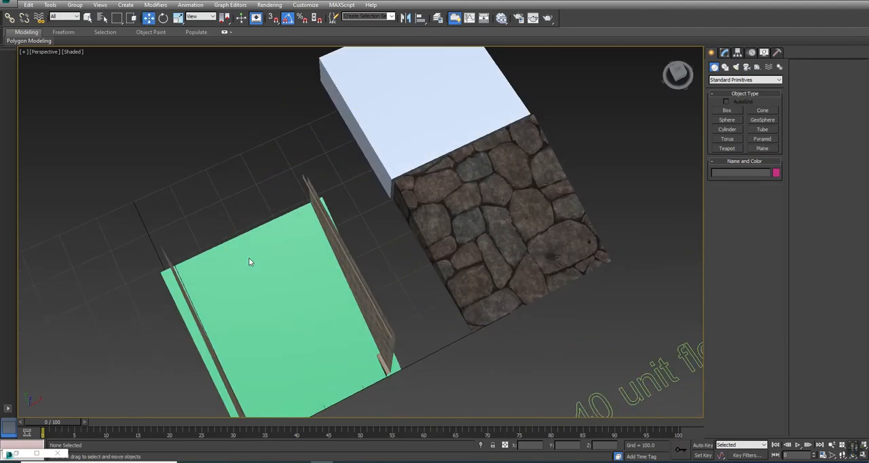
# Step: Hide everything except the remaining green ramp
pyautogui.click(249, 257)
pyautogui.rightClick(248, 258)
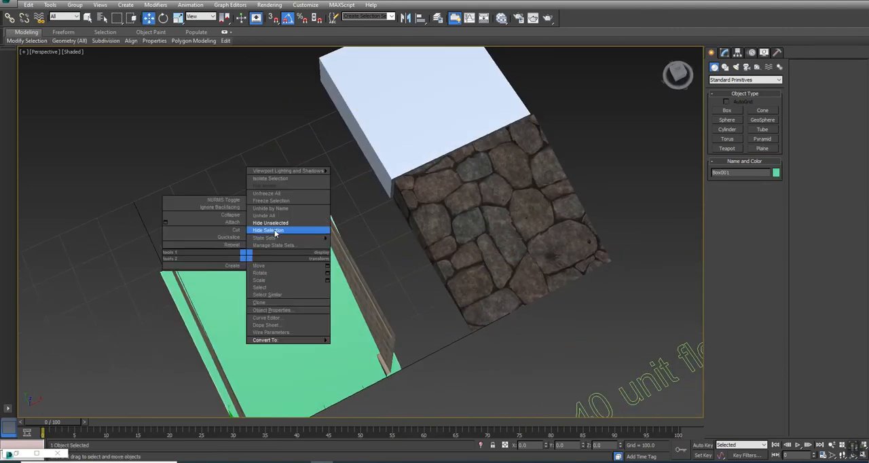
pyautogui.click(271, 224)
# Step: Set the Z position of the green ramp's upper edge to 220
pyautogui.click(724, 53)
pyautogui.click(736, 229)
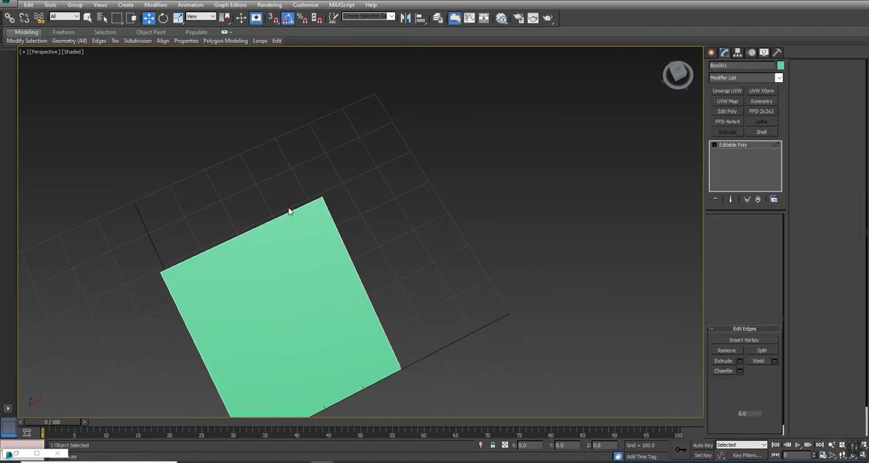
pyautogui.click(251, 230)
pyautogui.doubleClick(600, 445)
pyautogui.write('220')
pyautogui.press('Return')
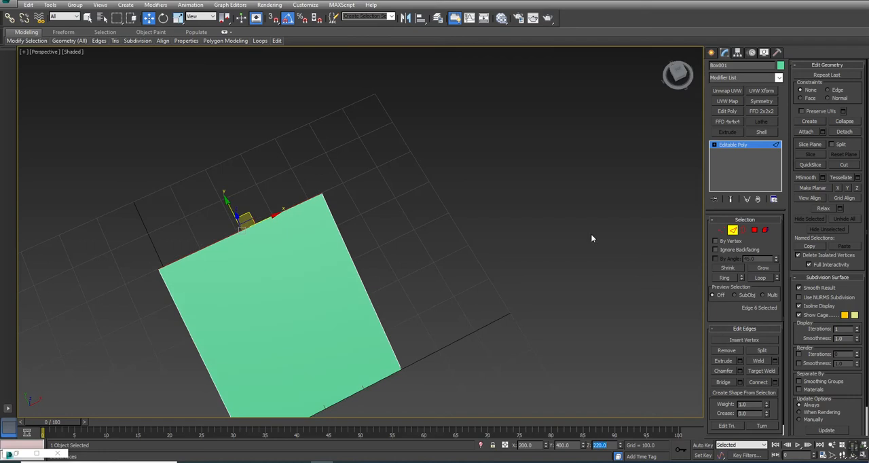
pyautogui.click(732, 229)
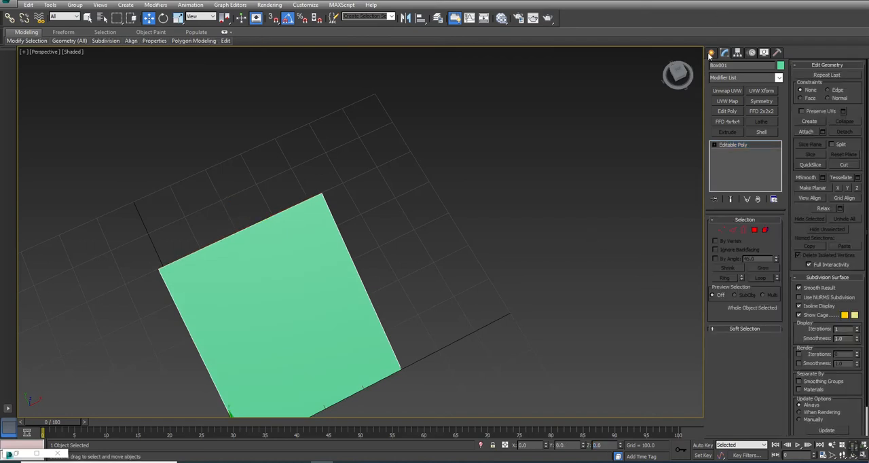
# Step: Create a 400 by 400 plane at the origin with one length segment and one width segment
pyautogui.click(710, 53)
pyautogui.click(761, 148)
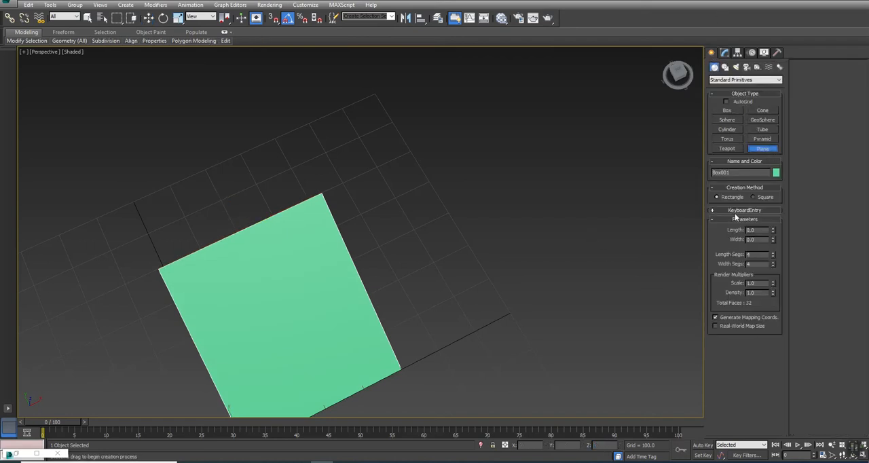
pyautogui.click(735, 211)
pyautogui.write('400.0')
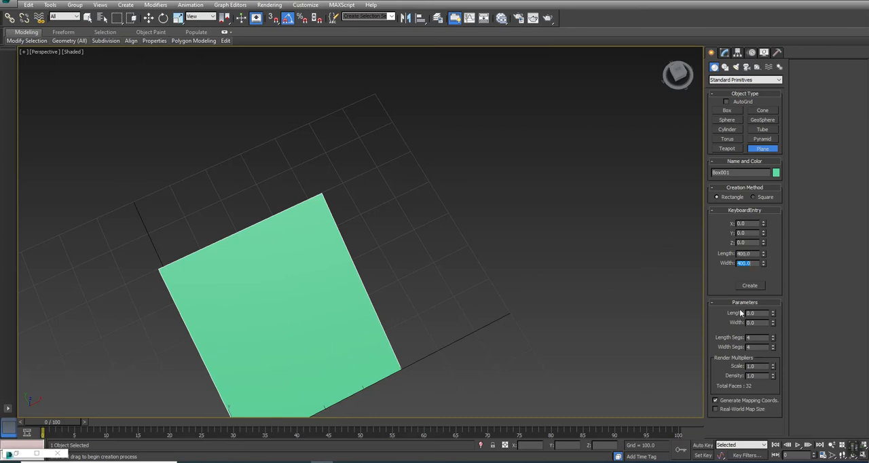
pyautogui.rightClick(773, 340)
pyautogui.rightClick(773, 347)
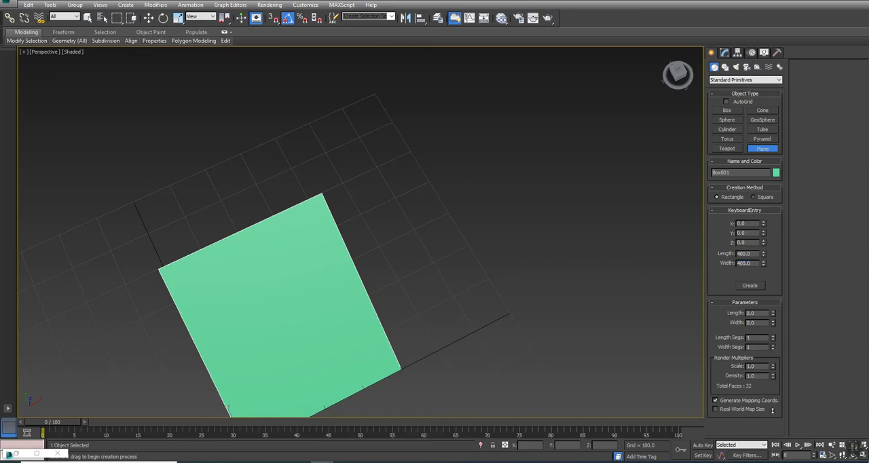
pyautogui.click(749, 285)
pyautogui.keyDown('alt'); pyautogui.moveTo(378, 285); pyautogui.dragTo(433, 203, button='middle'); pyautogui.keyUp('alt')
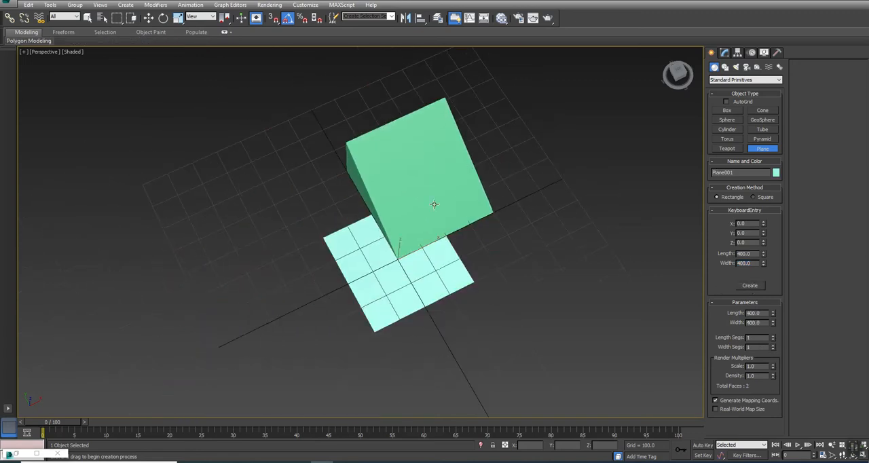
# Step: Convert the new 400 by 400 plane to an Editable Poly
pyautogui.click(724, 54)
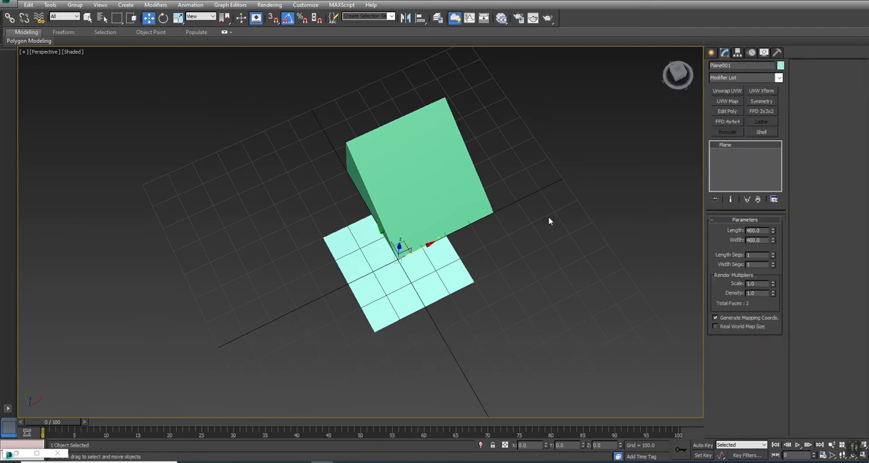
pyautogui.rightClick(480, 243)
pyautogui.moveTo(507, 328)
pyautogui.click(586, 334)
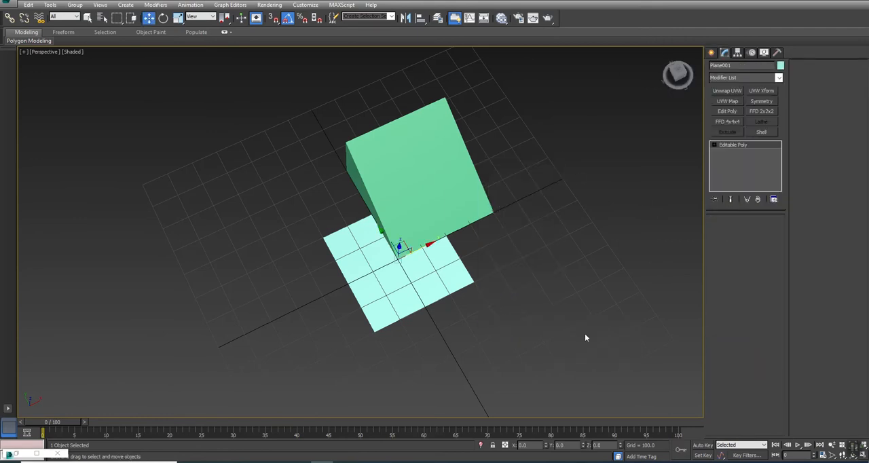
# Step: Move the plane's whole element to X 200 and Y 200, keeping the pivot at the origin
pyautogui.click(384, 286)
pyautogui.moveTo(497, 273); pyautogui.dragTo(478, 285, button='middle')
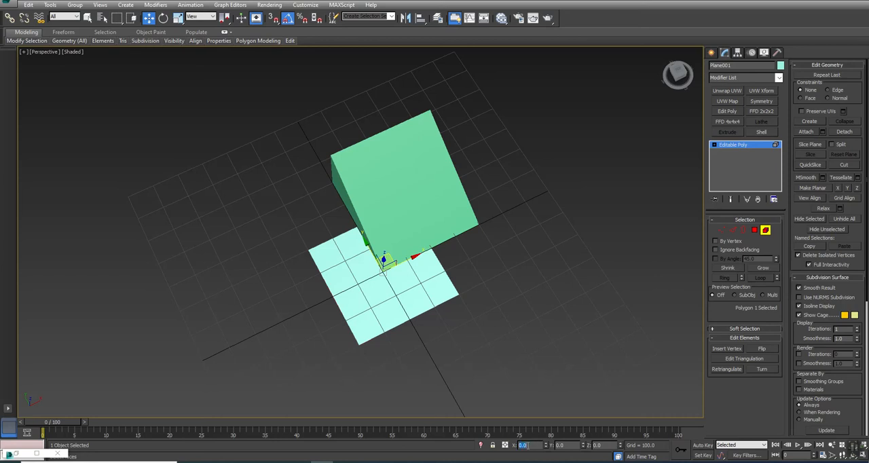
pyautogui.write('200')
pyautogui.press('Tab')
pyautogui.write('20')
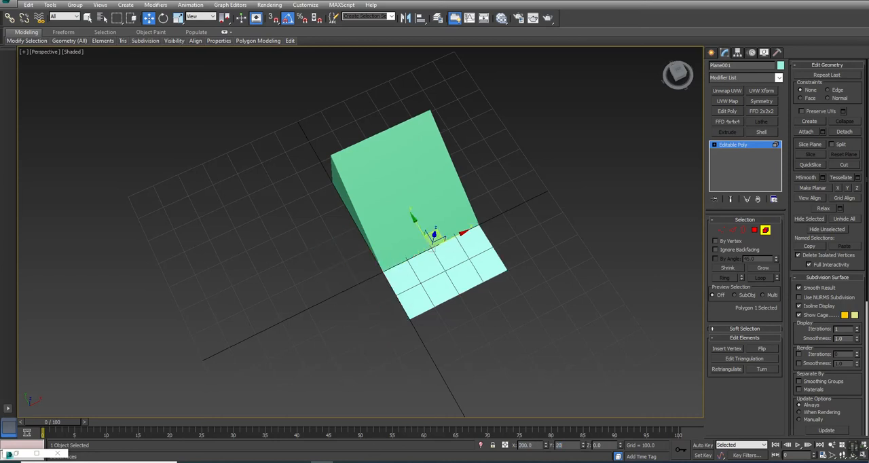
pyautogui.write('0')
pyautogui.press('Return')
pyautogui.rightClick(555, 193)
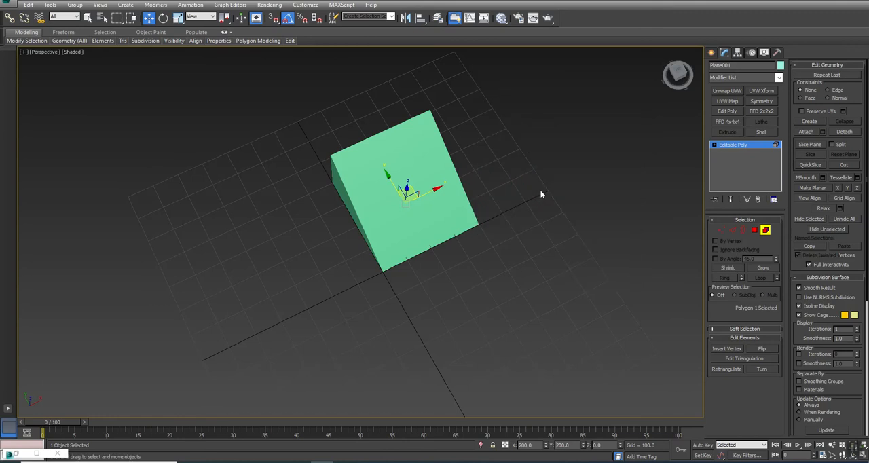
# Step: Set the green ramp's visibility to 0.5 in its object properties so it displays as a semi-transparent reference
pyautogui.click(516, 187)
pyautogui.moveTo(410, 169)
pyautogui.keyDown('alt'); pyautogui.mouseDown(button='middle')
pyautogui.moveTo(401, 186)
pyautogui.moveTo(421, 159)
pyautogui.mouseUp(button='middle'); pyautogui.keyUp('alt')
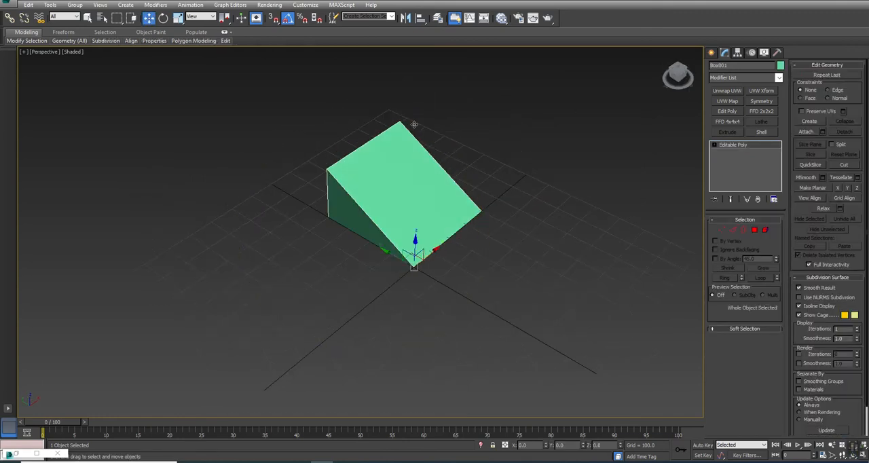
pyautogui.rightClick(391, 148)
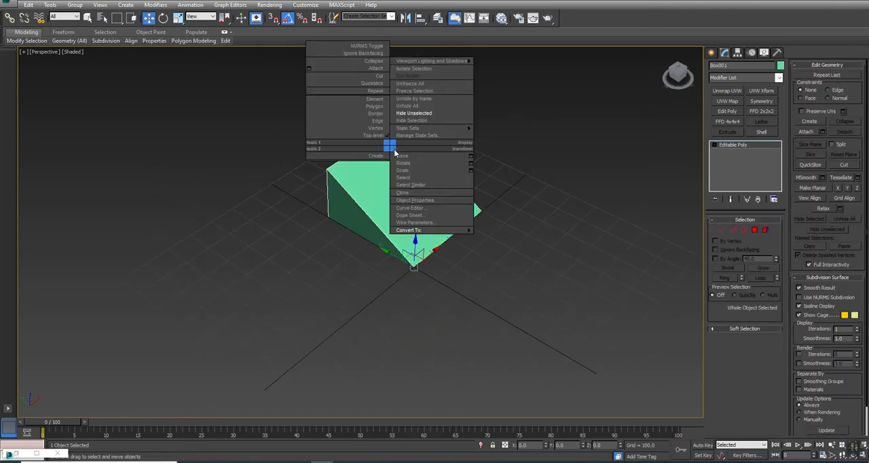
pyautogui.click(419, 201)
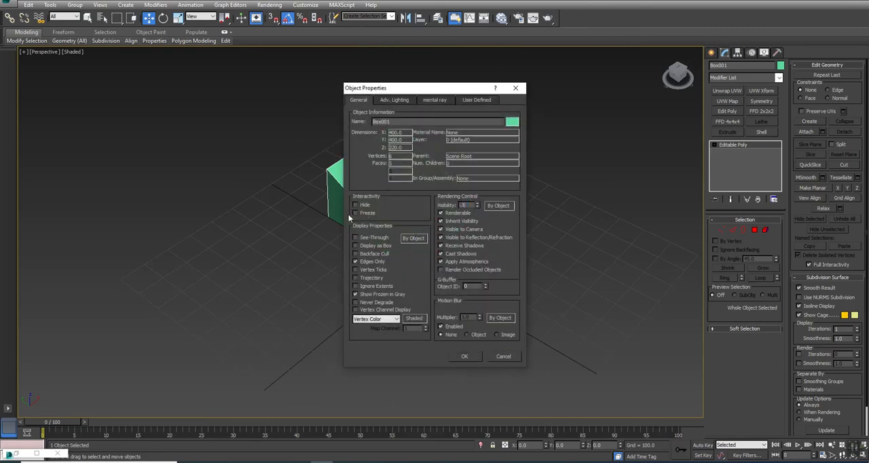
pyautogui.click(462, 355)
# Step: Select the plane under the green ramp and set its Z position to 220
pyautogui.click(492, 214)
pyautogui.hotkey('ctrl', 'a')
pyautogui.click(439, 207)
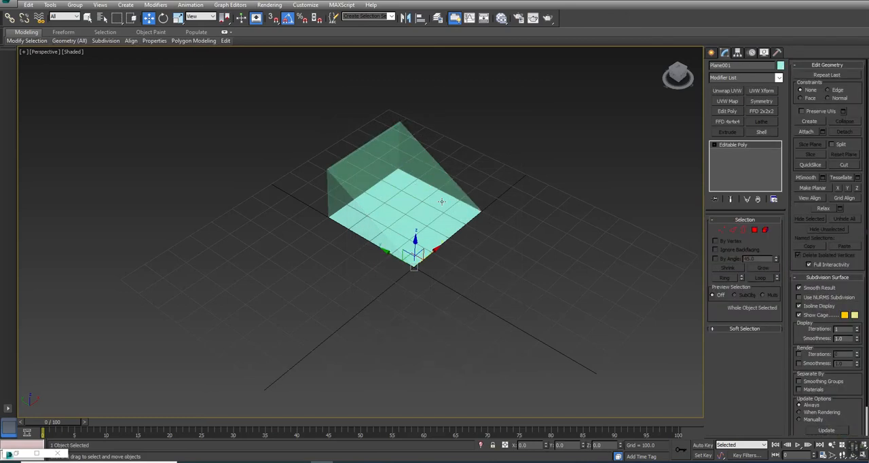
pyautogui.click(602, 444)
pyautogui.write('1')
pyautogui.write('20')
pyautogui.press('Return')
pyautogui.moveTo(475, 105); pyautogui.dragTo(467, 133, button='middle')
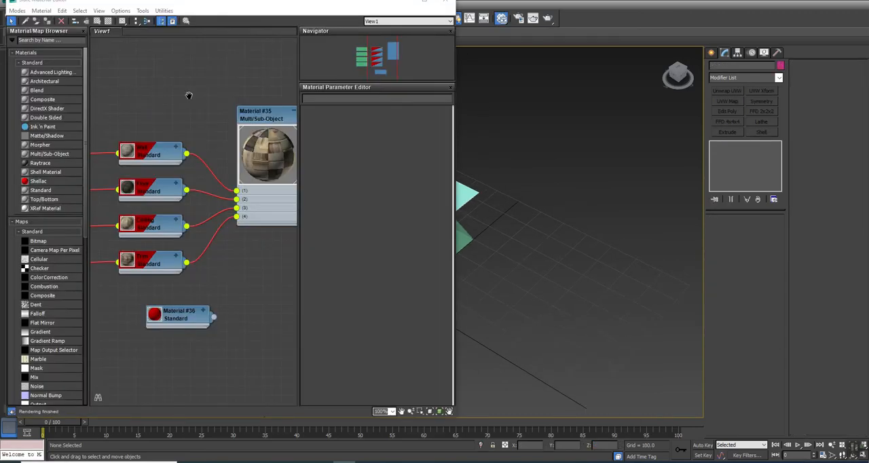
# Step: Assign the Multi/Sub-Object Material #35 to the plane and close the material editor
pyautogui.moveTo(188, 95); pyautogui.dragTo(163, 116, button='middle')
pyautogui.scroll(-1, 162, 117)
pyautogui.rightClick(241, 137)
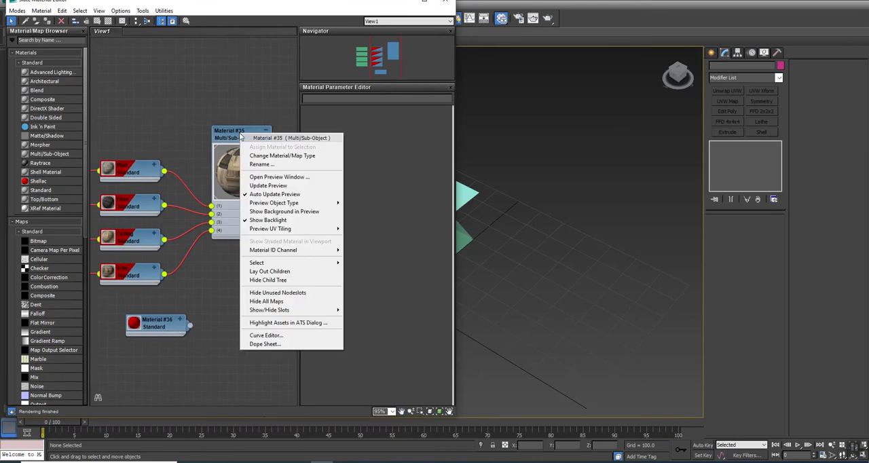
pyautogui.click(266, 156)
pyautogui.click(466, 199)
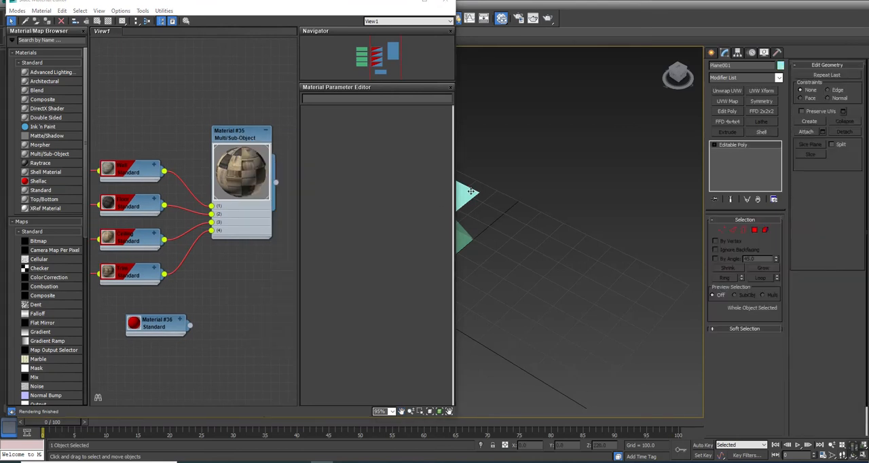
pyautogui.rightClick(237, 129)
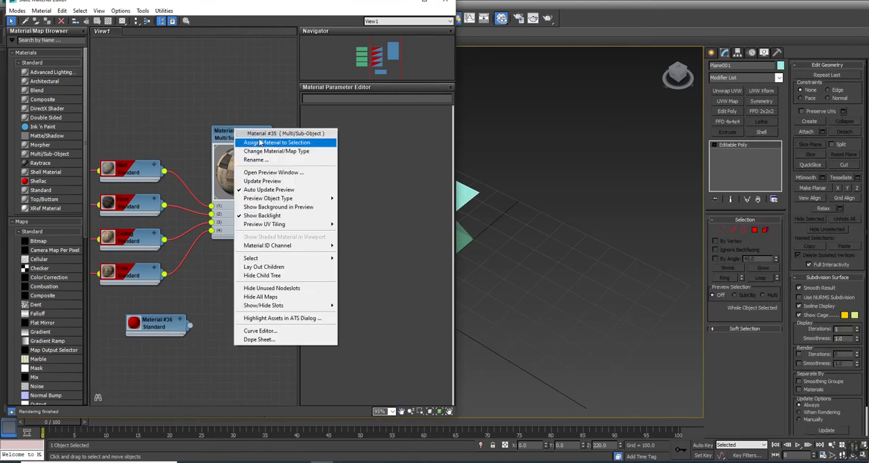
pyautogui.click(263, 142)
pyautogui.click(107, 169)
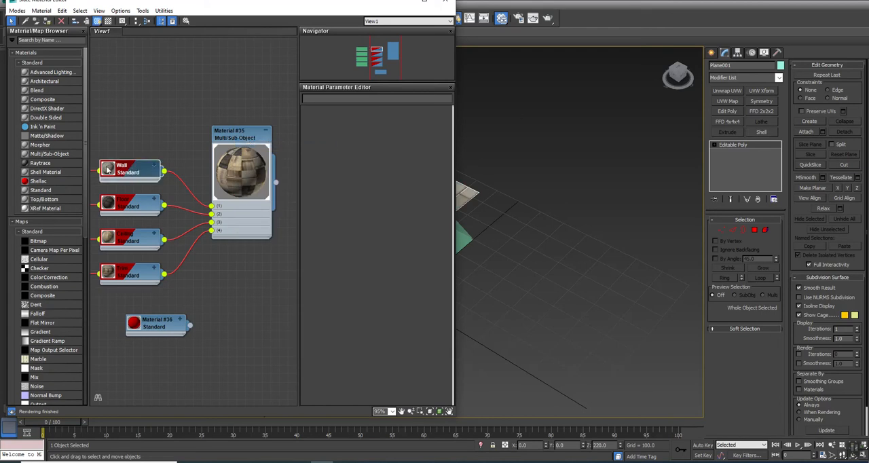
pyautogui.click(445, 2)
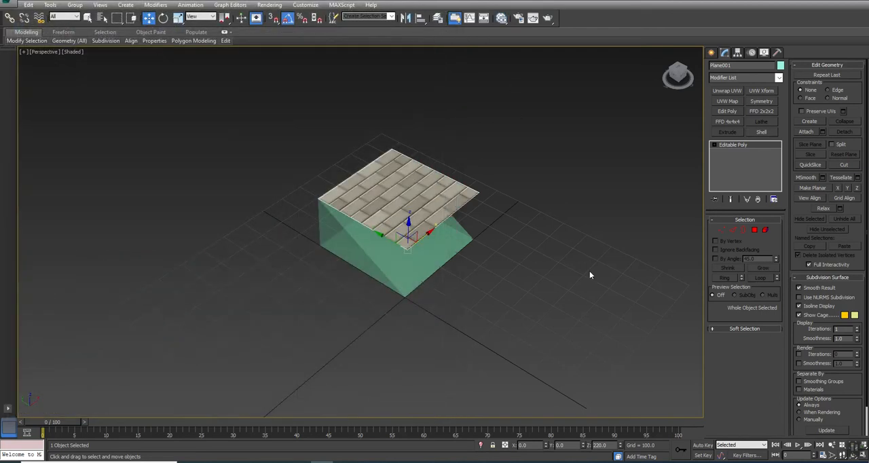
# Step: Apply a UVW Xform modifier to the plane with U Tile and V Tile set to 2
pyautogui.rightClick(581, 247)
pyautogui.click(504, 293)
pyautogui.click(761, 91)
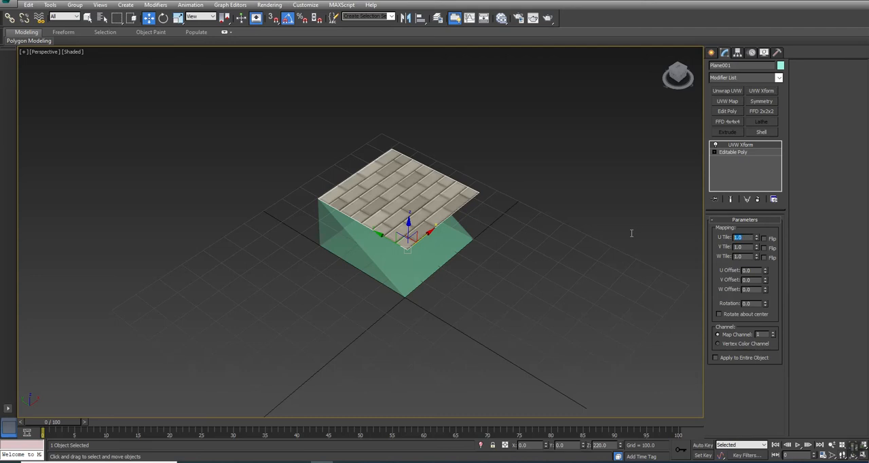
pyautogui.write('2')
pyautogui.press('Tab')
pyautogui.write('2')
pyautogui.press('Return')
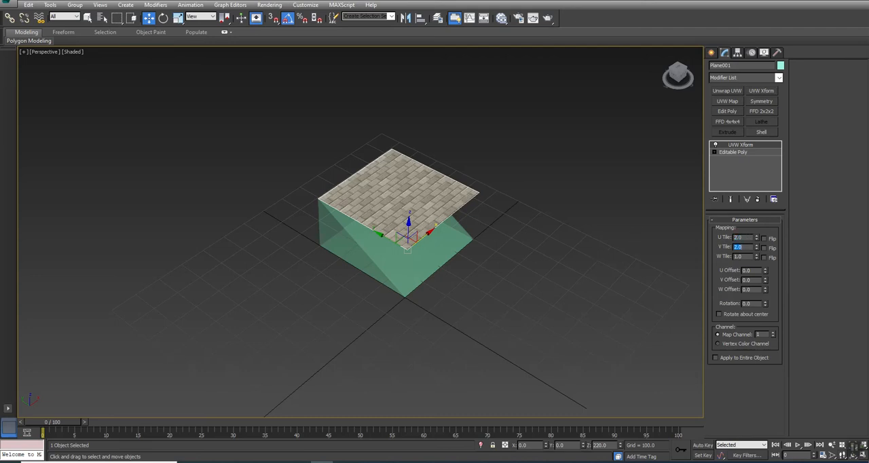
# Step: Collapse the texture-tiled plane back to an Editable Poly
pyautogui.scroll(2, 393, 187)
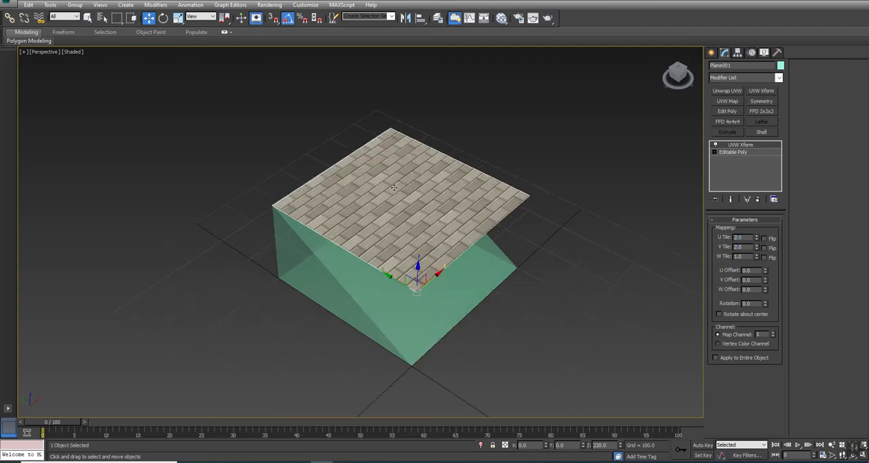
pyautogui.rightClick(393, 187)
pyautogui.moveTo(427, 274)
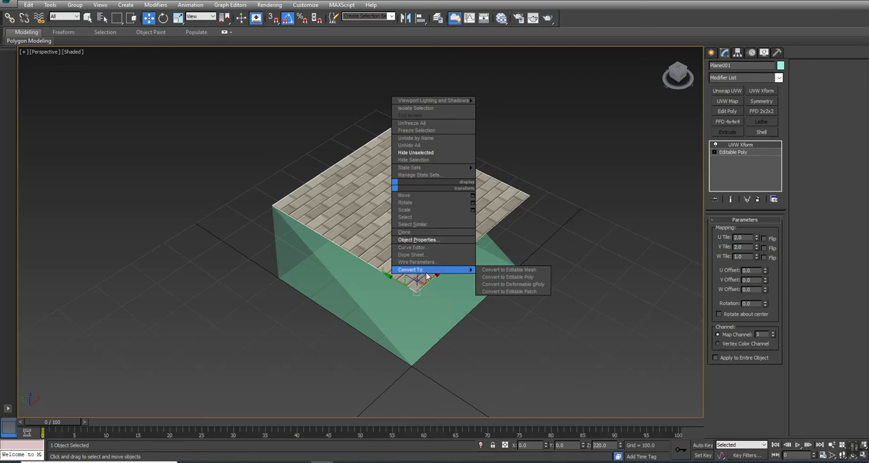
pyautogui.click(531, 278)
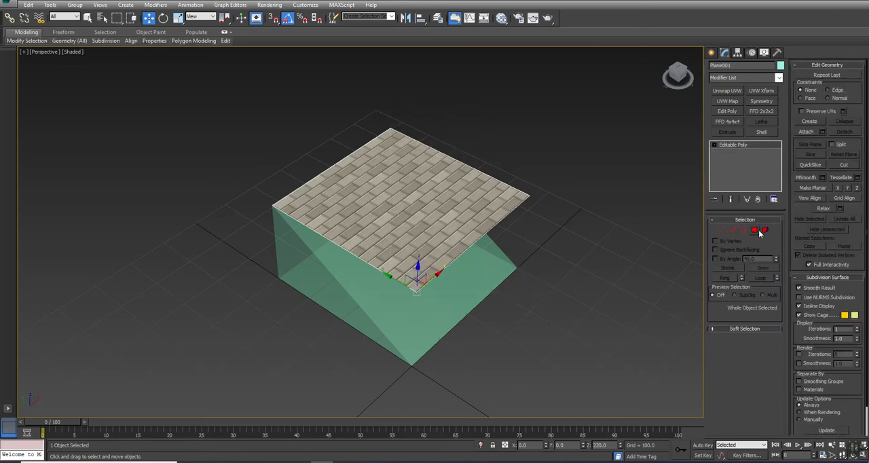
# Step: Connect the plane's two opposite side edges with one segment, pinch 4 and slide 75
pyautogui.click(733, 230)
pyautogui.click(516, 192)
pyautogui.keyDown('ctrl'); pyautogui.click(401, 282); pyautogui.keyUp('ctrl')
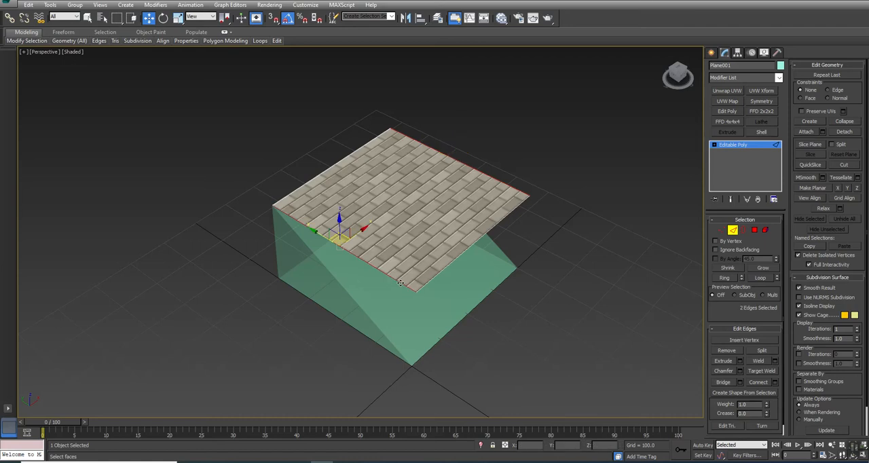
pyautogui.click(774, 382)
pyautogui.moveTo(367, 250); pyautogui.dragTo(367, 231)
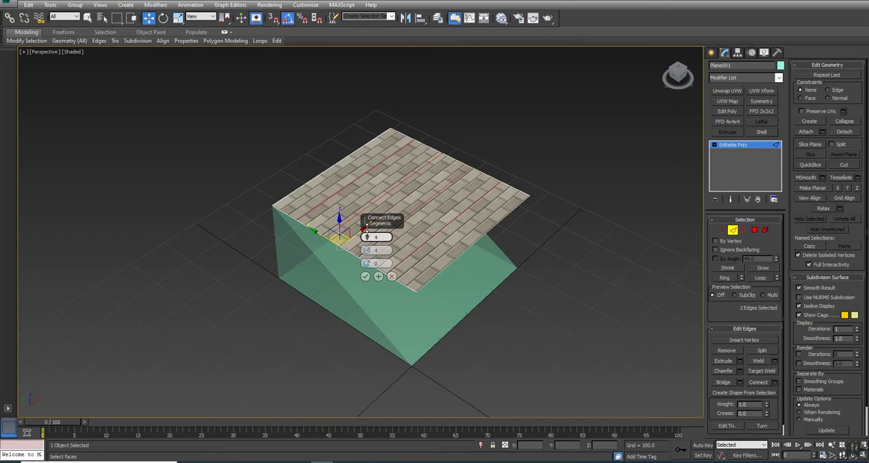
pyautogui.moveTo(367, 237); pyautogui.dragTo(367, 239)
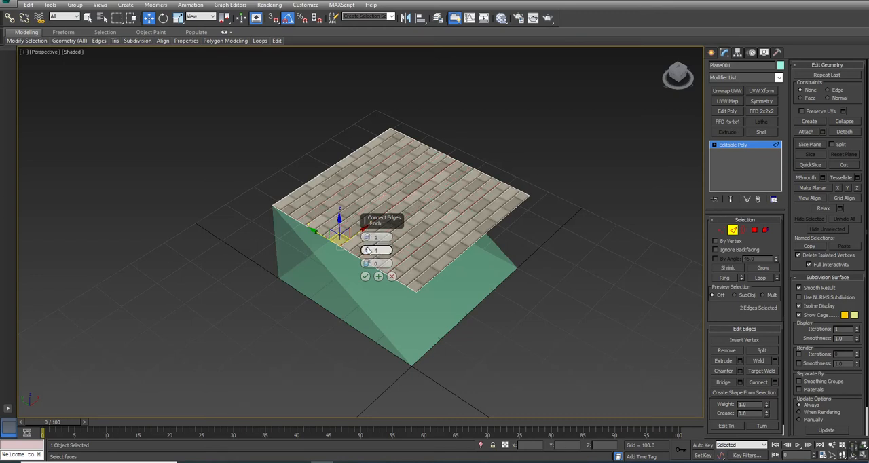
pyautogui.moveTo(367, 265); pyautogui.dragTo(371, 128)
pyautogui.click(365, 276)
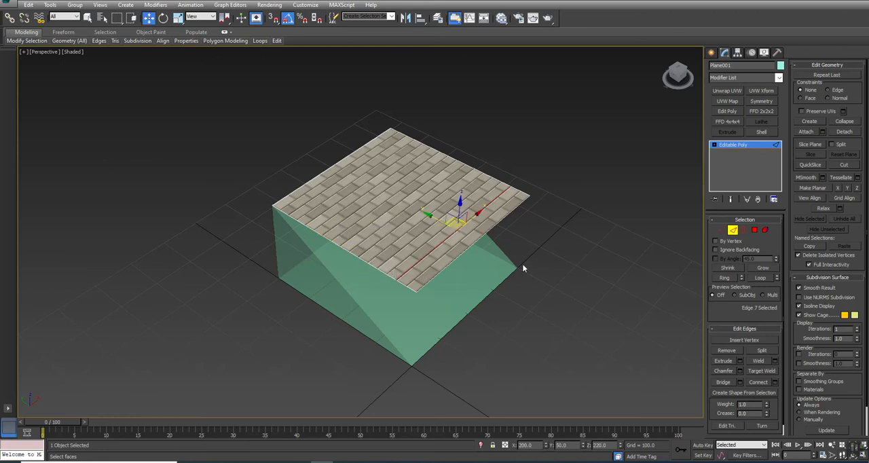
# Step: Delete the larger polygon of the split plane, keeping the narrow strip above the ramp's low end
pyautogui.moveTo(516, 261); pyautogui.dragTo(570, 280, button='middle')
pyautogui.moveTo(419, 247); pyautogui.dragTo(419, 249)
pyautogui.press('Delete')
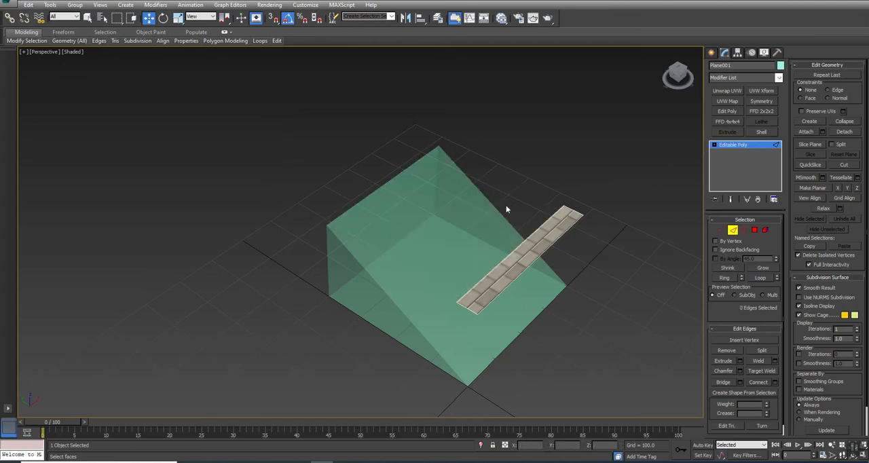
# Step: Connect the two short end edges of the strip with one centred segment, using slide 0
pyautogui.click(574, 213)
pyautogui.hotkey('alt', 'r')
pyautogui.click(774, 382)
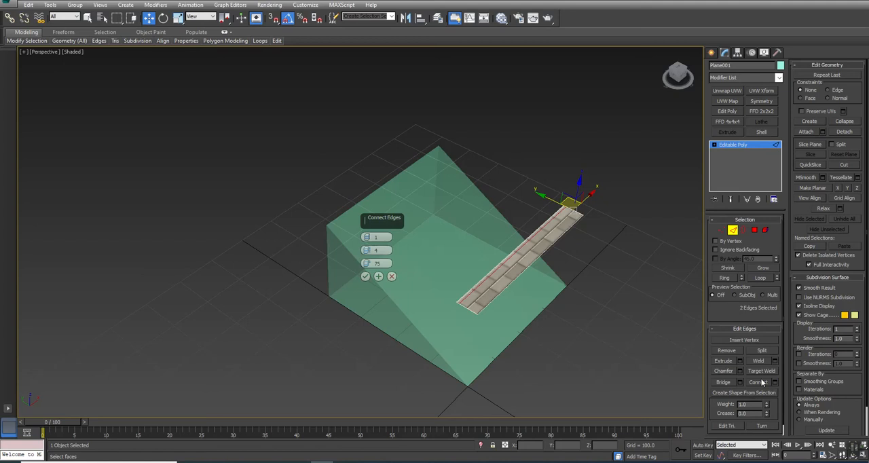
pyautogui.click(378, 250)
pyautogui.click(366, 276)
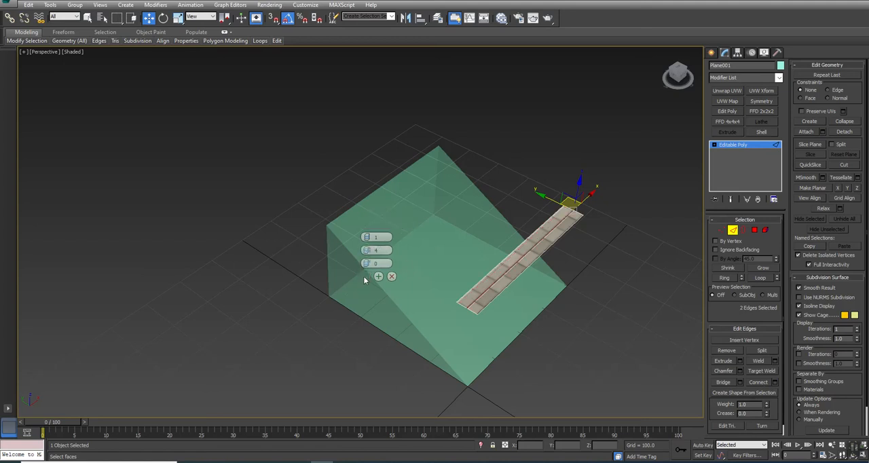
# Step: Set the Z position of the strip's outer long edge to 0 to form a vertical riser
pyautogui.click(537, 263)
pyautogui.moveTo(609, 445); pyautogui.dragTo(388, 439)
pyautogui.write('0')
pyautogui.press('Return')
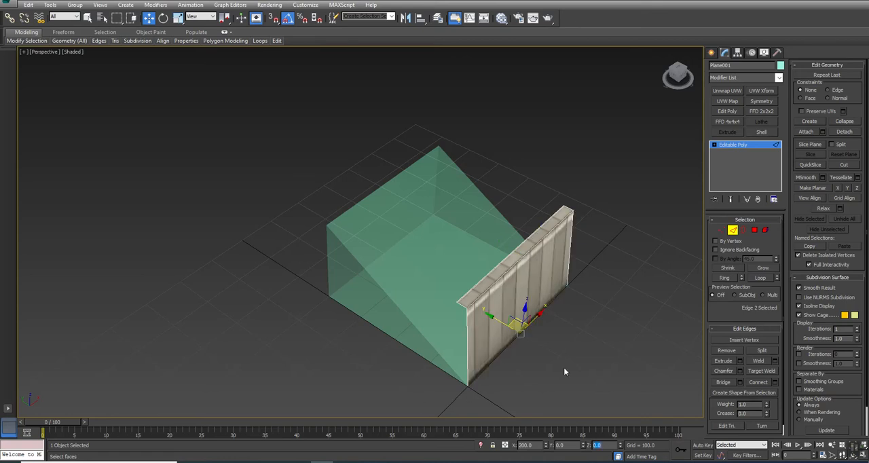
# Step: Lower the tread polygon to a Z of about 13.6, with its front edge on the ramp's slope line
pyautogui.click(754, 230)
pyautogui.click(523, 243)
pyautogui.moveTo(523, 243); pyautogui.dragTo(521, 278)
pyautogui.hotkey('alt', 'w')
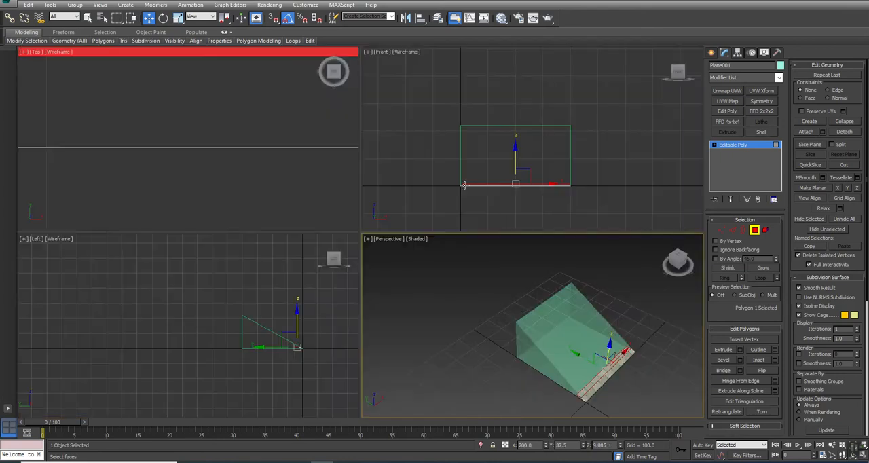
pyautogui.scroll(5, 325, 348)
pyautogui.hotkey('alt', 'w')
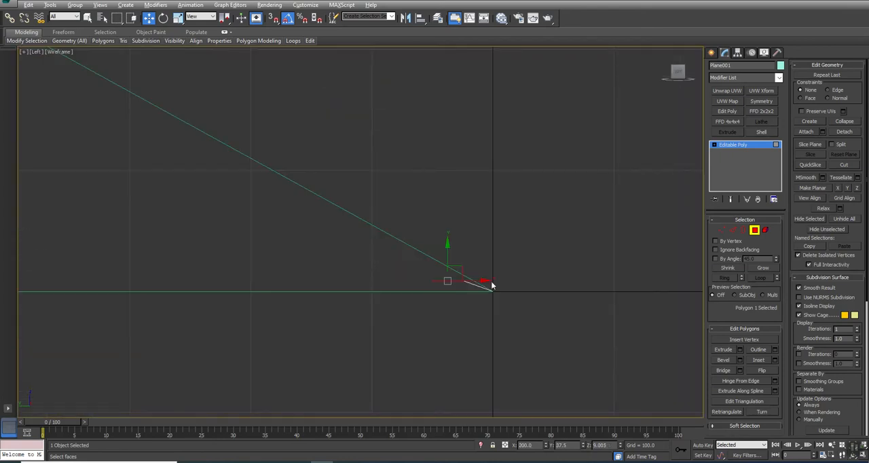
pyautogui.moveTo(447, 254); pyautogui.dragTo(447, 246)
# Step: Move the riser's bottom edge inward on the ground line so the riser stands almost vertical beneath the tread's front edge
pyautogui.press('1')
pyautogui.moveTo(521, 272); pyautogui.dragTo(466, 293)
pyautogui.scroll(5, 475, 282)
pyautogui.press('2')
pyautogui.moveTo(469, 247); pyautogui.dragTo(403, 287)
pyautogui.keyDown('alt'); pyautogui.moveTo(494, 318); pyautogui.dragTo(410, 357); pyautogui.keyUp('alt')
pyautogui.keyDown('alt'); pyautogui.moveTo(355, 217); pyautogui.dragTo(286, 337); pyautogui.keyUp('alt')
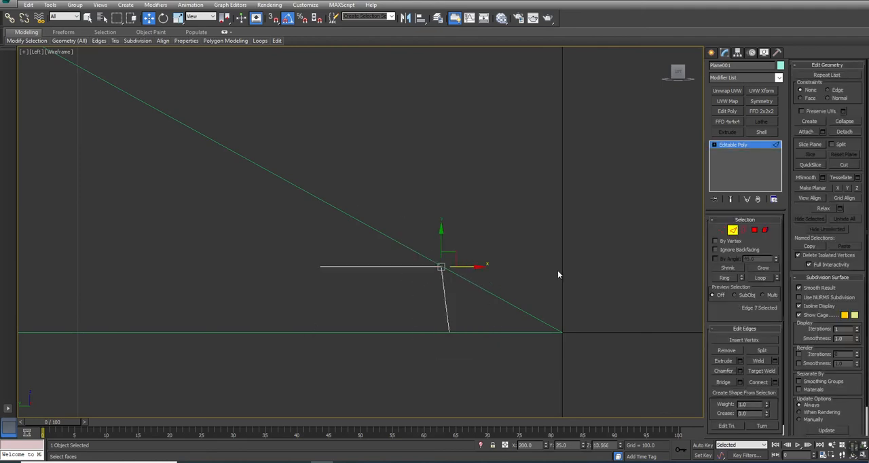
# Step: Chamfer the step's front nosing edge by 2.325 with one segment
pyautogui.hotkey('alt', 'w')
pyautogui.moveTo(606, 365); pyautogui.dragTo(587, 323, button='middle')
pyautogui.scroll(6, 575, 320)
pyautogui.moveTo(661, 379); pyautogui.dragTo(522, 316, button='middle')
pyautogui.scroll(4, 430, 304)
pyautogui.moveTo(431, 304); pyautogui.dragTo(485, 313, button='middle')
pyautogui.click(741, 371)
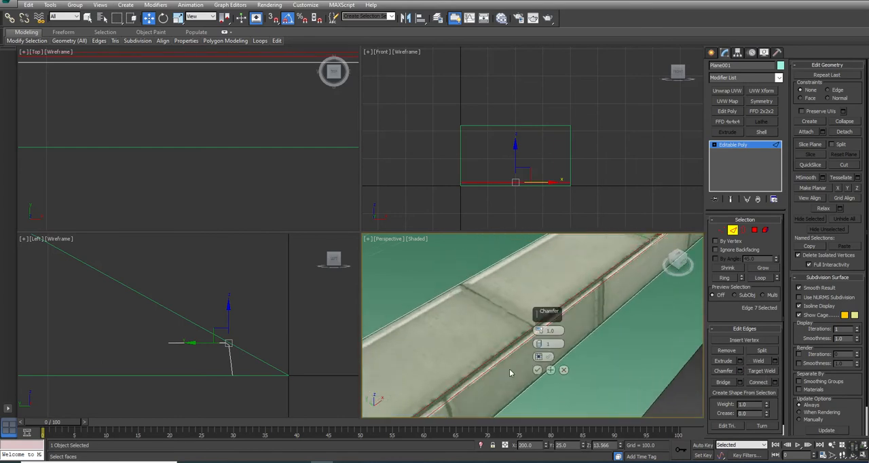
pyautogui.moveTo(539, 330); pyautogui.dragTo(538, 326)
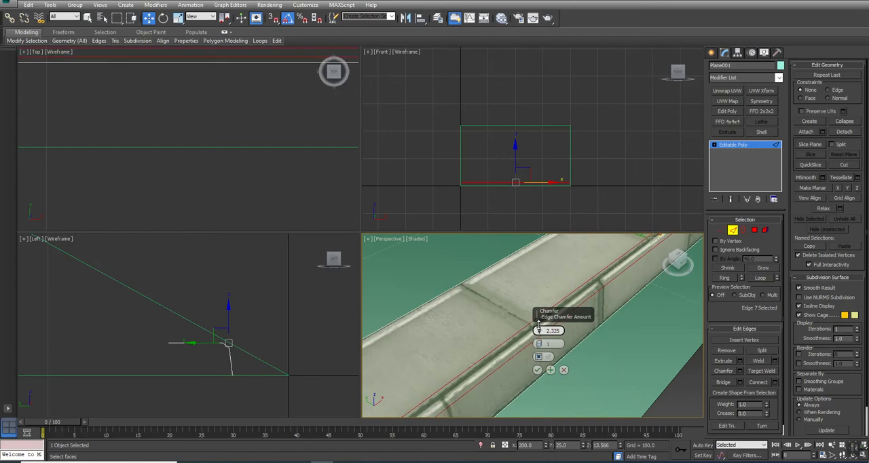
pyautogui.click(537, 369)
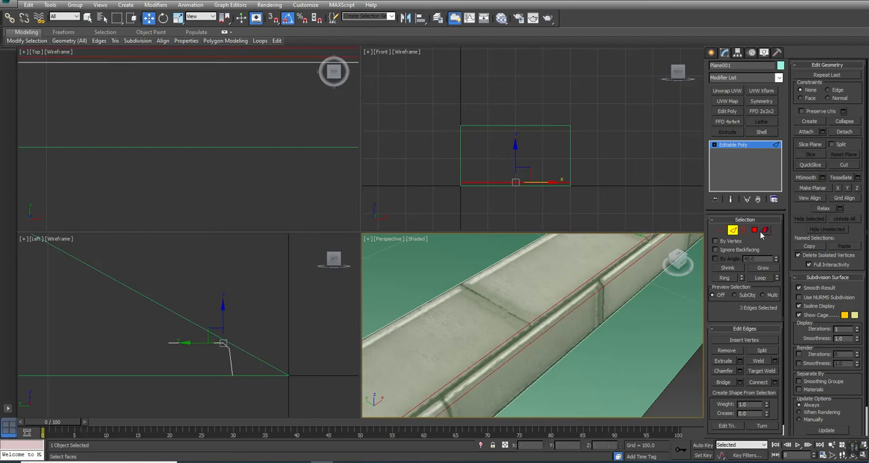
# Step: Assign smoothing group 1 to all three polygons of the stair step
pyautogui.keyDown('ctrl'); pyautogui.click(765, 229); pyautogui.keyUp('ctrl')
pyautogui.click(838, 278)
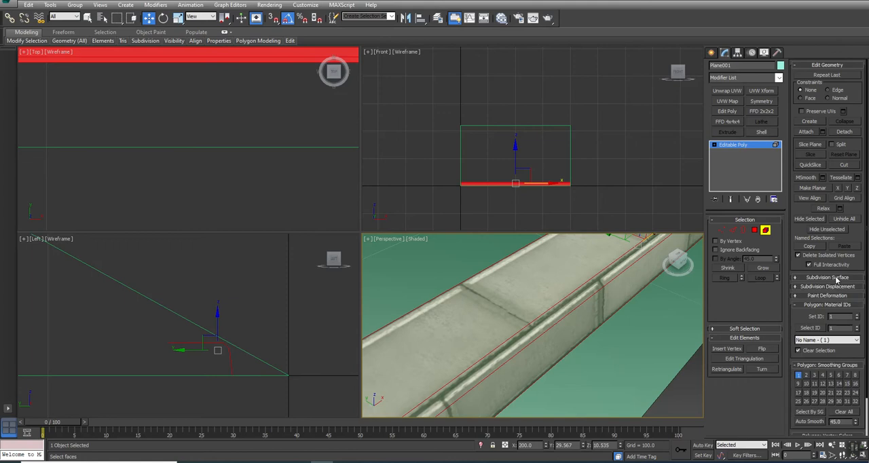
pyautogui.click(798, 375)
pyautogui.click(799, 376)
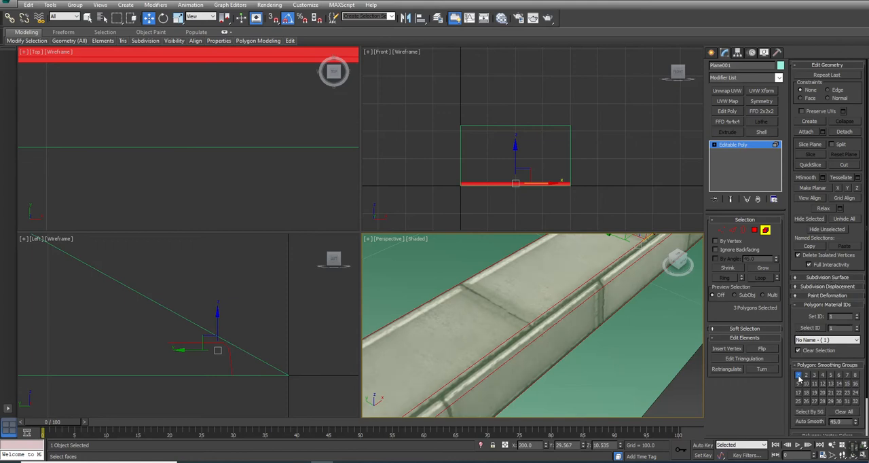
pyautogui.click(575, 365)
pyautogui.scroll(-5, 588, 359)
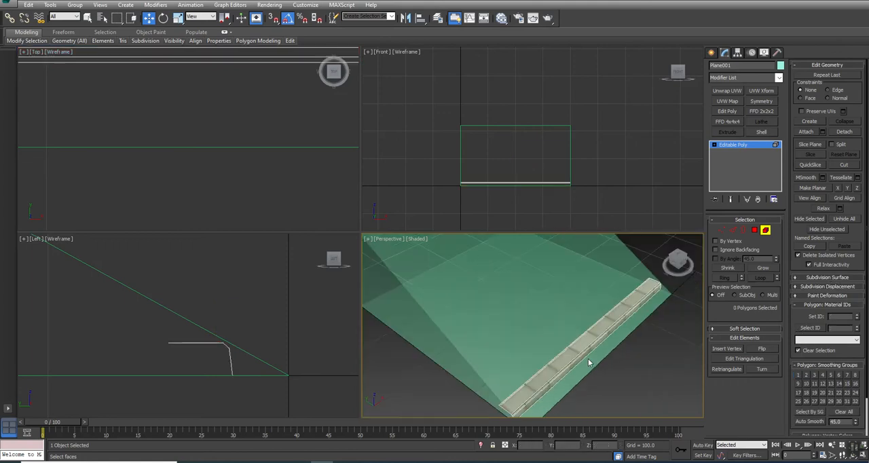
pyautogui.click(765, 231)
# Step: Raise the six vertices of the tread and nosing by about 1.2 toward the ramp's slope line, and leave vertex editing
pyautogui.moveTo(196, 334); pyautogui.dragTo(243, 310, button='middle')
pyautogui.scroll(3, 244, 307)
pyautogui.press('1')
pyautogui.moveTo(133, 299); pyautogui.dragTo(317, 342)
pyautogui.moveTo(255, 302); pyautogui.dragTo(255, 298)
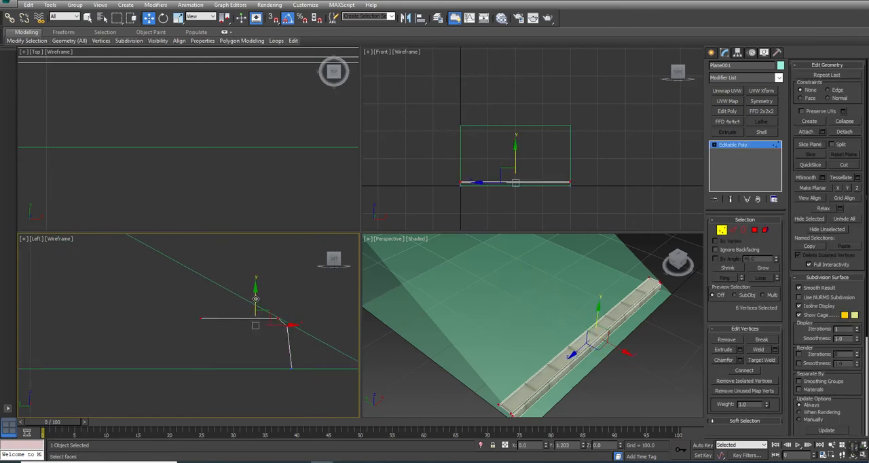
pyautogui.click(232, 334)
pyautogui.scroll(-3, 224, 331)
pyautogui.rightClick(249, 332)
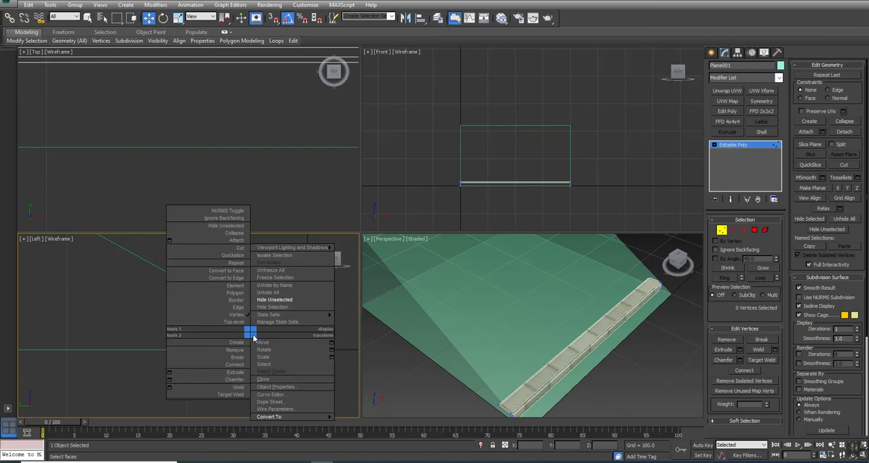
pyautogui.click(185, 321)
# Step: Open the Array tool for the stair step, reset all its parameters and turn on the preview
pyautogui.scroll(-4, 172, 333)
pyautogui.moveTo(199, 324); pyautogui.dragTo(265, 327, button='middle')
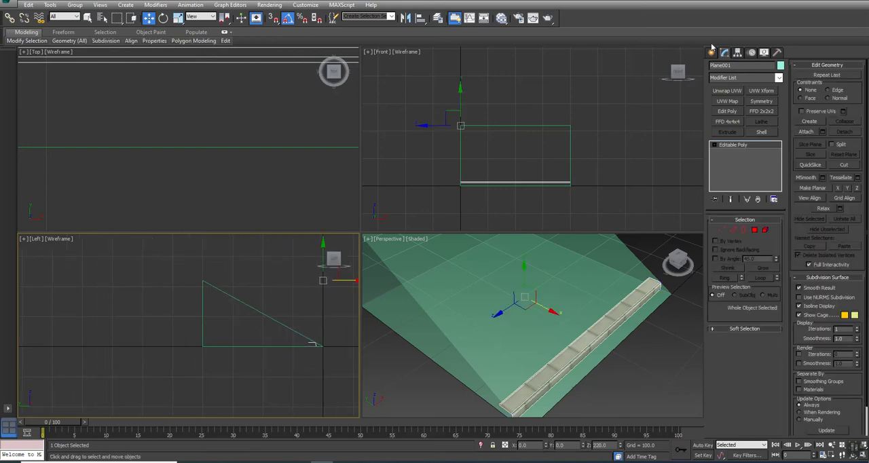
pyautogui.click(50, 4)
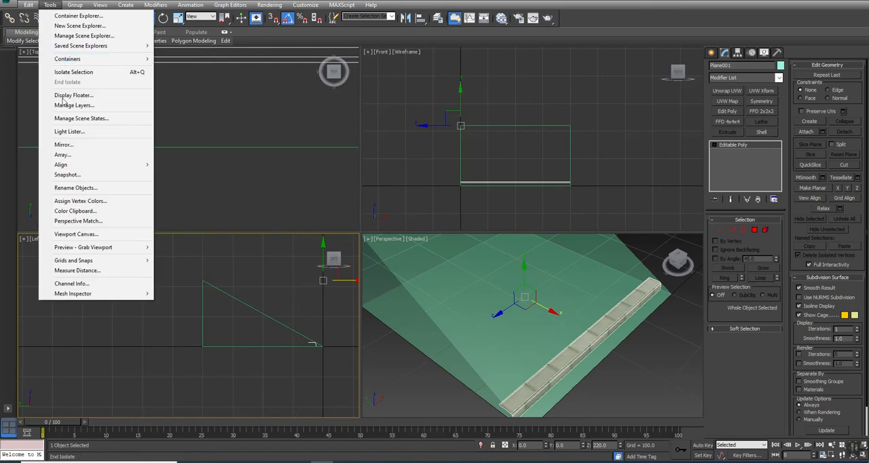
pyautogui.click(62, 154)
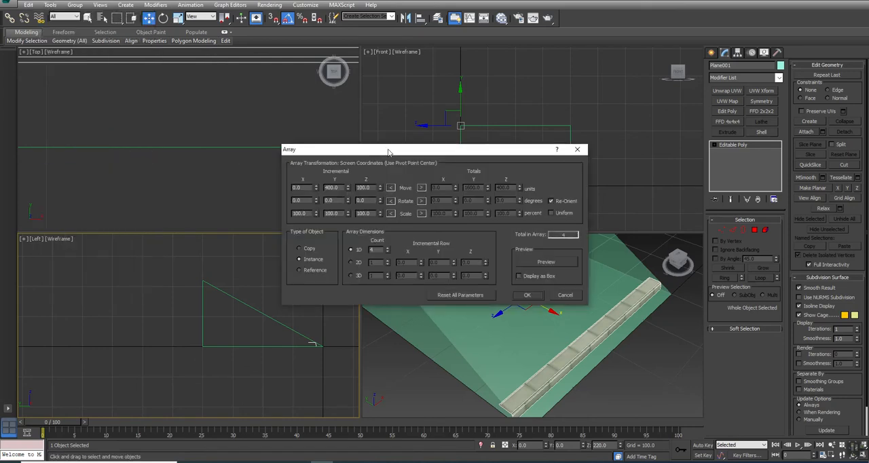
pyautogui.moveTo(387, 148); pyautogui.dragTo(538, 100)
pyautogui.click(609, 244)
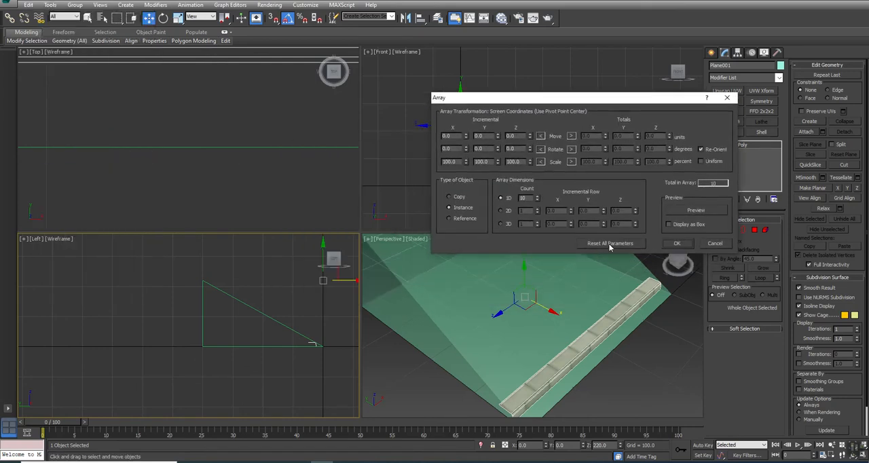
pyautogui.click(687, 215)
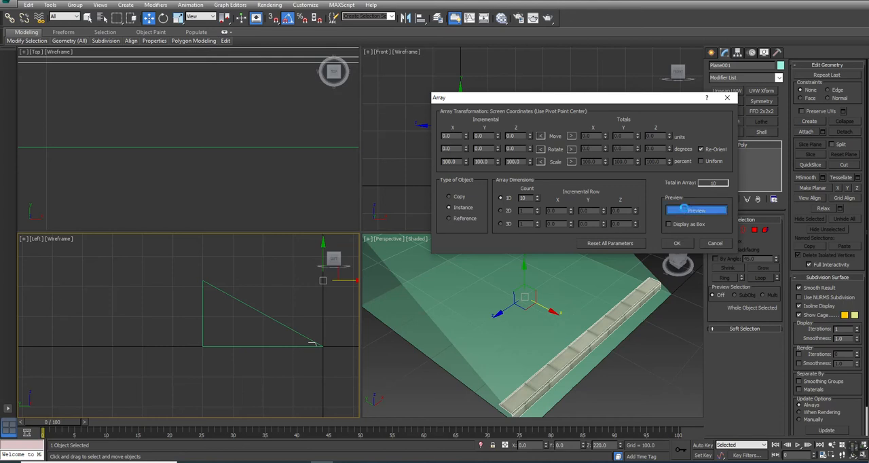
# Step: Set the array's incremental X move to -27
pyautogui.moveTo(497, 137); pyautogui.dragTo(498, 134)
pyautogui.rightClick(498, 135)
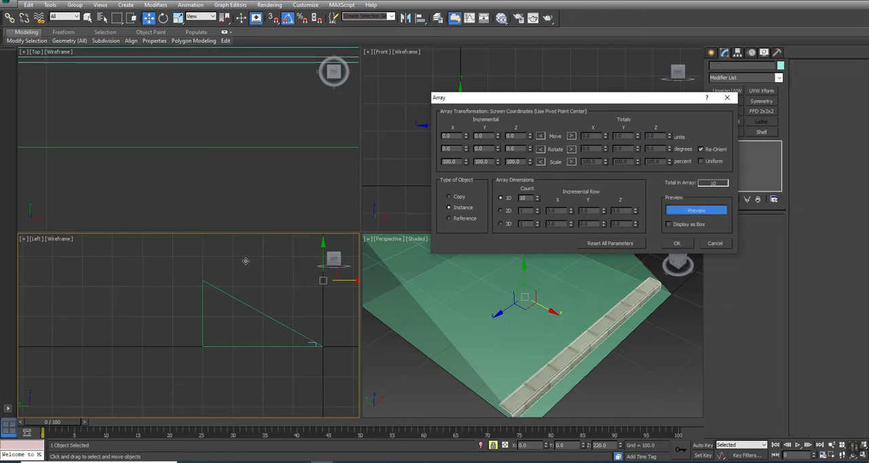
pyautogui.moveTo(466, 138); pyautogui.dragTo(470, 150)
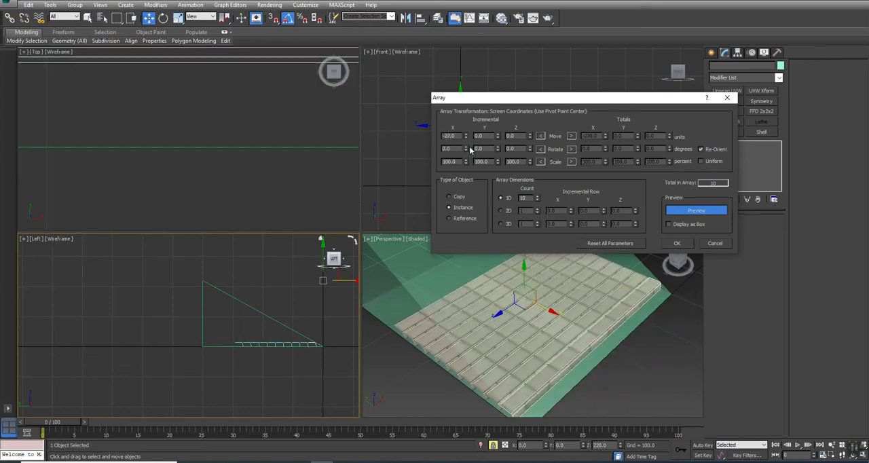
# Step: Set the array's incremental Y move to 15 and the count to 14, and create the instanced steps
pyautogui.scroll(6, 302, 349)
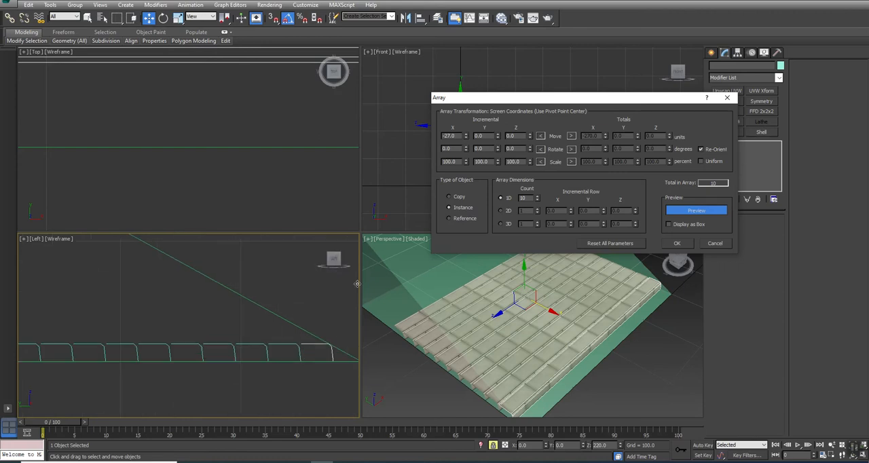
pyautogui.moveTo(499, 137)
pyautogui.mouseDown()
pyautogui.moveTo(498, 122)
pyautogui.moveTo(499, 131)
pyautogui.mouseUp()
pyautogui.moveTo(130, 276); pyautogui.dragTo(180, 321, button='middle')
pyautogui.scroll(-2, 181, 321)
pyautogui.moveTo(109, 279); pyautogui.dragTo(190, 306, button='middle')
pyautogui.scroll(-2, 190, 308)
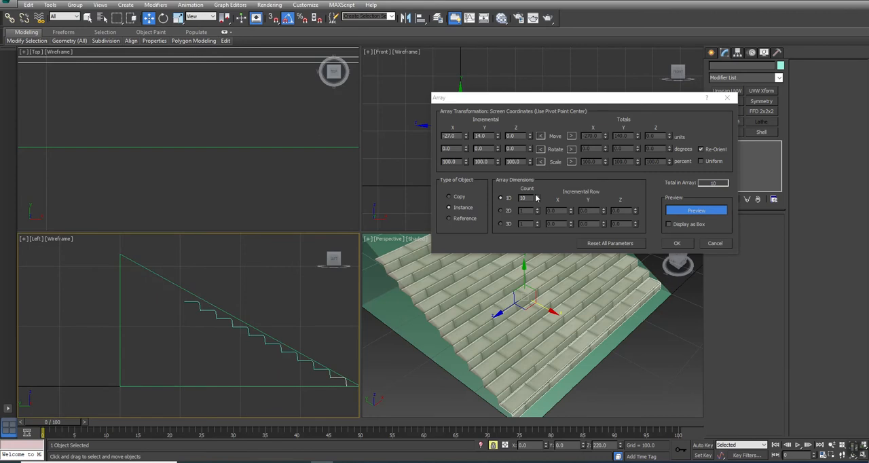
pyautogui.click(498, 135)
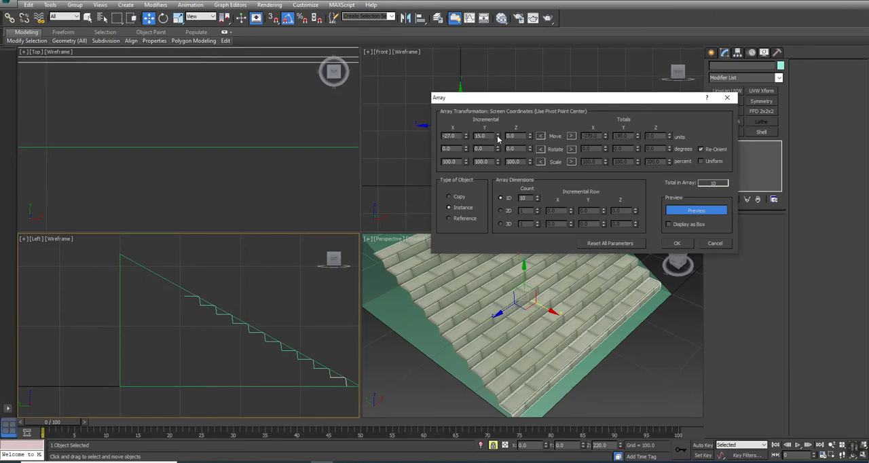
pyautogui.click(536, 197)
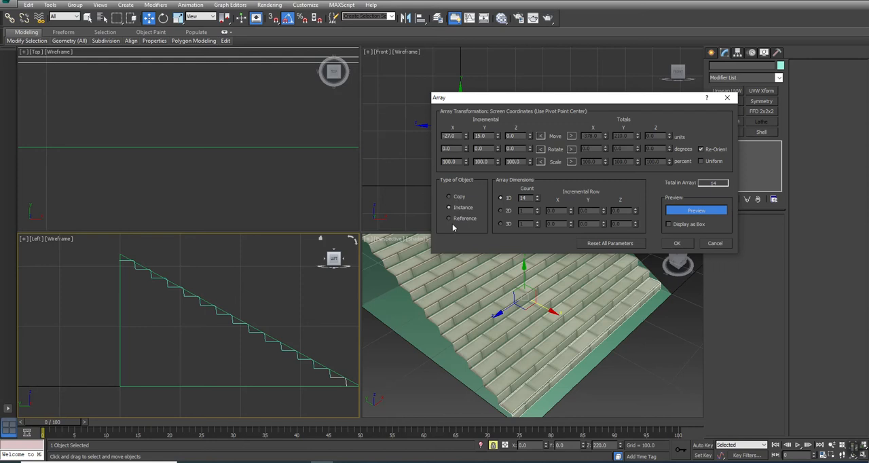
pyautogui.click(675, 244)
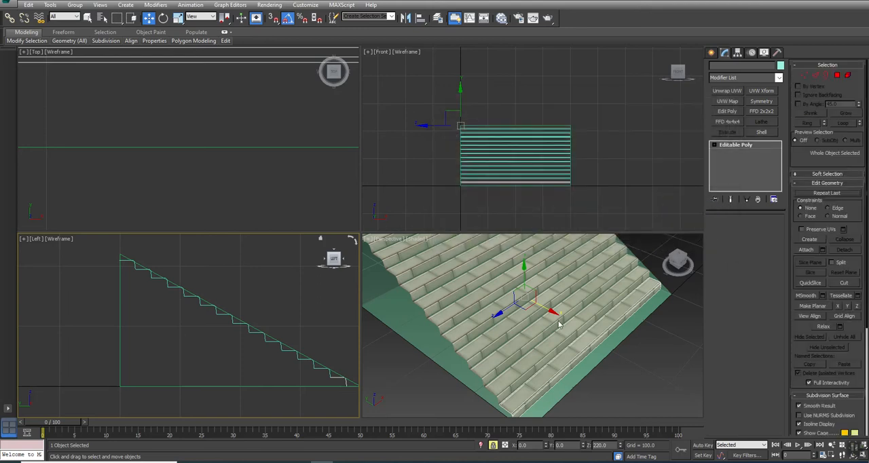
# Step: Maximize the perspective view and freeze the reference ramp behind the steps
pyautogui.scroll(5, 536, 339)
pyautogui.hotkey('alt', 'w')
pyautogui.keyDown('alt'); pyautogui.moveTo(378, 246); pyautogui.dragTo(365, 233, button='middle'); pyautogui.keyUp('alt')
pyautogui.scroll(-6, 365, 233)
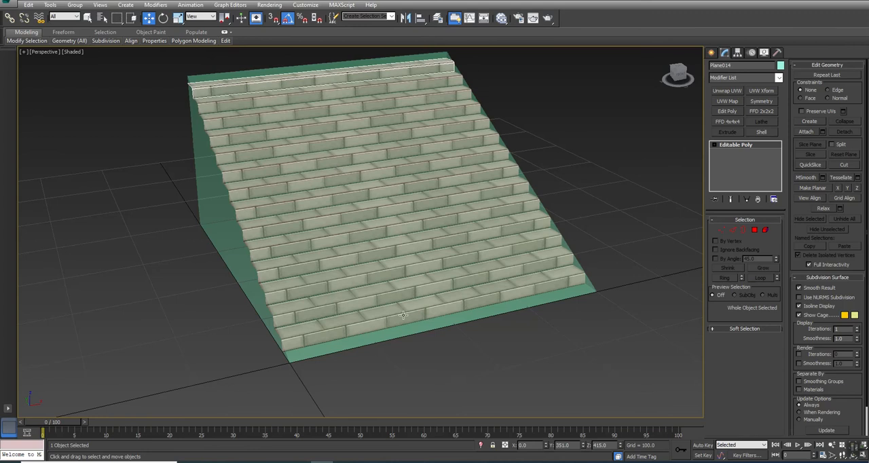
pyautogui.scroll(3, 403, 315)
pyautogui.click(403, 314)
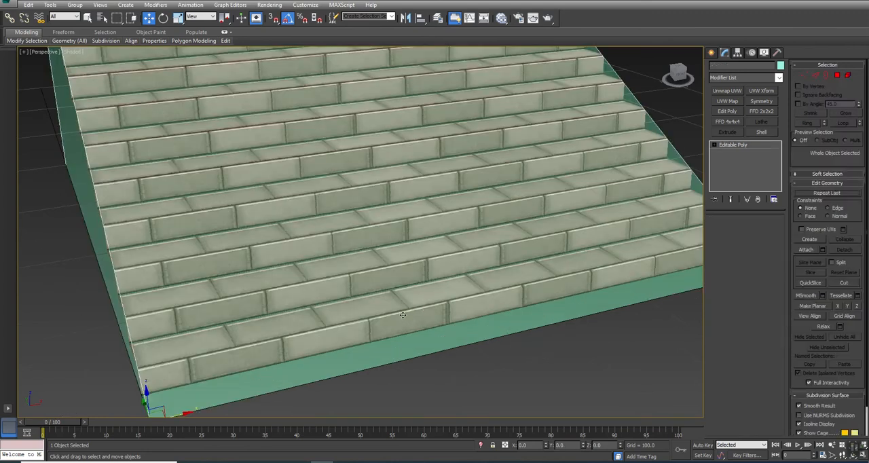
pyautogui.rightClick(400, 313)
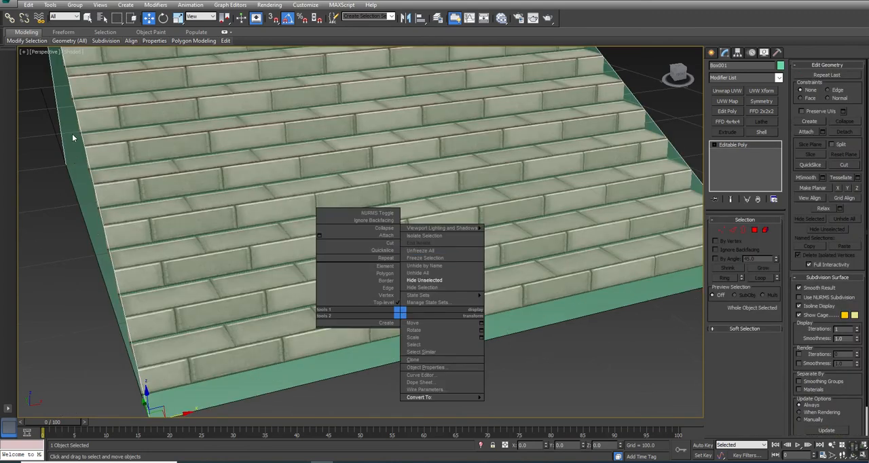
pyautogui.click(425, 258)
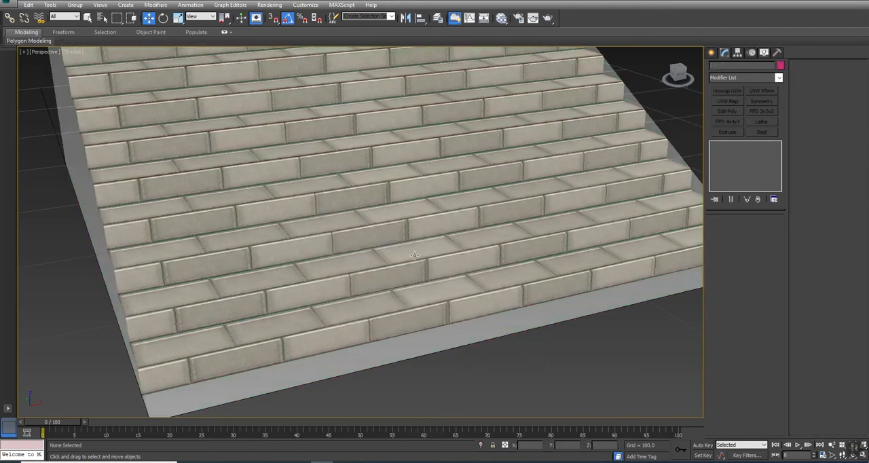
# Step: Select the lowest stair step and apply a UVW Xform modifier to it
pyautogui.click(313, 323)
pyautogui.keyDown('alt'); pyautogui.moveTo(313, 322); pyautogui.dragTo(333, 314, button='middle'); pyautogui.keyUp('alt')
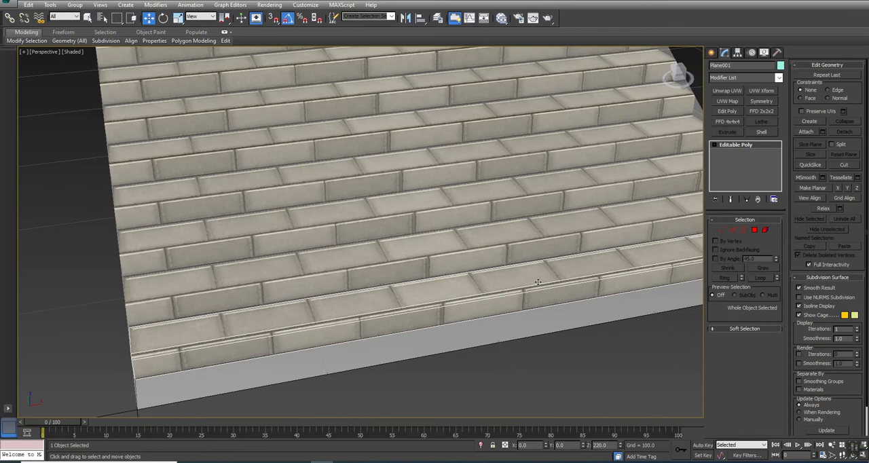
pyautogui.keyDown('alt'); pyautogui.moveTo(445, 300); pyautogui.dragTo(528, 257, button='middle'); pyautogui.keyUp('alt')
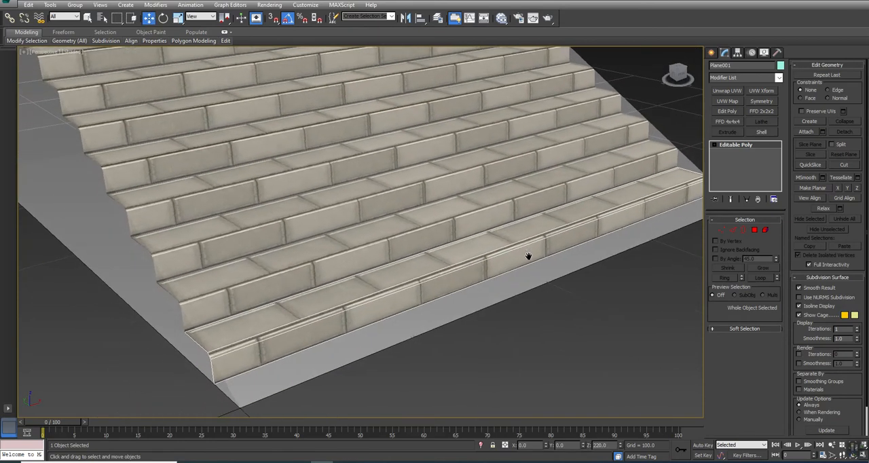
pyautogui.click(760, 91)
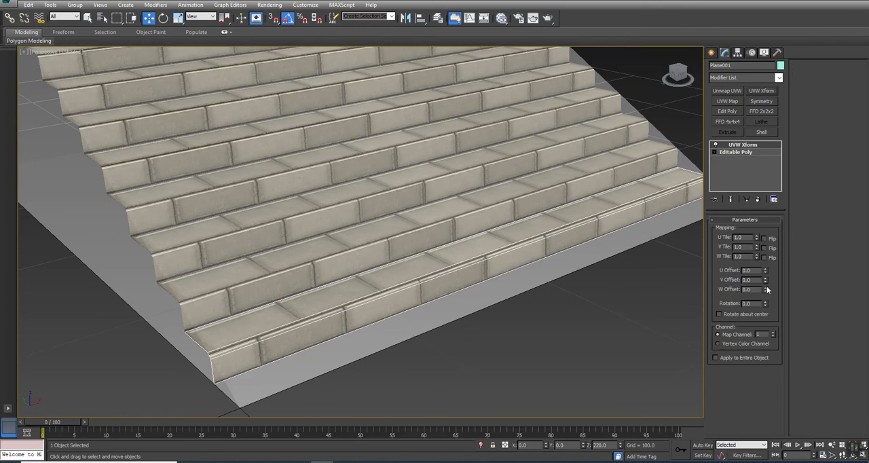
# Step: Try raising the UVW Xform's V Tile to about 1.504 and inspect the brick texture on the steps
pyautogui.click(756, 247)
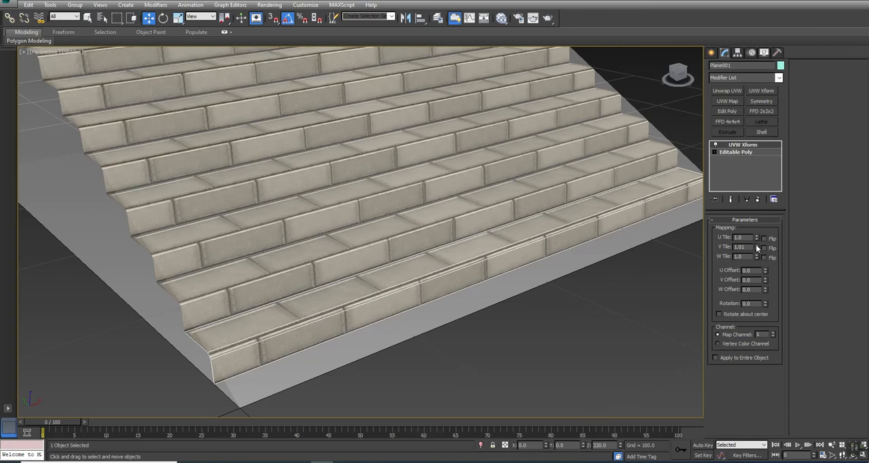
pyautogui.click(756, 247)
pyautogui.click(756, 247)
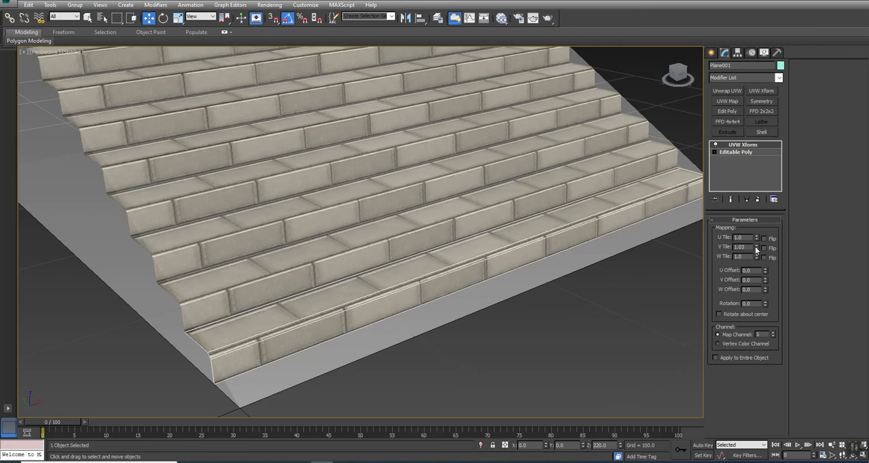
pyautogui.moveTo(758, 249); pyautogui.dragTo(754, 221)
pyautogui.keyDown('alt'); pyautogui.moveTo(452, 259); pyautogui.dragTo(435, 269, button='middle'); pyautogui.keyUp('alt')
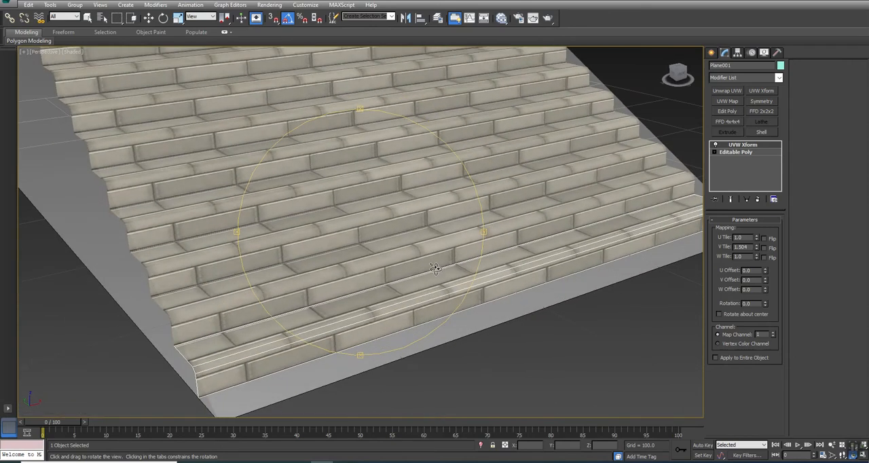
# Step: Try a V Tile of 1.25, and set both V Tile and U Tile of the UVW Xform to 1.5
pyautogui.doubleClick(739, 247)
pyautogui.write('1.25')
pyautogui.press('Return')
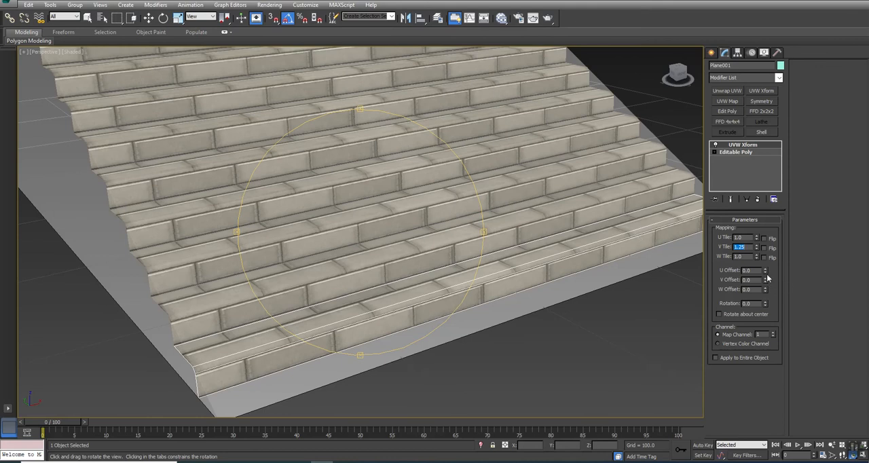
pyautogui.write('1.5')
pyautogui.press('Return')
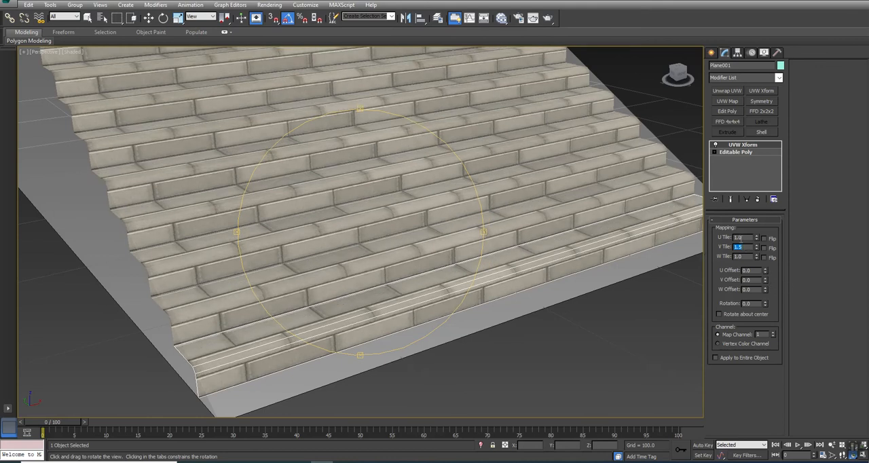
pyautogui.click(746, 237)
pyautogui.write('1.5')
pyautogui.press('Return')
# Step: Check the brick tiling from the front and collapse the UVW Xform into the step's editable poly
pyautogui.moveTo(381, 216); pyautogui.dragTo(350, 195)
pyautogui.press('w')
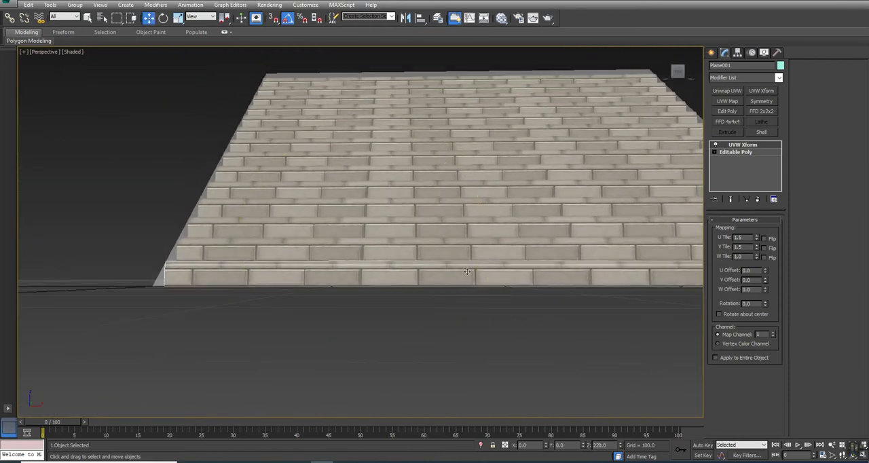
pyautogui.keyDown('alt'); pyautogui.moveTo(560, 189); pyautogui.dragTo(448, 268, button='middle'); pyautogui.keyUp('alt')
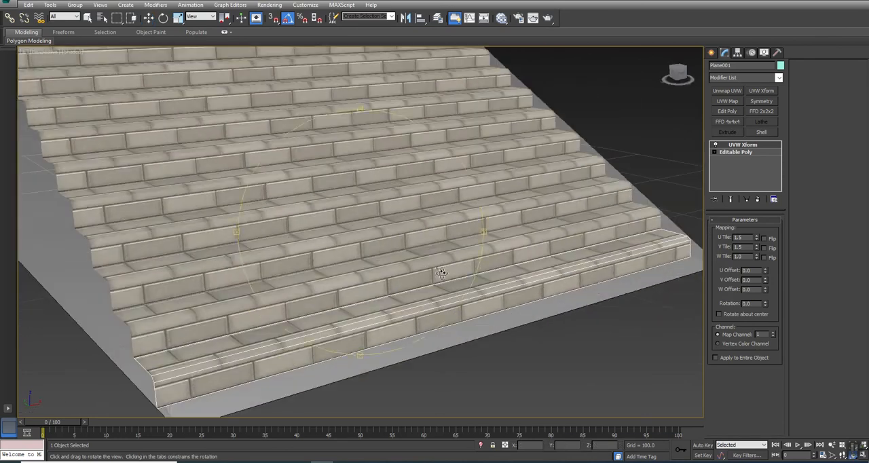
pyautogui.rightClick(746, 145)
pyautogui.click(780, 227)
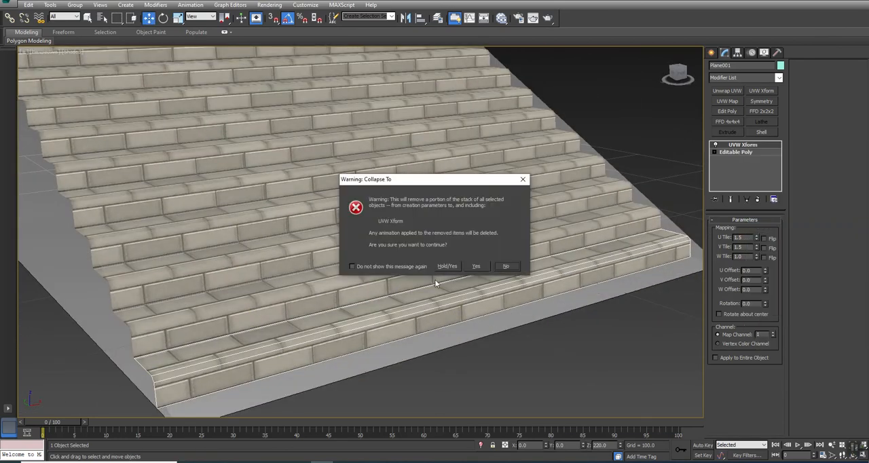
pyautogui.click(475, 265)
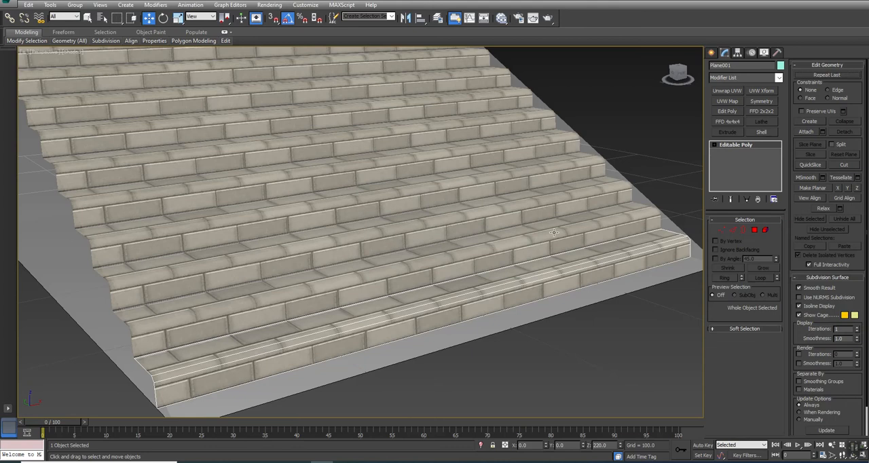
# Step: Select all 14 stair steps, review their object properties, accept the dialog and clear the selection
pyautogui.press('z')
pyautogui.scroll(-3, 554, 233)
pyautogui.moveTo(570, 323); pyautogui.dragTo(341, 38)
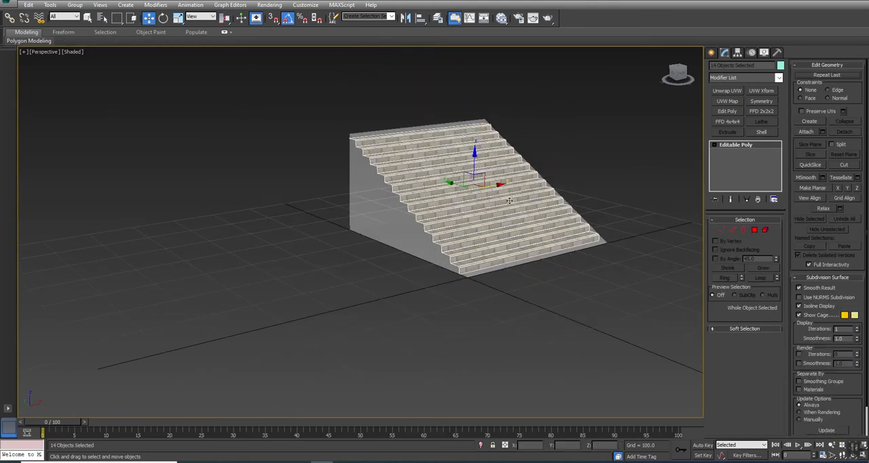
pyautogui.rightClick(508, 199)
pyautogui.click(531, 250)
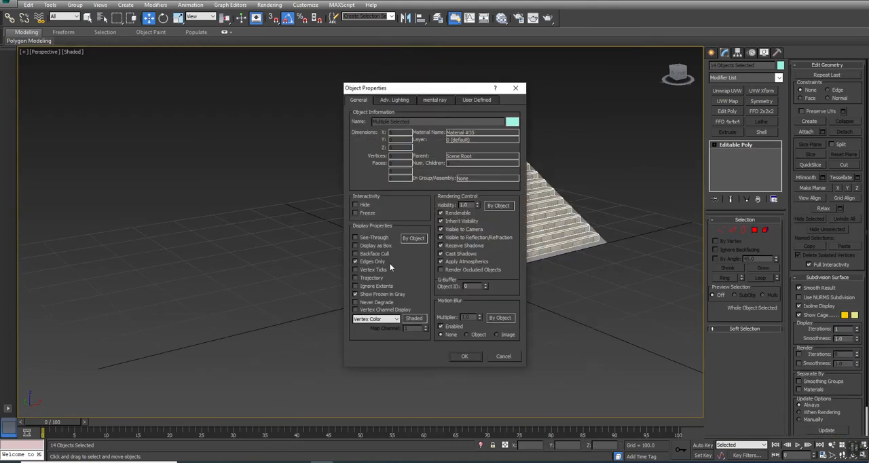
pyautogui.click(463, 356)
pyautogui.click(468, 349)
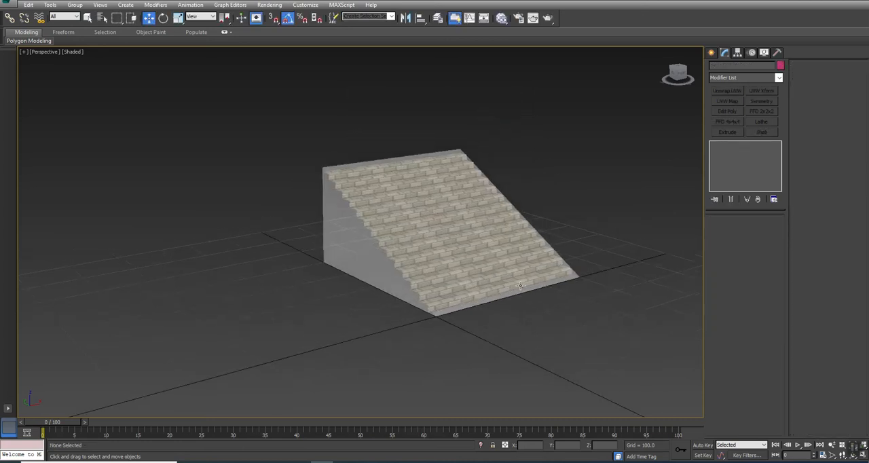
# Step: Select six stair steps spread irregularly from the lowest to the topmost and make them unique from the other instances
pyautogui.scroll(3, 519, 286)
pyautogui.click(518, 276)
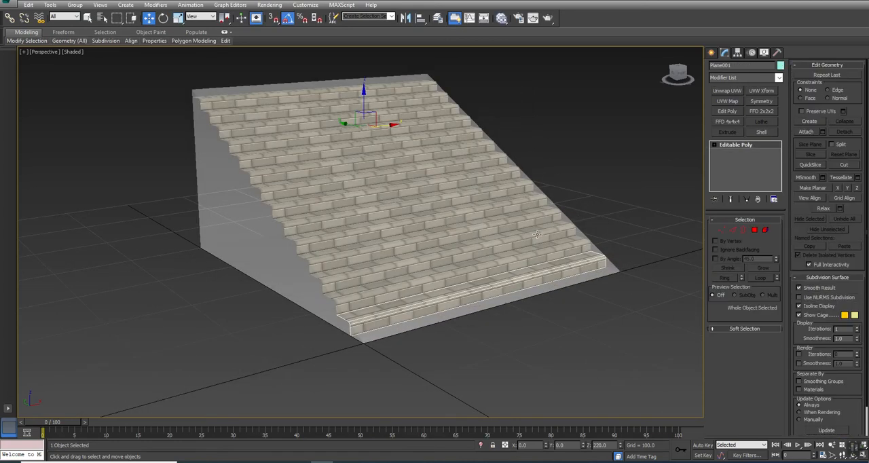
pyautogui.press('q')
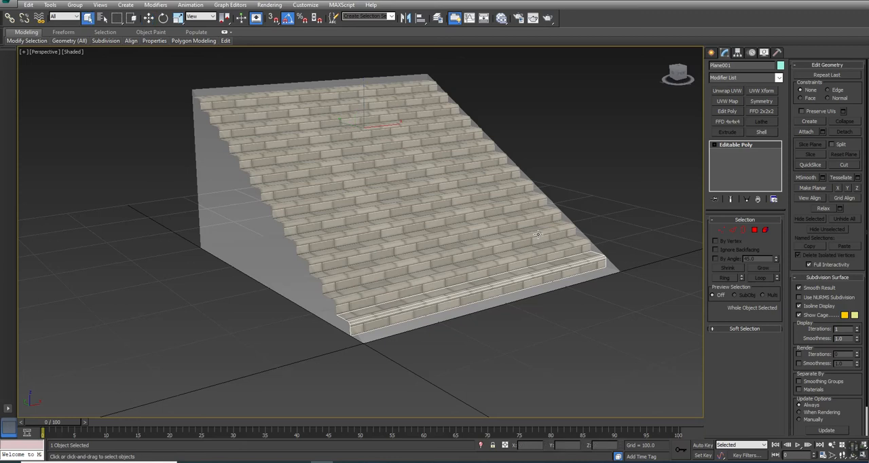
pyautogui.keyDown('ctrl'); pyautogui.click(523, 218); pyautogui.keyUp('ctrl')
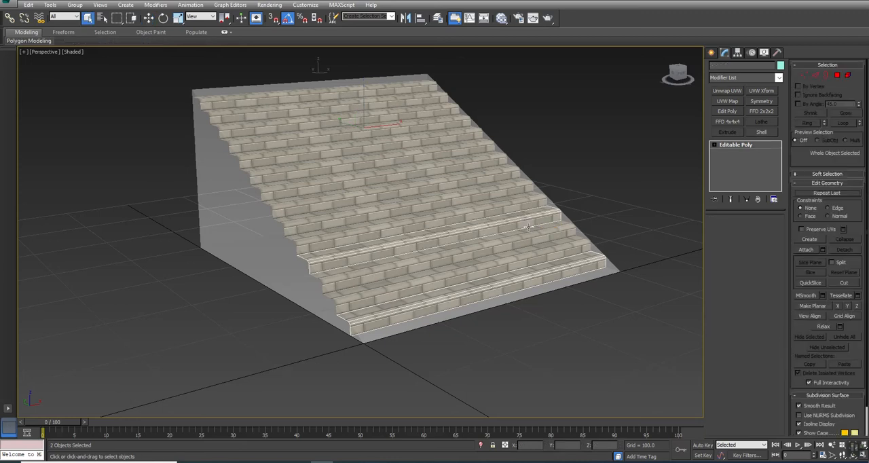
pyautogui.keyDown('ctrl'); pyautogui.click(513, 184); pyautogui.keyUp('ctrl')
pyautogui.keyDown('ctrl'); pyautogui.click(462, 148); pyautogui.keyUp('ctrl')
pyautogui.keyDown('ctrl'); pyautogui.click(446, 122); pyautogui.keyUp('ctrl')
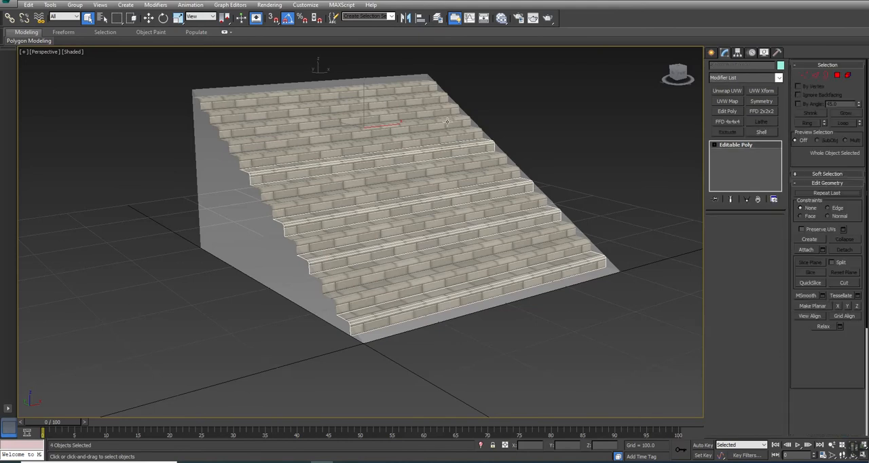
pyautogui.keyDown('ctrl'); pyautogui.click(417, 84); pyautogui.keyUp('ctrl')
pyautogui.keyDown('alt'); pyautogui.moveTo(442, 188); pyautogui.dragTo(393, 231, button='middle'); pyautogui.keyUp('alt')
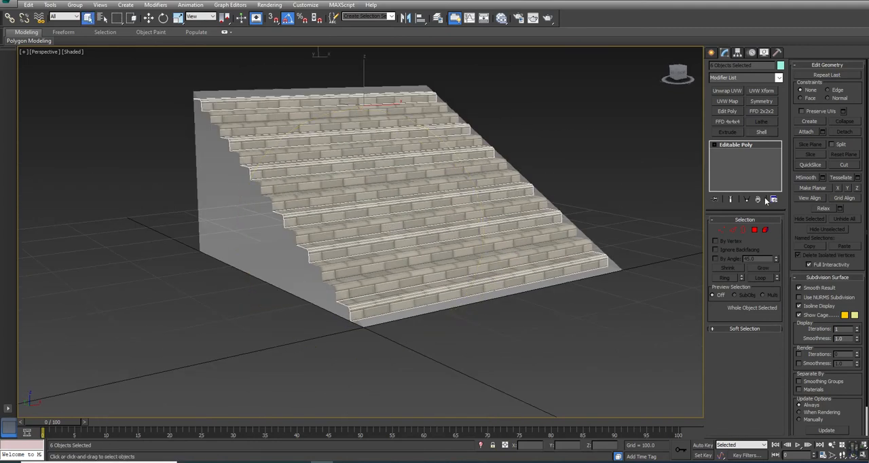
pyautogui.click(732, 201)
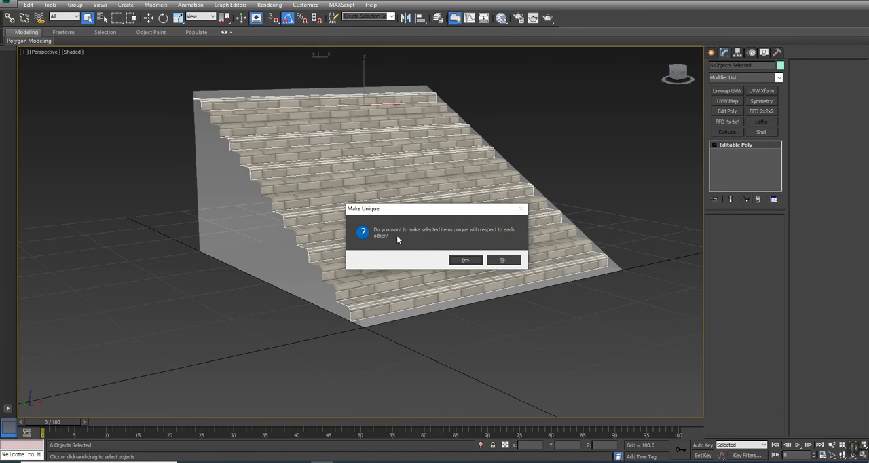
# Step: Keep the six unique steps as instances of one another and give them a UVW Xform with a U Offset of 0.125
pyautogui.click(502, 260)
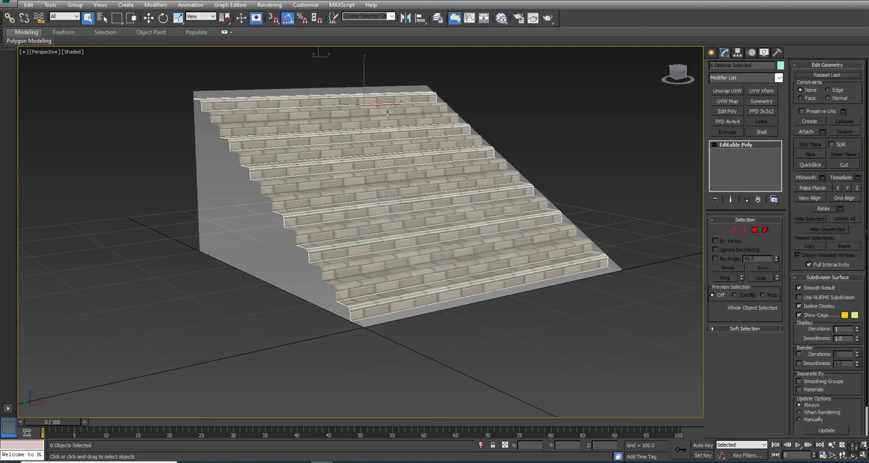
pyautogui.click(762, 91)
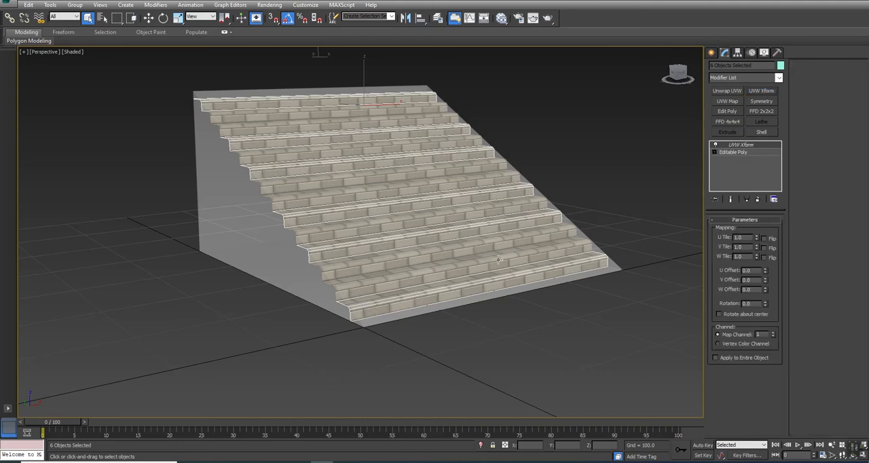
pyautogui.moveTo(507, 262); pyautogui.dragTo(486, 256, button='middle')
pyautogui.keyDown('alt'); pyautogui.moveTo(399, 258); pyautogui.dragTo(377, 295, button='middle'); pyautogui.keyUp('alt')
pyautogui.scroll(5, 377, 295)
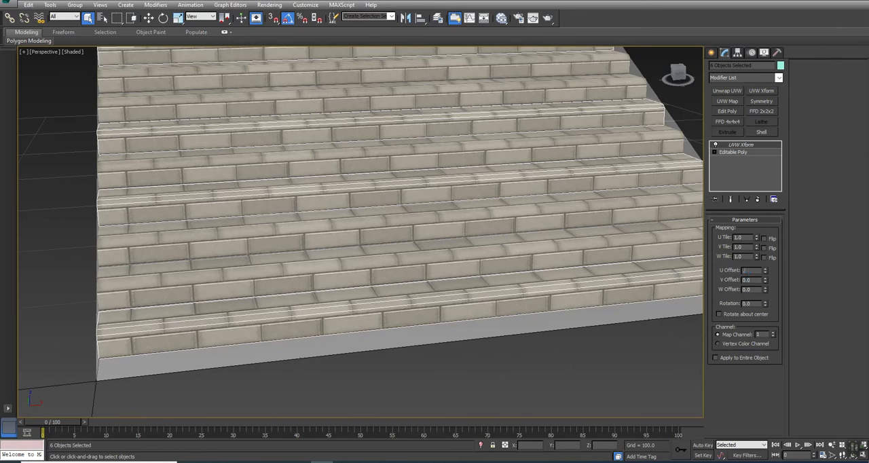
pyautogui.write('5')
pyautogui.press('Return')
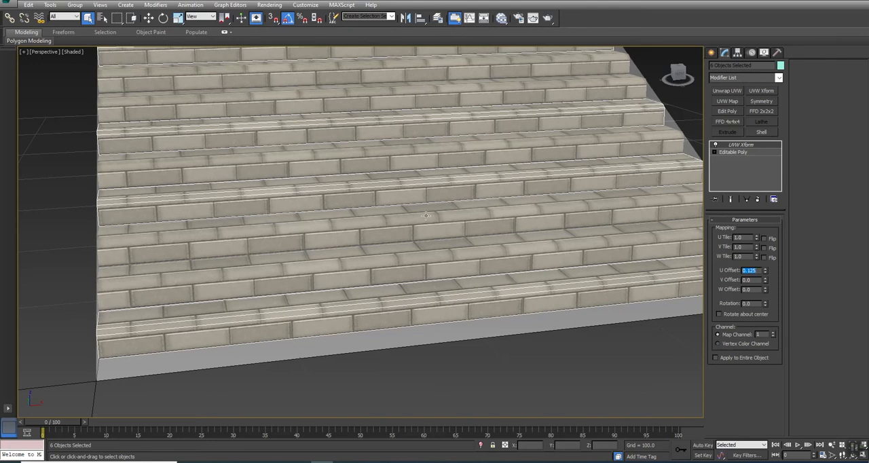
# Step: Check the shifted bricks from the front and freeze the six offset steps
pyautogui.click(385, 245)
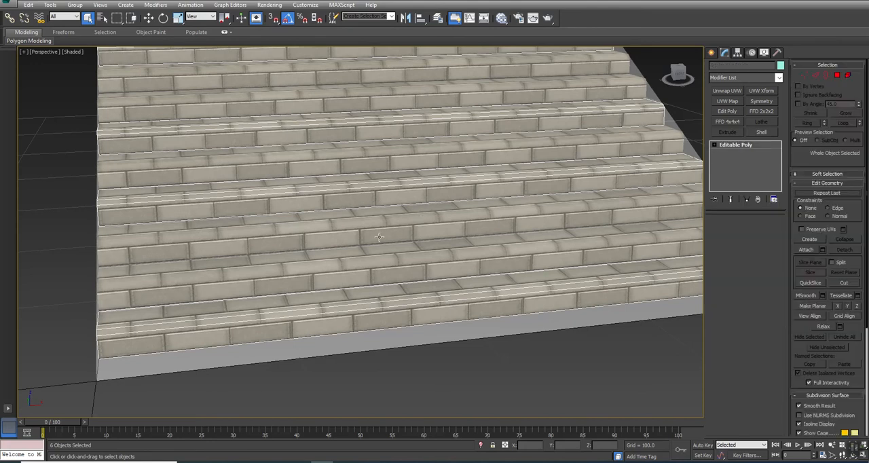
pyautogui.keyDown('alt'); pyautogui.moveTo(382, 274); pyautogui.dragTo(366, 255, button='middle'); pyautogui.keyUp('alt')
pyautogui.hotkey('ctrl', 'z')
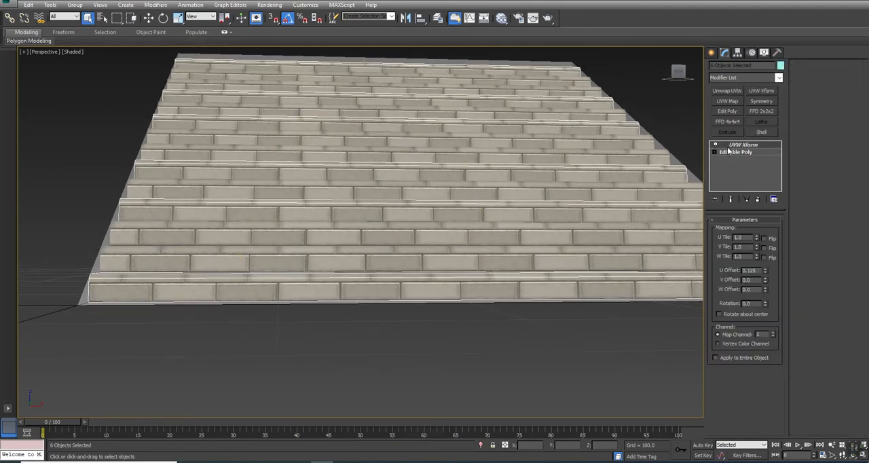
pyautogui.rightClick(648, 120)
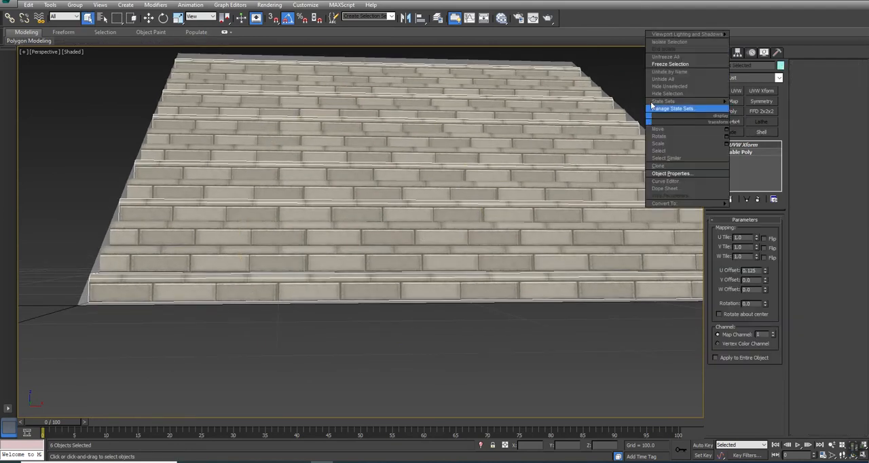
pyautogui.click(662, 65)
pyautogui.scroll(-6, 477, 264)
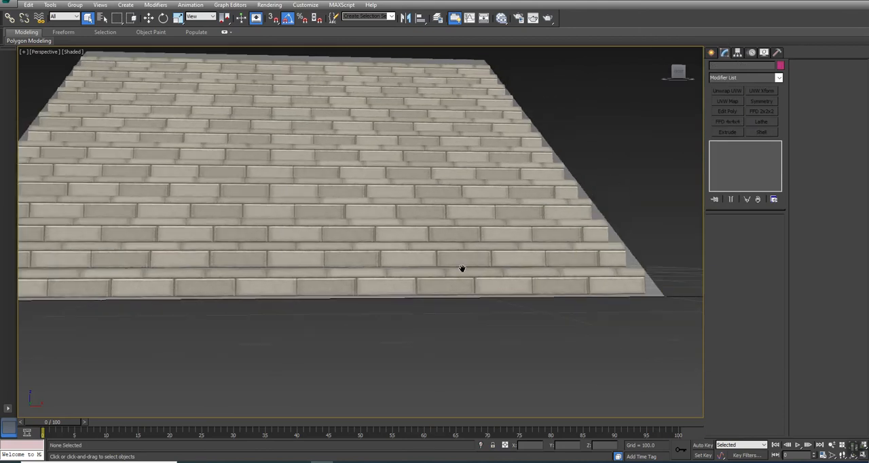
# Step: Select five irregularly spaced steps among the unfrozen ones and make them unique as a group, still instanced with each other
pyautogui.moveTo(391, 159); pyautogui.dragTo(320, 50)
pyautogui.keyDown('alt'); pyautogui.moveTo(347, 224); pyautogui.dragTo(425, 252, button='middle'); pyautogui.keyUp('alt')
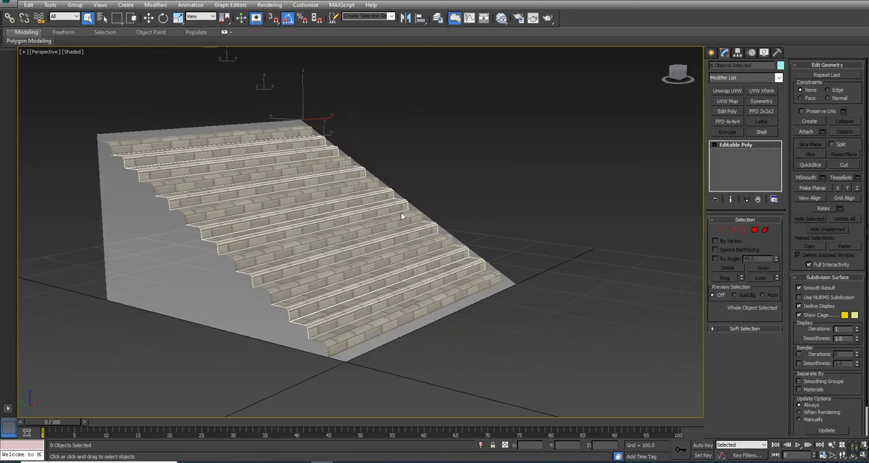
pyautogui.keyDown('alt'); pyautogui.click(450, 270); pyautogui.keyUp('alt')
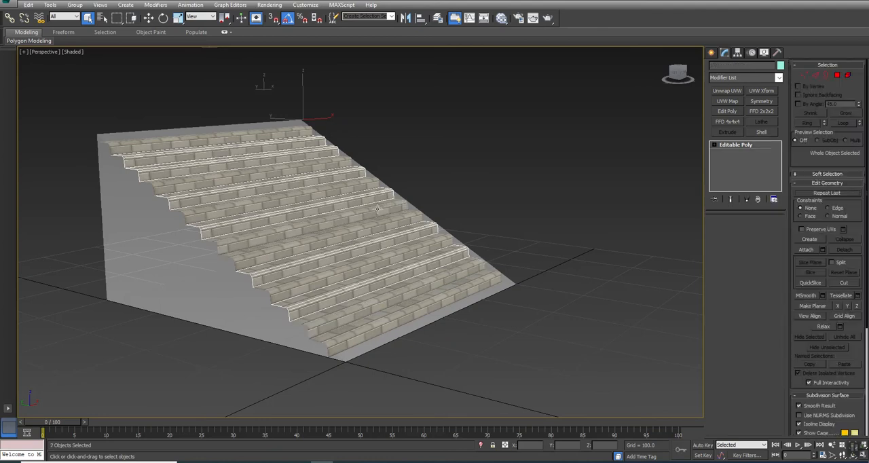
pyautogui.keyDown('alt'); pyautogui.click(305, 141); pyautogui.keyUp('alt')
pyautogui.keyDown('alt'); pyautogui.click(304, 142); pyautogui.keyUp('alt')
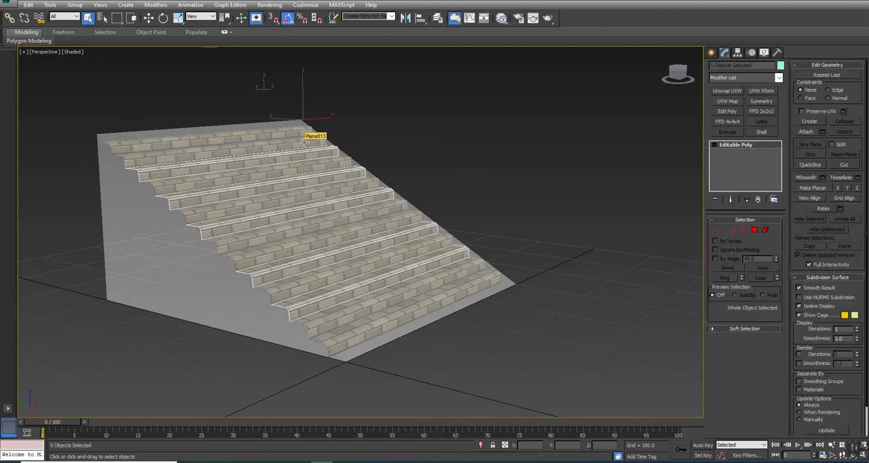
pyautogui.keyDown('alt'); pyautogui.moveTo(366, 264); pyautogui.dragTo(341, 265, button='middle'); pyautogui.keyUp('alt')
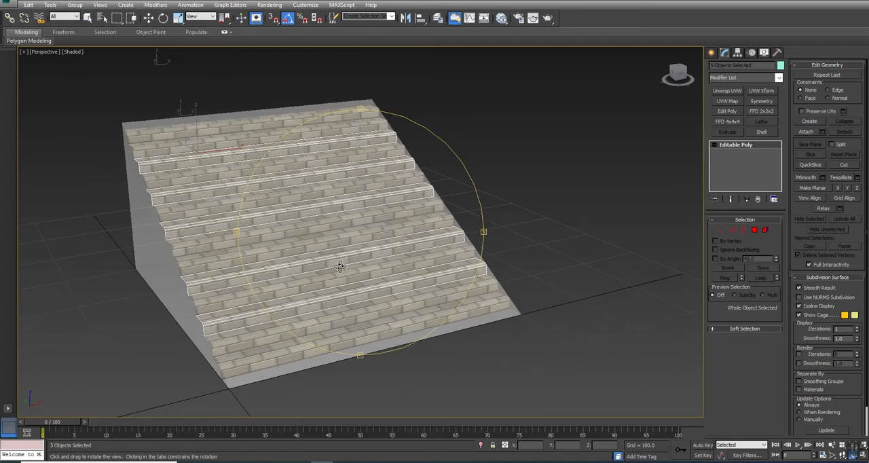
pyautogui.click(746, 199)
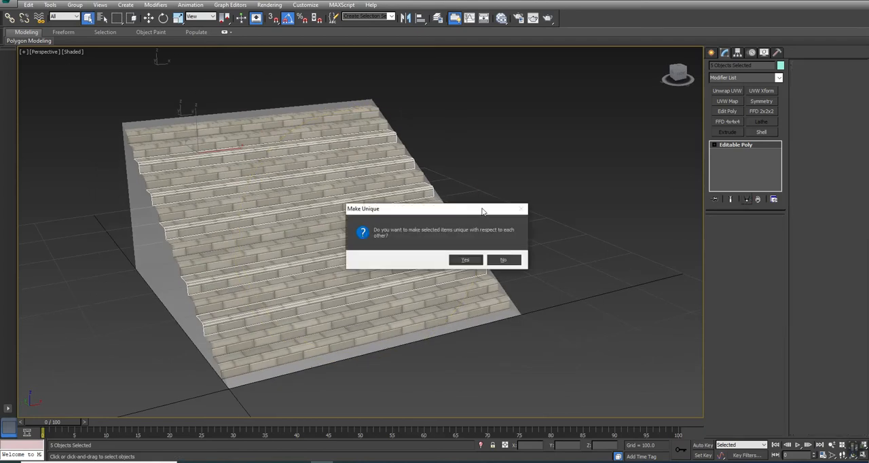
pyautogui.click(503, 260)
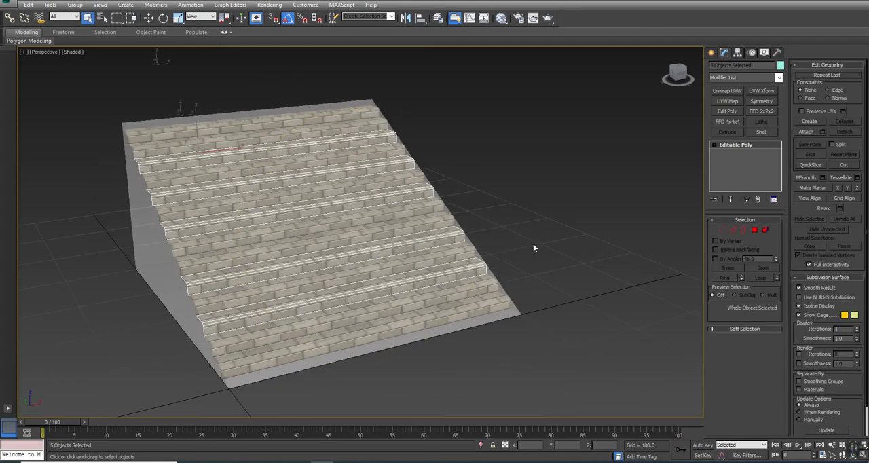
# Step: Add a UVW Xform with a U Offset of 0.5 to the five selected steps and inspect the brick pattern
pyautogui.click(762, 91)
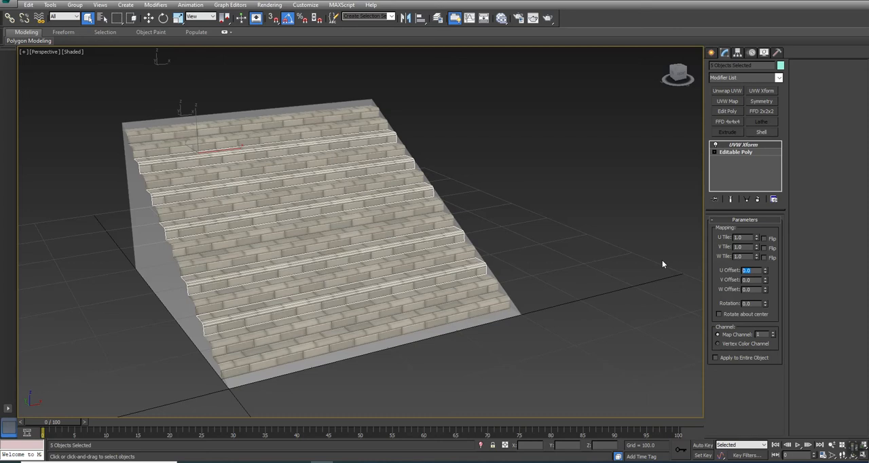
pyautogui.write('0.5')
pyautogui.press('Return')
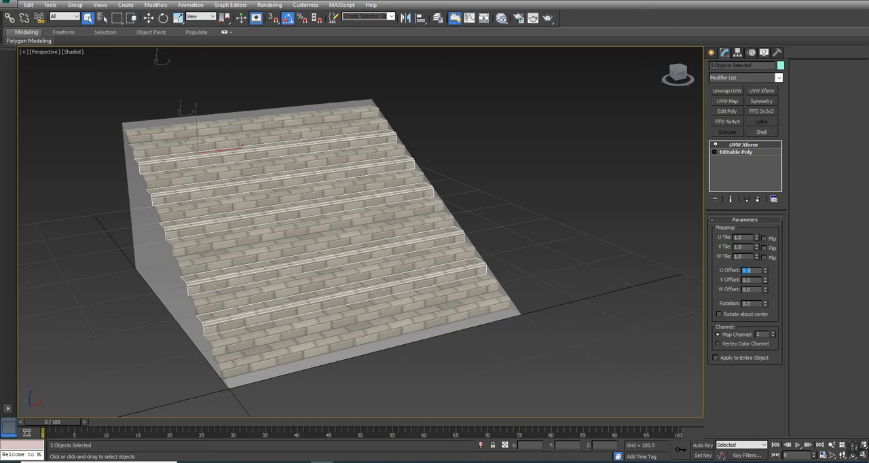
pyautogui.scroll(-3, 441, 226)
pyautogui.moveTo(332, 275); pyautogui.dragTo(355, 264, button='middle')
pyautogui.scroll(3, 383, 277)
pyautogui.scroll(3, 336, 255)
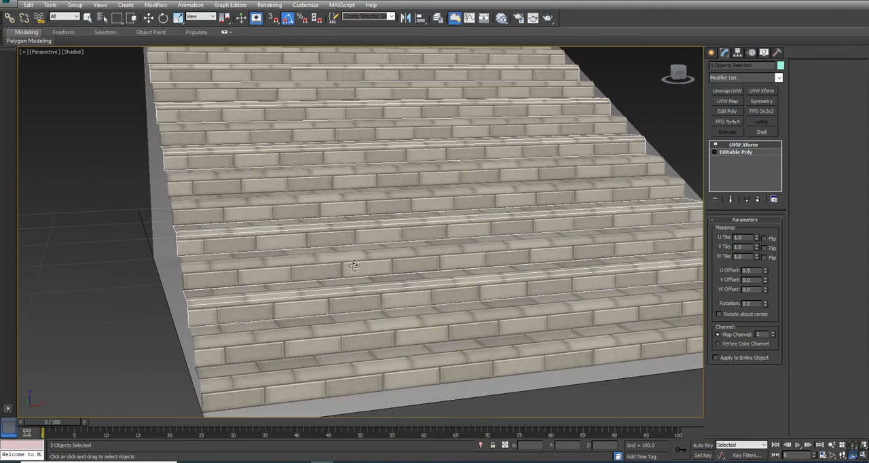
pyautogui.scroll(-4, 355, 264)
pyautogui.moveTo(455, 246); pyautogui.dragTo(453, 246, button='middle')
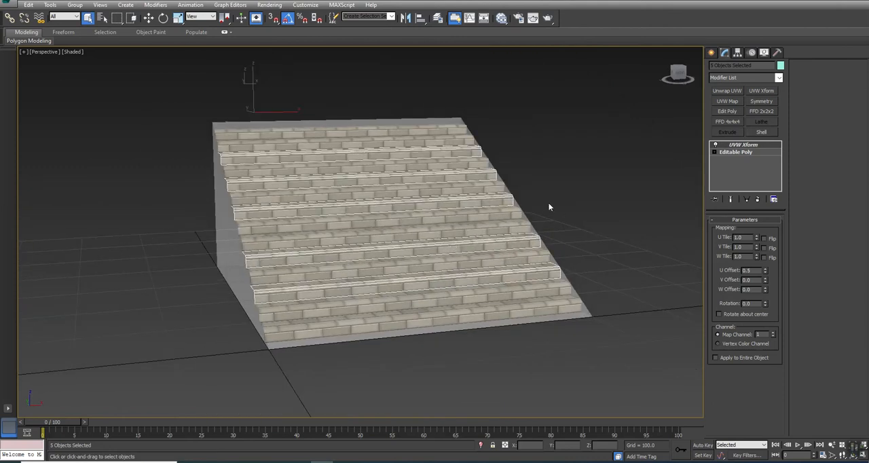
# Step: Clear the selection, unfreeze all objects and freeze only the ramp block again
pyautogui.click(576, 198)
pyautogui.keyDown('alt'); pyautogui.moveTo(488, 234); pyautogui.dragTo(381, 228, button='middle'); pyautogui.keyUp('alt')
pyautogui.rightClick(381, 228)
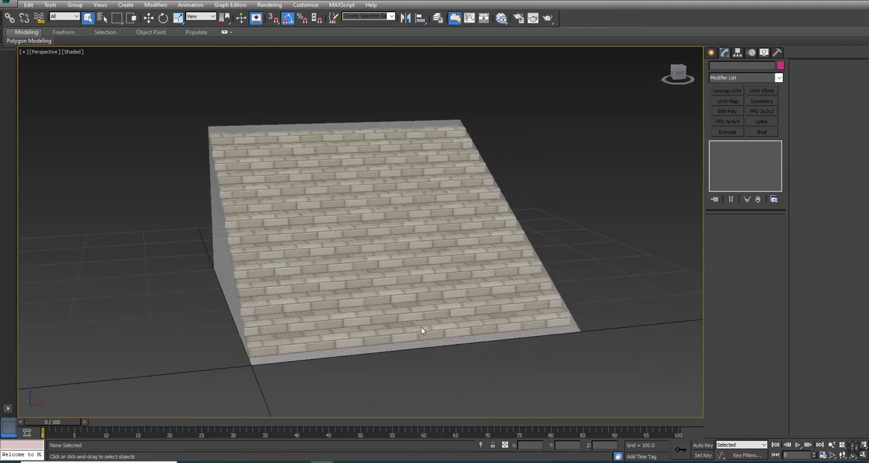
pyautogui.rightClick(596, 168)
pyautogui.click(617, 107)
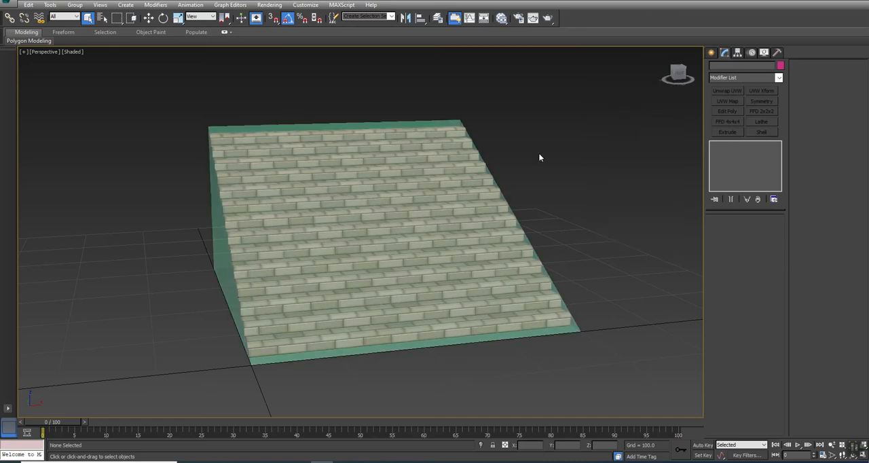
pyautogui.click(571, 327)
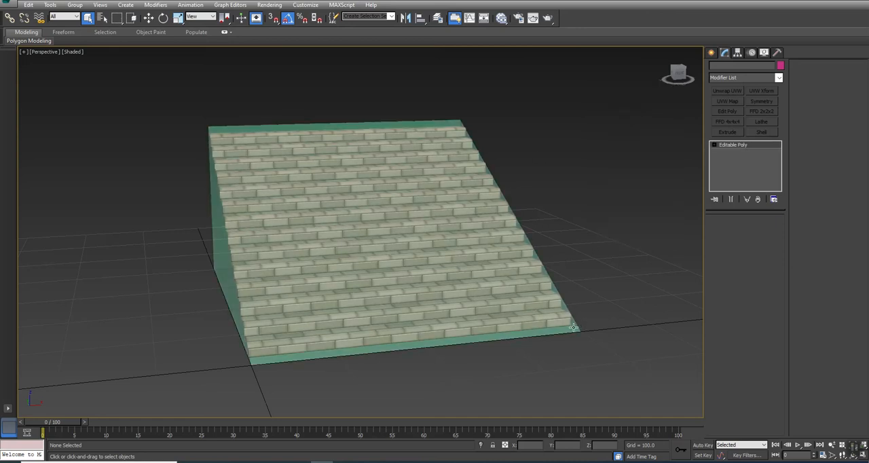
pyautogui.rightClick(573, 327)
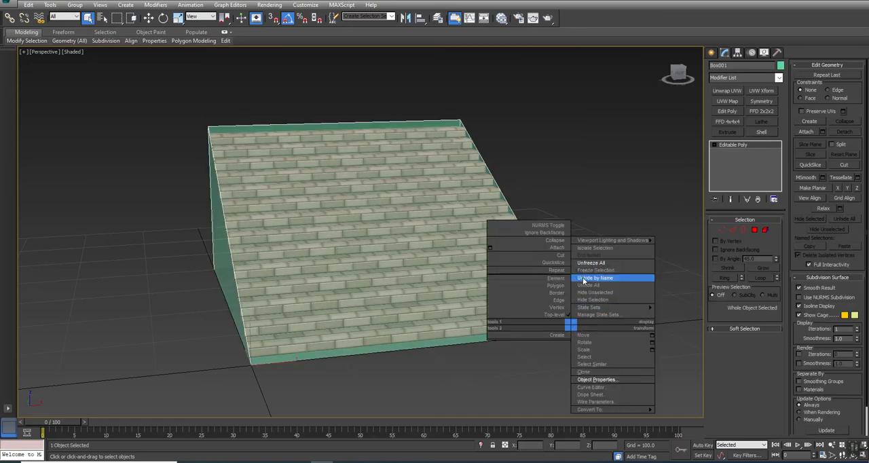
pyautogui.click(585, 271)
# Step: Select the lowest stair step and convert it to an Editable Poly, collapsing its UVW Xform
pyautogui.click(508, 318)
pyautogui.keyDown('alt'); pyautogui.moveTo(338, 292); pyautogui.dragTo(640, 226, button='middle'); pyautogui.keyUp('alt')
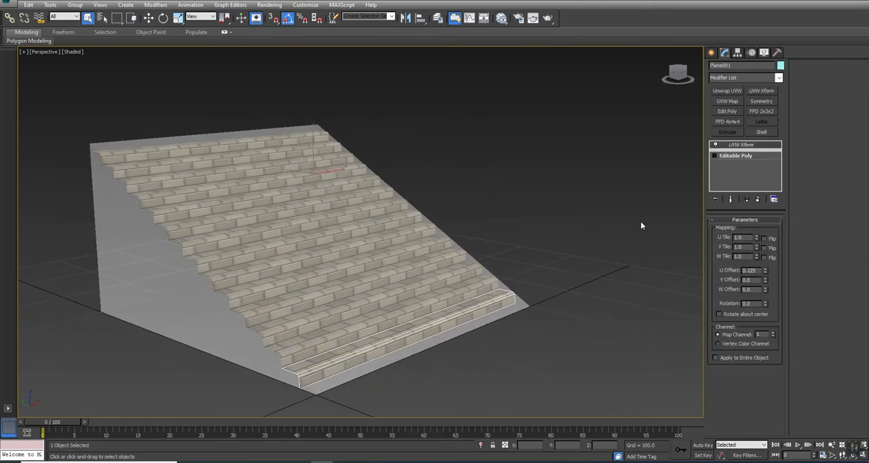
pyautogui.rightClick(506, 298)
pyautogui.moveTo(536, 378)
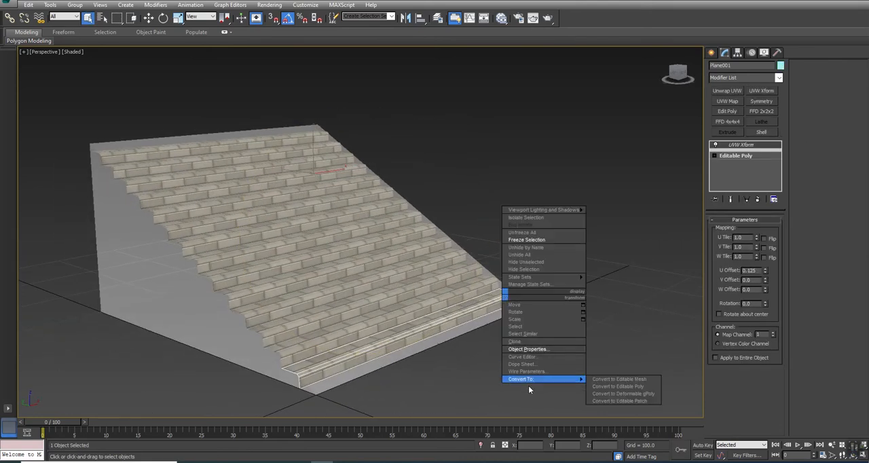
pyautogui.click(641, 386)
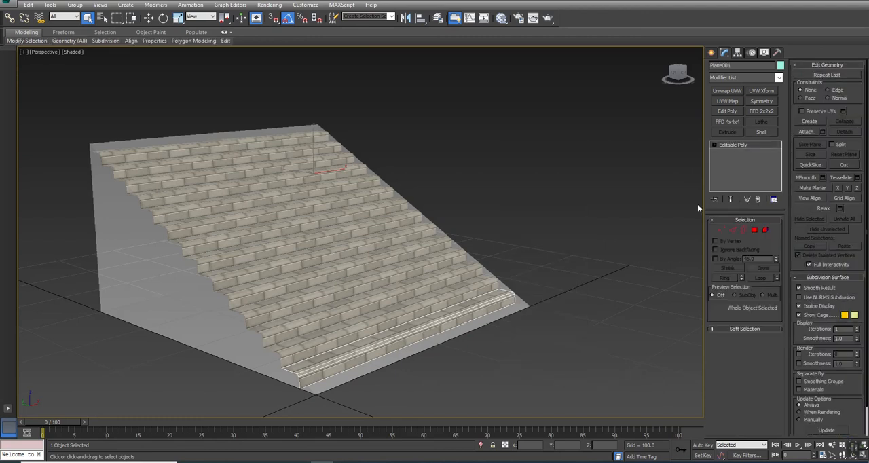
# Step: Attach all other stair steps, Plane002 to Plane014, to the lowest step as one object
pyautogui.click(823, 131)
pyautogui.moveTo(780, 70); pyautogui.dragTo(647, 66)
pyautogui.click(521, 121)
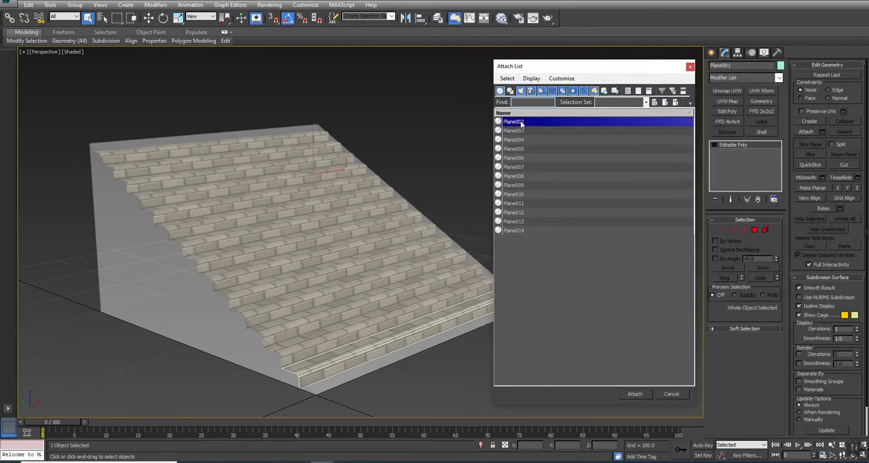
pyautogui.keyDown('shift'); pyautogui.click(517, 230); pyautogui.keyUp('shift')
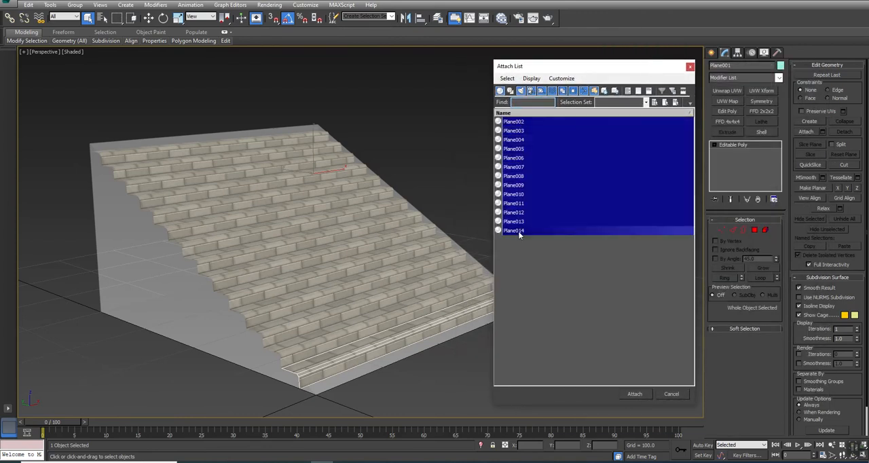
pyautogui.click(634, 393)
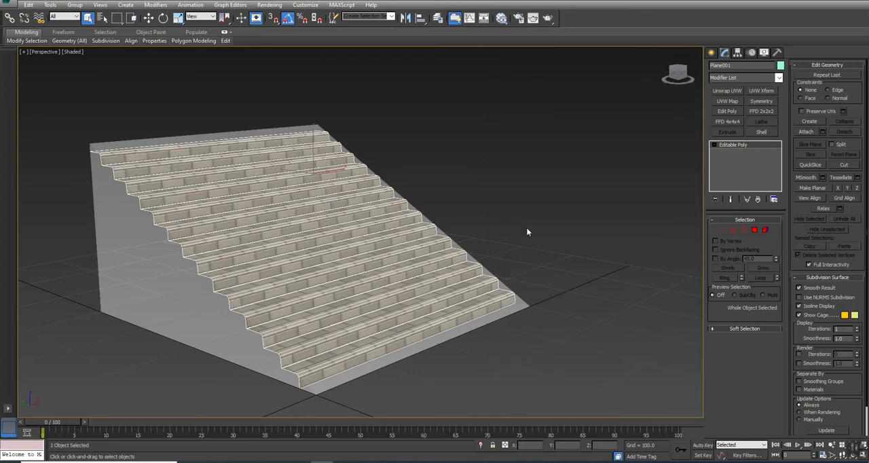
# Step: Select all border vertices of the attached staircase and weld them with a threshold of 2.737
pyautogui.click(742, 230)
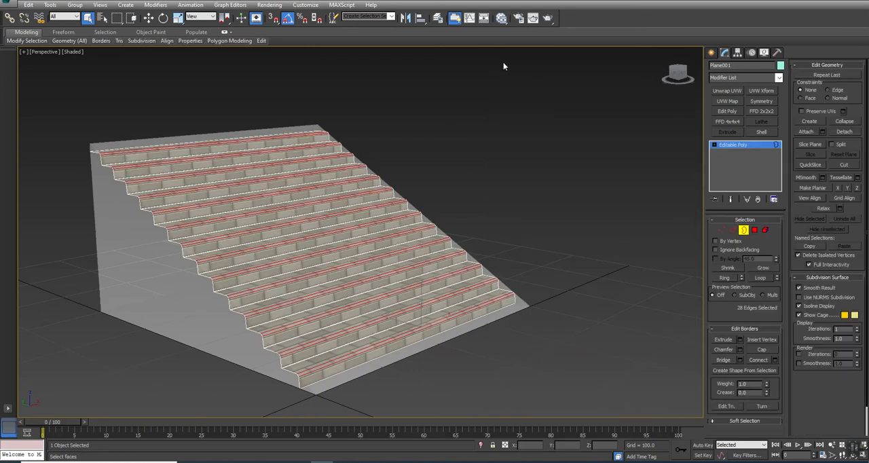
pyautogui.hotkey('ctrl', 'a')
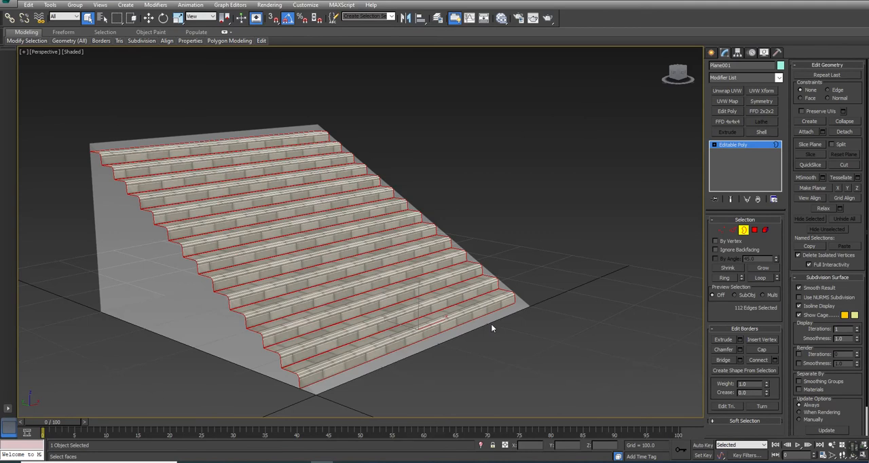
pyautogui.click(723, 230)
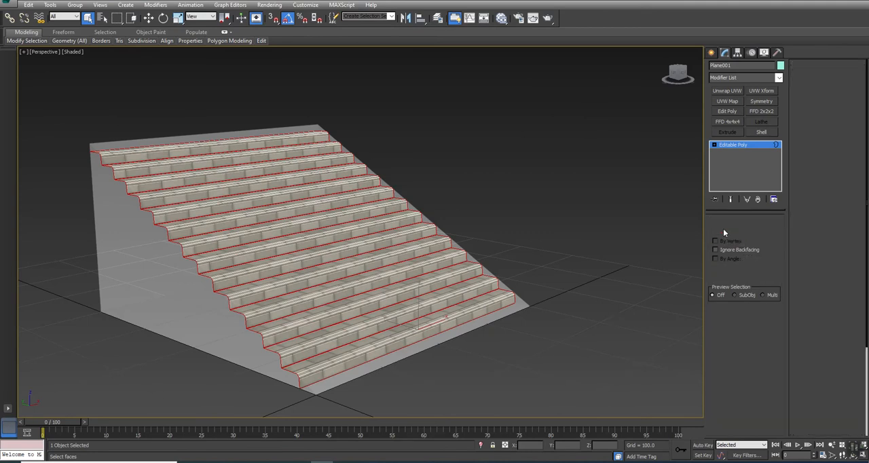
pyautogui.scroll(5, 213, 290)
pyautogui.scroll(3, 213, 290)
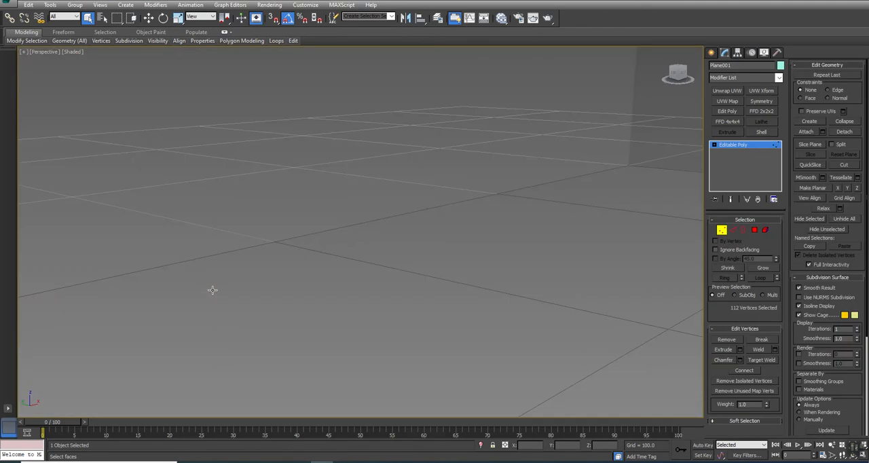
pyautogui.scroll(-8, 213, 290)
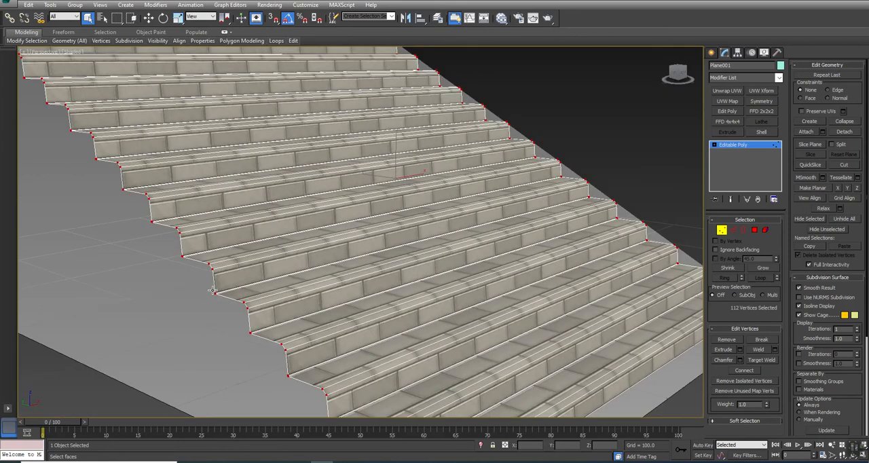
pyautogui.click(776, 349)
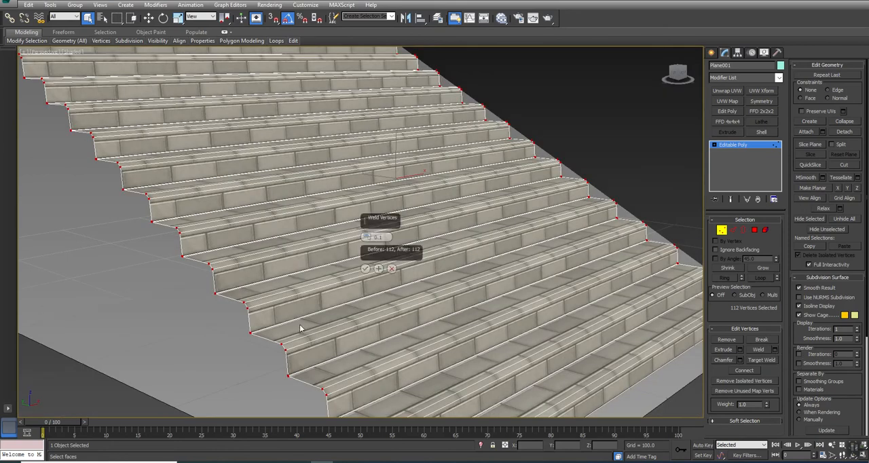
pyautogui.moveTo(367, 237)
pyautogui.mouseDown()
pyautogui.moveTo(366, 221)
pyautogui.moveTo(366, 230)
pyautogui.mouseUp()
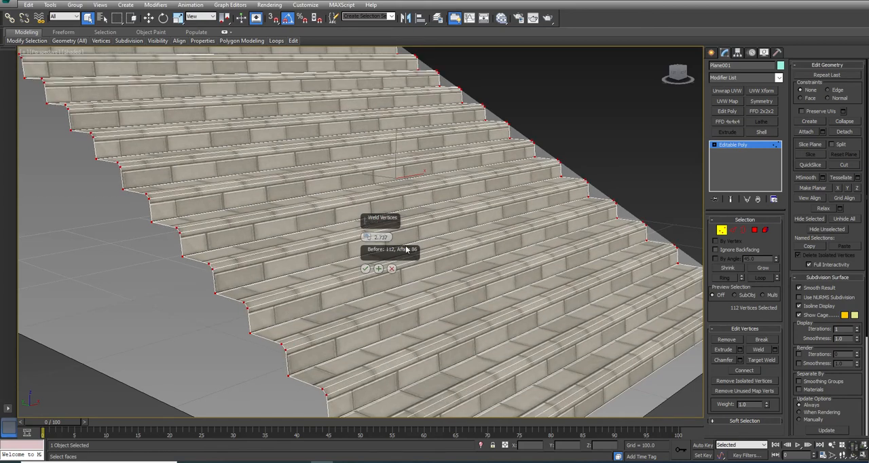
pyautogui.click(366, 268)
pyautogui.click(204, 359)
# Step: Select the welded staircase's open borders to check for gaps, then clear the selection and return to object level
pyautogui.scroll(-5, 205, 359)
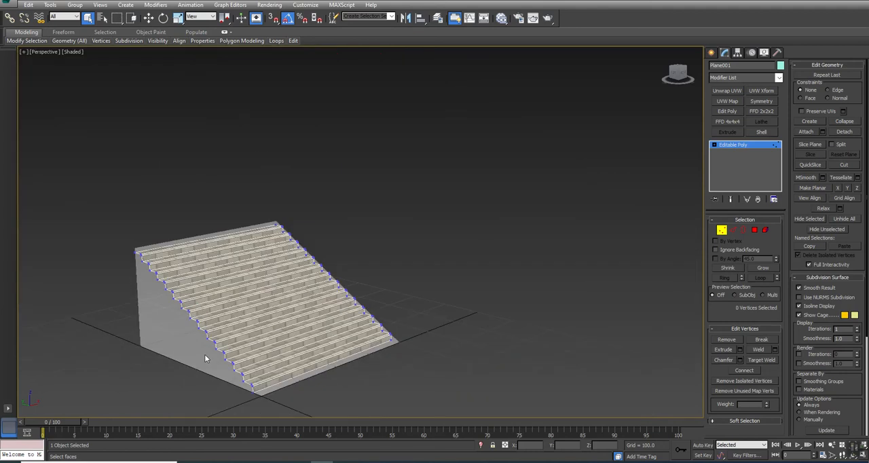
pyautogui.click(743, 230)
pyautogui.moveTo(498, 415); pyautogui.dragTo(498, 415)
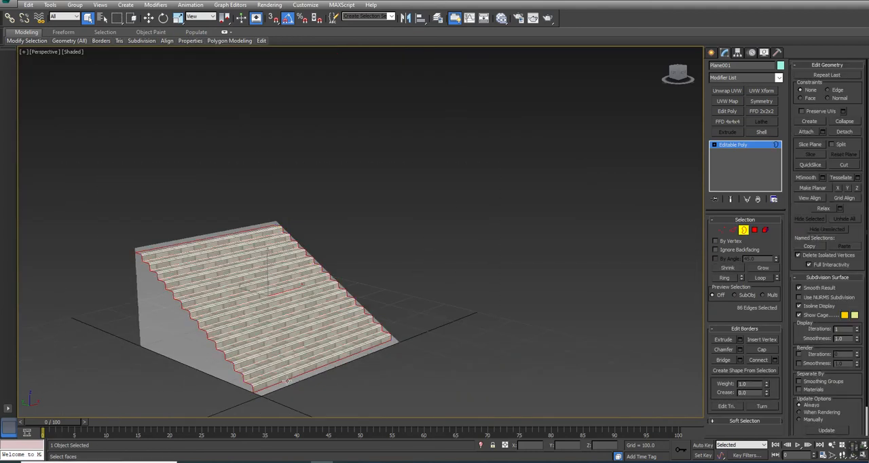
pyautogui.click(423, 274)
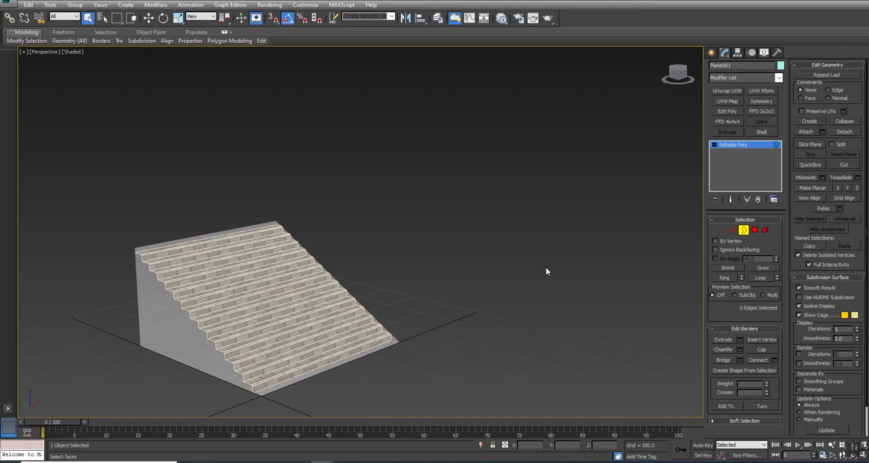
pyautogui.click(743, 230)
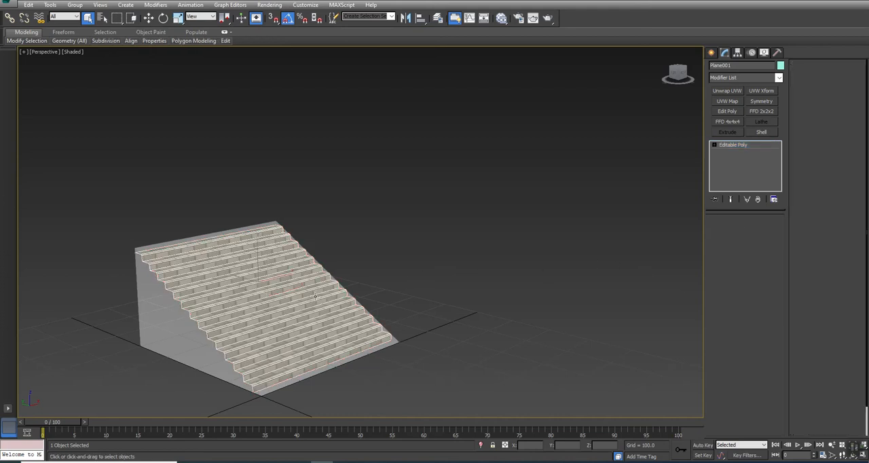
# Step: Add an FFD 2x2x2 modifier to the staircase and set its upper control points to a Z height of 220
pyautogui.scroll(4, 326, 275)
pyautogui.keyDown('alt'); pyautogui.moveTo(344, 290); pyautogui.dragTo(396, 261, button='middle'); pyautogui.keyUp('alt')
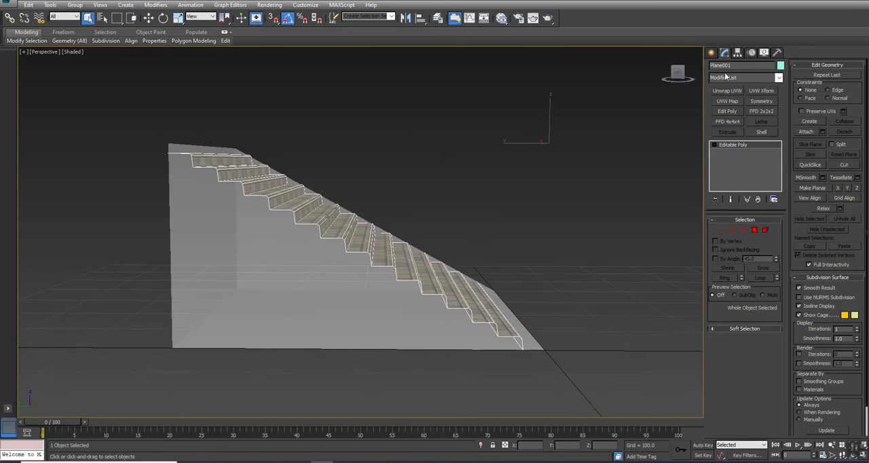
pyautogui.click(761, 111)
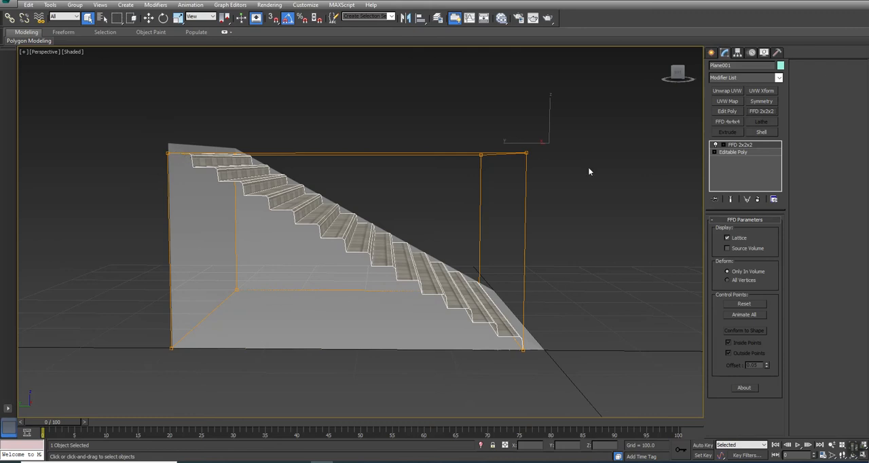
pyautogui.click(723, 145)
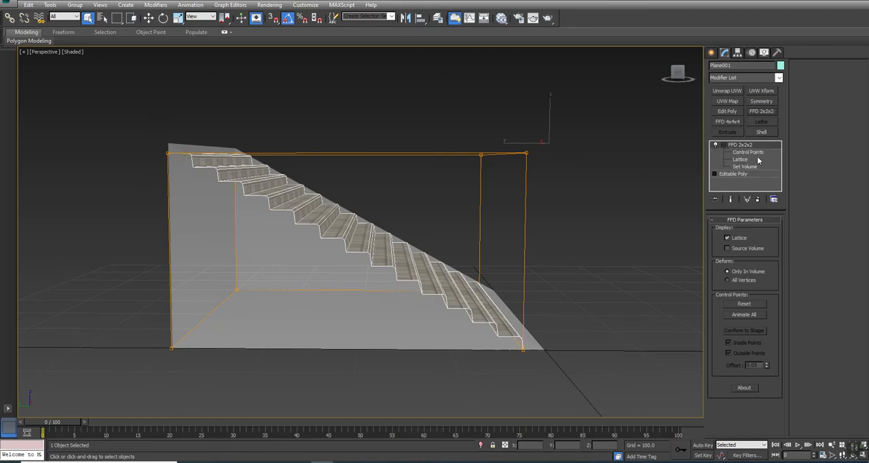
pyautogui.click(755, 152)
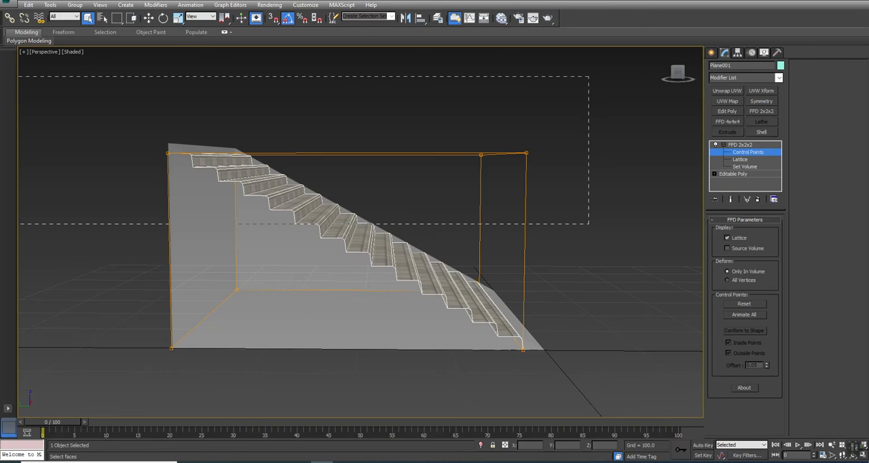
pyautogui.moveTo(588, 76); pyautogui.dragTo(15, 223)
pyautogui.press('w')
pyautogui.moveTo(611, 446); pyautogui.dragTo(429, 455)
pyautogui.write('220')
pyautogui.press('Return')
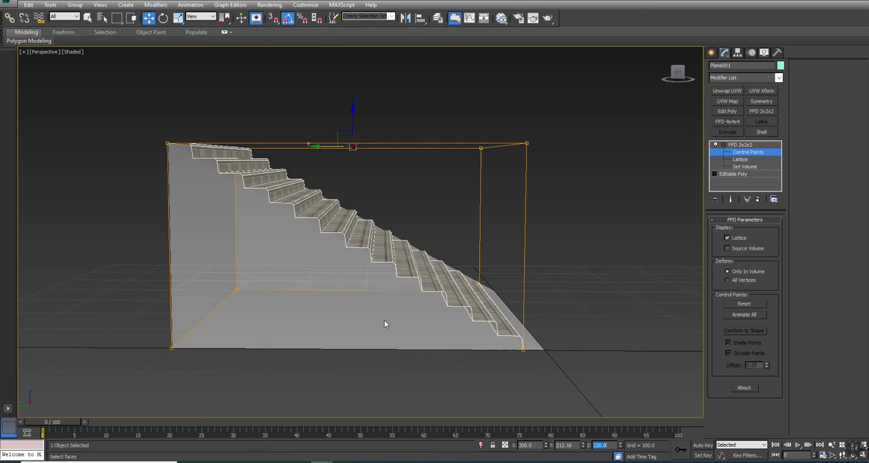
# Step: Select the lattice control points at the foot of the stairs and set their Y position to 0
pyautogui.moveTo(610, 97); pyautogui.dragTo(452, 359)
pyautogui.hotkey('alt', 'w')
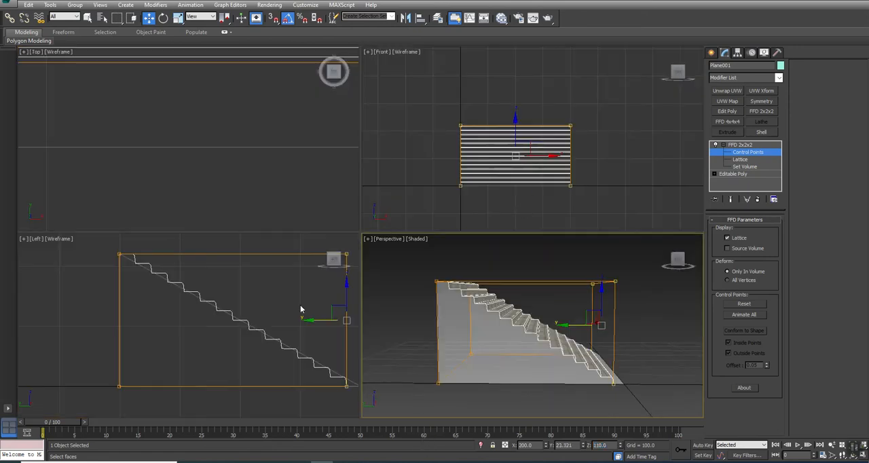
pyautogui.rightClick(291, 315)
pyautogui.hotkey('alt', 'w')
pyautogui.moveTo(428, 238); pyautogui.dragTo(345, 251, button='middle')
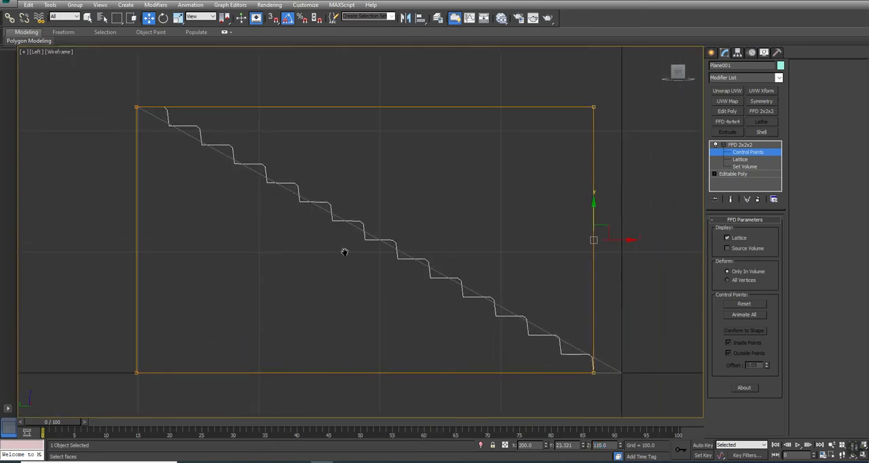
pyautogui.moveTo(530, 314); pyautogui.dragTo(419, 309, button='middle')
pyautogui.scroll(-3, 461, 276)
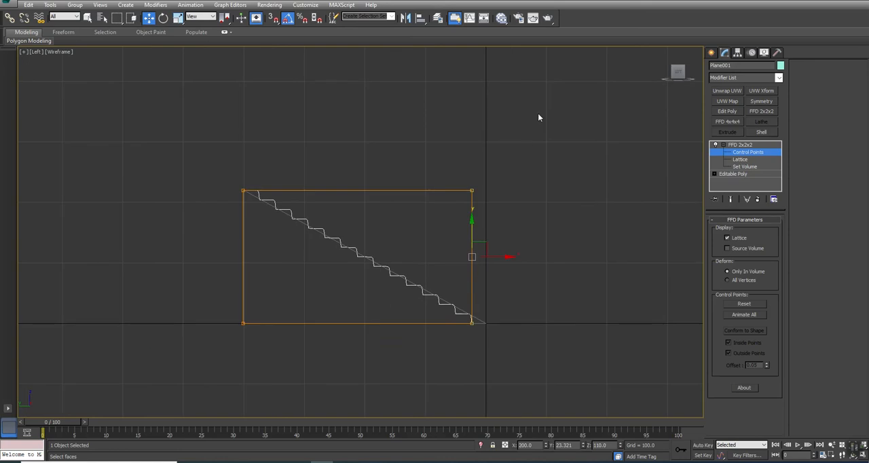
pyautogui.scroll(3, 449, 334)
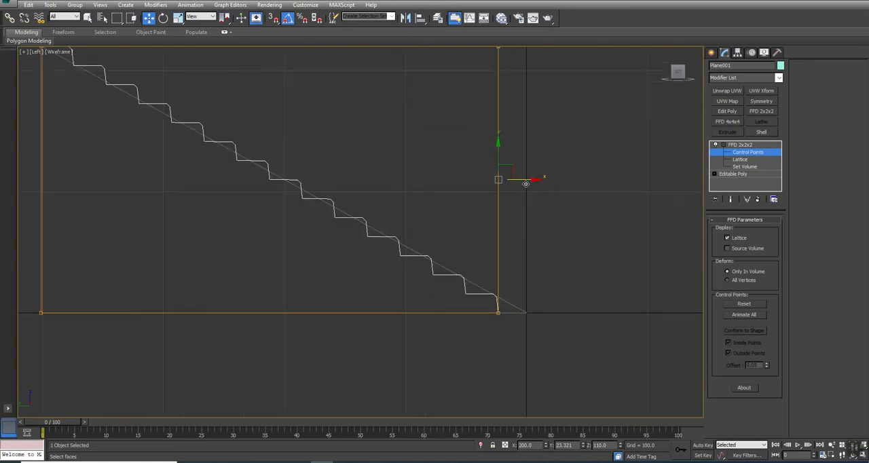
pyautogui.scroll(-2, 560, 328)
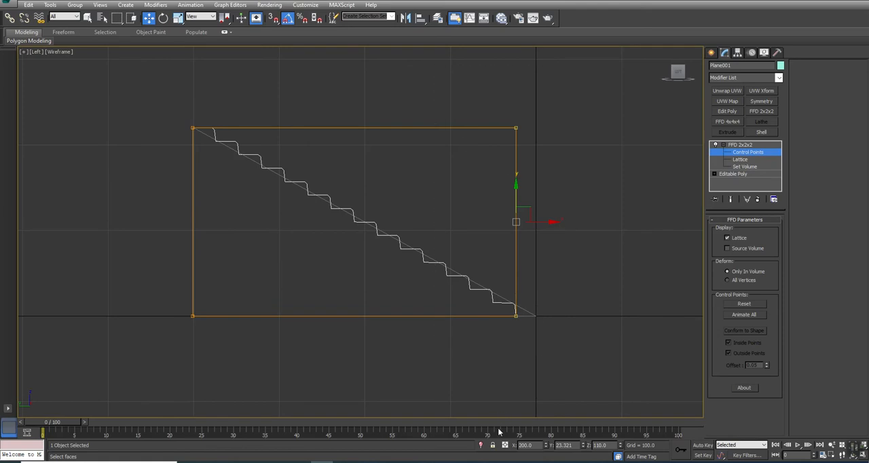
pyautogui.doubleClick(575, 447)
pyautogui.write('0')
pyautogui.press('Return')
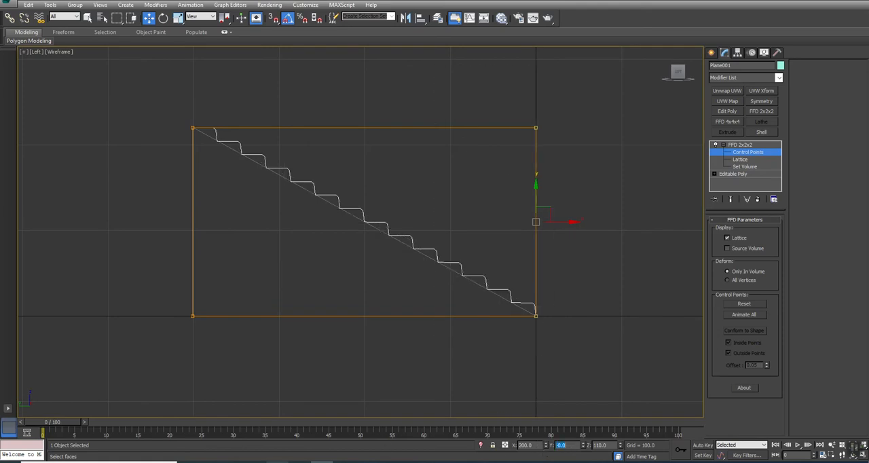
# Step: Convert the deformed staircase to an Editable Poly and return to the full perspective view
pyautogui.rightClick(318, 180)
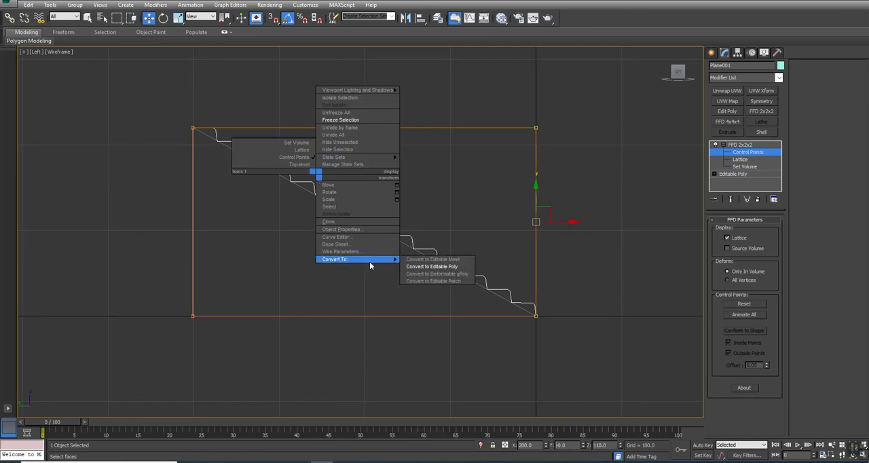
pyautogui.click(409, 268)
pyautogui.hotkey('alt', 'w')
pyautogui.keyDown('alt'); pyautogui.moveTo(536, 279); pyautogui.dragTo(556, 310, button='middle'); pyautogui.keyUp('alt')
pyautogui.hotkey('alt', 'w')
pyautogui.keyDown('alt'); pyautogui.moveTo(448, 310); pyautogui.dragTo(407, 307, button='middle'); pyautogui.keyUp('alt')
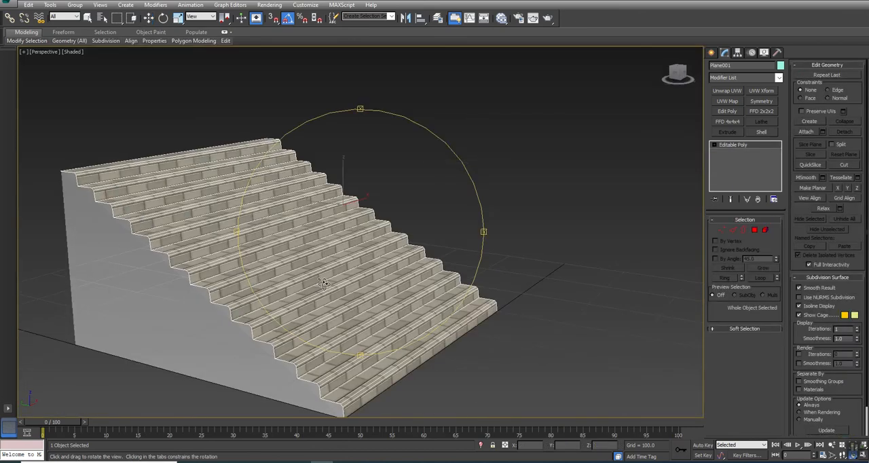
# Step: Set the staircase's pivot to Z 0 and start renaming the object
pyautogui.click(737, 53)
pyautogui.click(724, 112)
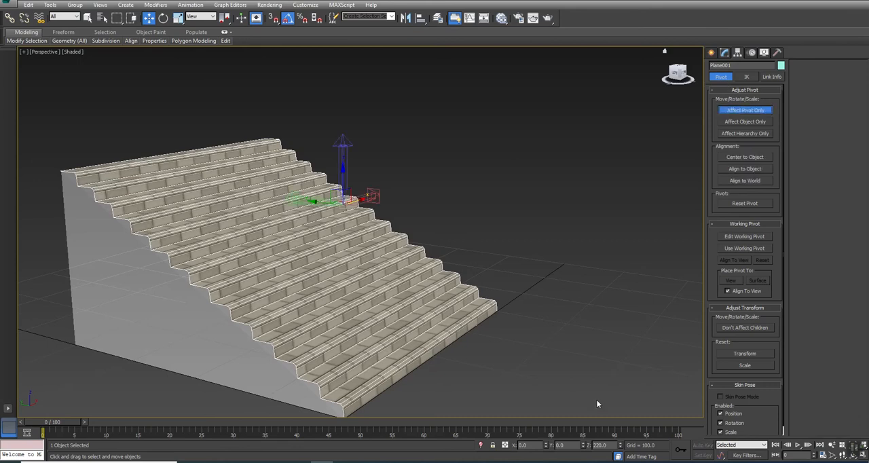
pyautogui.doubleClick(600, 445)
pyautogui.write('0')
pyautogui.press('Return')
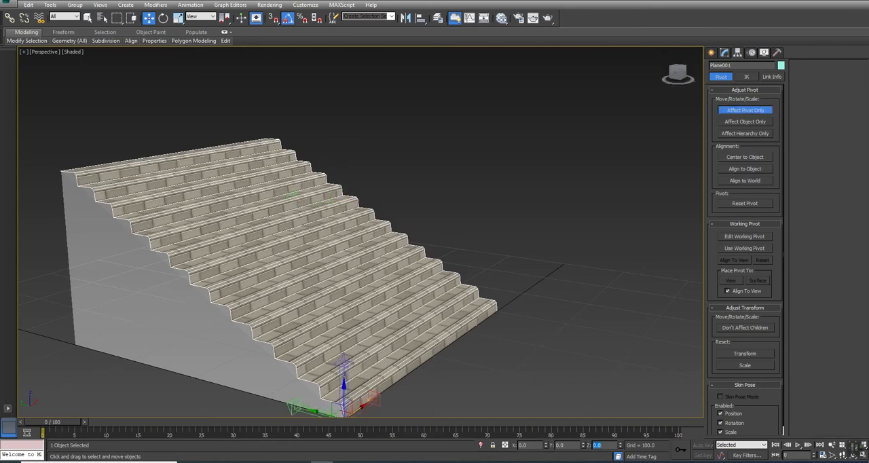
pyautogui.click(744, 111)
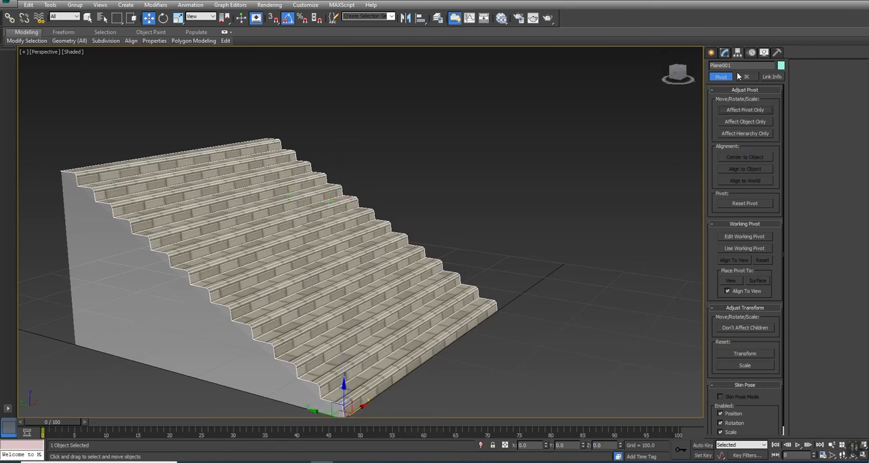
pyautogui.moveTo(738, 66); pyautogui.dragTo(561, 89)
pyautogui.write('S')
# Step: Unfreeze all objects and select the ramp block under the stairs
pyautogui.scroll(-4, 236, 229)
pyautogui.keyDown('alt'); pyautogui.moveTo(333, 222); pyautogui.dragTo(307, 256, button='middle'); pyautogui.keyUp('alt')
pyautogui.rightClick(308, 256)
pyautogui.click(346, 187)
pyautogui.click(281, 247)
# Step: In the Left view, move the ramp block's front vertices to about Y -23.75 and its rear vertices to about Y 375.4
pyautogui.hotkey('alt', 'w')
pyautogui.moveTo(224, 298); pyautogui.dragTo(318, 300, button='middle')
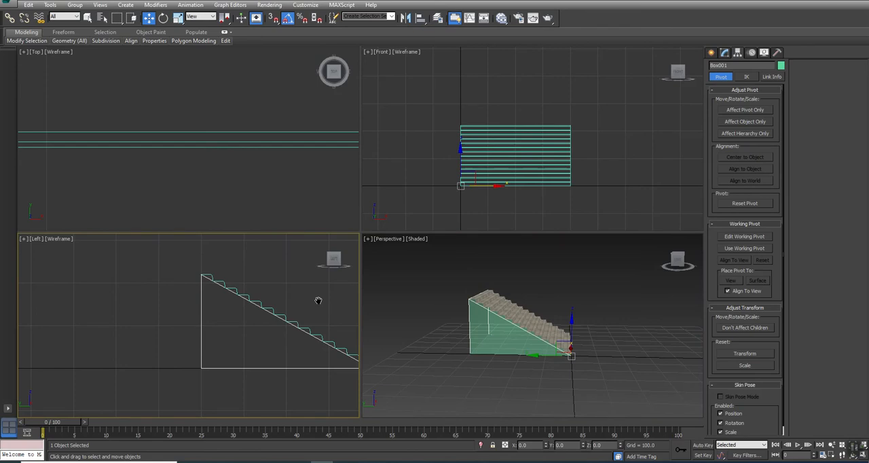
pyautogui.hotkey('alt', 'w')
pyautogui.moveTo(438, 250); pyautogui.dragTo(242, 264, button='middle')
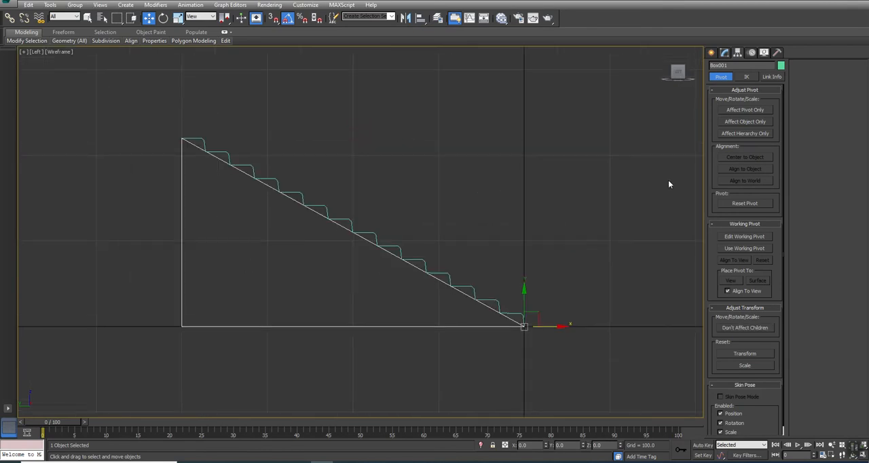
pyautogui.click(724, 53)
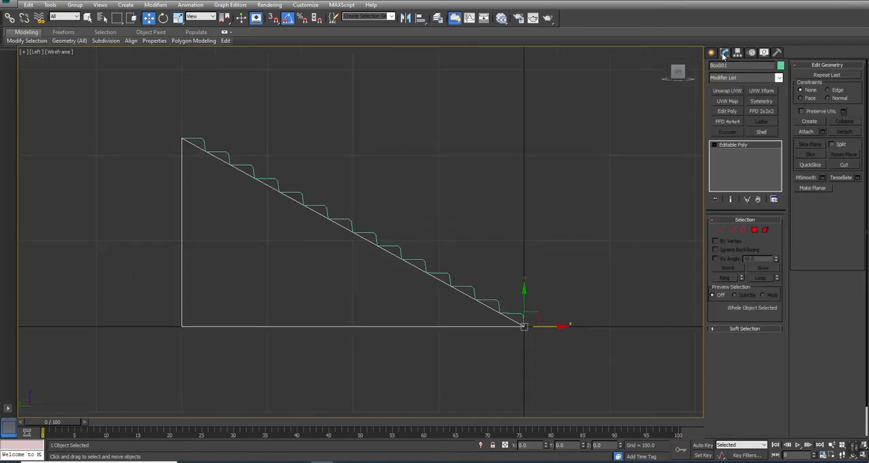
pyautogui.click(721, 231)
pyautogui.moveTo(558, 289); pyautogui.dragTo(471, 373)
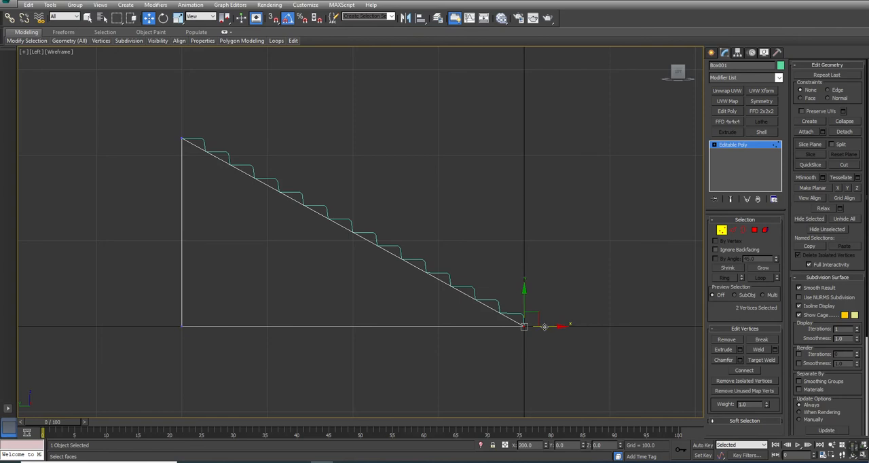
pyautogui.moveTo(547, 326); pyautogui.dragTo(543, 326)
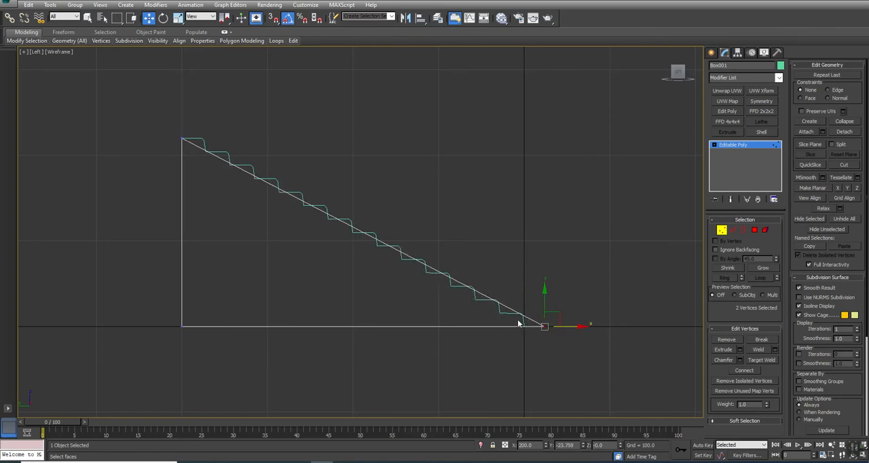
pyautogui.moveTo(263, 88); pyautogui.dragTo(49, 446)
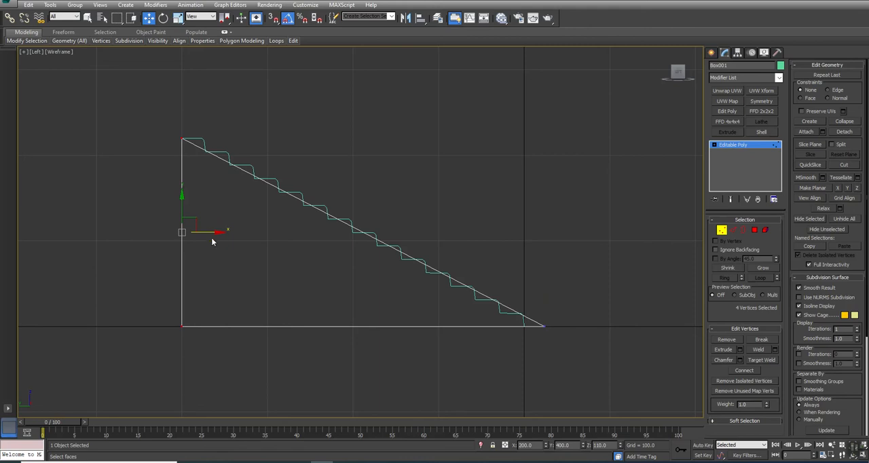
pyautogui.moveTo(208, 233); pyautogui.dragTo(229, 240)
# Step: Extrude the ramp block's rear polygon by 10 and move it back in line with the staircase's top rear edge
pyautogui.click(754, 229)
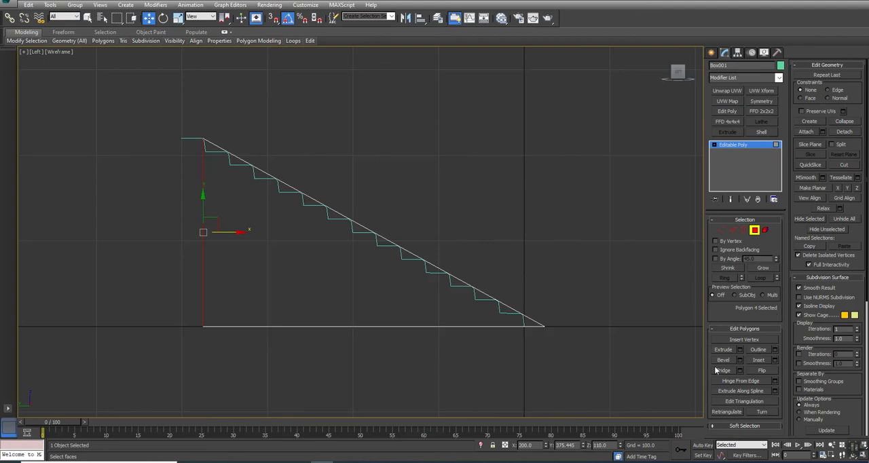
pyautogui.click(739, 348)
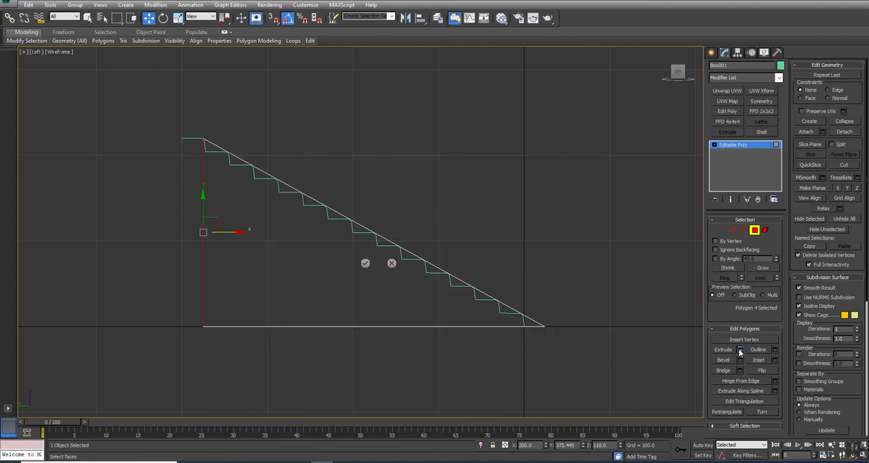
pyautogui.click(367, 260)
pyautogui.moveTo(217, 232); pyautogui.dragTo(205, 232)
pyautogui.rightClick(552, 182)
pyautogui.click(533, 167)
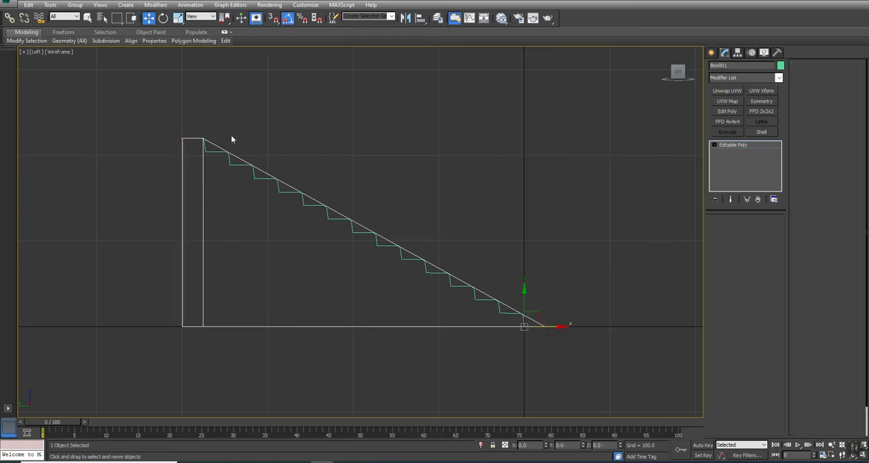
# Step: Copy the staircase's name and rename the ramp block UCX_Stairs
pyautogui.click(217, 151)
pyautogui.moveTo(731, 68); pyautogui.dragTo(659, 59)
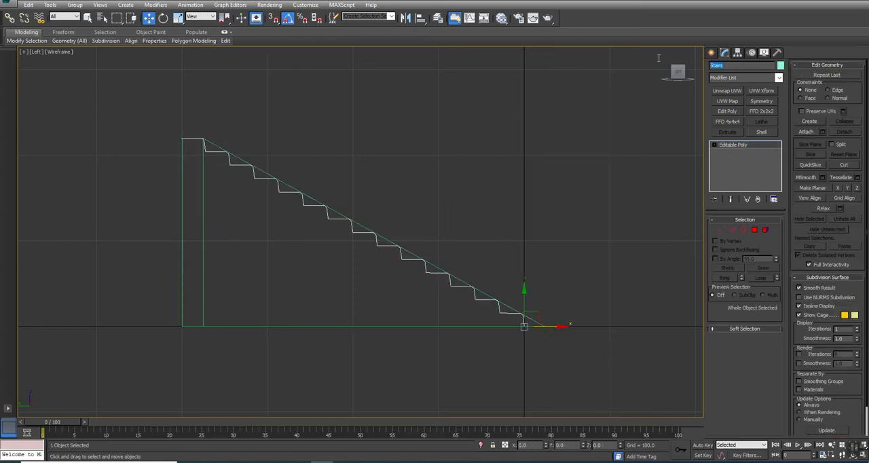
pyautogui.moveTo(240, 285); pyautogui.dragTo(102, 363)
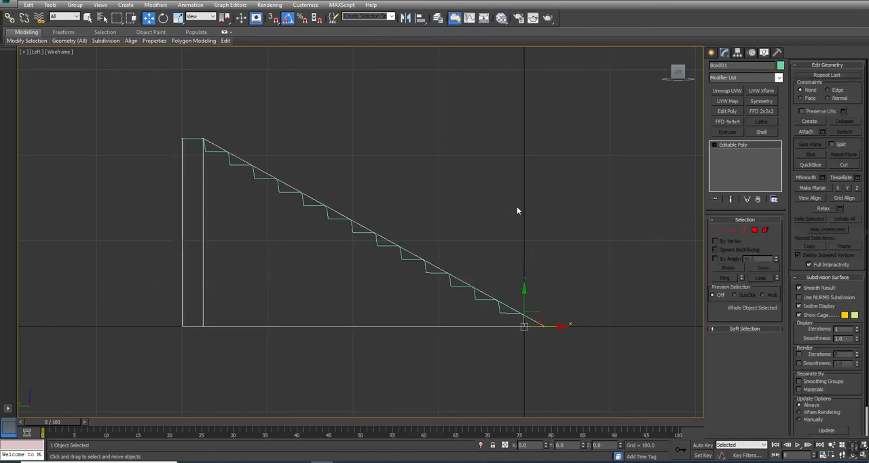
pyautogui.doubleClick(741, 67)
pyautogui.write('UCX_Stairs')
# Step: Return to the full perspective view and hide the UCX_Stairs block
pyautogui.hotkey('alt', 'w')
pyautogui.click(576, 311)
pyautogui.hotkey('alt', 'w')
pyautogui.hotkey('ctrl', 'r')
pyautogui.moveTo(444, 249); pyautogui.dragTo(482, 236)
pyautogui.rightClick(482, 237)
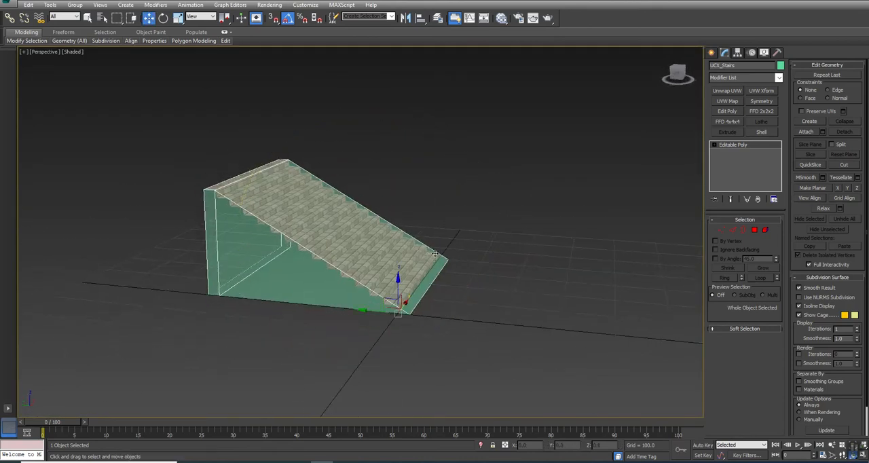
pyautogui.rightClick(482, 235)
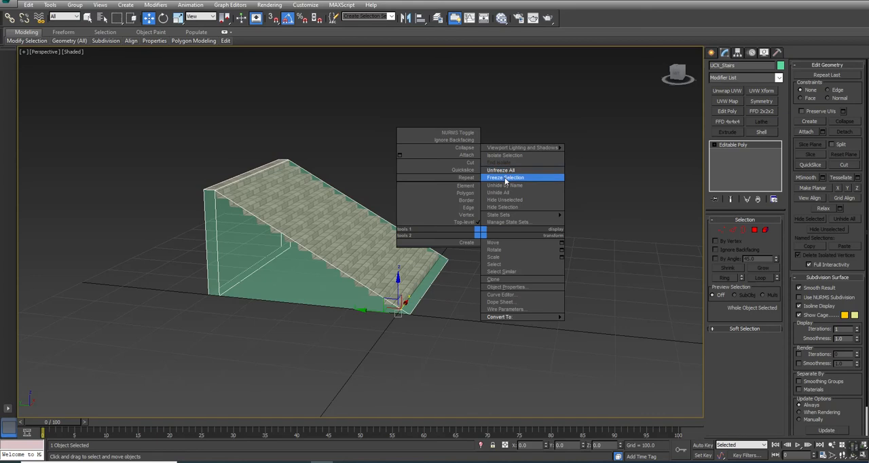
pyautogui.click(500, 207)
# Step: Extend the staircase's top rear edge downward as a new polygon and set its lower edge to Z 0
pyautogui.click(344, 223)
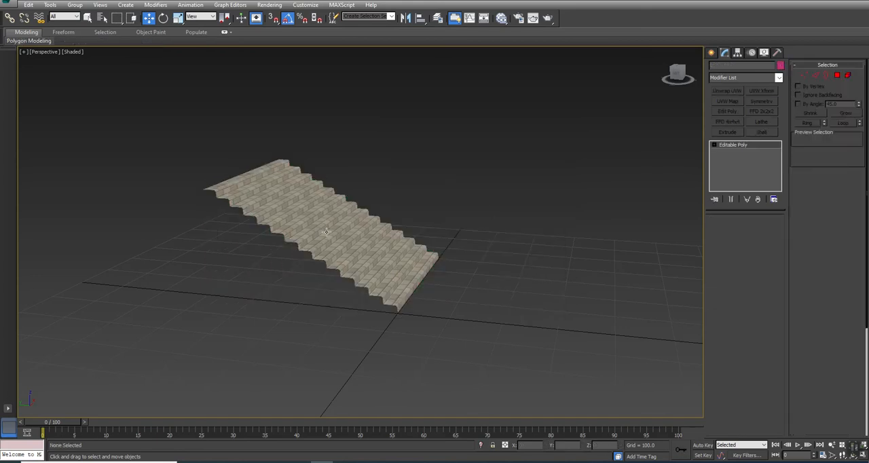
pyautogui.scroll(3, 326, 232)
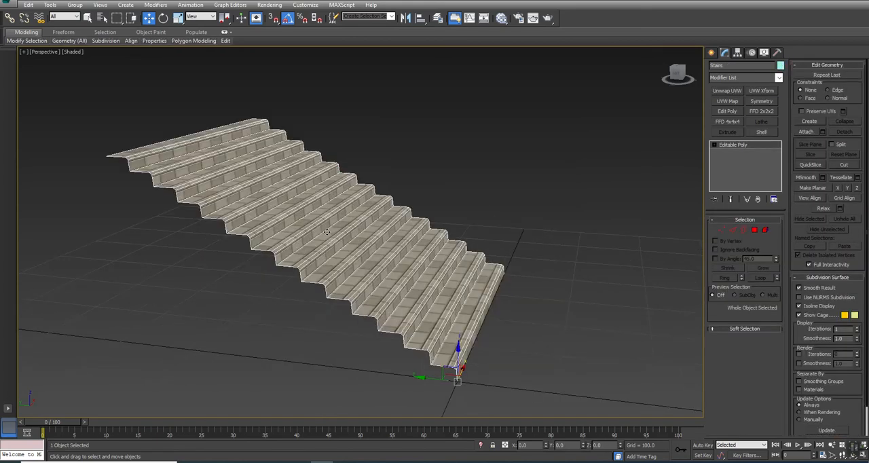
pyautogui.hotkey('ctrl', 'r')
pyautogui.moveTo(301, 270)
pyautogui.mouseDown()
pyautogui.moveTo(351, 261)
pyautogui.moveTo(313, 269)
pyautogui.moveTo(249, 243)
pyautogui.mouseUp()
pyautogui.rightClick(248, 241)
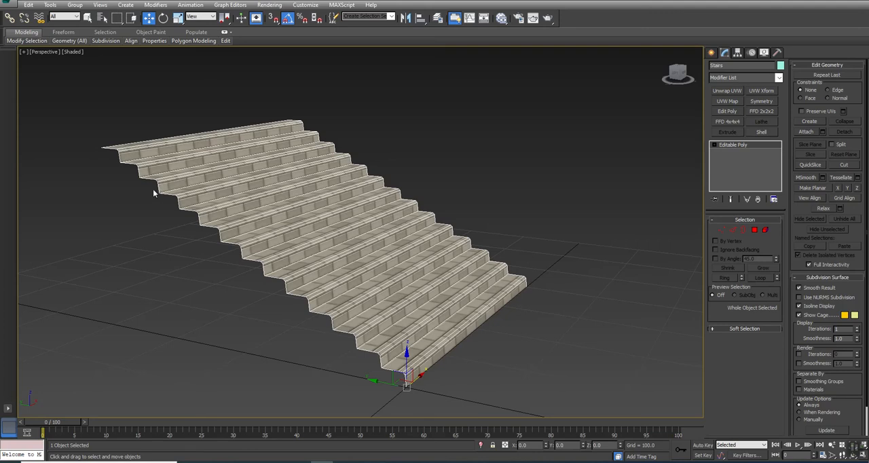
pyautogui.click(732, 229)
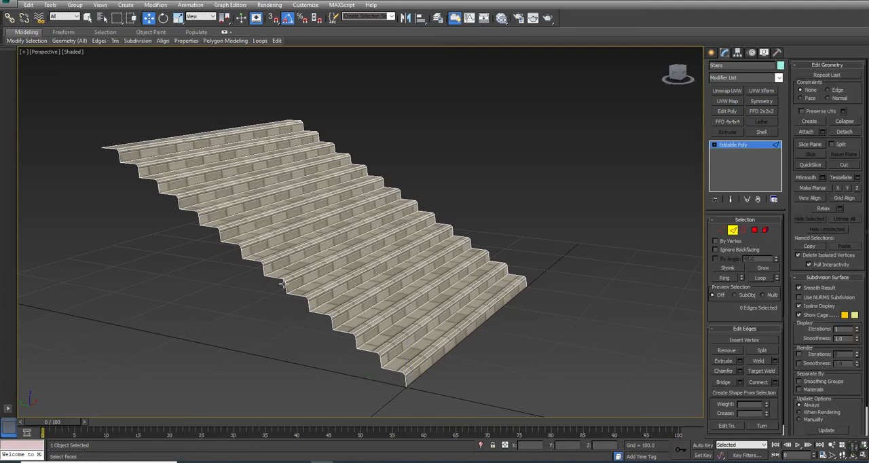
pyautogui.click(121, 141)
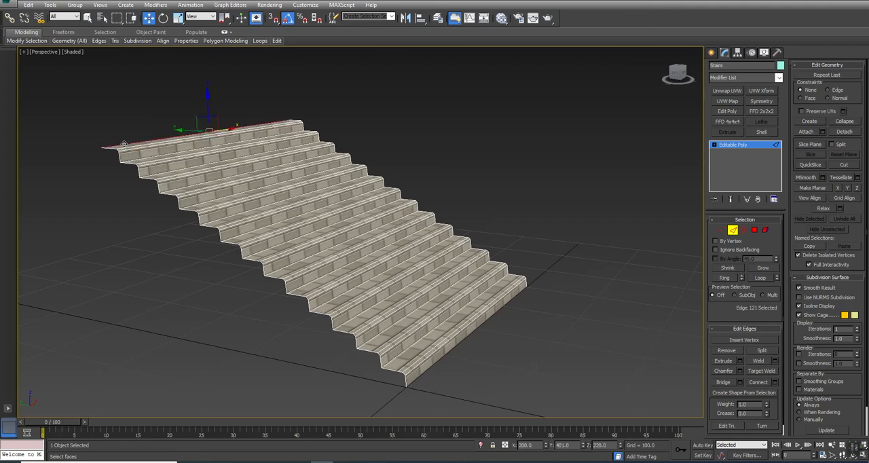
pyautogui.keyDown('shift'); pyautogui.moveTo(208, 102); pyautogui.dragTo(207, 200); pyautogui.keyUp('shift')
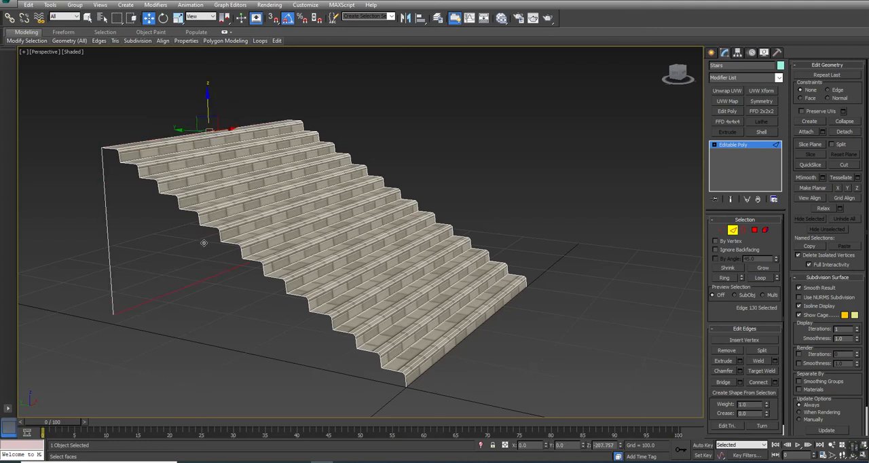
pyautogui.keyDown('alt'); pyautogui.moveTo(321, 231); pyautogui.dragTo(373, 224, button='middle'); pyautogui.keyUp('alt')
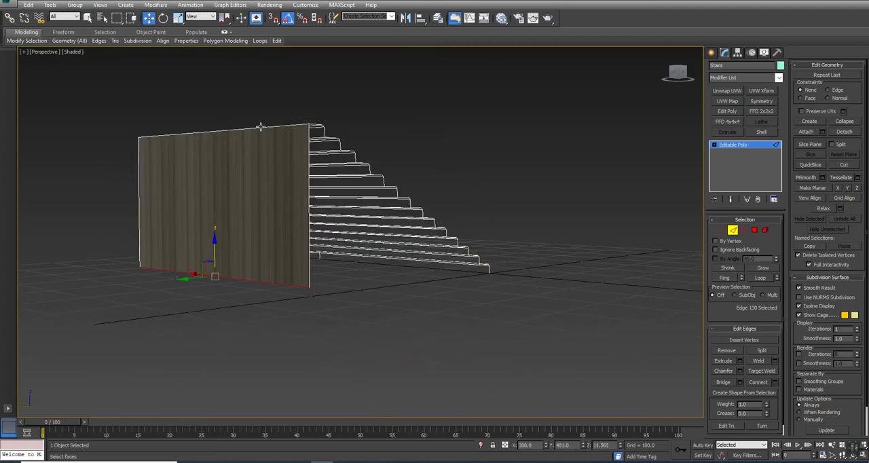
pyautogui.doubleClick(601, 445)
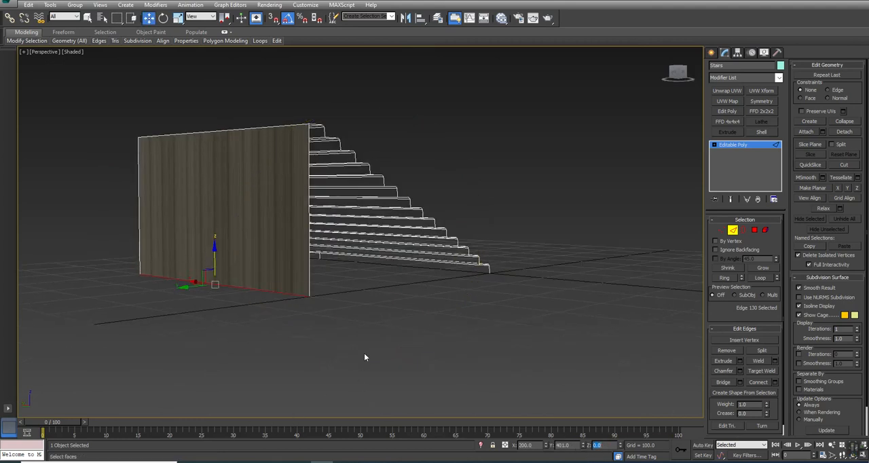
pyautogui.click(468, 273)
pyautogui.keyDown('alt'); pyautogui.moveTo(381, 249); pyautogui.dragTo(353, 273, button='middle'); pyautogui.keyUp('alt')
pyautogui.click(285, 377)
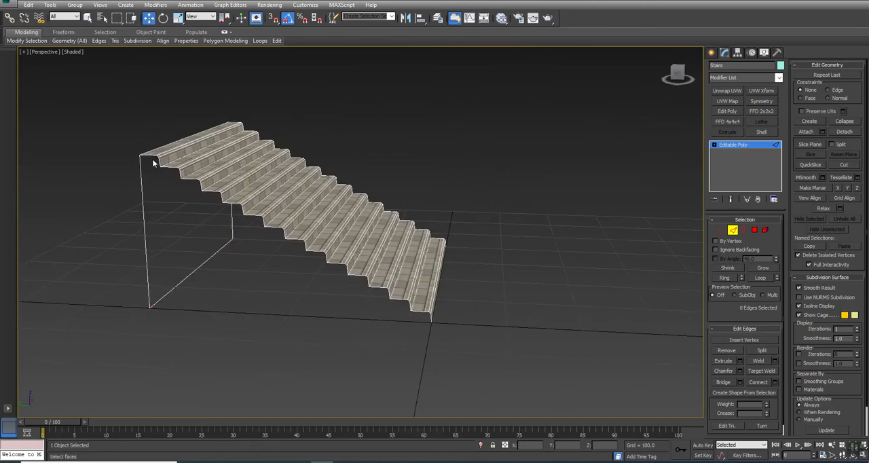
# Step: Try bridging the side edges of the steps one by one down the staircase's open side, and undo the bridges
pyautogui.scroll(3, 152, 156)
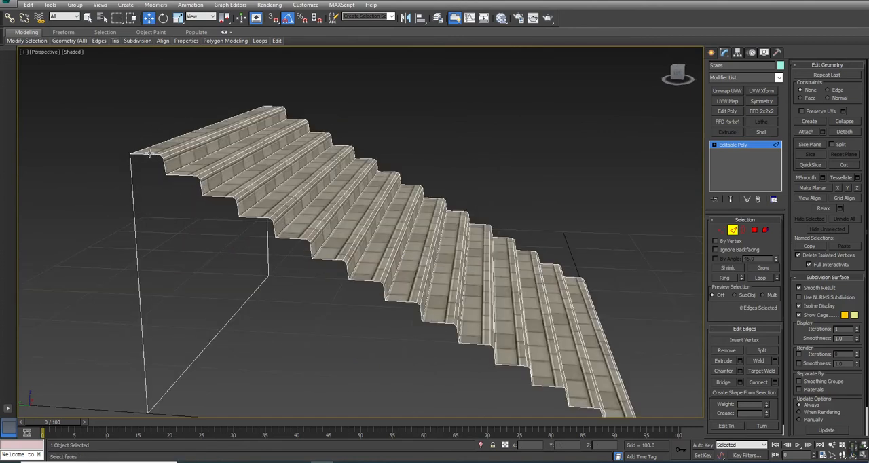
pyautogui.click(725, 383)
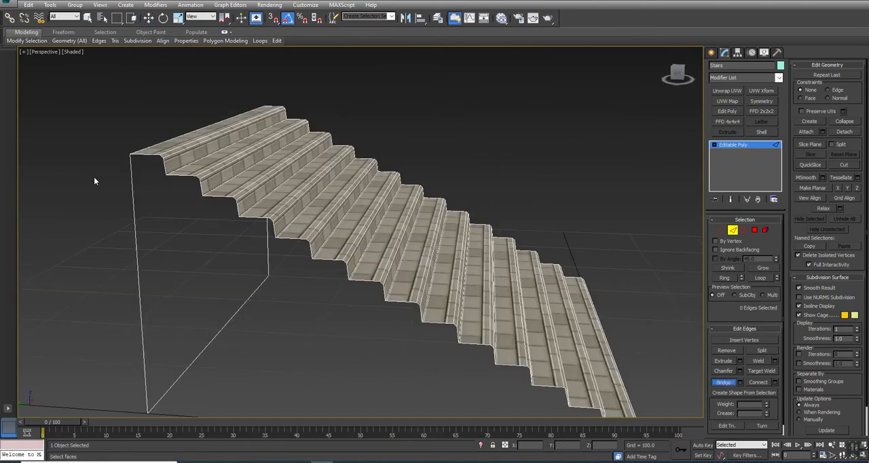
pyautogui.click(143, 155)
pyautogui.click(169, 170)
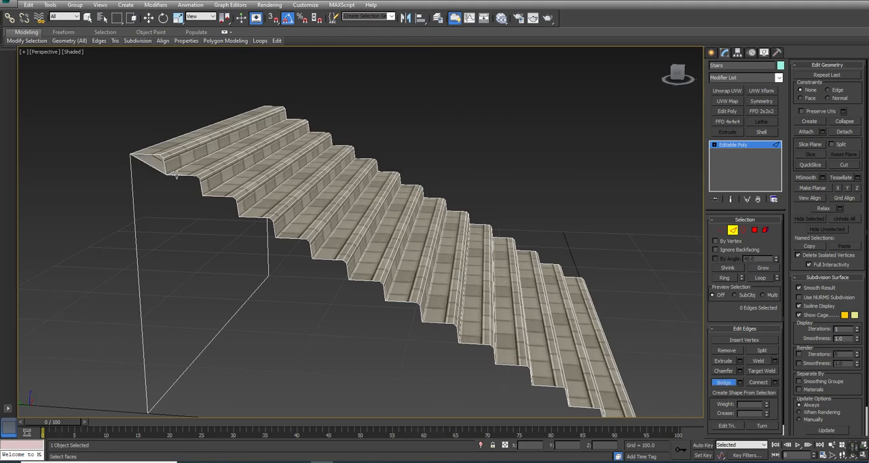
pyautogui.click(205, 191)
pyautogui.click(245, 216)
pyautogui.click(258, 218)
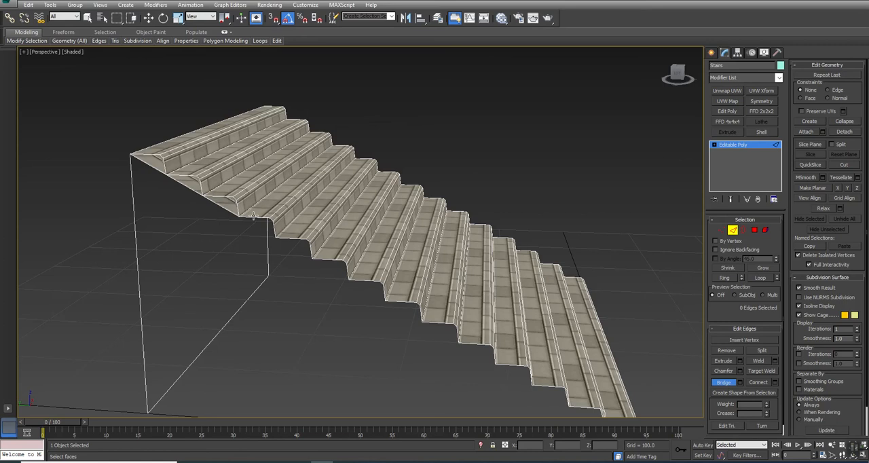
pyautogui.click(277, 235)
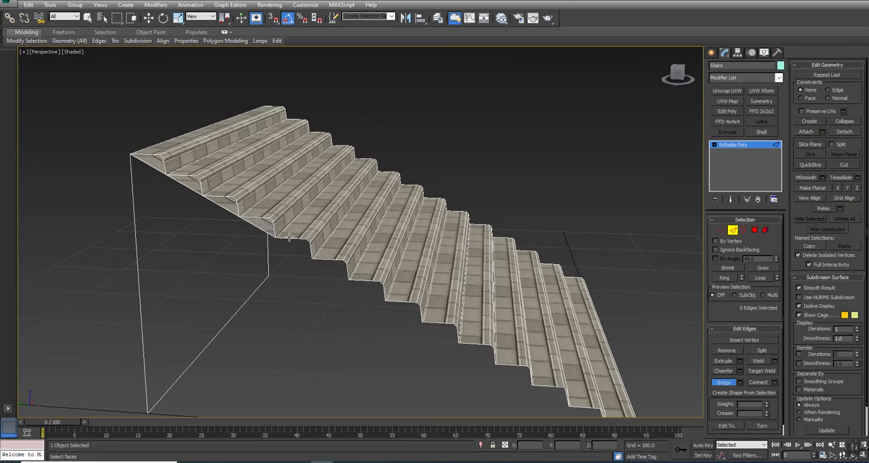
pyautogui.click(311, 251)
pyautogui.click(323, 260)
pyautogui.click(346, 271)
pyautogui.click(380, 297)
pyautogui.click(396, 303)
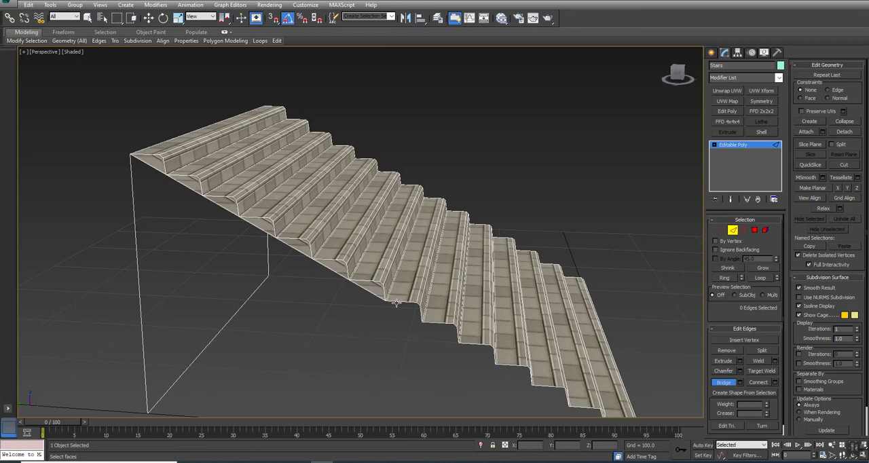
pyautogui.click(419, 314)
pyautogui.click(457, 334)
pyautogui.click(494, 357)
pyautogui.scroll(-4, 542, 328)
pyautogui.press('w')
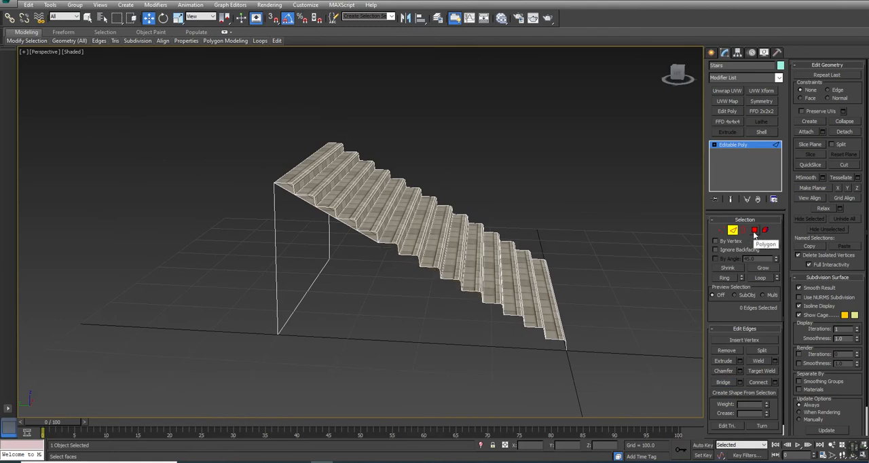
pyautogui.hotkey('ctrl', 'z')
# Step: Clone the bottom tread polygon as an element, rotated 90 degrees about X to stand upright
pyautogui.click(582, 296)
pyautogui.keyDown('alt'); pyautogui.moveTo(401, 296); pyautogui.dragTo(360, 279, button='middle'); pyautogui.keyUp('alt')
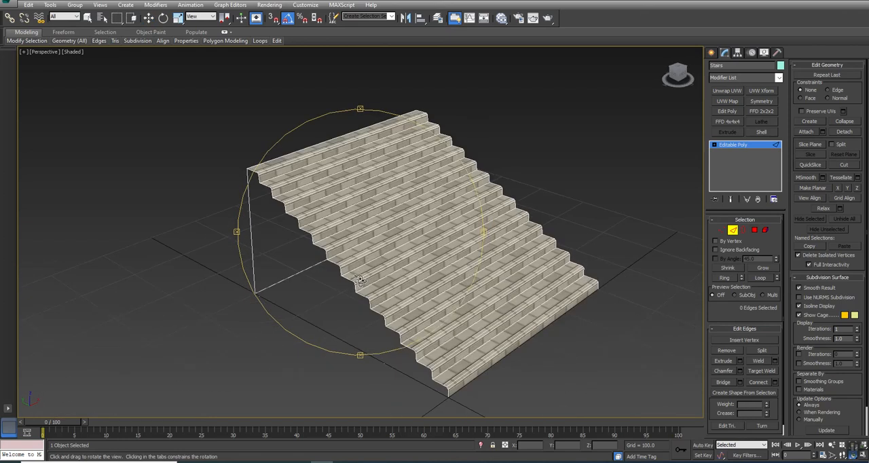
pyautogui.click(754, 230)
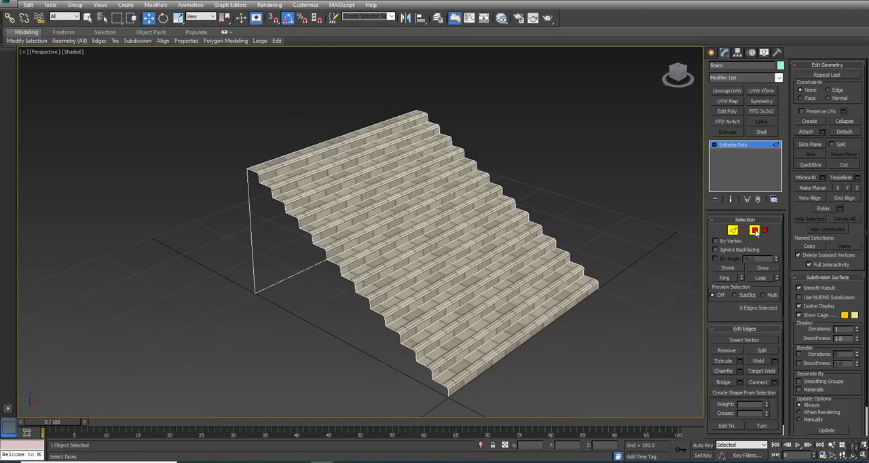
pyautogui.click(492, 349)
pyautogui.scroll(3, 492, 348)
pyautogui.scroll(-3, 492, 348)
pyautogui.press('e')
pyautogui.moveTo(538, 306); pyautogui.dragTo(574, 330)
pyautogui.moveTo(576, 328); pyautogui.dragTo(574, 330)
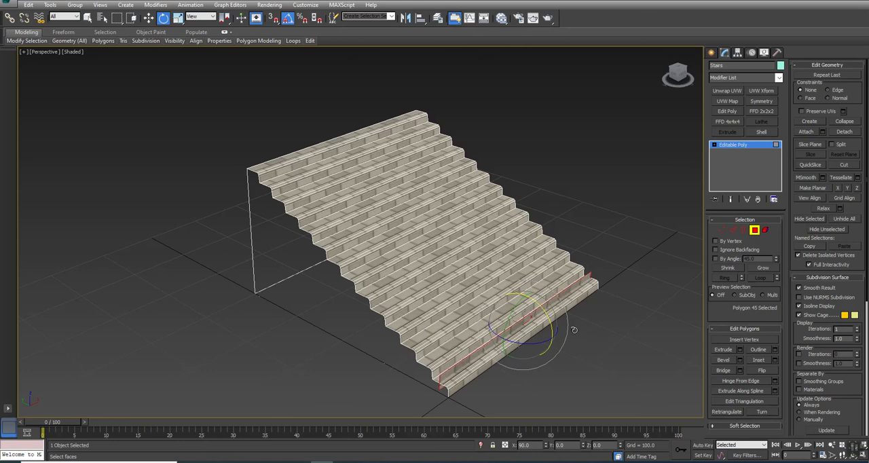
pyautogui.click(459, 237)
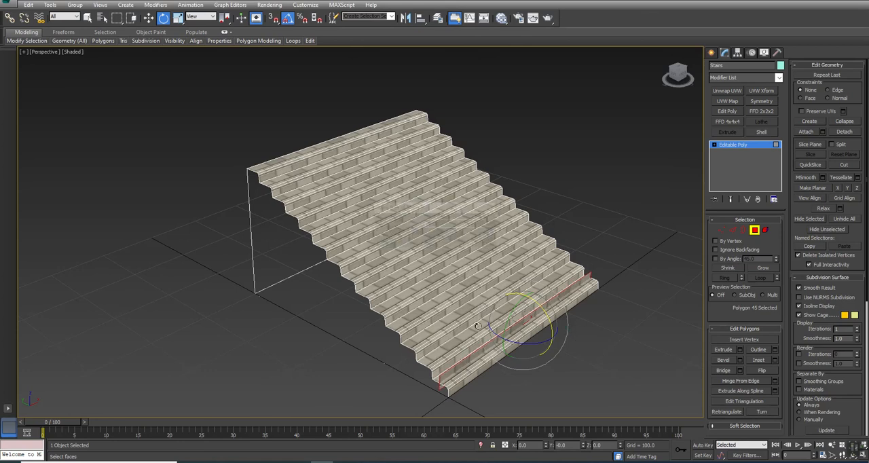
# Step: Turn the upright copy parallel to the staircase's side and move it just outside the bottom step
pyautogui.moveTo(536, 334); pyautogui.dragTo(438, 365)
pyautogui.press('w')
pyautogui.moveTo(439, 366); pyautogui.dragTo(439, 254, button='middle')
# Step: Connect the strip's two end edges with one edge along its lower trim line and delete the trim portion below
pyautogui.scroll(5, 436, 273)
pyautogui.press('2')
pyautogui.click(110, 170)
pyautogui.hotkey('alt', 'r')
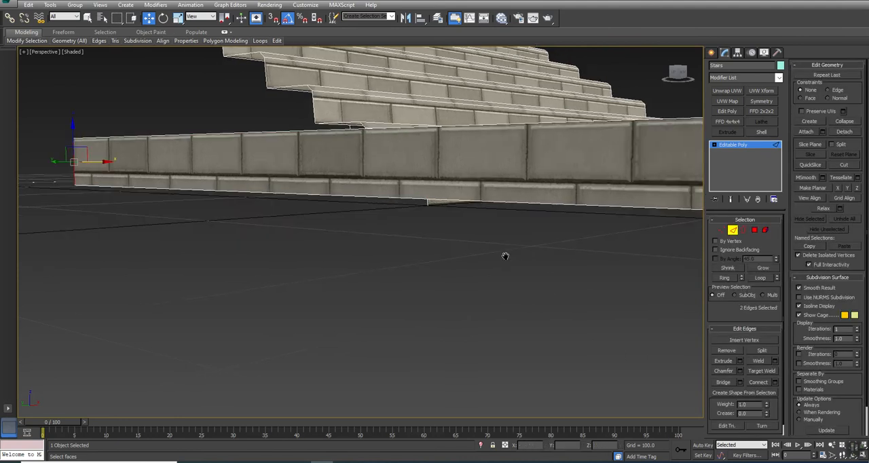
pyautogui.moveTo(504, 254); pyautogui.dragTo(458, 271, button='middle')
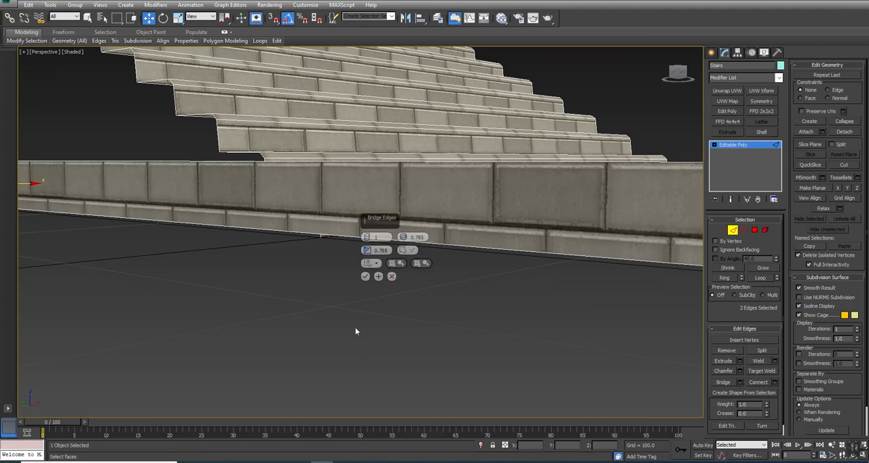
pyautogui.click(391, 276)
pyautogui.click(775, 382)
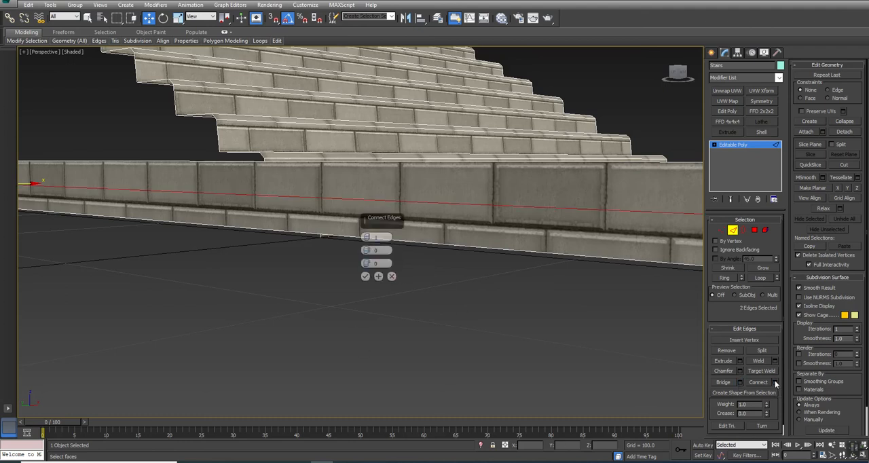
pyautogui.moveTo(368, 264); pyautogui.dragTo(388, 176)
pyautogui.click(365, 277)
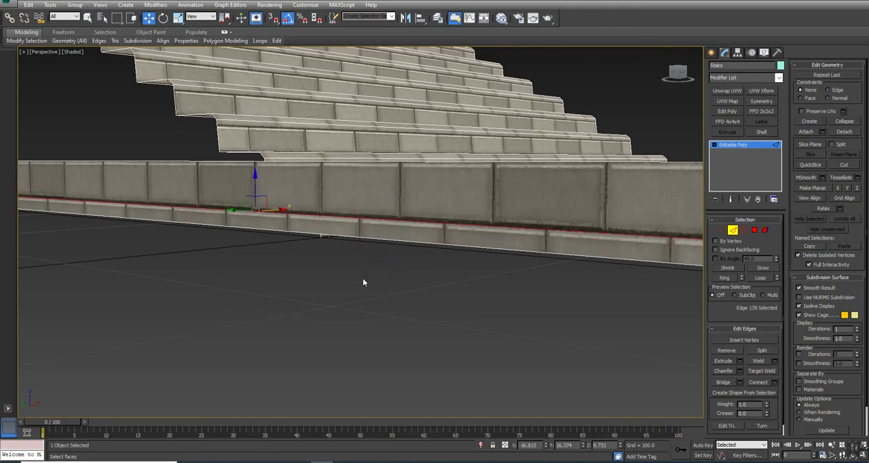
pyautogui.click(391, 241)
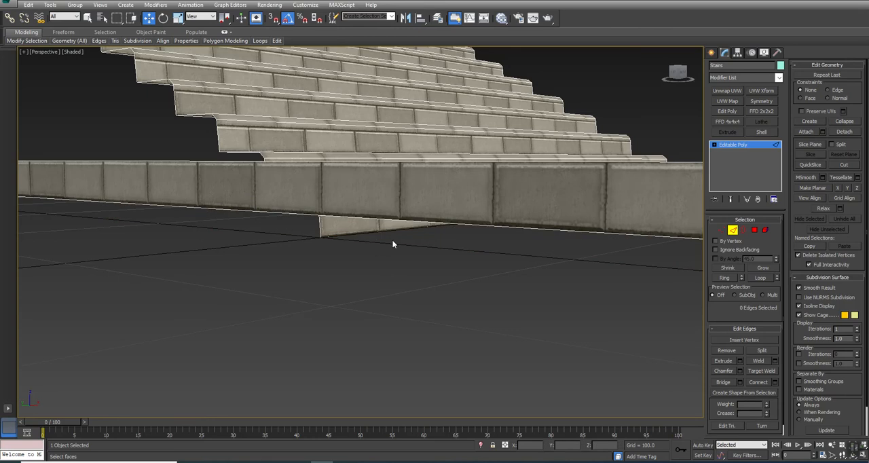
# Step: Select the remaining brick strip as an element and clone it with a rotation
pyautogui.scroll(-5, 394, 241)
pyautogui.click(765, 231)
pyautogui.click(436, 226)
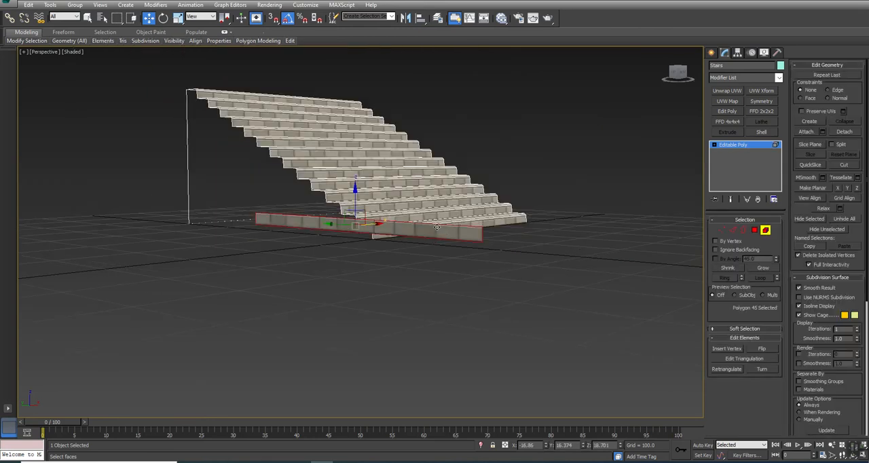
pyautogui.press('z')
pyautogui.press('e')
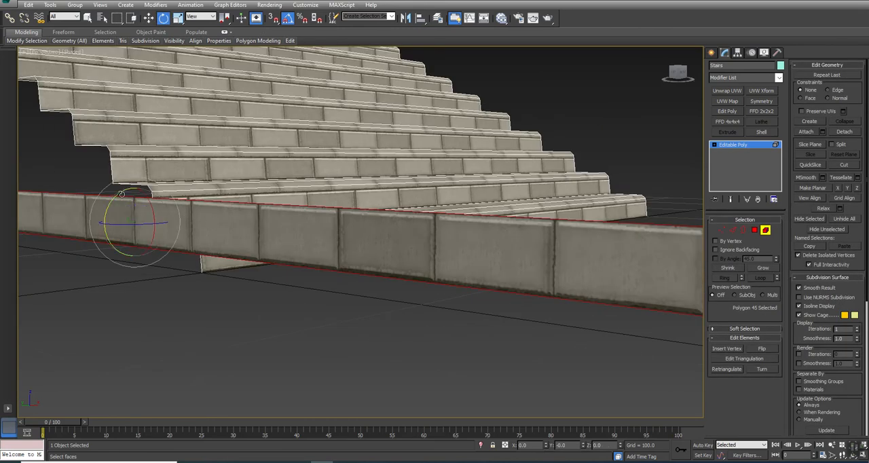
pyautogui.moveTo(138, 187); pyautogui.dragTo(167, 188)
pyautogui.click(471, 237)
# Step: Move the cloned brick strip so it lies flat as a cap along the upright strip's top edge
pyautogui.press('w')
pyautogui.moveTo(144, 209); pyautogui.dragTo(176, 186)
pyautogui.hotkey('alt', 'w')
pyautogui.middleClick(176, 186)
pyautogui.hotkey('alt', 'w')
pyautogui.scroll(-2, 436, 135)
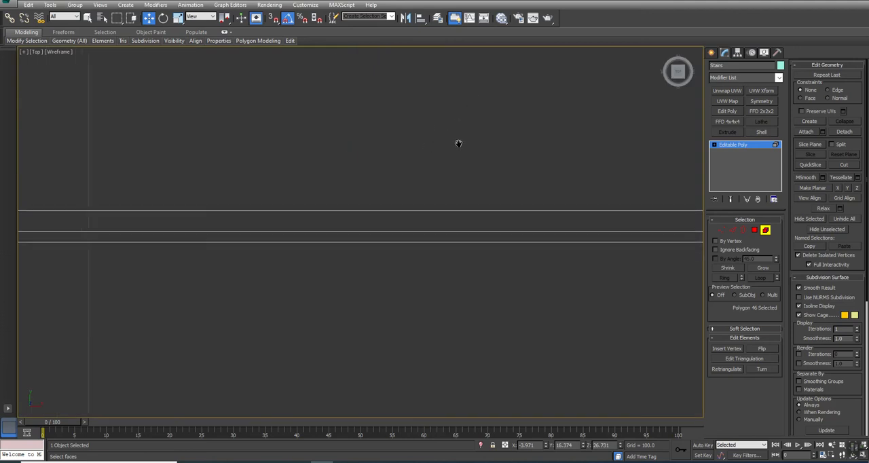
pyautogui.hotkey('alt', 'w')
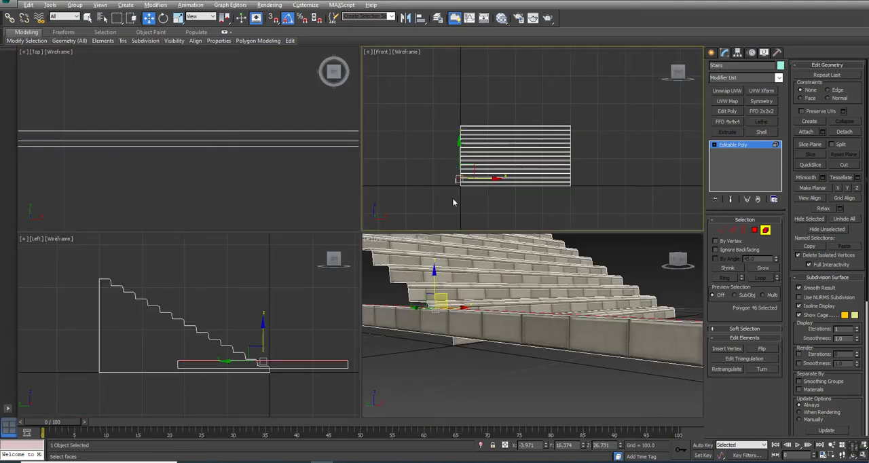
pyautogui.hotkey('alt', 'w')
pyautogui.scroll(6, 294, 267)
pyautogui.scroll(3, 377, 210)
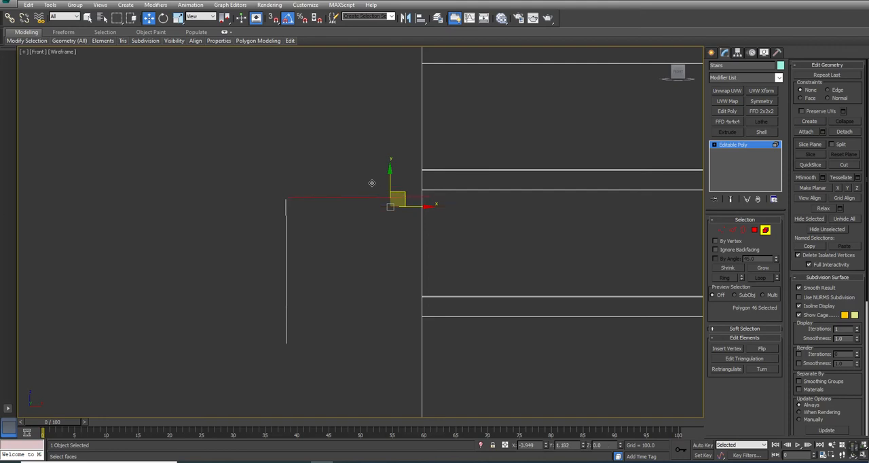
# Step: Weld the overlapping corner vertices where the upright and flat brick strips meet
pyautogui.press('1')
pyautogui.moveTo(262, 176); pyautogui.dragTo(294, 220)
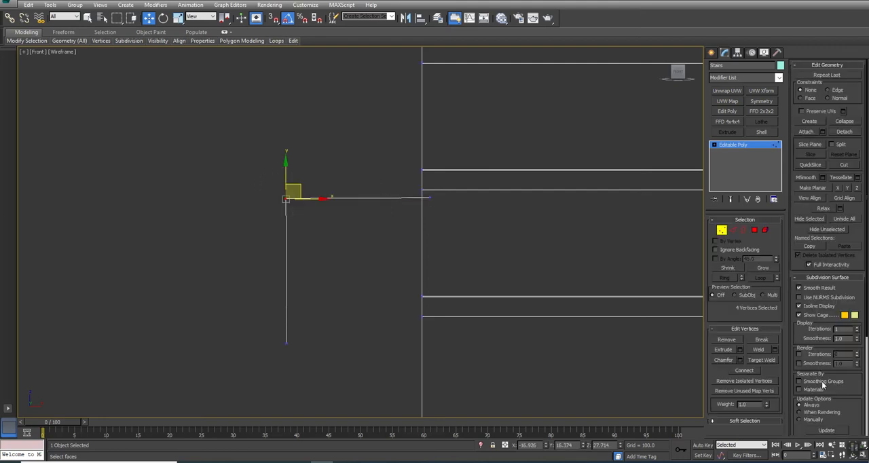
pyautogui.click(759, 350)
# Step: Select both brick strips as elements and move them further away from the staircase's side
pyautogui.click(765, 230)
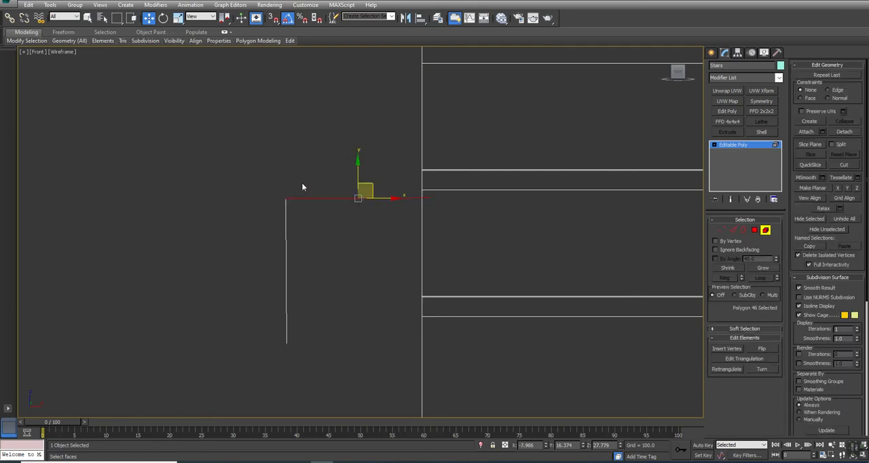
pyautogui.moveTo(260, 243); pyautogui.dragTo(260, 243)
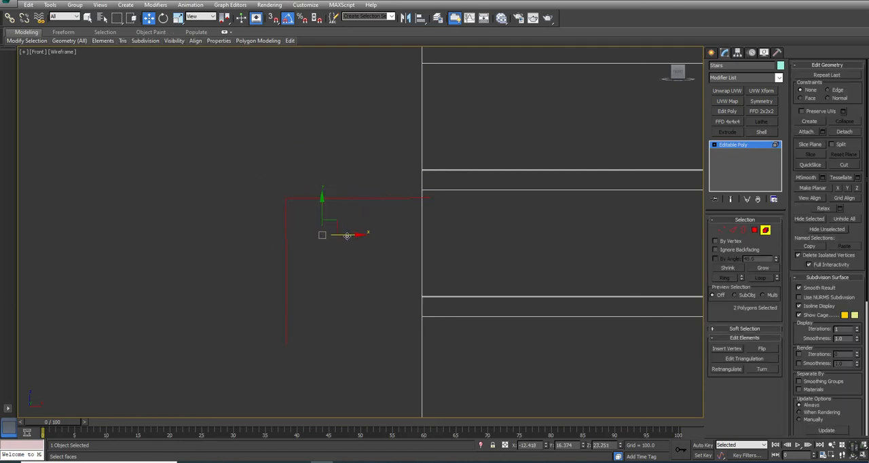
pyautogui.moveTo(351, 236); pyautogui.dragTo(223, 235)
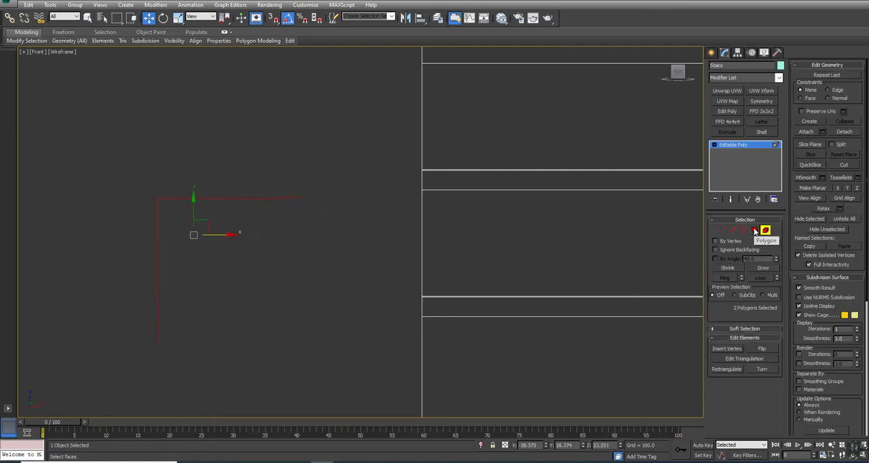
# Step: Clone the L-shaped strip pair as an element rotated 180 degrees and place it to close a square box section
pyautogui.press('e')
pyautogui.moveTo(208, 206); pyautogui.dragTo(293, 214)
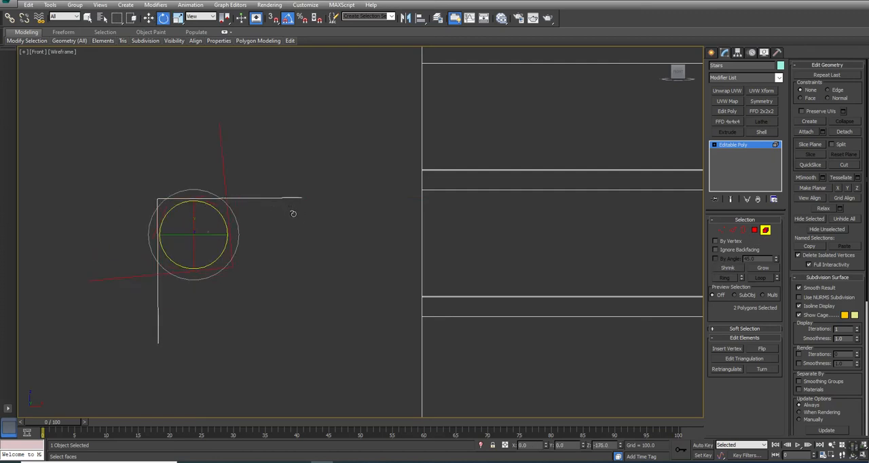
pyautogui.click(477, 242)
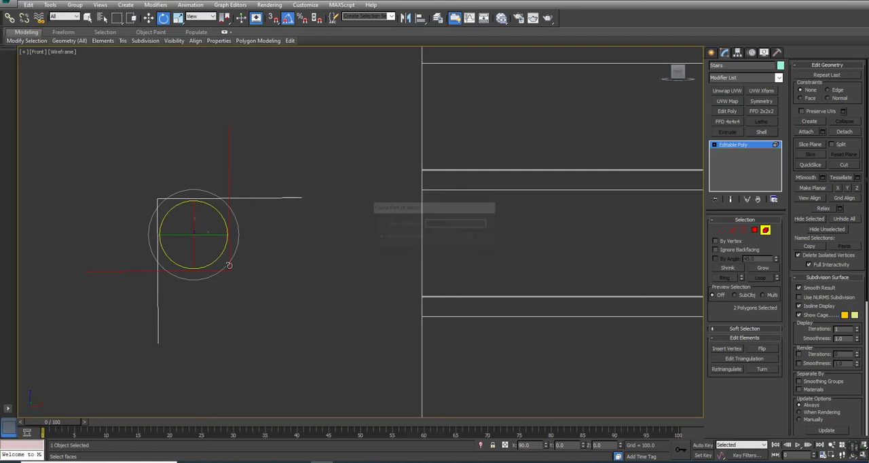
pyautogui.press('w')
pyautogui.moveTo(207, 228)
pyautogui.mouseDown()
pyautogui.moveTo(338, 285)
pyautogui.moveTo(281, 297)
pyautogui.mouseUp()
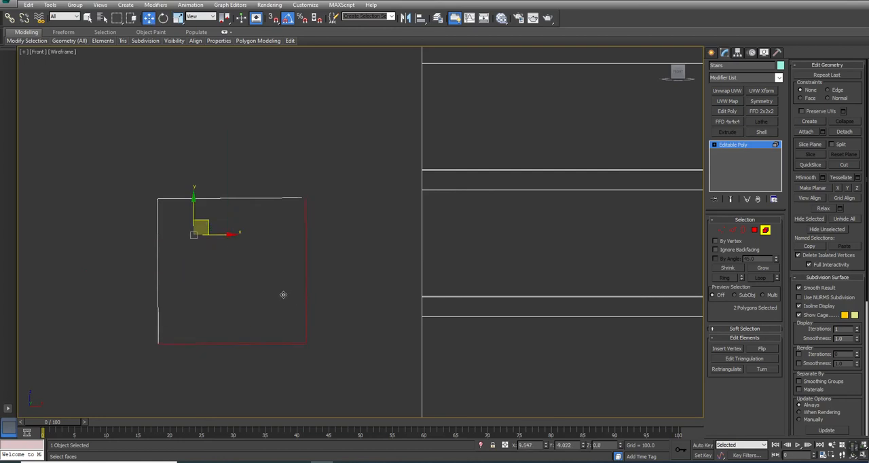
# Step: Try to weld the vertices at the two remaining open corners of the box section
pyautogui.press('1')
pyautogui.moveTo(322, 177); pyautogui.dragTo(267, 224)
pyautogui.keyDown('ctrl'); pyautogui.moveTo(190, 300); pyautogui.dragTo(124, 427); pyautogui.keyUp('ctrl')
pyautogui.click(754, 350)
pyautogui.click(351, 357)
pyautogui.hotkey('alt', 'w')
pyautogui.moveTo(595, 358); pyautogui.dragTo(586, 353, button='middle')
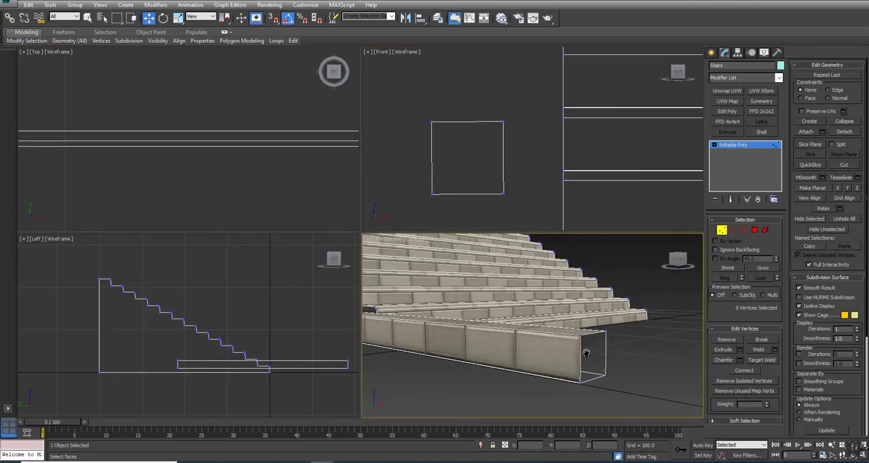
# Step: Select the vertices along the trim box's open borders and weld them with a threshold of 1.205
pyautogui.click(765, 231)
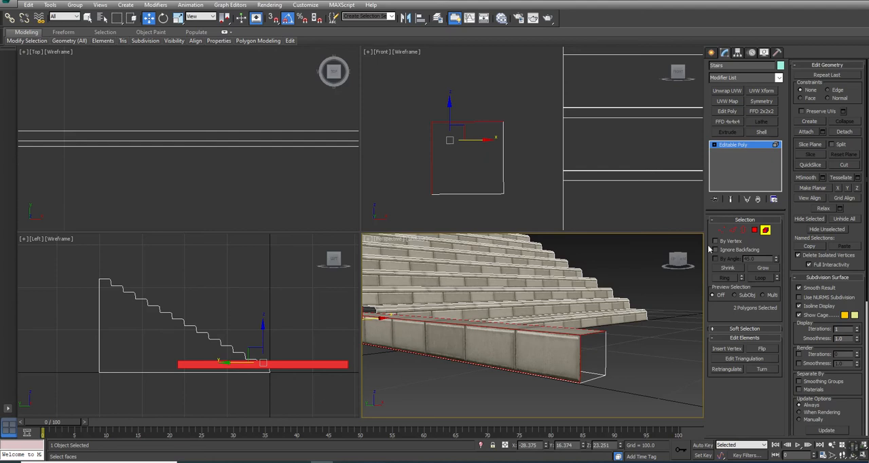
pyautogui.click(743, 230)
pyautogui.click(572, 393)
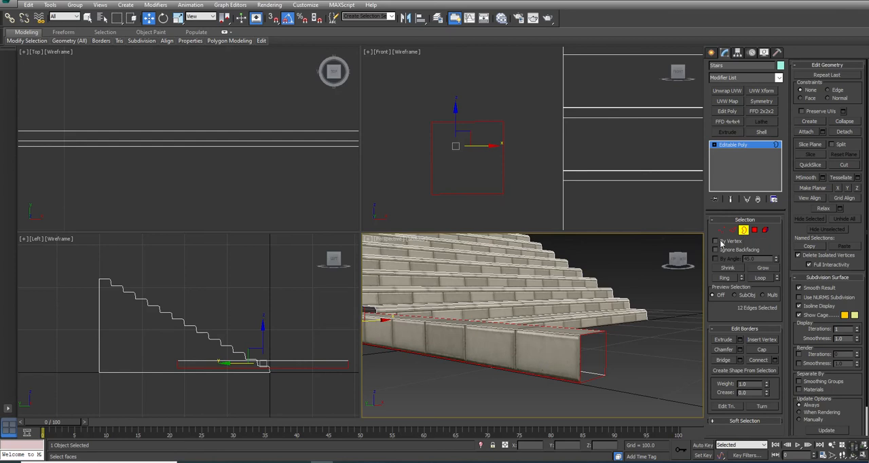
pyautogui.click(721, 230)
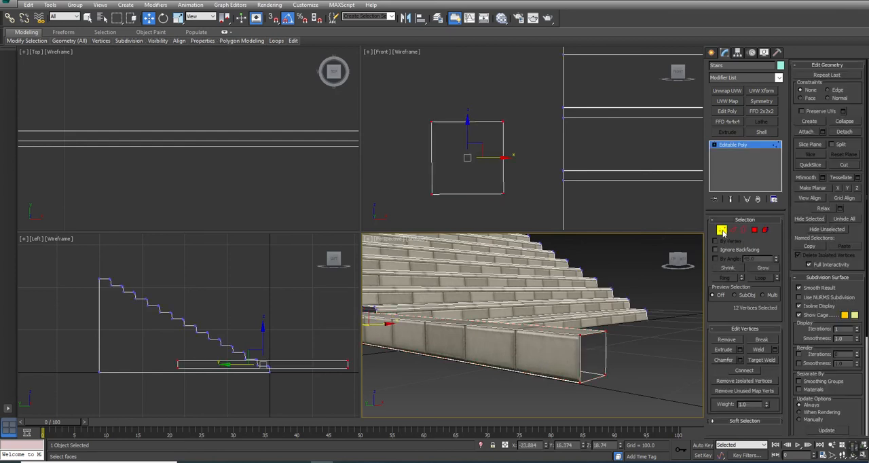
pyautogui.click(775, 349)
pyautogui.moveTo(540, 329); pyautogui.dragTo(538, 329)
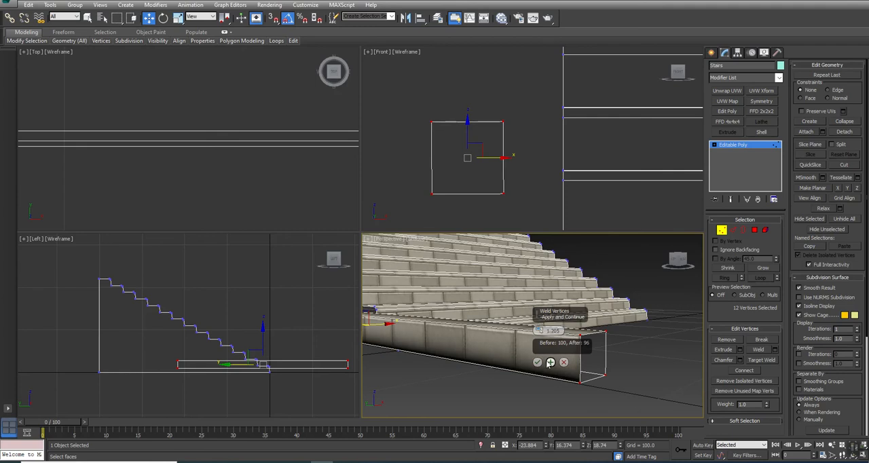
pyautogui.click(536, 362)
# Step: Select the whole trim box as an element and auto smooth its polygons at 45 degrees
pyautogui.click(765, 230)
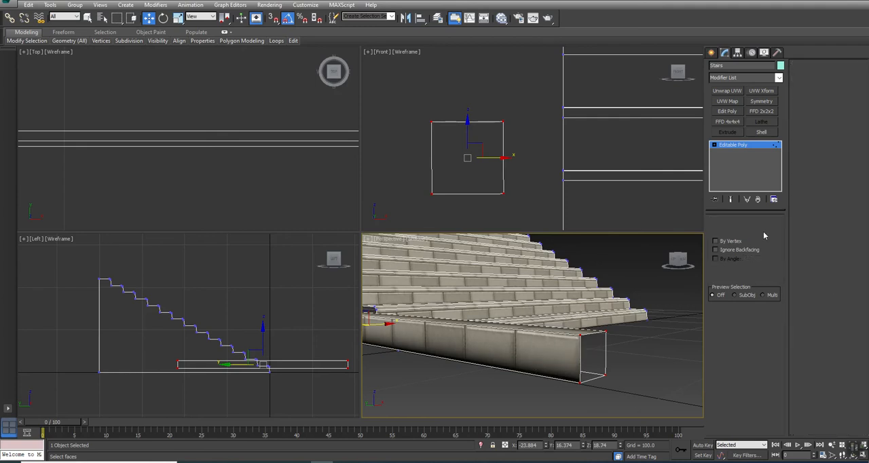
pyautogui.click(564, 343)
pyautogui.click(814, 277)
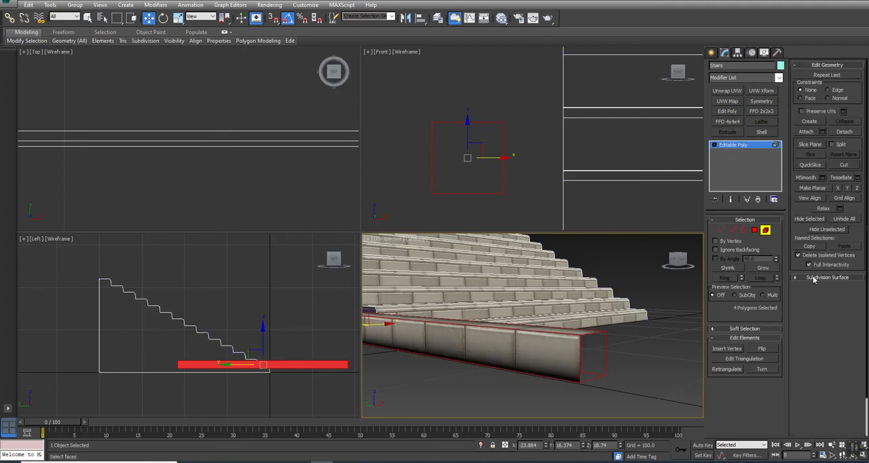
pyautogui.click(813, 420)
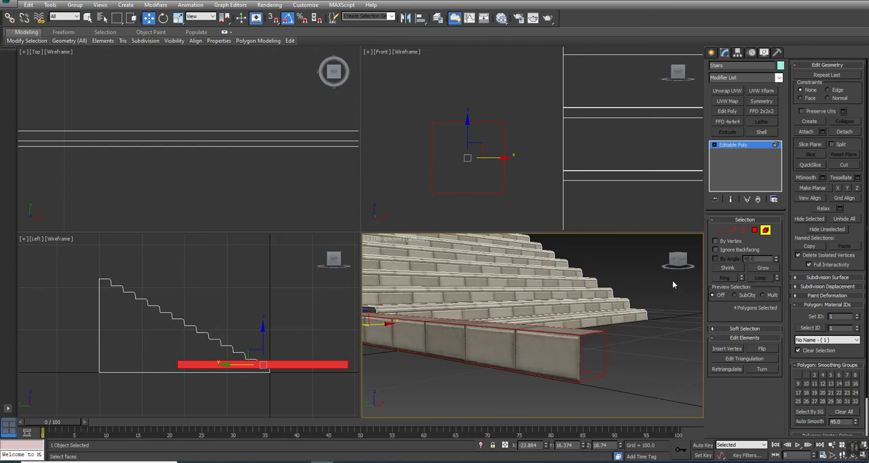
pyautogui.click(765, 230)
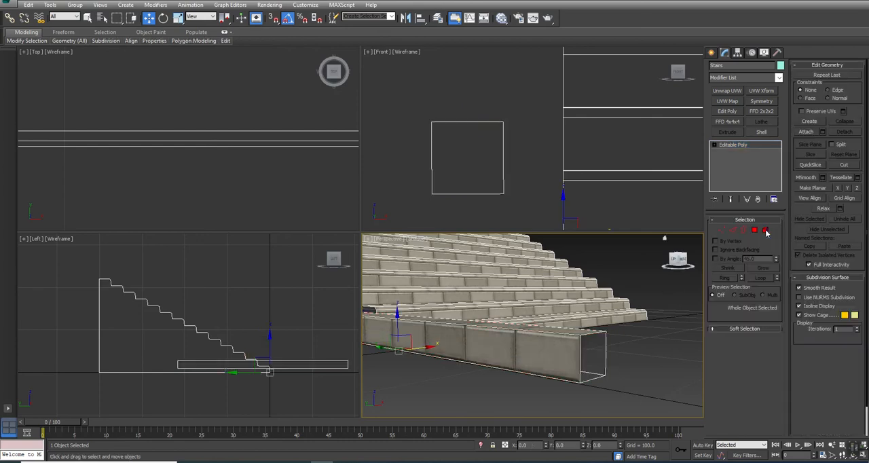
# Step: Move the trim box's front-end vertices to the bottom step and its back-end vertices up to the top step
pyautogui.click(720, 231)
pyautogui.rightClick(283, 372)
pyautogui.hotkey('alt', 'w')
pyautogui.moveTo(616, 251); pyautogui.dragTo(692, 346)
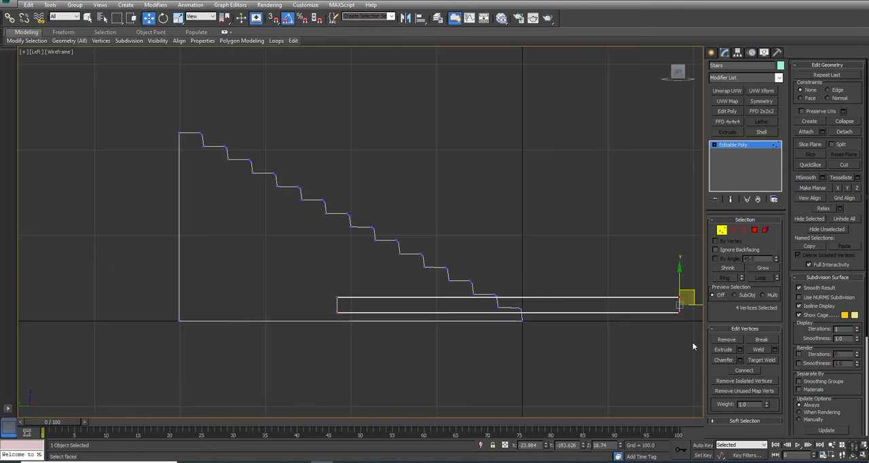
pyautogui.moveTo(690, 294); pyautogui.dragTo(539, 300)
pyautogui.moveTo(354, 283); pyautogui.dragTo(318, 332)
pyautogui.moveTo(352, 294); pyautogui.dragTo(183, 132)
# Step: Set the Y position of the trim's back-end vertices and of the staircase's back wall vertices to 400
pyautogui.scroll(2, 191, 123)
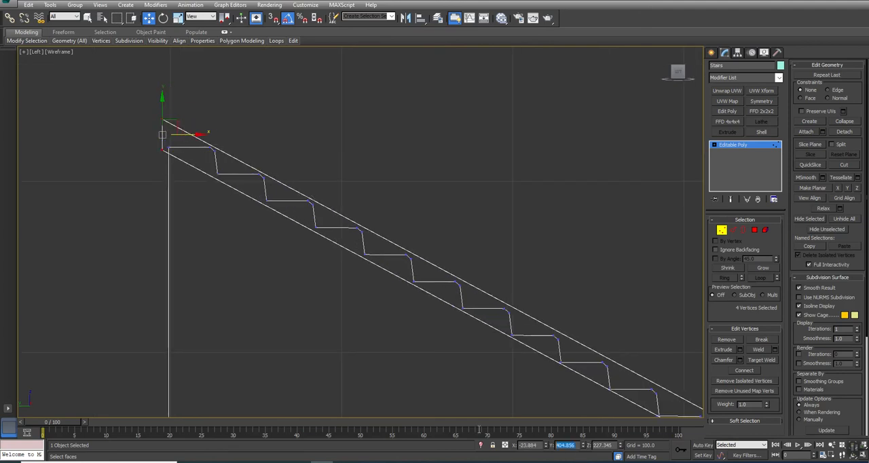
pyautogui.write('0')
pyautogui.press('Return')
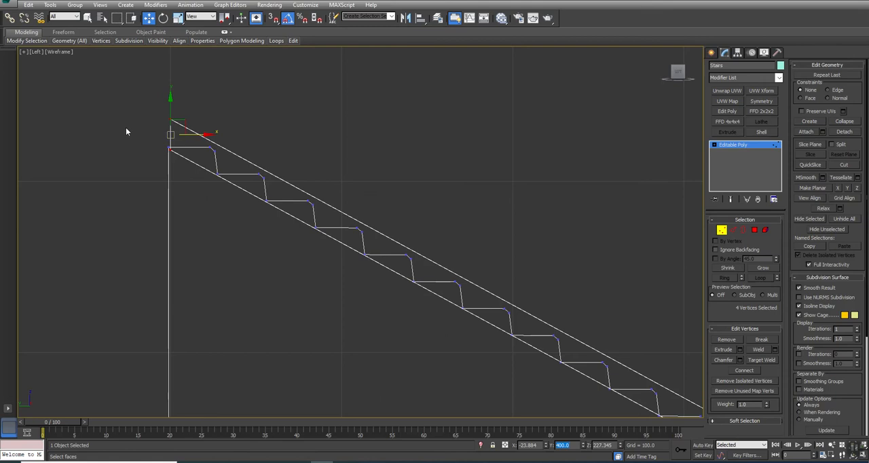
pyautogui.moveTo(176, 189); pyautogui.dragTo(169, 179)
pyautogui.moveTo(243, 391); pyautogui.dragTo(257, 106, button='middle')
pyautogui.keyDown('ctrl'); pyautogui.moveTo(114, 218); pyautogui.dragTo(244, 351); pyautogui.keyUp('ctrl')
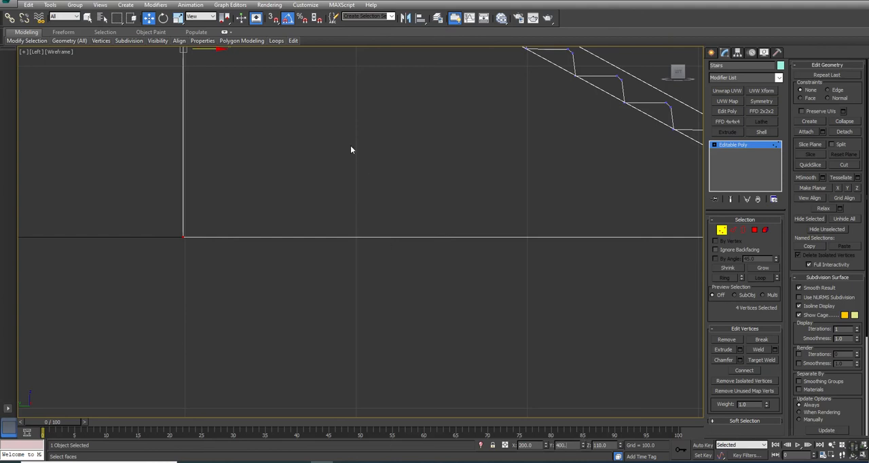
pyautogui.scroll(-6, 339, 176)
pyautogui.scroll(4, 244, 92)
# Step: Lower the four vertices at the trim's upper back end slightly along the back wall
pyautogui.moveTo(270, 89); pyautogui.dragTo(325, 180)
pyautogui.keyDown('ctrl'); pyautogui.moveTo(299, 248); pyautogui.dragTo(290, 229); pyautogui.keyUp('ctrl')
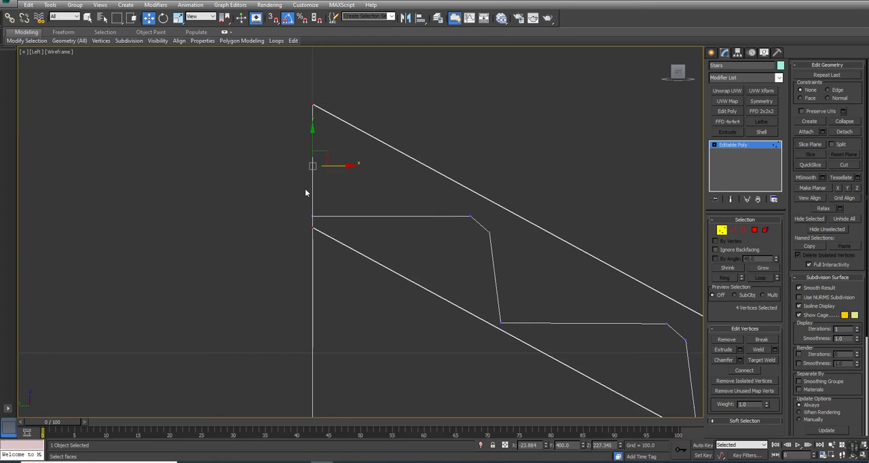
pyautogui.moveTo(312, 139); pyautogui.dragTo(310, 153)
# Step: Select the four vertices at the trim's lower front end and set their Y position to 0
pyautogui.scroll(-6, 340, 181)
pyautogui.moveTo(602, 332); pyautogui.dragTo(248, 190, button='middle')
pyautogui.moveTo(516, 365); pyautogui.dragTo(466, 226, button='middle')
pyautogui.moveTo(632, 197); pyautogui.dragTo(586, 285)
pyautogui.click(561, 444)
pyautogui.write('0')
pyautogui.press('Return')
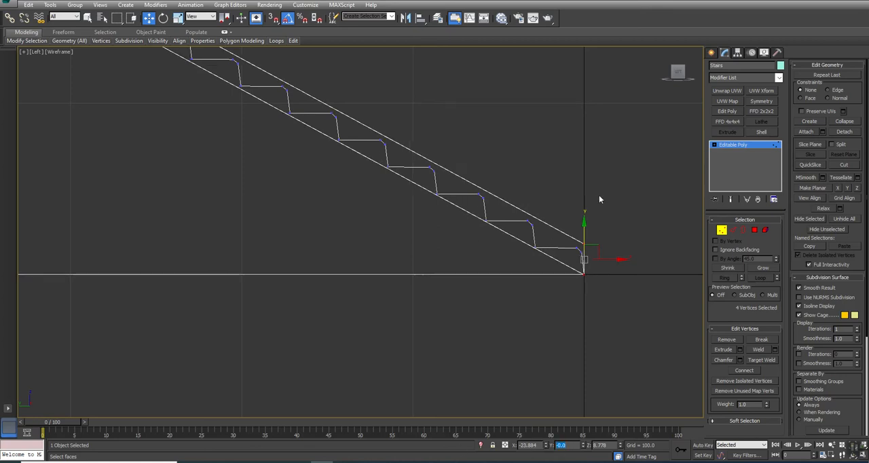
# Step: Lower the two upper vertices at the trim's front end slightly, above the bottom step
pyautogui.moveTo(406, 217); pyautogui.dragTo(608, 380, button='middle')
pyautogui.moveTo(352, 208); pyautogui.dragTo(323, 184, button='middle')
pyautogui.scroll(-2, 322, 184)
pyautogui.scroll(-2, 323, 184)
pyautogui.scroll(6, 574, 290)
pyautogui.moveTo(477, 297); pyautogui.dragTo(476, 296)
pyautogui.moveTo(487, 265); pyautogui.dragTo(487, 272)
pyautogui.scroll(-2, 479, 275)
pyautogui.moveTo(123, 102); pyautogui.dragTo(434, 207, button='middle')
pyautogui.scroll(-3, 434, 207)
pyautogui.scroll(4, 330, 131)
pyautogui.scroll(-6, 329, 131)
pyautogui.moveTo(559, 299); pyautogui.dragTo(398, 248, button='middle')
# Step: Select the sloped trim as an element and scale it narrower across its width
pyautogui.hotkey('alt', 'w')
pyautogui.scroll(2, 427, 296)
pyautogui.hotkey('alt', 'w')
pyautogui.keyDown('alt'); pyautogui.moveTo(400, 285); pyautogui.dragTo(300, 253, button='middle'); pyautogui.keyUp('alt')
pyautogui.scroll(-5, 327, 276)
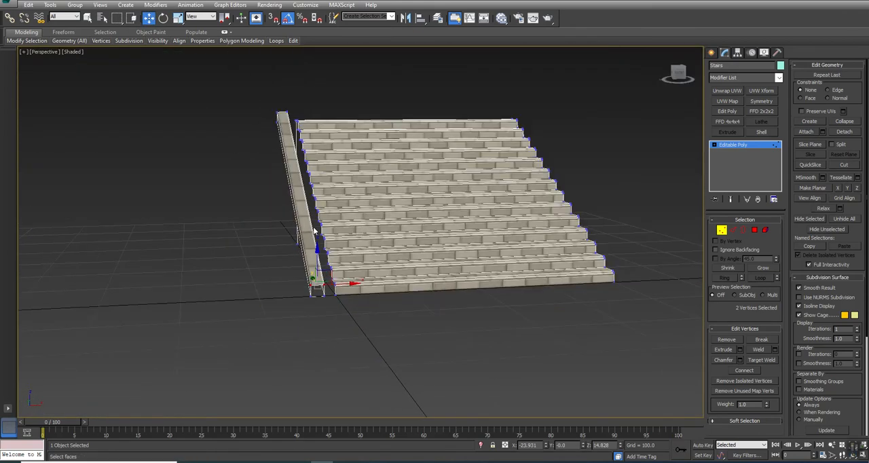
pyautogui.scroll(3, 314, 230)
pyautogui.click(765, 231)
pyautogui.click(306, 183)
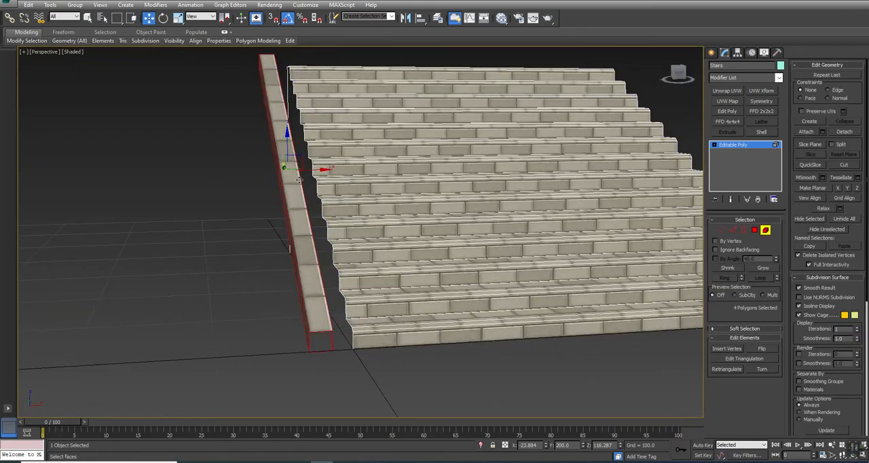
pyautogui.press('r')
pyautogui.moveTo(251, 170); pyautogui.dragTo(292, 183)
pyautogui.click(764, 230)
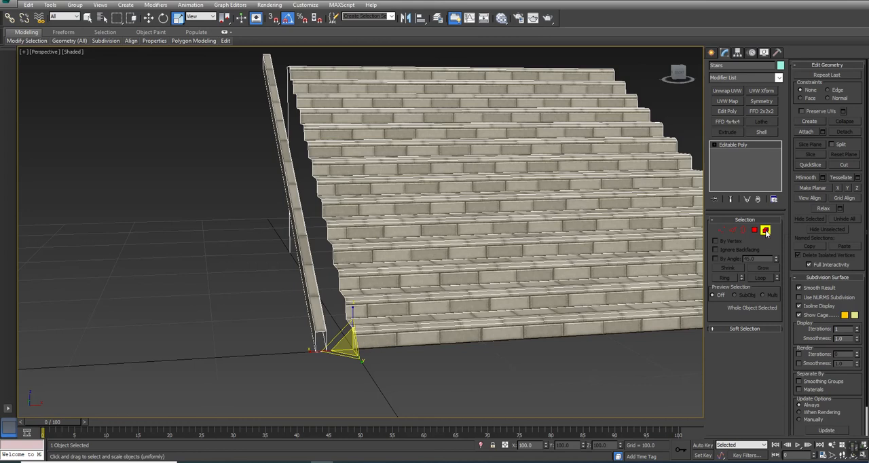
# Step: Move the narrowed trim sideways onto the stairs so its outer face lines up with the staircase's side edge
pyautogui.click(765, 231)
pyautogui.hotkey('alt', 'w')
pyautogui.rightClick(189, 124)
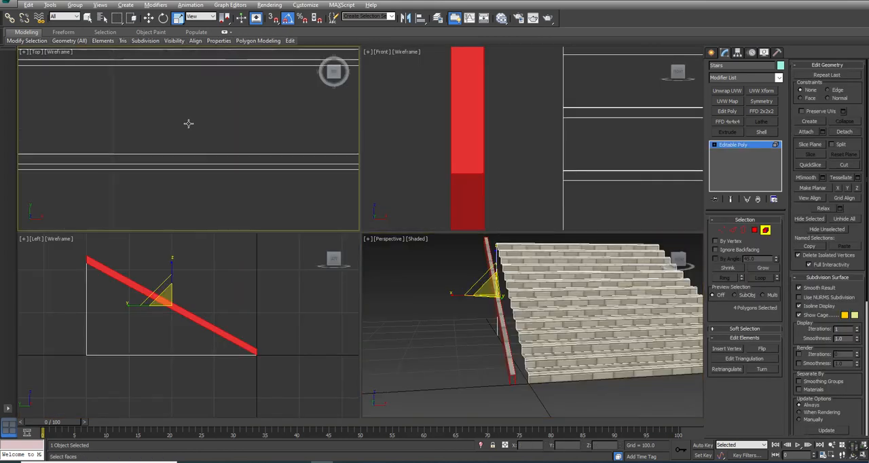
pyautogui.hotkey('alt', 'w')
pyautogui.press('z')
pyautogui.press('w')
pyautogui.moveTo(393, 230); pyautogui.dragTo(405, 237)
# Step: Select the staircase's open border along the side where the trim sits
pyautogui.click(555, 200)
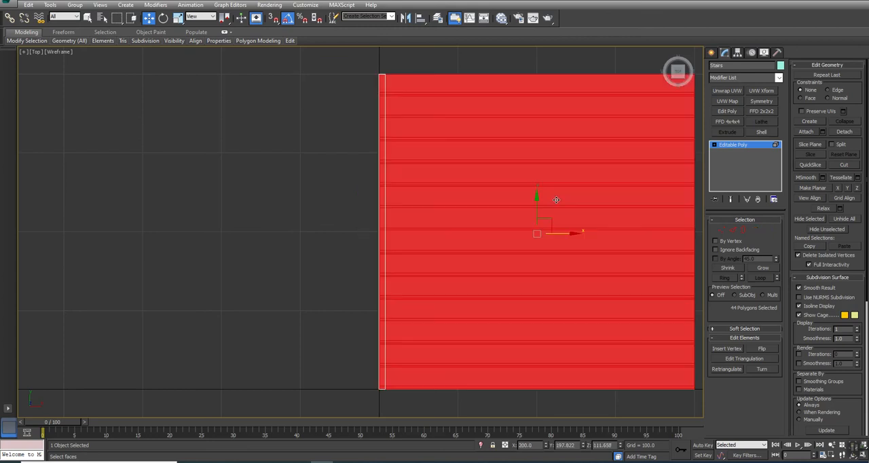
pyautogui.click(743, 230)
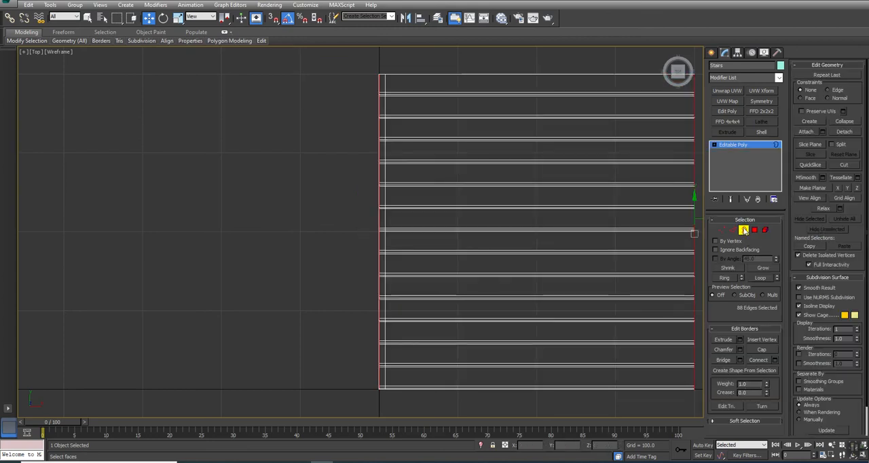
pyautogui.scroll(-3, 483, 143)
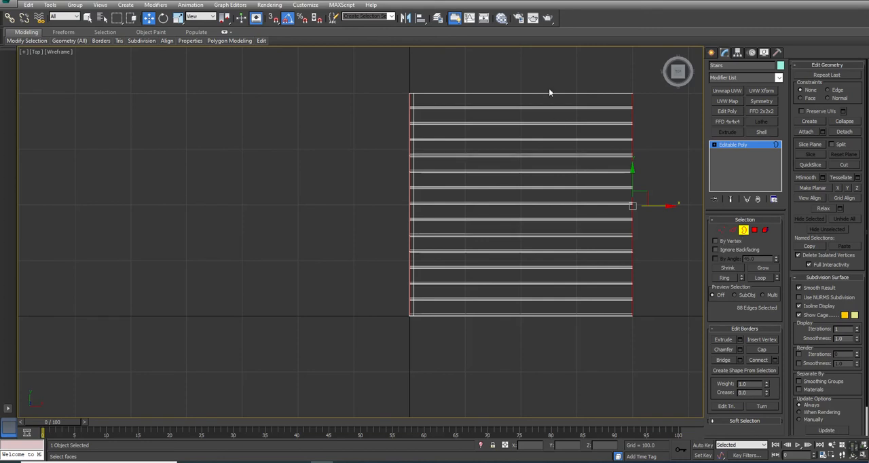
pyautogui.click(721, 230)
pyautogui.click(597, 355)
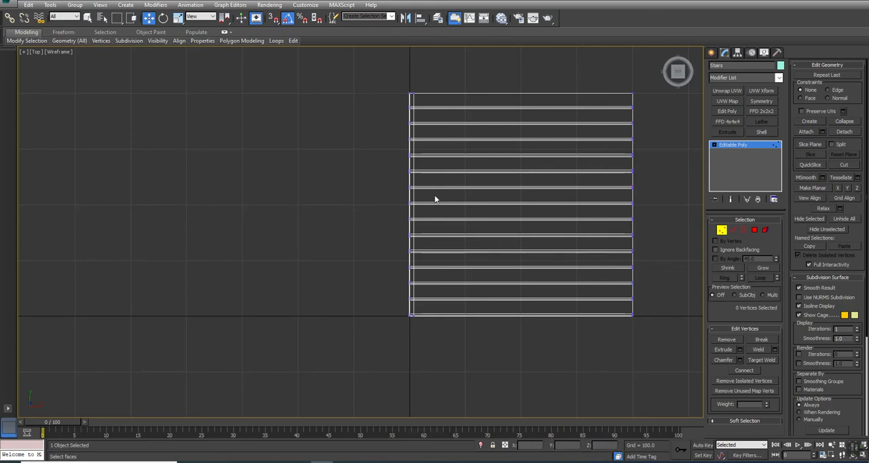
pyautogui.hotkey('ctrl', 'z')
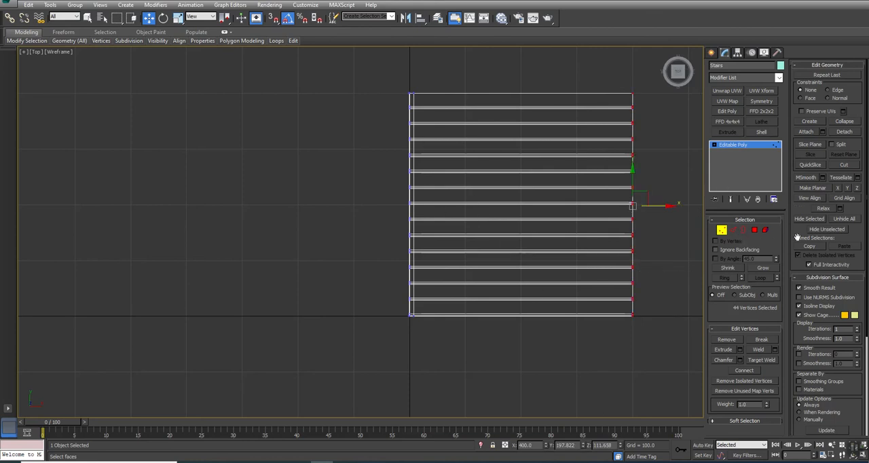
pyautogui.click(741, 230)
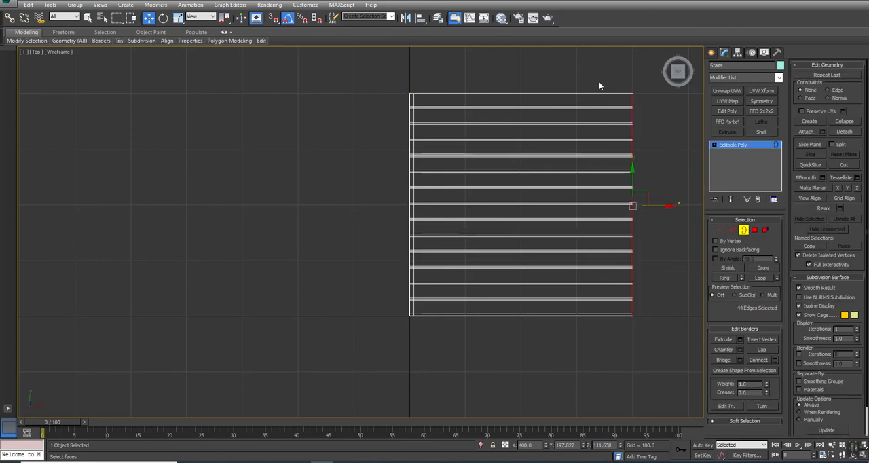
pyautogui.hotkey('alt', 'w')
pyautogui.rightClick(578, 342)
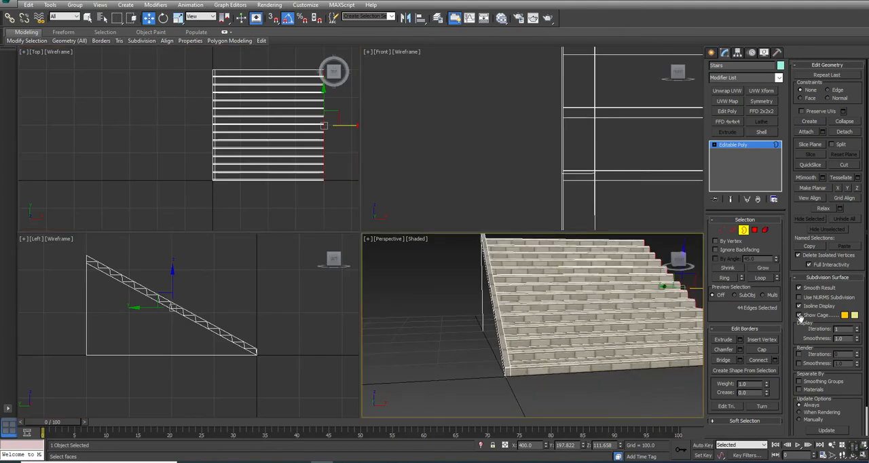
pyautogui.moveTo(178, 96); pyautogui.dragTo(292, 157)
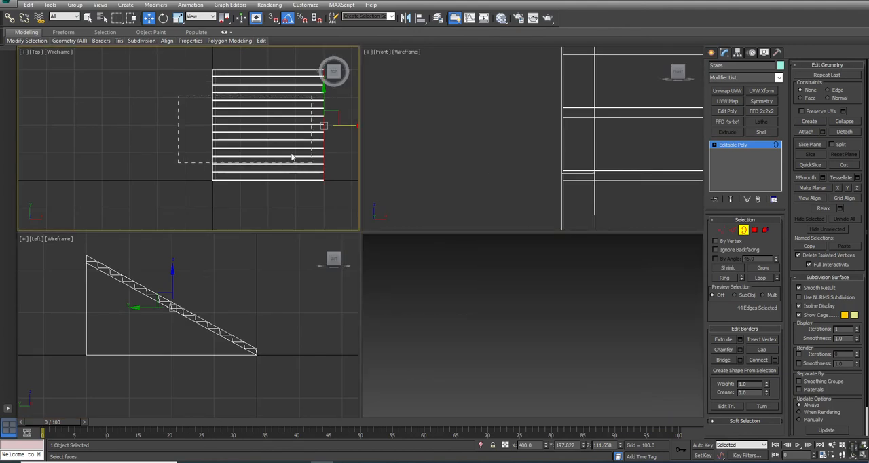
pyautogui.moveTo(260, 133); pyautogui.dragTo(260, 130)
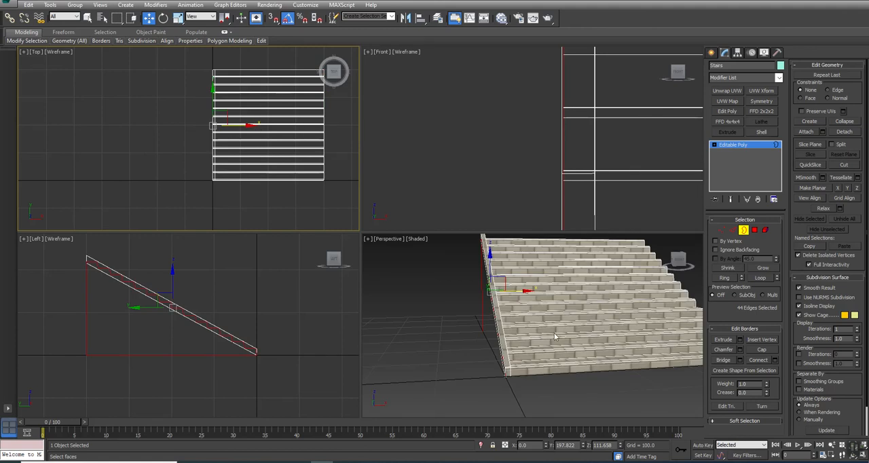
# Step: Delete the large polygons closing the underside and the back of the staircase
pyautogui.keyDown('alt'); pyautogui.moveTo(543, 351); pyautogui.dragTo(566, 303, button='middle'); pyautogui.keyUp('alt')
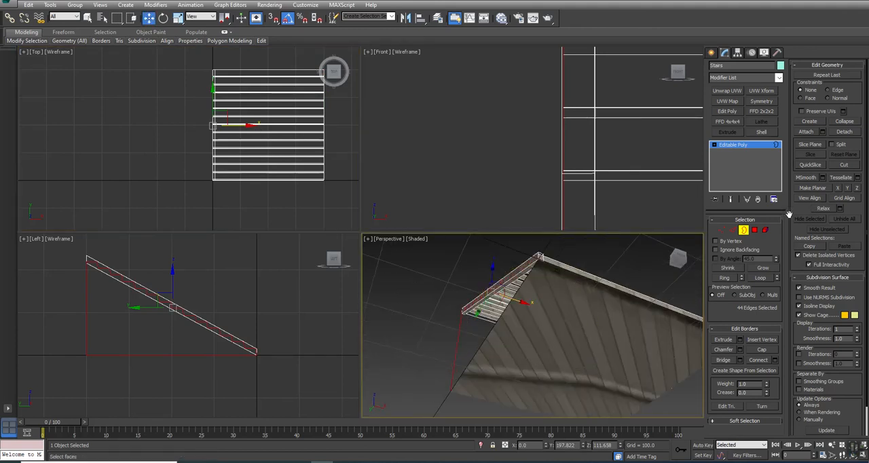
pyautogui.keyDown('ctrl'); pyautogui.click(754, 230); pyautogui.keyUp('ctrl')
pyautogui.press('Delete')
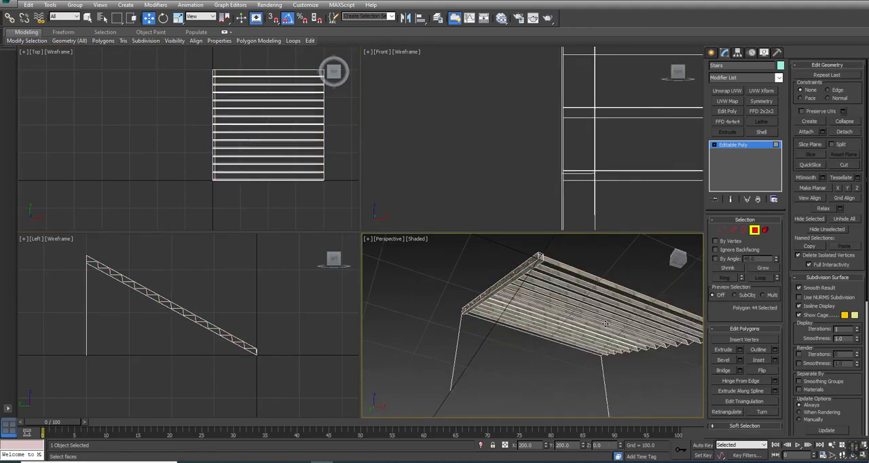
pyautogui.click(538, 373)
pyautogui.press('Delete')
# Step: Select the step vertices on the trim side and move them inward to about X 5.68, within the trim's width
pyautogui.click(743, 230)
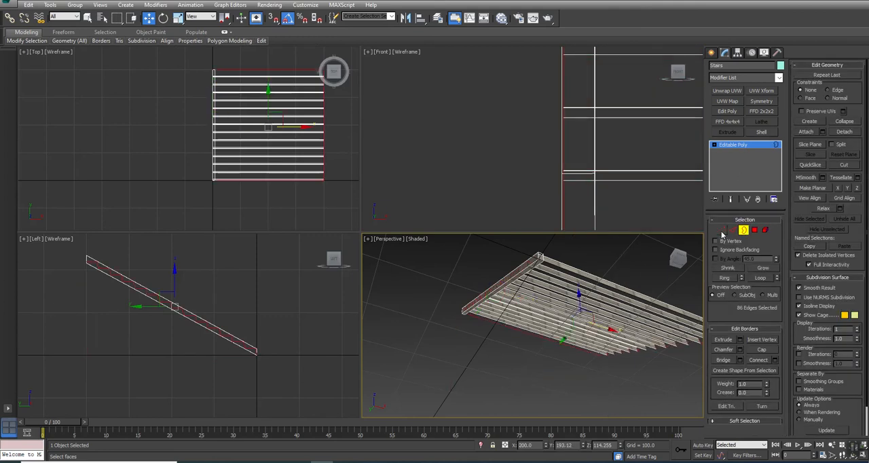
pyautogui.keyDown('ctrl'); pyautogui.click(722, 231); pyautogui.keyUp('ctrl')
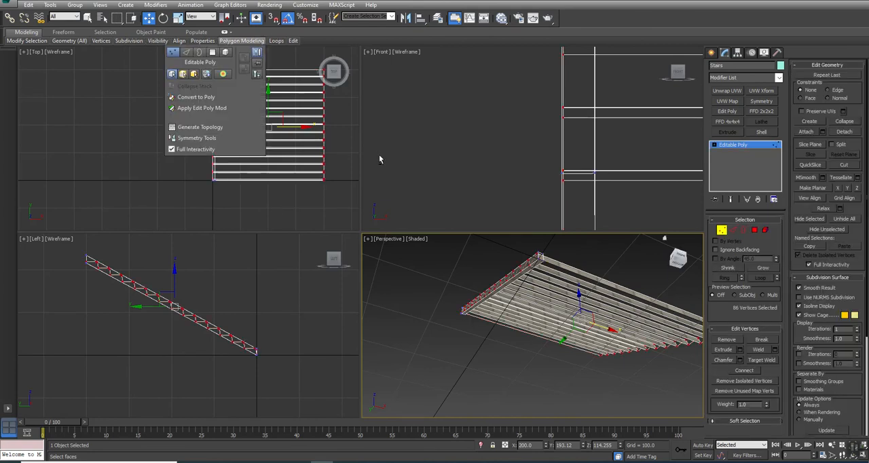
pyautogui.keyDown('alt'); pyautogui.moveTo(288, 209); pyautogui.dragTo(384, 15); pyautogui.keyUp('alt')
pyautogui.scroll(5, 247, 99)
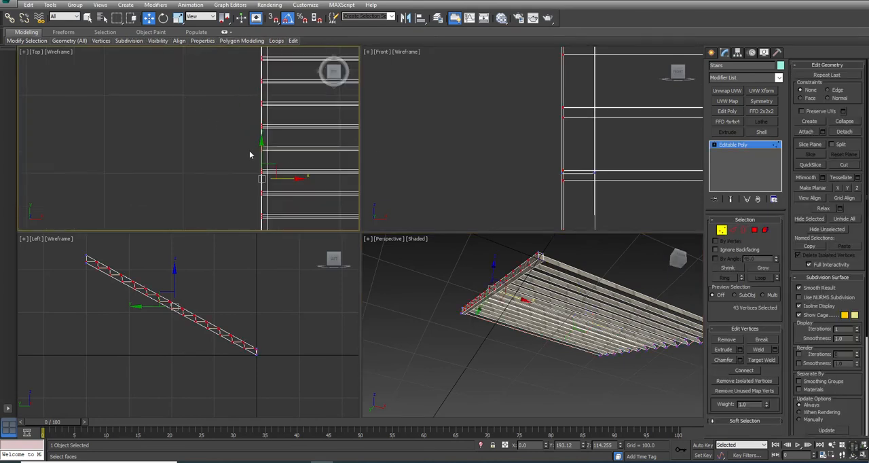
pyautogui.moveTo(284, 177); pyautogui.dragTo(288, 178)
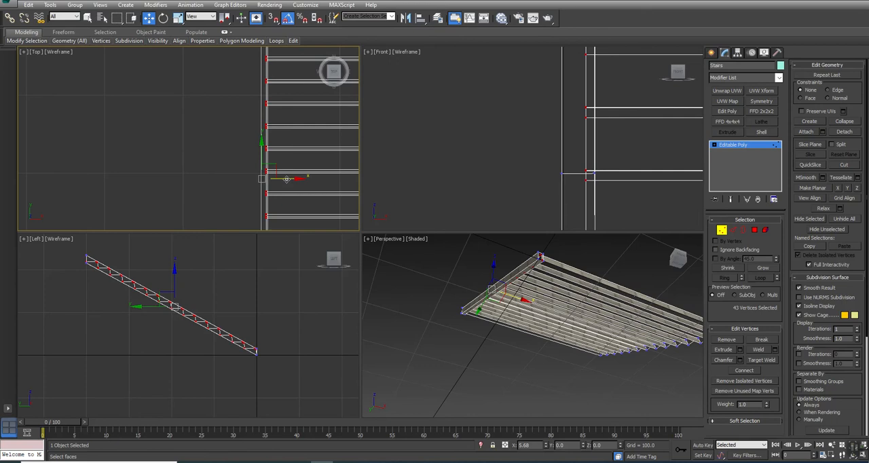
# Step: Examine how the steps meet the side trim in the perspective view
pyautogui.keyDown('alt'); pyautogui.moveTo(526, 291); pyautogui.dragTo(527, 297, button='middle'); pyautogui.keyUp('alt')
pyautogui.hotkey('alt', 'w')
pyautogui.hotkey('ctrl', 'r')
pyautogui.moveTo(377, 229); pyautogui.dragTo(371, 267)
pyautogui.rightClick(371, 266)
pyautogui.scroll(-3, 372, 266)
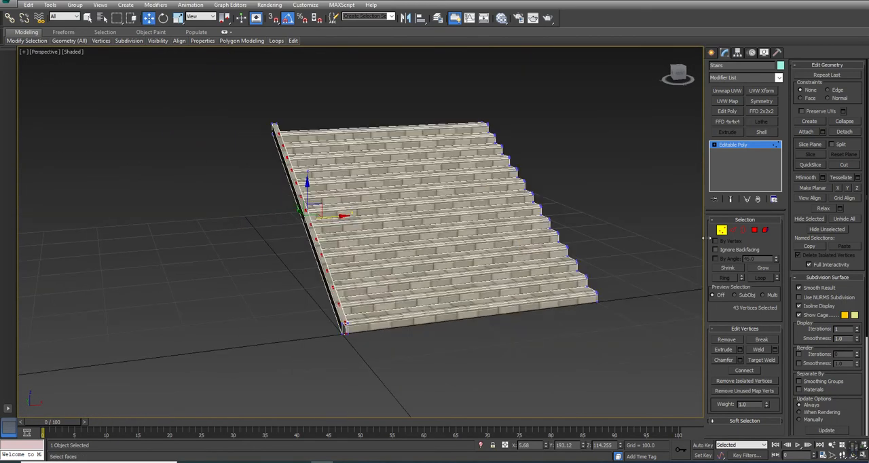
pyautogui.click(732, 230)
pyautogui.moveTo(377, 285); pyautogui.dragTo(360, 255, button='middle')
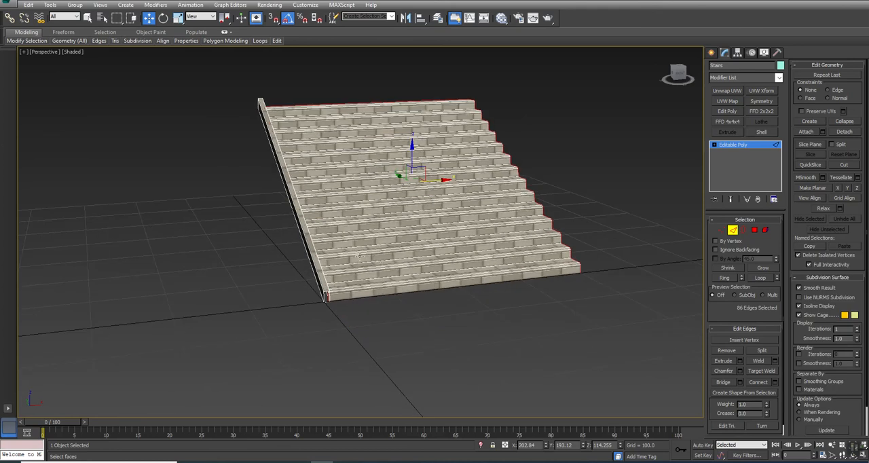
# Step: Copy the sloped trim element to the opposite side of the staircase, aligning its outer face with that side's edge
pyautogui.click(765, 230)
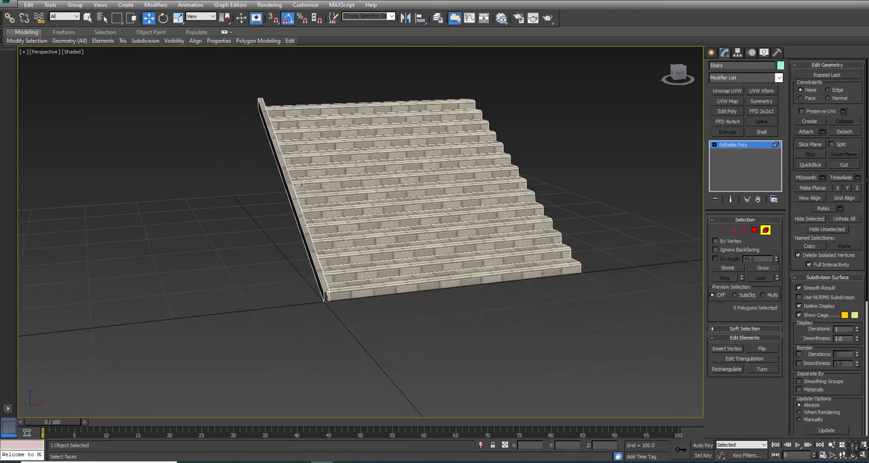
pyautogui.click(290, 190)
pyautogui.hotkey('alt', 'w')
pyautogui.moveTo(203, 137); pyautogui.dragTo(160, 119, button='middle')
pyautogui.hotkey('alt', 'w')
pyautogui.moveTo(475, 252); pyautogui.dragTo(97, 224, button='middle')
pyautogui.moveTo(68, 230)
pyautogui.mouseDown()
pyautogui.moveTo(502, 258)
pyautogui.moveTo(491, 248)
pyautogui.mouseUp()
pyautogui.click(473, 236)
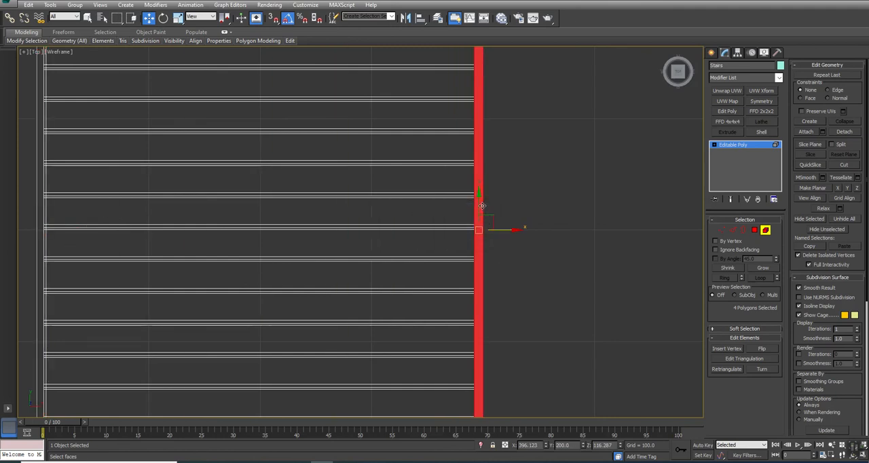
pyautogui.scroll(5, 479, 206)
pyautogui.scroll(-6, 479, 205)
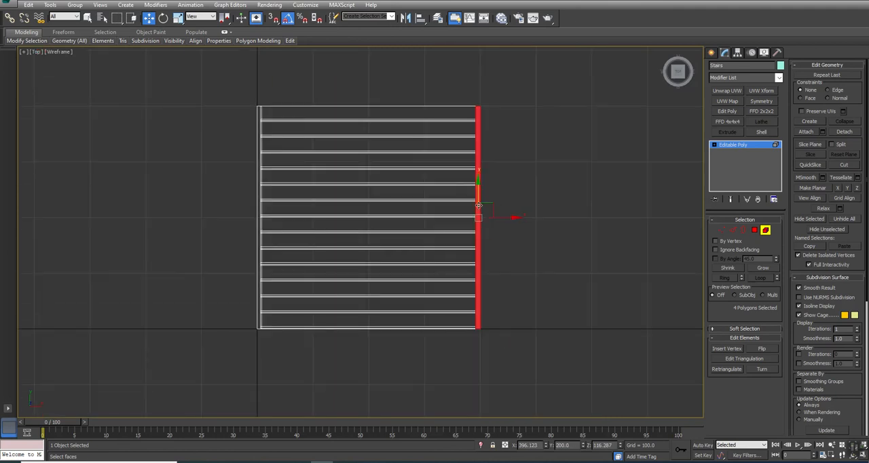
# Step: Select the step vertices on the copied trim's side and move them inward to about X 393, within the trim's width
pyautogui.click(742, 230)
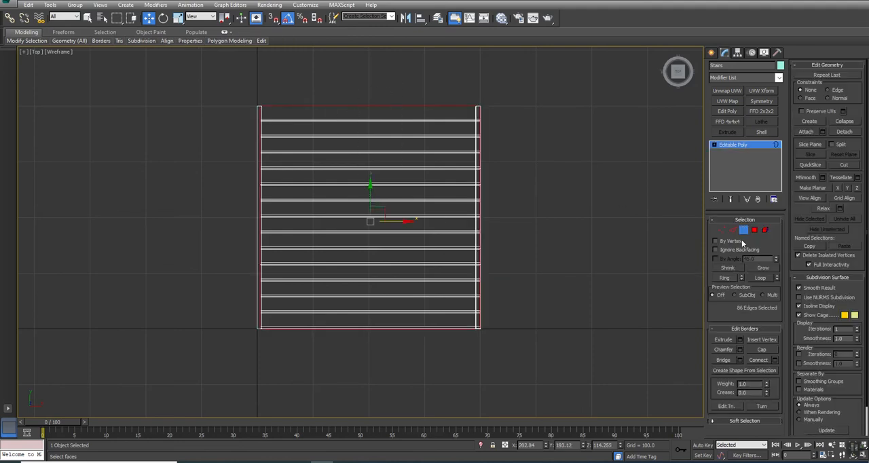
pyautogui.click(721, 230)
pyautogui.moveTo(316, 95); pyautogui.dragTo(505, 339)
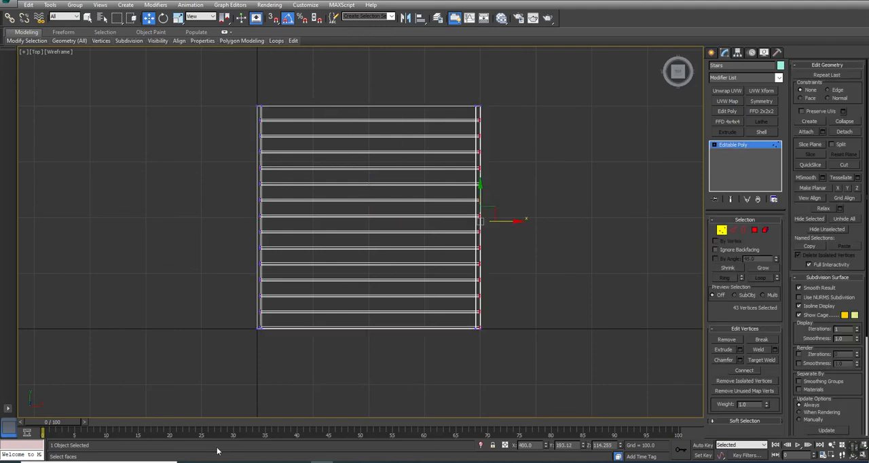
pyautogui.scroll(3, 511, 200)
pyautogui.scroll(2, 511, 198)
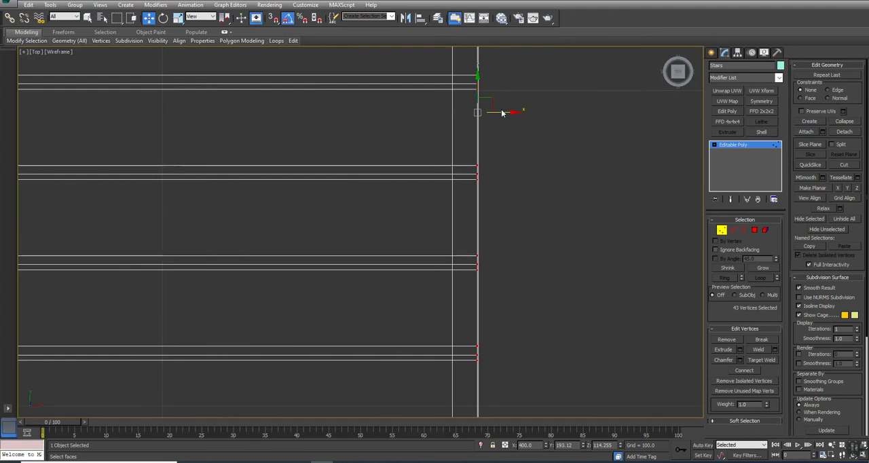
pyautogui.moveTo(501, 110); pyautogui.dragTo(478, 112)
# Step: Select the open borders at the lower front ends of both trims and cap them
pyautogui.hotkey('alt', 'w')
pyautogui.rightClick(649, 363)
pyautogui.hotkey('alt', 'w')
pyautogui.hotkey('ctrl', 'r')
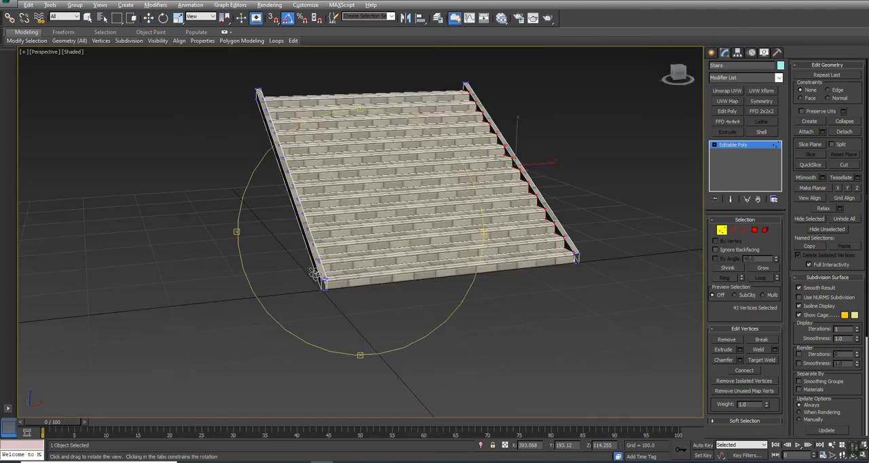
pyautogui.moveTo(347, 307); pyautogui.dragTo(381, 294)
pyautogui.scroll(5, 375, 283)
pyautogui.scroll(-2, 375, 283)
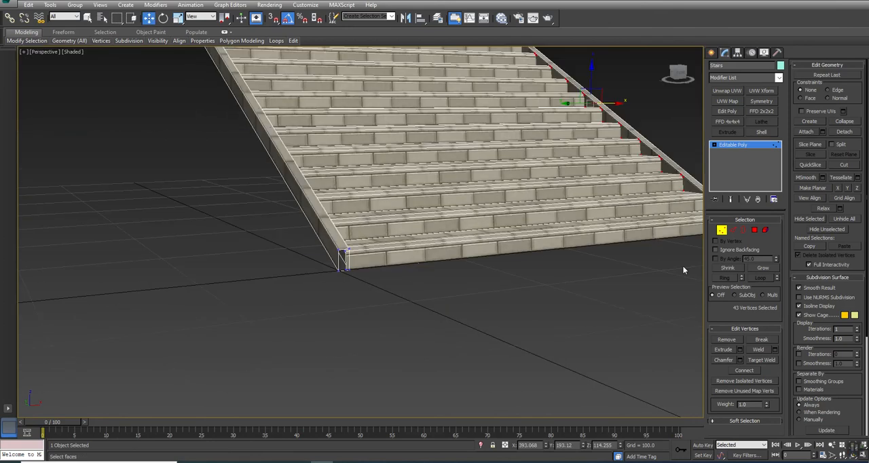
pyautogui.click(743, 229)
pyautogui.click(341, 259)
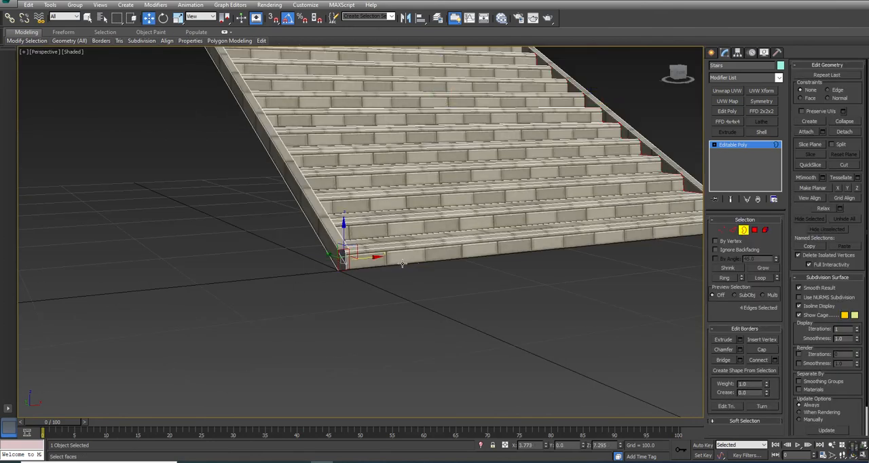
pyautogui.moveTo(498, 258); pyautogui.dragTo(397, 278, button='middle')
pyautogui.keyDown('ctrl'); pyautogui.click(653, 240); pyautogui.keyUp('ctrl')
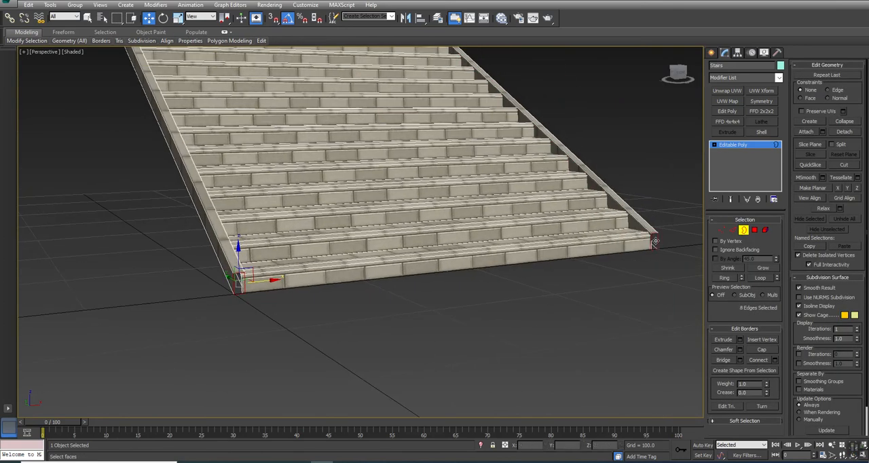
pyautogui.click(762, 349)
# Step: Select the open borders at the upper rear ends of both trims and cap them
pyautogui.scroll(-6, 273, 191)
pyautogui.moveTo(272, 191); pyautogui.dragTo(406, 270, button='middle')
pyautogui.click(379, 327)
pyautogui.keyDown('ctrl'); pyautogui.click(187, 282); pyautogui.keyUp('ctrl')
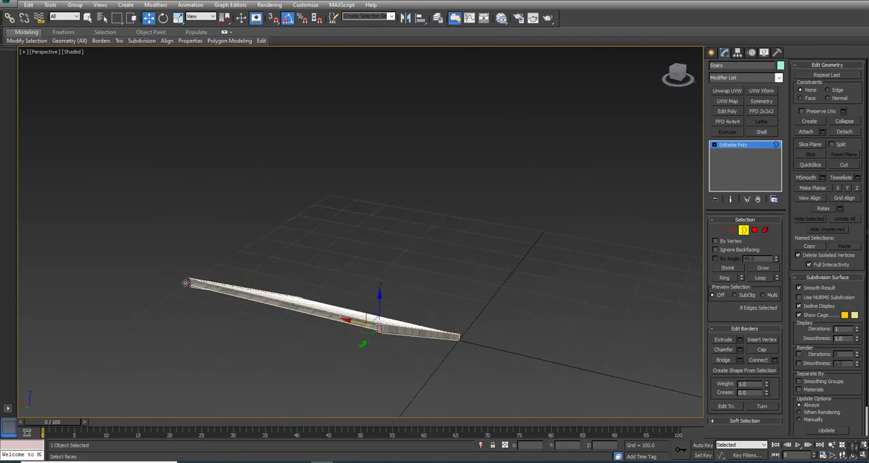
pyautogui.scroll(5, 187, 282)
pyautogui.click(756, 349)
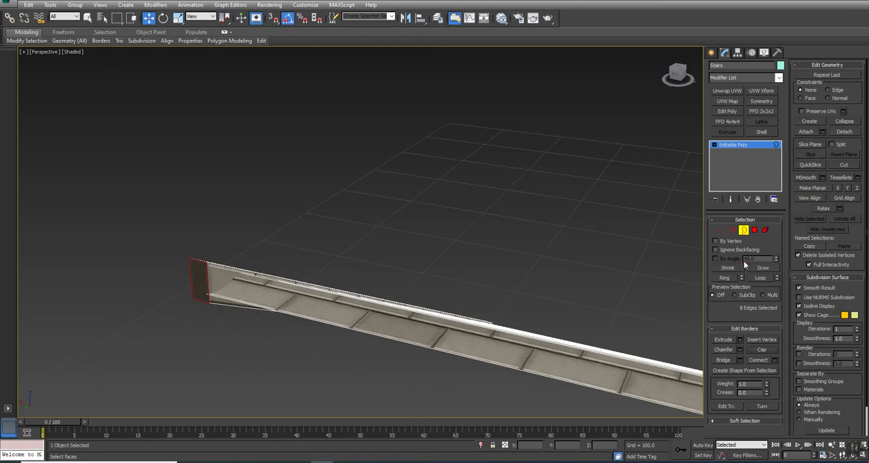
# Step: Extend the lower edge at the back of the steps downward into a new strip reaching the trims' underside
pyautogui.click(746, 230)
pyautogui.scroll(-5, 475, 285)
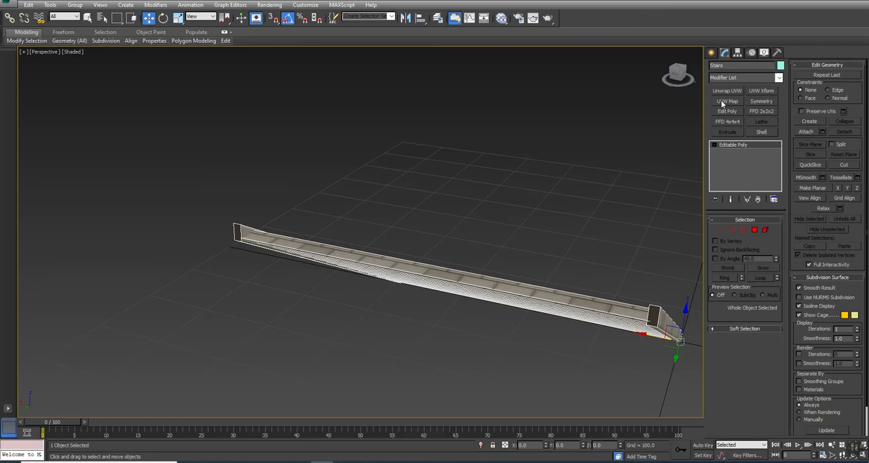
pyautogui.click(733, 231)
pyautogui.doubleClick(609, 314)
pyautogui.keyDown('alt'); pyautogui.moveTo(309, 305); pyautogui.dragTo(287, 290, button='middle'); pyautogui.keyUp('alt')
pyautogui.moveTo(499, 401); pyautogui.dragTo(425, 309, button='middle')
pyautogui.keyDown('shift'); pyautogui.moveTo(327, 116); pyautogui.dragTo(327, 128); pyautogui.keyUp('shift')
pyautogui.keyDown('alt'); pyautogui.moveTo(337, 141); pyautogui.dragTo(356, 232, button='middle'); pyautogui.keyUp('alt')
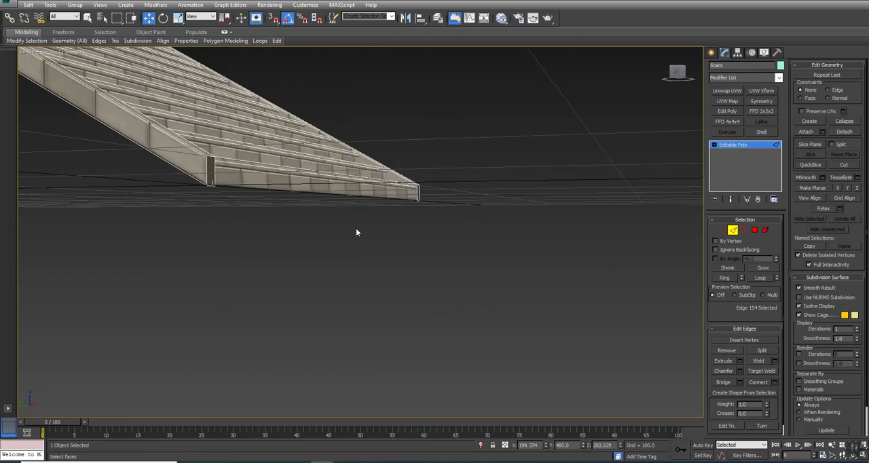
# Step: Select the bottom front edge of the steps and the bottom edge of the back strip, and bridge them
pyautogui.click(327, 194)
pyautogui.keyDown('alt'); pyautogui.moveTo(296, 226); pyautogui.dragTo(344, 264, button='middle'); pyautogui.keyUp('alt')
pyautogui.scroll(-5, 394, 294)
pyautogui.keyDown('ctrl'); pyautogui.click(343, 266); pyautogui.keyUp('ctrl')
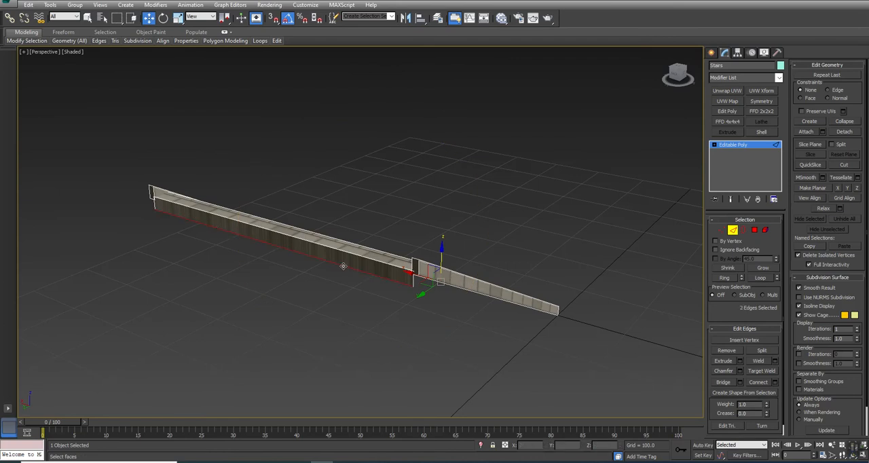
pyautogui.click(723, 382)
# Step: Select both long side edges of the underside face and connect them with a crosswise edge
pyautogui.hotkey('alt', 'w')
pyautogui.moveTo(175, 316); pyautogui.dragTo(187, 310, button='middle')
pyautogui.hotkey('alt', 'w')
pyautogui.scroll(5, 537, 274)
pyautogui.scroll(-5, 516, 254)
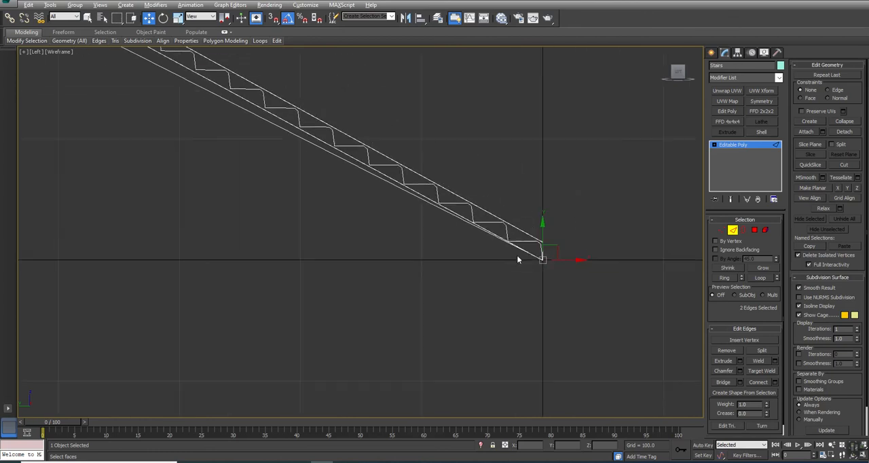
pyautogui.moveTo(330, 171); pyautogui.dragTo(577, 296, button='middle')
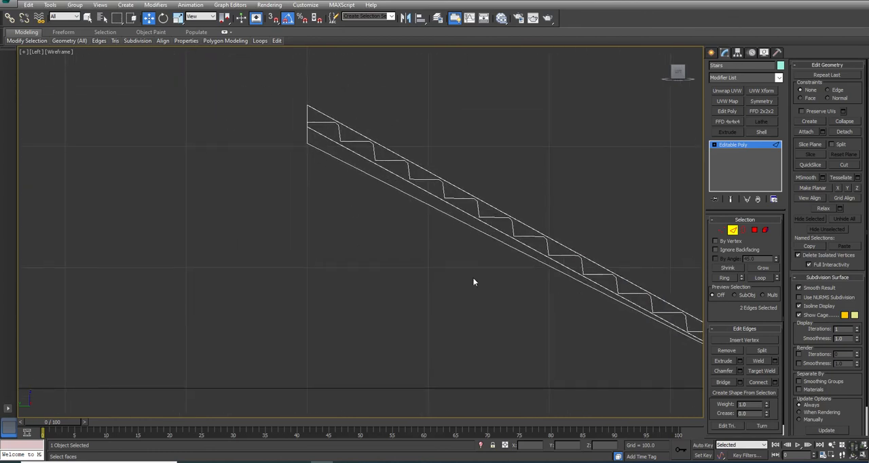
pyautogui.moveTo(474, 282); pyautogui.dragTo(375, 242, button='middle')
pyautogui.moveTo(328, 163); pyautogui.dragTo(330, 160)
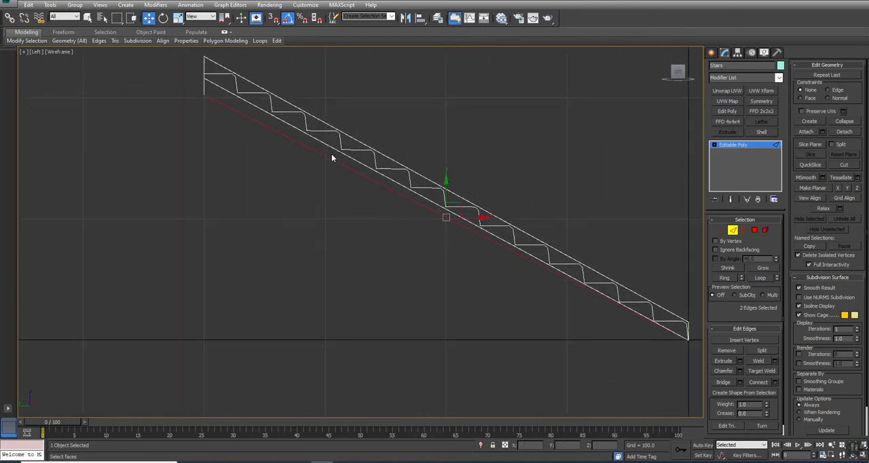
pyautogui.click(757, 382)
# Step: Move the new crosswise edge directly below the front end of the stairs and set its Z to -10
pyautogui.moveTo(478, 338); pyautogui.dragTo(227, 240, button='middle')
pyautogui.moveTo(325, 171); pyautogui.dragTo(451, 250)
pyautogui.scroll(-2, 450, 249)
pyautogui.moveTo(423, 251); pyautogui.dragTo(418, 265, button='middle')
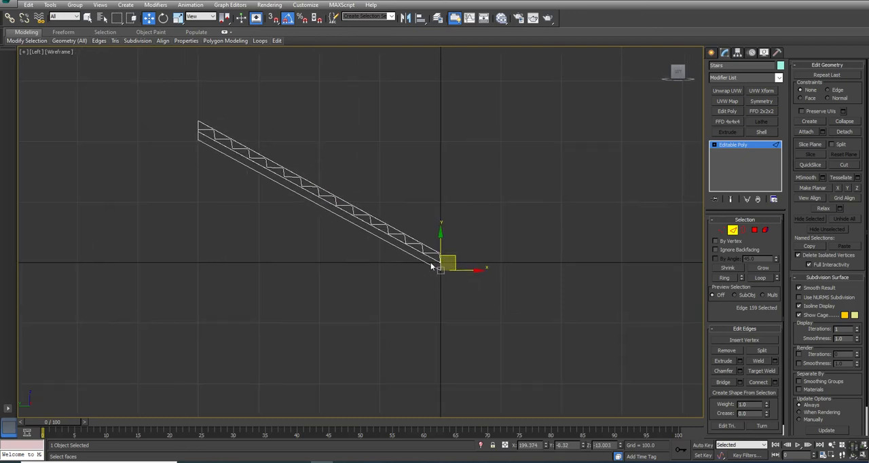
pyautogui.scroll(4, 418, 265)
pyautogui.moveTo(611, 446); pyautogui.dragTo(386, 441)
pyautogui.write('-10')
pyautogui.press('Return')
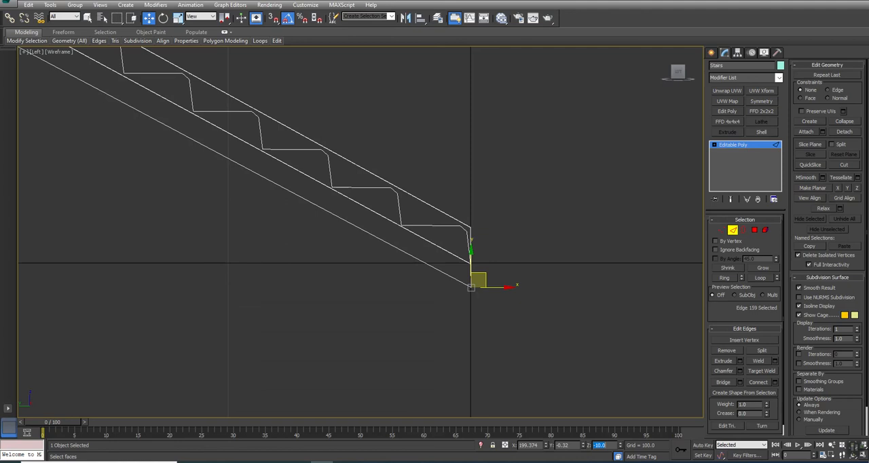
# Step: Select the two vertices at the bottom back corner of the underside and raise them by about 2 units
pyautogui.moveTo(257, 232); pyautogui.dragTo(496, 322, button='middle')
pyautogui.scroll(-2, 496, 322)
pyautogui.moveTo(148, 137); pyautogui.dragTo(600, 357, button='middle')
pyautogui.scroll(4, 413, 179)
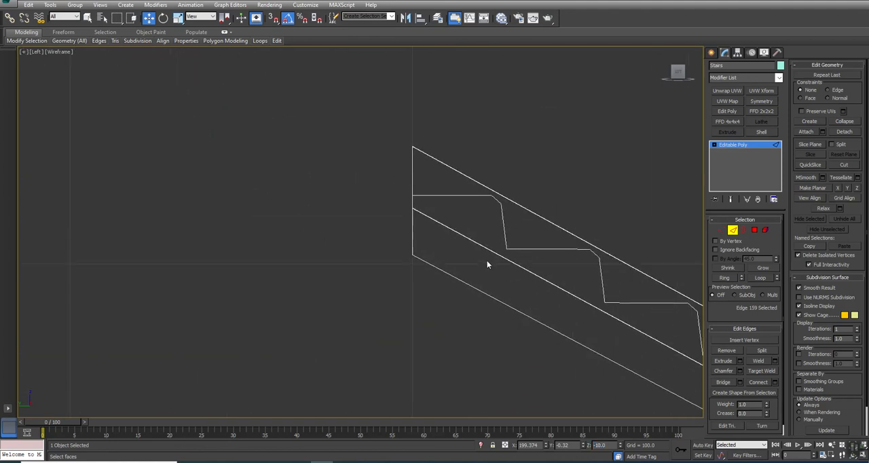
pyautogui.press('1')
pyautogui.moveTo(522, 234); pyautogui.dragTo(493, 273)
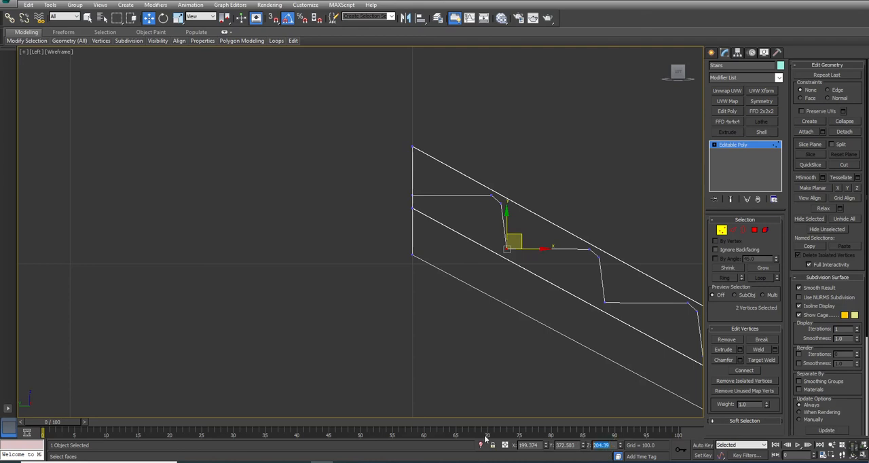
pyautogui.moveTo(422, 250); pyautogui.dragTo(342, 295)
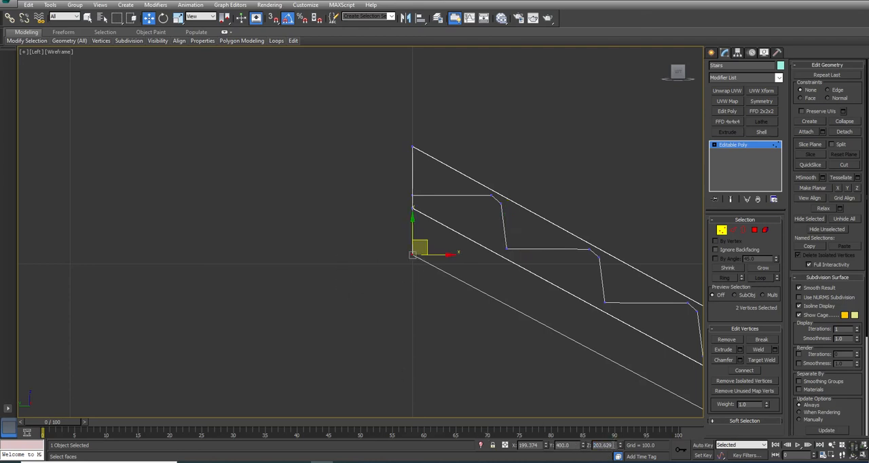
pyautogui.moveTo(434, 270); pyautogui.dragTo(434, 268)
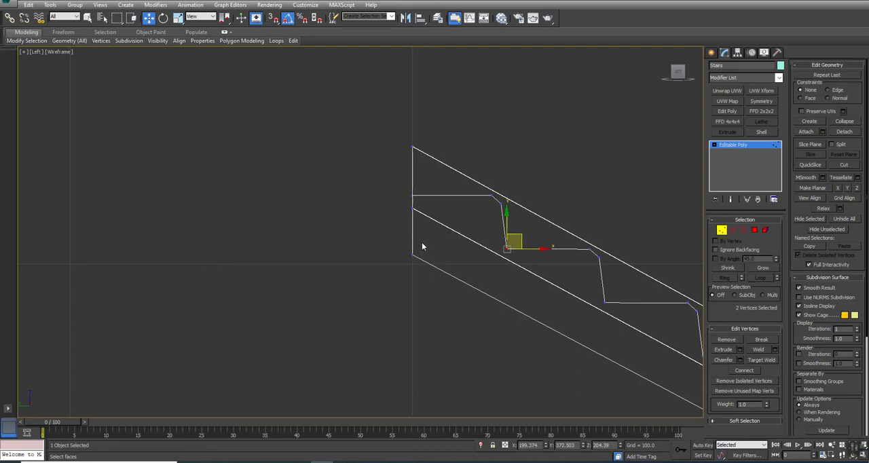
pyautogui.moveTo(378, 278); pyautogui.dragTo(379, 276)
pyautogui.moveTo(413, 231); pyautogui.dragTo(412, 222)
pyautogui.scroll(-5, 412, 221)
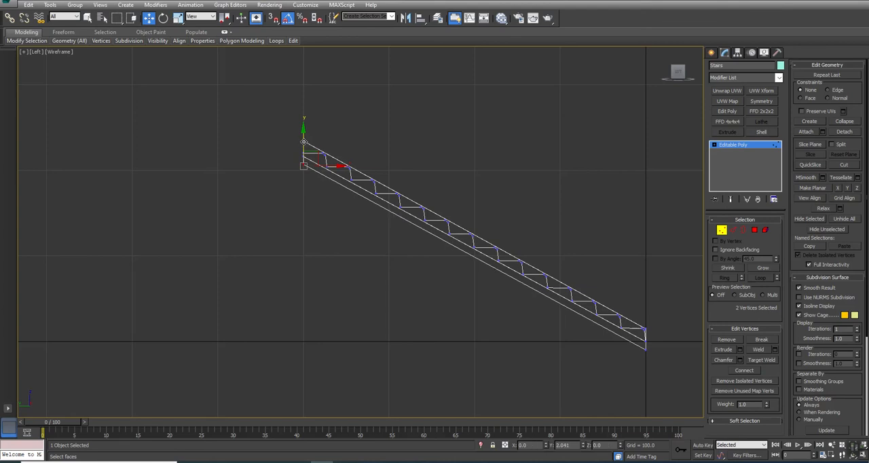
pyautogui.click(335, 252)
# Step: Select both brick side trims as whole elements and show them in the side view
pyautogui.hotkey('alt', 'w')
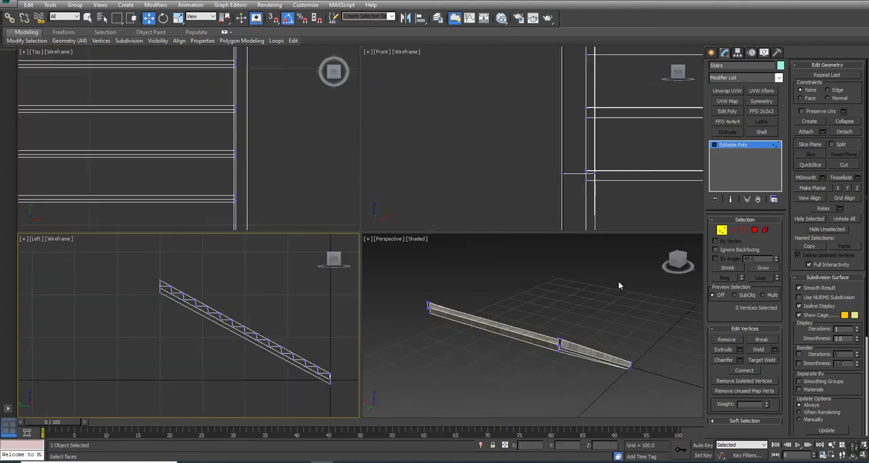
pyautogui.click(596, 336)
pyautogui.hotkey('alt', 'w')
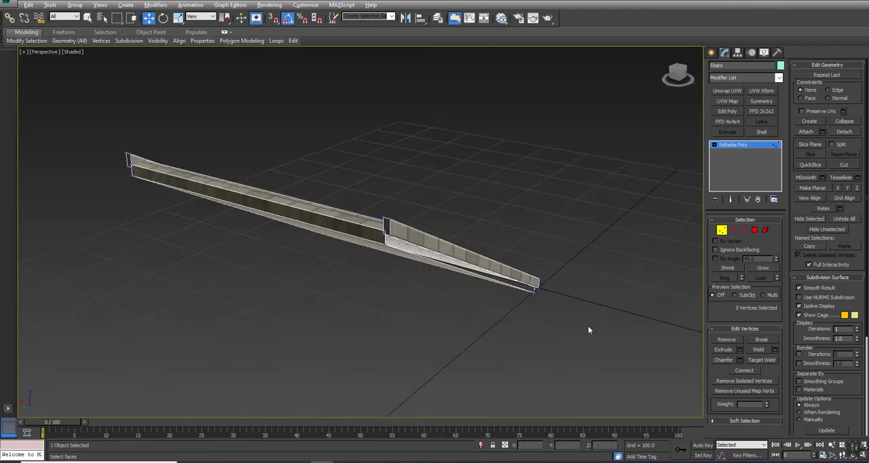
pyautogui.click(765, 231)
pyautogui.click(394, 228)
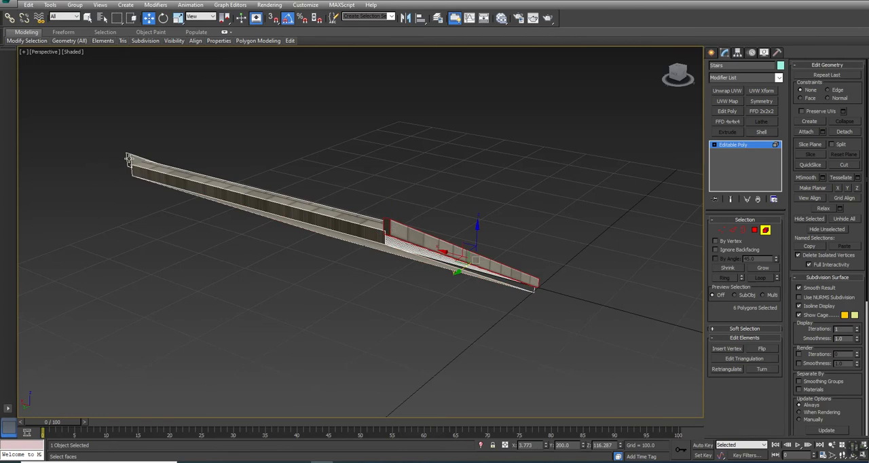
pyautogui.keyDown('ctrl'); pyautogui.click(127, 156); pyautogui.keyUp('ctrl')
pyautogui.hotkey('alt', 'w')
pyautogui.click(275, 312)
pyautogui.hotkey('alt', 'w')
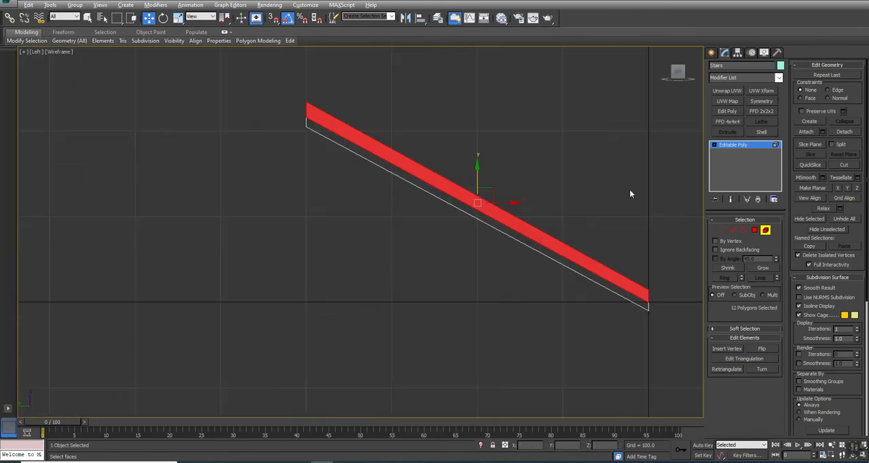
# Step: Reduce the selection to the bottom faces of both trims and lower them to the level of the underside
pyautogui.click(754, 231)
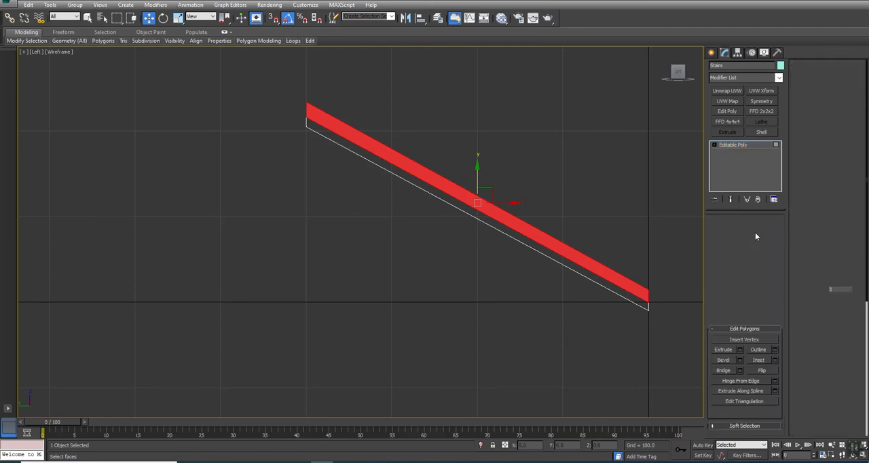
pyautogui.moveTo(254, 123); pyautogui.dragTo(258, 112)
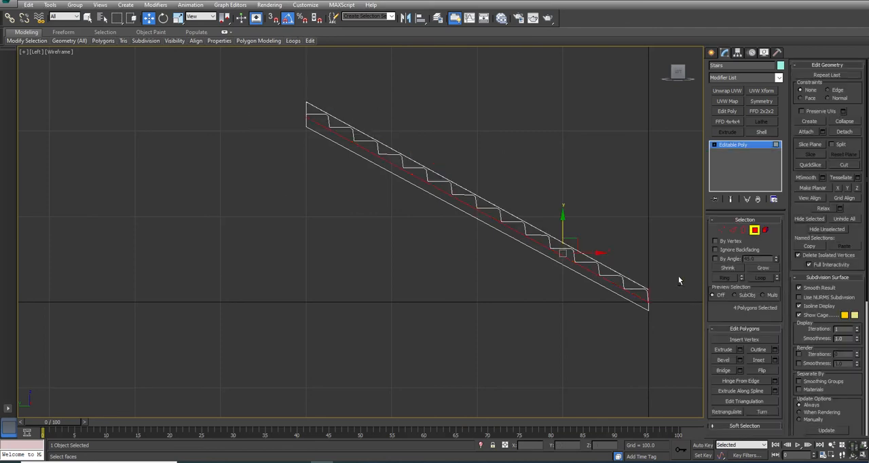
pyautogui.moveTo(561, 221); pyautogui.dragTo(562, 234)
pyautogui.rightClick(562, 234)
pyautogui.keyDown('alt'); pyautogui.moveTo(646, 299); pyautogui.dragTo(646, 299); pyautogui.keyUp('alt')
pyautogui.moveTo(477, 180); pyautogui.dragTo(477, 194)
# Step: Select the bottom edge of the back strip and move it slightly inward from the trims' rear ends
pyautogui.hotkey('alt', 'w')
pyautogui.scroll(8, 575, 352)
pyautogui.keyDown('alt'); pyautogui.moveTo(556, 329); pyautogui.dragTo(626, 348, button='middle'); pyautogui.keyUp('alt')
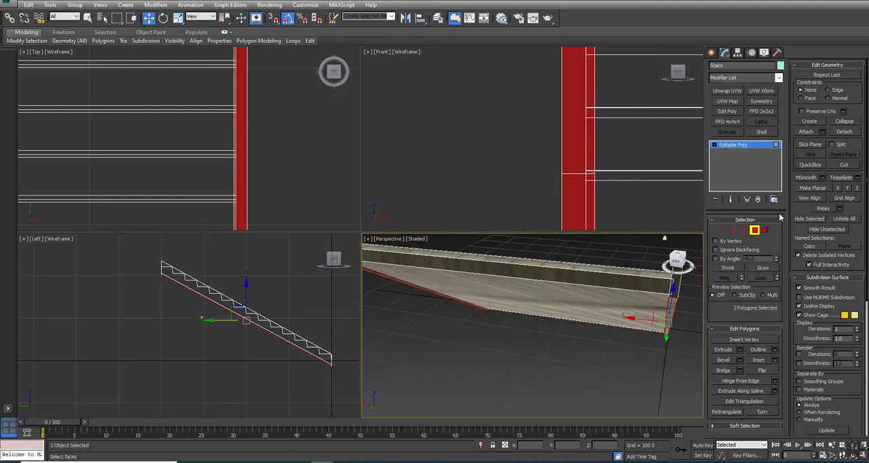
pyautogui.click(732, 230)
pyautogui.click(650, 291)
pyautogui.moveTo(167, 276); pyautogui.dragTo(215, 312, button='middle')
pyautogui.scroll(8, 177, 282)
pyautogui.moveTo(219, 318); pyautogui.dragTo(224, 323)
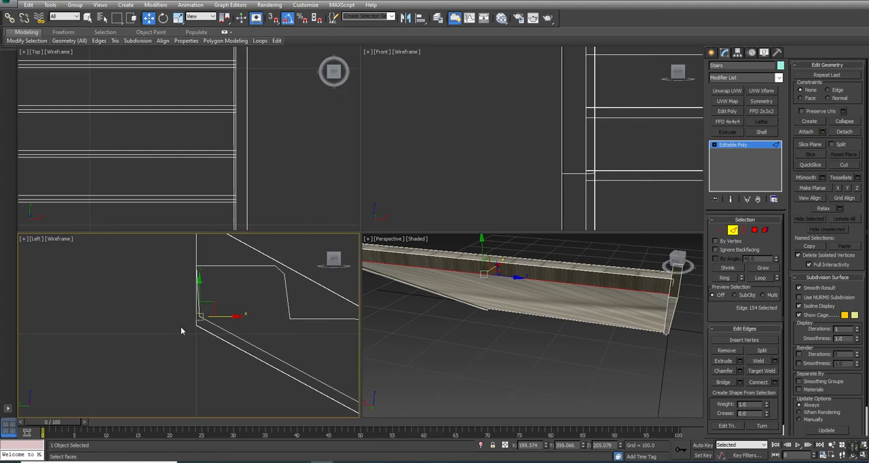
pyautogui.moveTo(187, 329); pyautogui.dragTo(194, 354, button='middle')
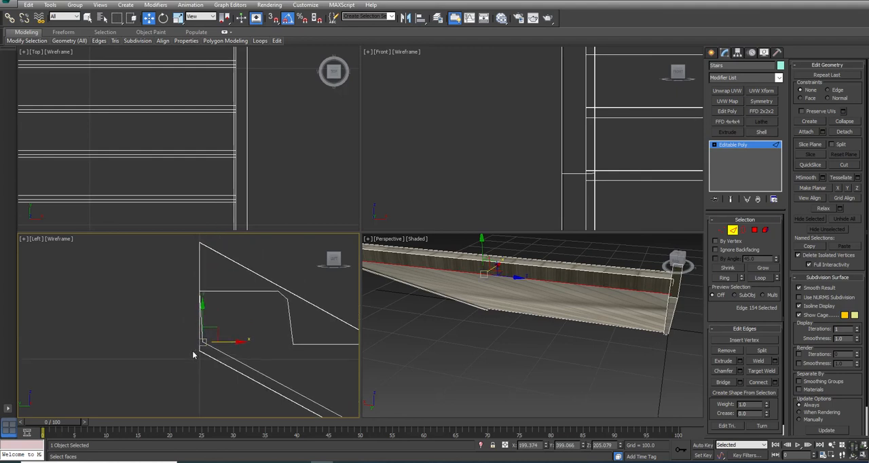
# Step: Select the upper and lower rear end vertices of both trims and shift them slightly backward past the steps
pyautogui.click(721, 230)
pyautogui.moveTo(182, 239); pyautogui.dragTo(217, 247)
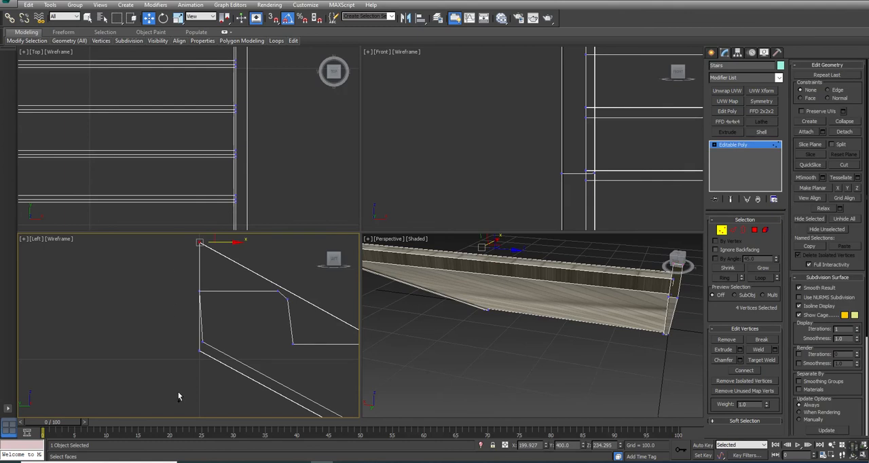
pyautogui.keyDown('ctrl'); pyautogui.moveTo(212, 351); pyautogui.dragTo(210, 349); pyautogui.keyUp('ctrl')
pyautogui.moveTo(214, 297); pyautogui.dragTo(211, 296)
pyautogui.click(637, 323)
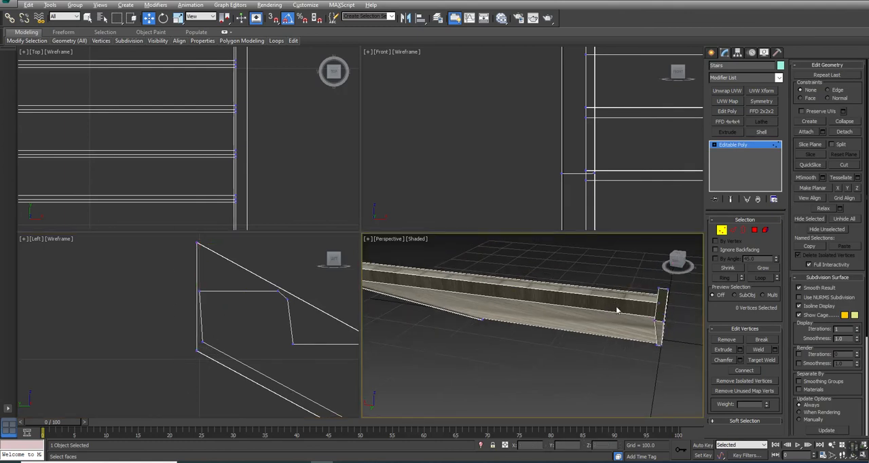
pyautogui.hotkey('alt', 'w')
pyautogui.keyDown('alt'); pyautogui.moveTo(412, 276); pyautogui.dragTo(439, 266, button='middle'); pyautogui.keyUp('alt')
pyautogui.scroll(-5, 275, 272)
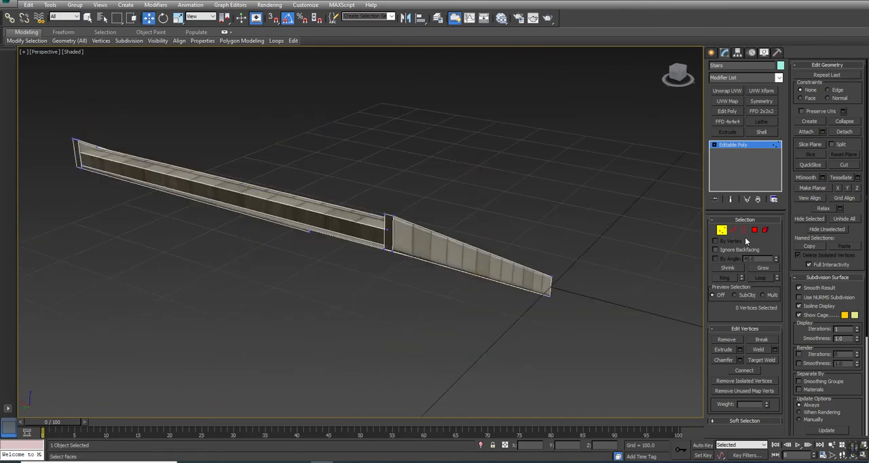
pyautogui.click(722, 230)
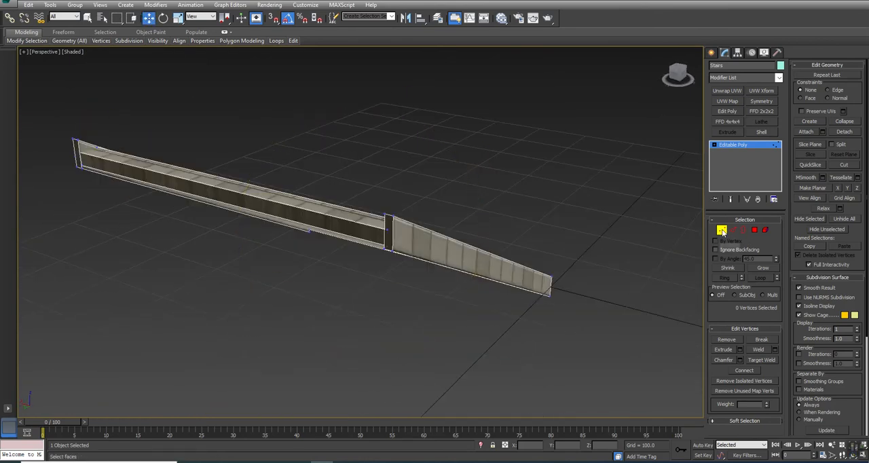
# Step: Apply Unwrap UVW to the stairs, open the UV editor and select the underside, back strip and front strip faces
pyautogui.click(727, 91)
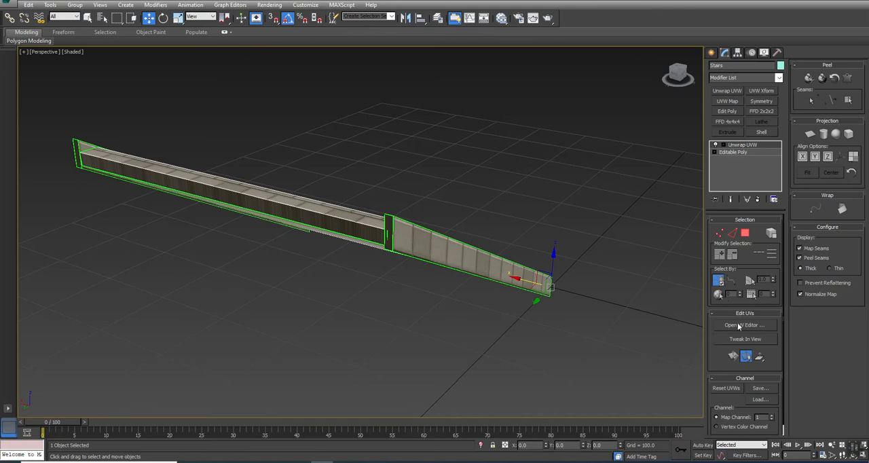
pyautogui.click(741, 325)
pyautogui.scroll(3, 546, 231)
pyautogui.click(745, 234)
pyautogui.click(604, 230)
pyautogui.keyDown('alt'); pyautogui.moveTo(429, 302); pyautogui.dragTo(359, 261, button='middle'); pyautogui.keyUp('alt')
pyautogui.keyDown('ctrl'); pyautogui.click(520, 250); pyautogui.keyUp('ctrl')
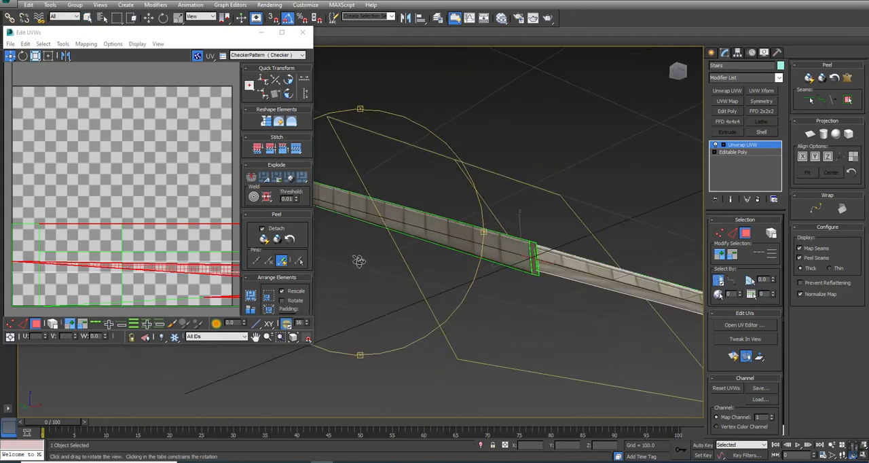
pyautogui.keyDown('ctrl'); pyautogui.click(554, 268); pyautogui.keyUp('ctrl')
pyautogui.keyDown('alt'); pyautogui.moveTo(475, 285); pyautogui.dragTo(393, 283, button='middle'); pyautogui.keyUp('alt')
# Step: Planar-map the selected faces using Best Align
pyautogui.click(809, 134)
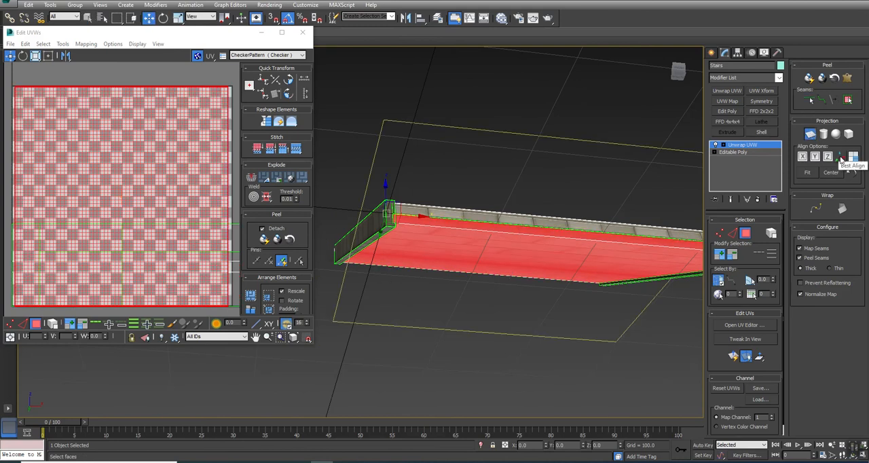
pyautogui.click(837, 156)
pyautogui.click(809, 134)
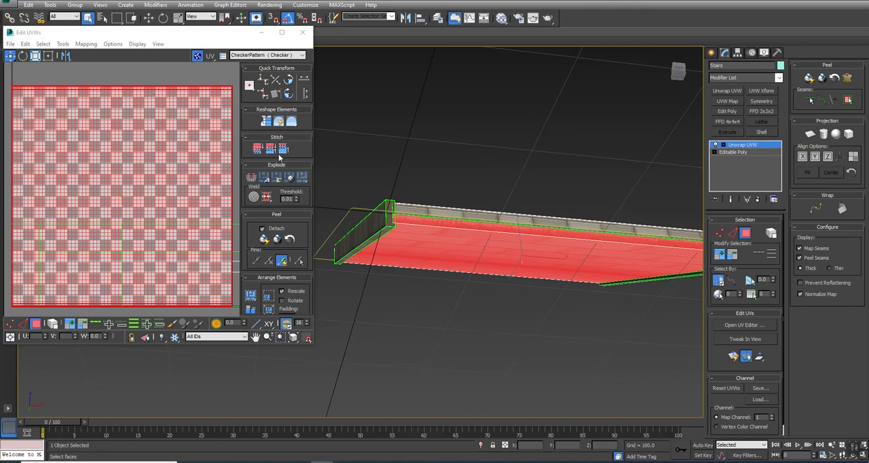
# Step: Try scaling the selected faces' UVs in the UV editor
pyautogui.moveTo(465, 230)
pyautogui.keyDown('alt'); pyautogui.mouseDown(button='middle')
pyautogui.moveTo(443, 255)
pyautogui.moveTo(586, 235)
pyautogui.moveTo(587, 251)
pyautogui.mouseUp(button='middle'); pyautogui.keyUp('alt')
pyautogui.scroll(-5, 155, 179)
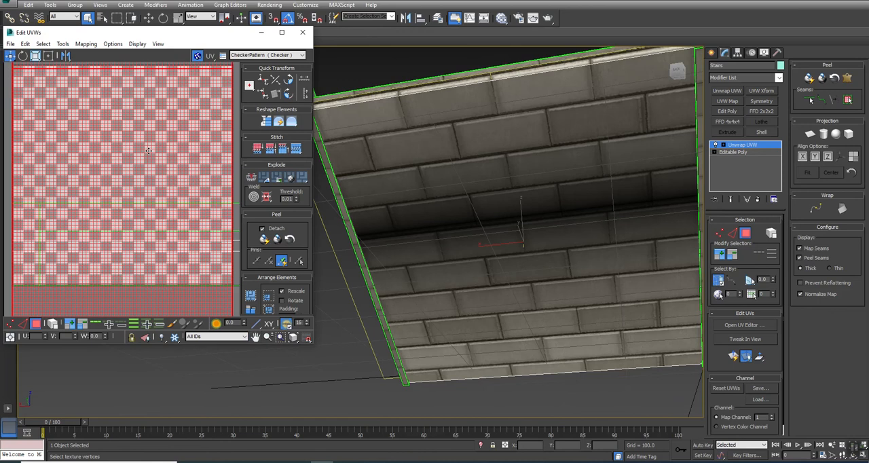
pyautogui.rightClick(144, 150)
pyautogui.click(152, 173)
pyautogui.moveTo(145, 189); pyautogui.dragTo(135, 131)
pyautogui.hotkey('ctrl', 'z')
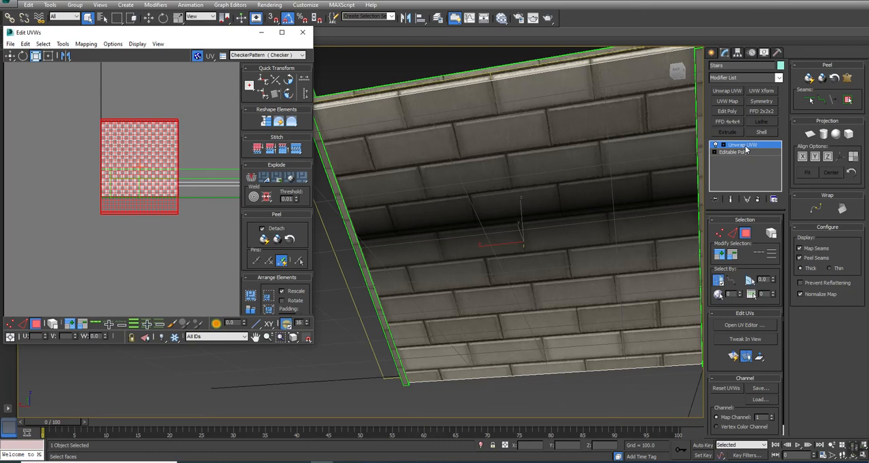
# Step: Convert the stairs to an editable poly and return to polygon level with the underside faces selected
pyautogui.rightClick(532, 151)
pyautogui.moveTo(529, 233)
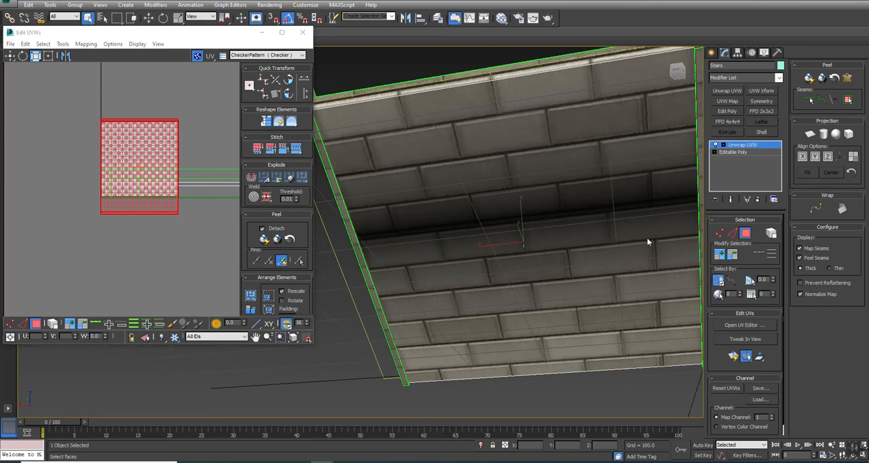
pyautogui.click(649, 241)
pyautogui.click(731, 144)
pyautogui.click(753, 229)
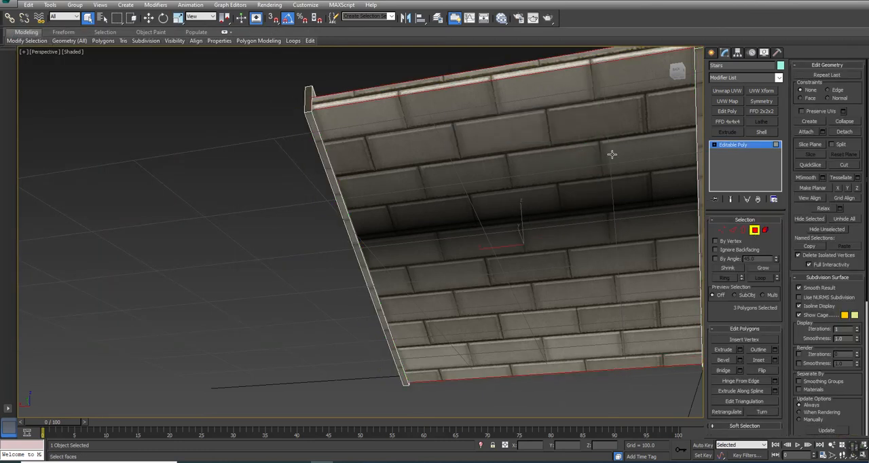
# Step: Apply UVW Xform to the selected underside faces with U Tile 2 and V Tile 2
pyautogui.click(761, 92)
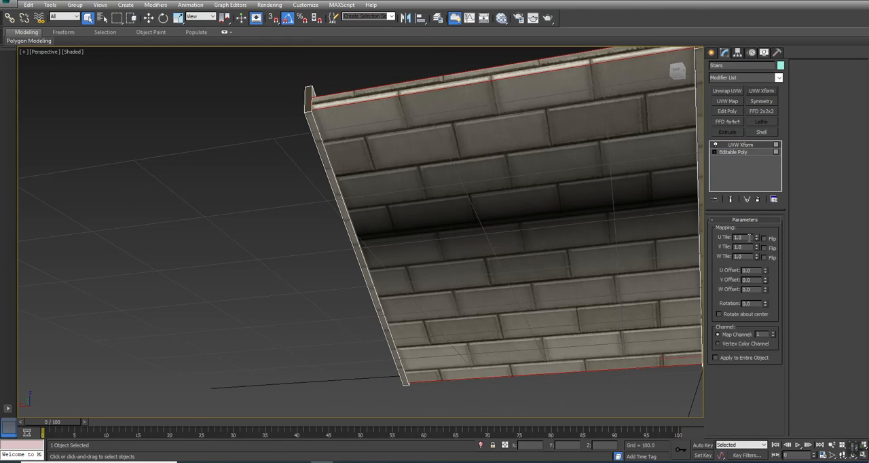
pyautogui.press('Return')
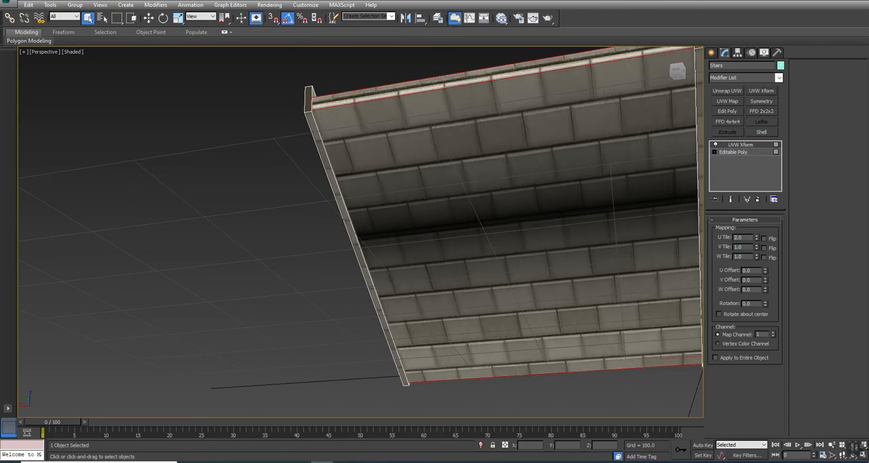
pyautogui.write('2')
pyautogui.press('Return')
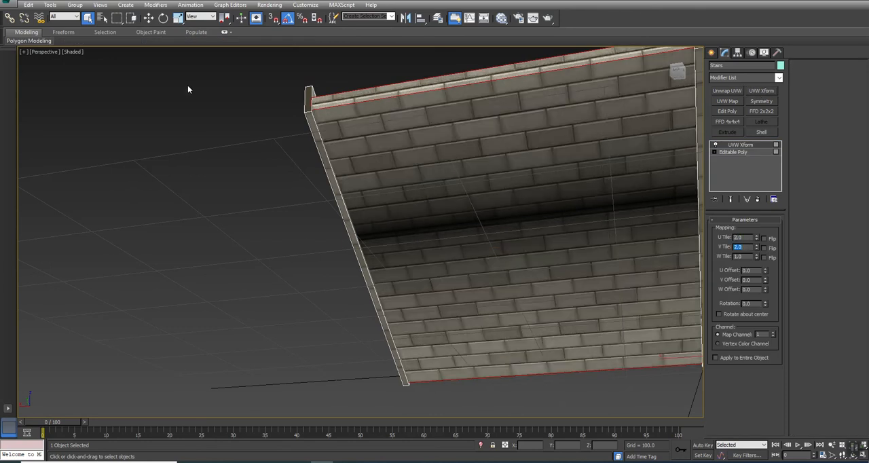
pyautogui.keyDown('alt'); pyautogui.moveTo(441, 147); pyautogui.dragTo(393, 235, button='middle'); pyautogui.keyUp('alt')
pyautogui.scroll(3, 468, 205)
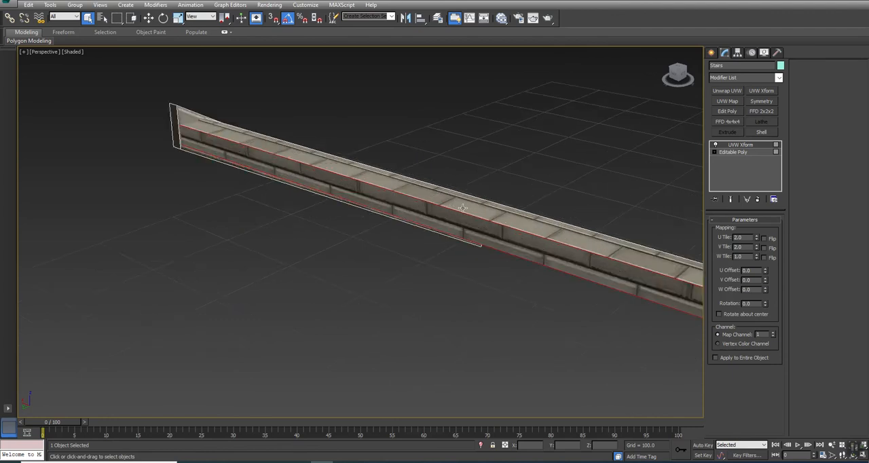
# Step: Check the brick tiling on the staircase's underside and convert the stairs to an editable poly
pyautogui.scroll(-2, 549, 237)
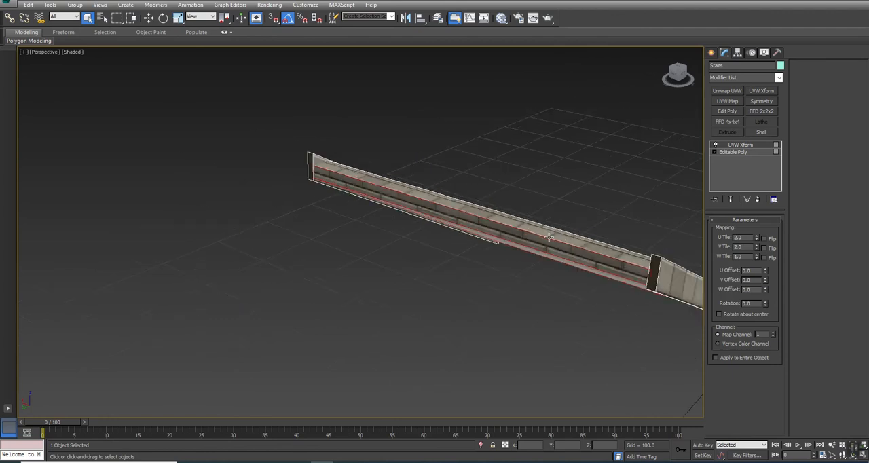
pyautogui.keyDown('alt'); pyautogui.moveTo(520, 241); pyautogui.dragTo(368, 199, button='middle'); pyautogui.keyUp('alt')
pyautogui.keyDown('alt'); pyautogui.moveTo(479, 289); pyautogui.dragTo(383, 258, button='middle'); pyautogui.keyUp('alt')
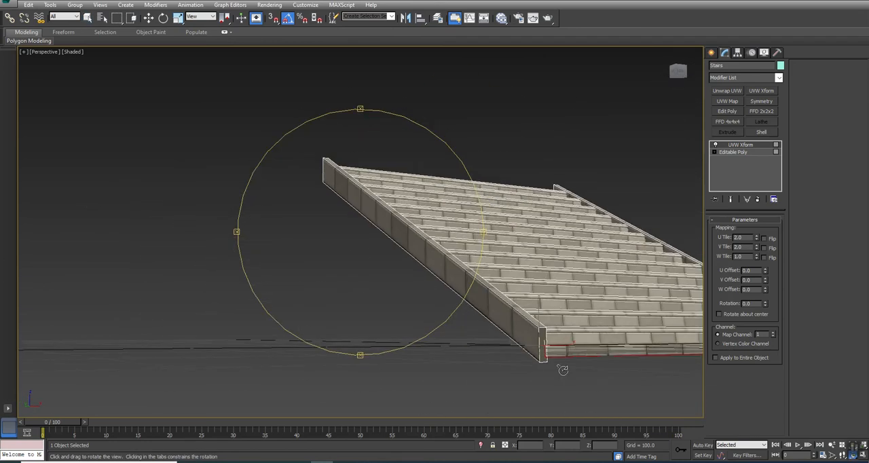
pyautogui.keyDown('alt'); pyautogui.moveTo(300, 250); pyautogui.dragTo(392, 251, button='middle'); pyautogui.keyUp('alt')
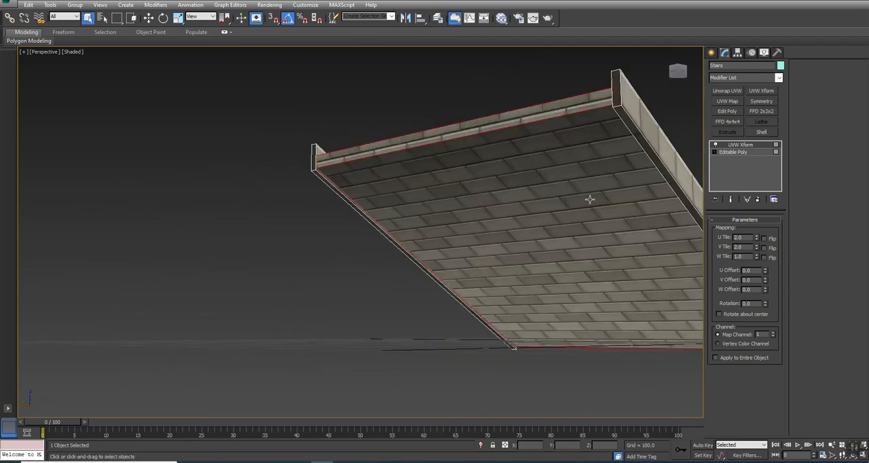
pyautogui.moveTo(590, 200); pyautogui.dragTo(522, 248, button='middle')
pyautogui.rightClick(564, 163)
pyautogui.moveTo(592, 245)
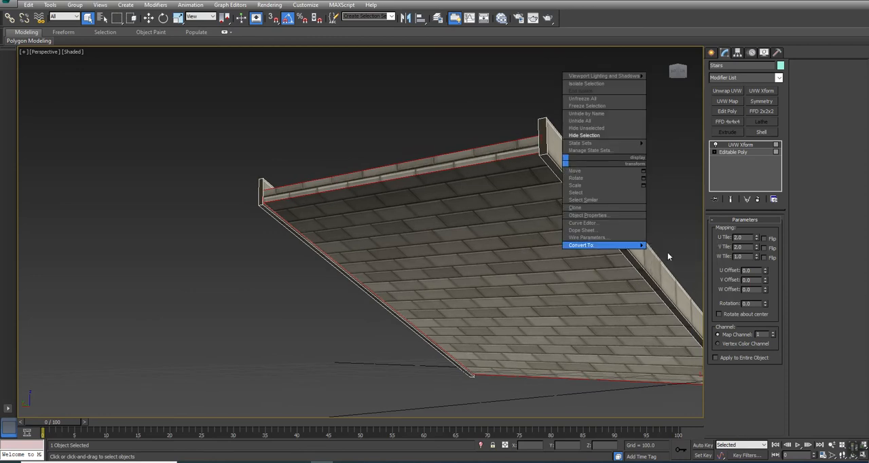
pyautogui.click(674, 253)
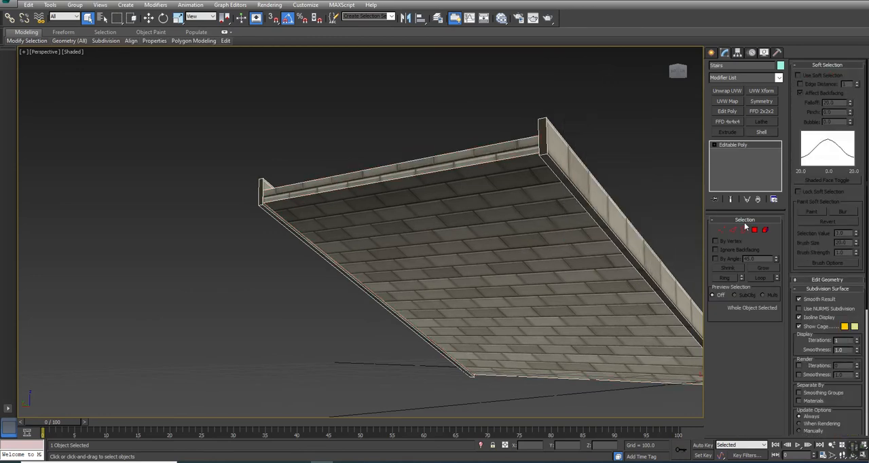
# Step: Apply Unwrap UVW to the stairs, open the UV editor, and select the narrow end faces of both side rails
pyautogui.click(727, 91)
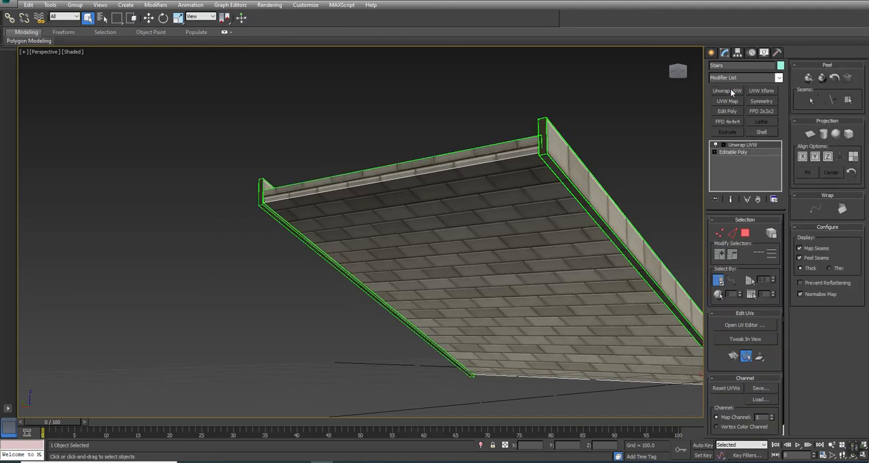
pyautogui.click(745, 325)
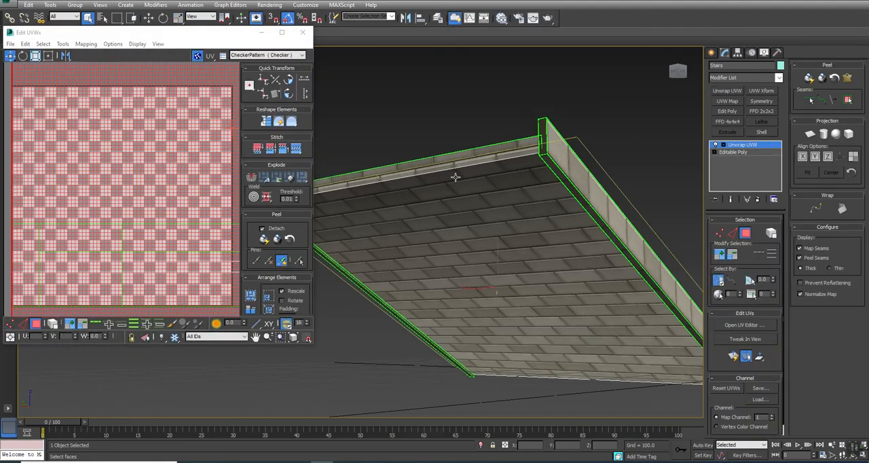
pyautogui.click(542, 125)
pyautogui.moveTo(417, 124); pyautogui.dragTo(495, 126, button='middle')
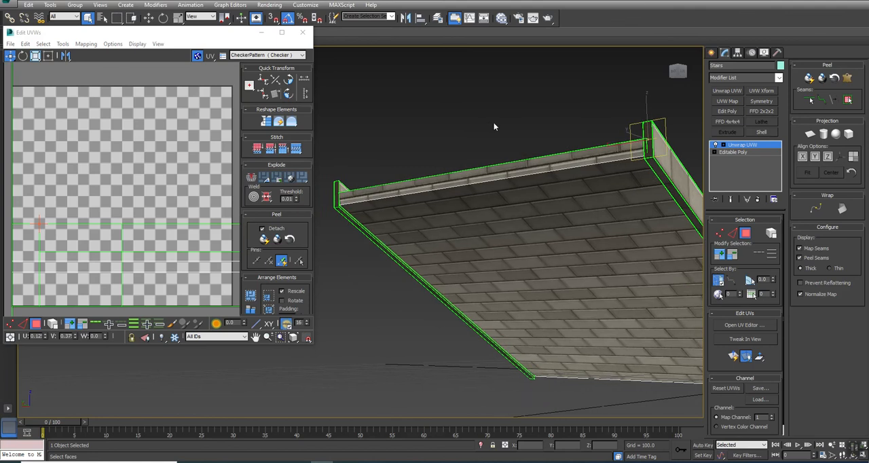
pyautogui.keyDown('alt'); pyautogui.moveTo(335, 188); pyautogui.dragTo(386, 215, button='middle'); pyautogui.keyUp('alt')
pyautogui.keyDown('ctrl'); pyautogui.click(390, 212); pyautogui.keyUp('ctrl')
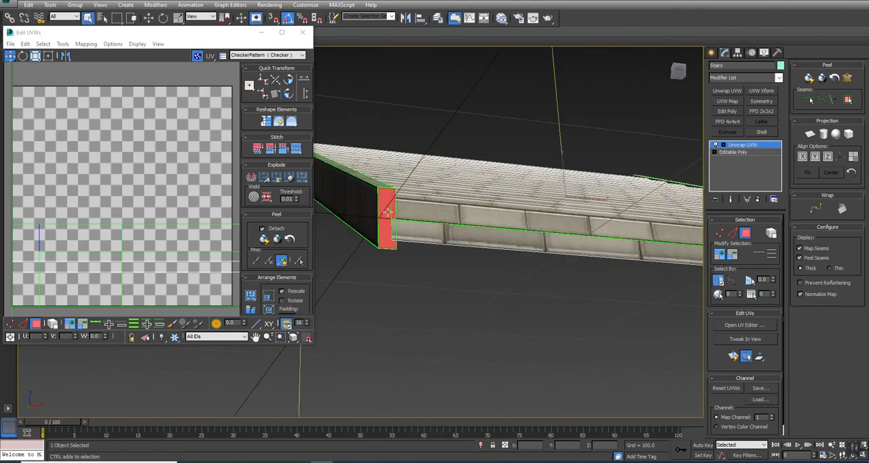
pyautogui.scroll(-3, 391, 212)
pyautogui.moveTo(651, 265); pyautogui.dragTo(604, 250, button='middle')
pyautogui.keyDown('ctrl'); pyautogui.click(631, 226); pyautogui.keyUp('ctrl')
# Step: Planar-map the selected rail end faces using Best Align and Quick Peel them into separate UV islands
pyautogui.click(809, 134)
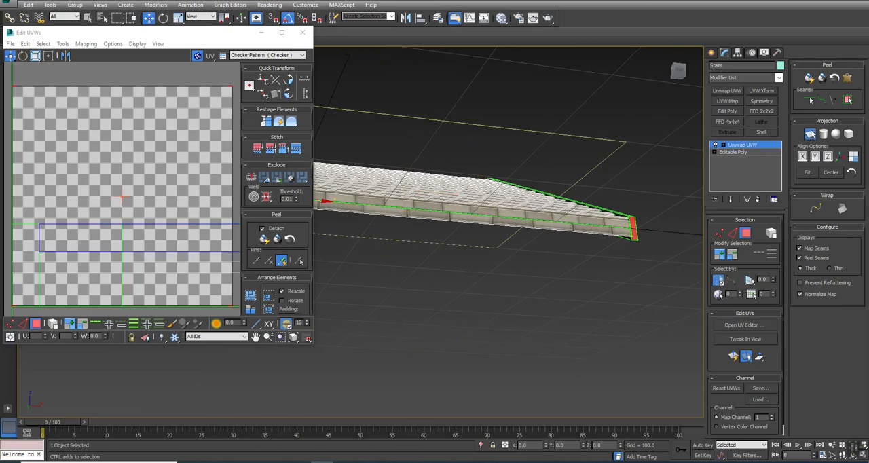
pyautogui.click(840, 157)
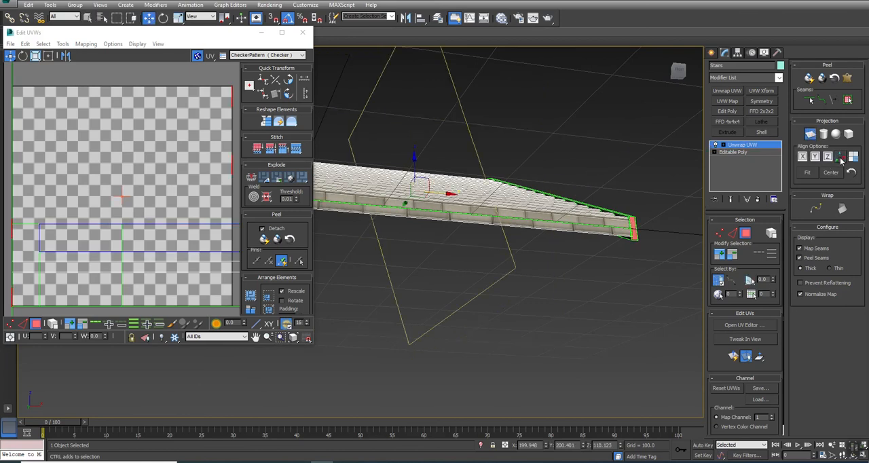
pyautogui.click(810, 134)
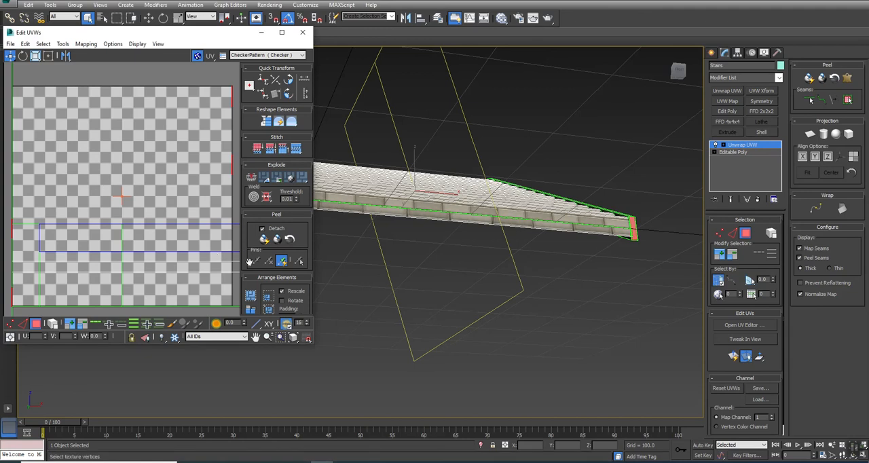
pyautogui.click(264, 241)
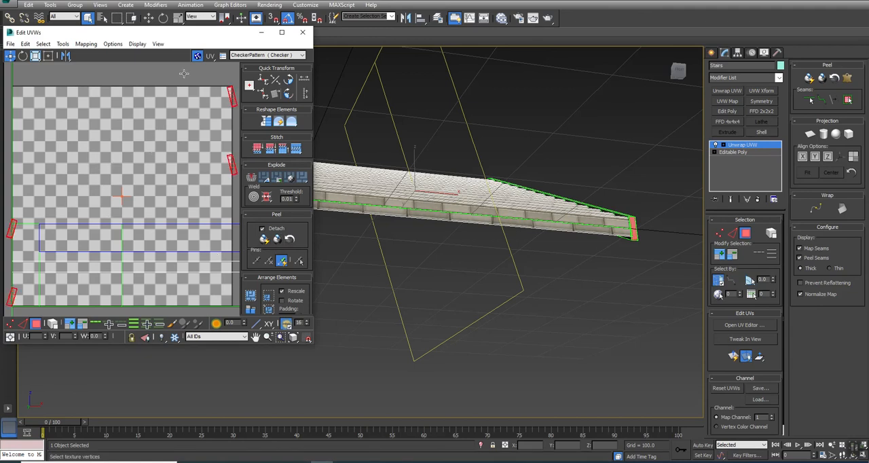
# Step: Display the Brick_Shiny_D.png map in the UV editor and move the first two rail-end islands onto individual bricks
pyautogui.click(266, 55)
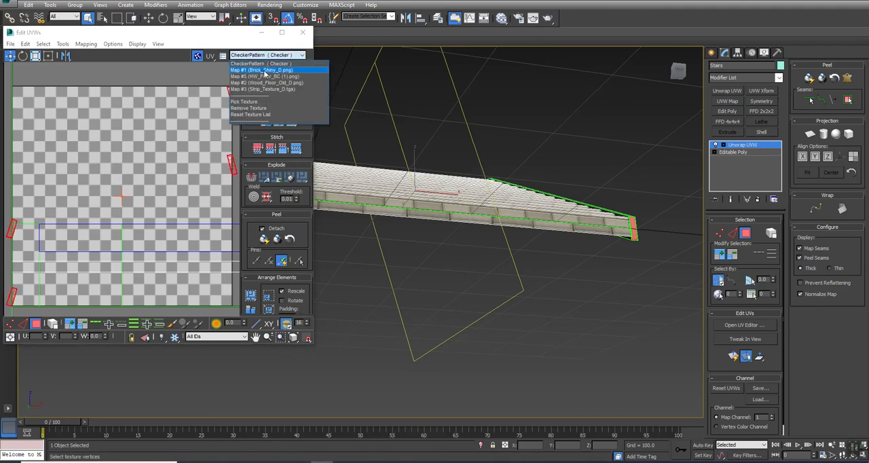
pyautogui.click(265, 70)
pyautogui.moveTo(231, 168); pyautogui.dragTo(215, 160)
pyautogui.keyDown('alt'); pyautogui.moveTo(224, 133); pyautogui.dragTo(191, 199); pyautogui.keyUp('alt')
pyautogui.moveTo(212, 87); pyautogui.dragTo(110, 142)
# Step: Move the remaining two rail-end UV islands onto the brick texture so each sits inside a single brick
pyautogui.scroll(-2, 108, 155)
pyautogui.moveTo(94, 181); pyautogui.dragTo(152, 156, button='middle')
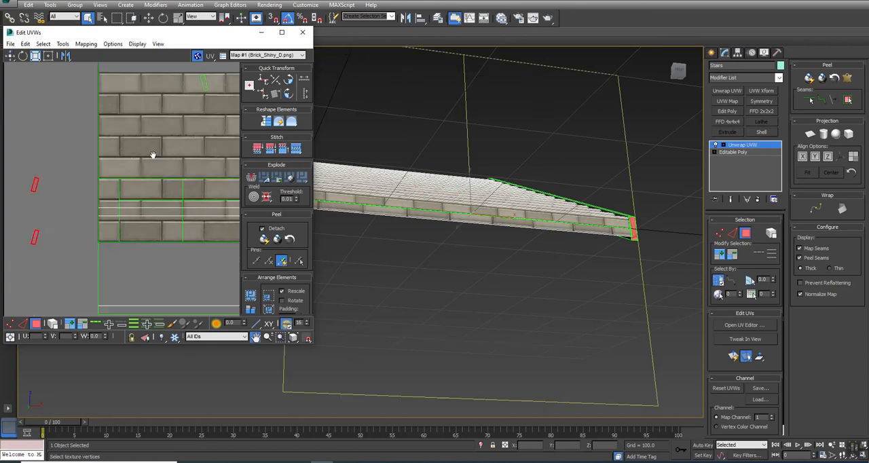
pyautogui.scroll(-2, 152, 156)
pyautogui.moveTo(60, 176); pyautogui.dragTo(207, 89)
pyautogui.scroll(4, 195, 102)
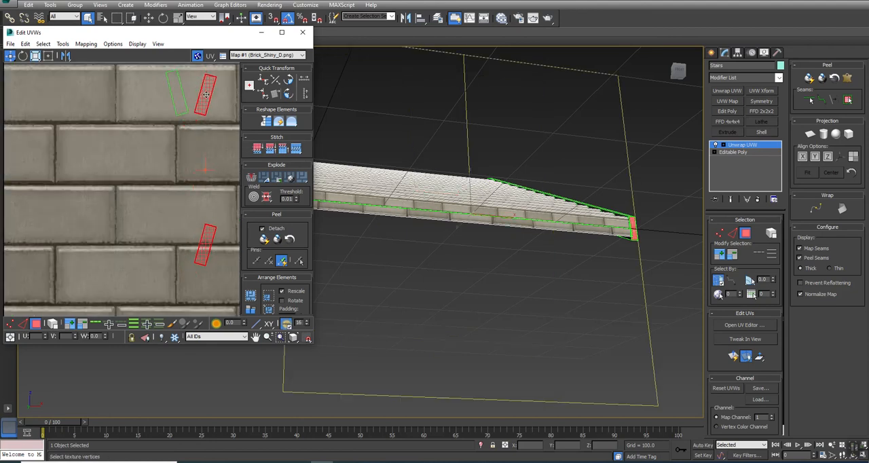
pyautogui.keyDown('alt'); pyautogui.moveTo(174, 126); pyautogui.dragTo(285, 51); pyautogui.keyUp('alt')
pyautogui.moveTo(201, 243); pyautogui.dragTo(130, 154)
# Step: Convert the stairs to an editable poly to collapse the rail-end unwrap
pyautogui.keyDown('alt'); pyautogui.moveTo(531, 209); pyautogui.dragTo(536, 207, button='middle'); pyautogui.keyUp('alt')
pyautogui.rightClick(536, 207)
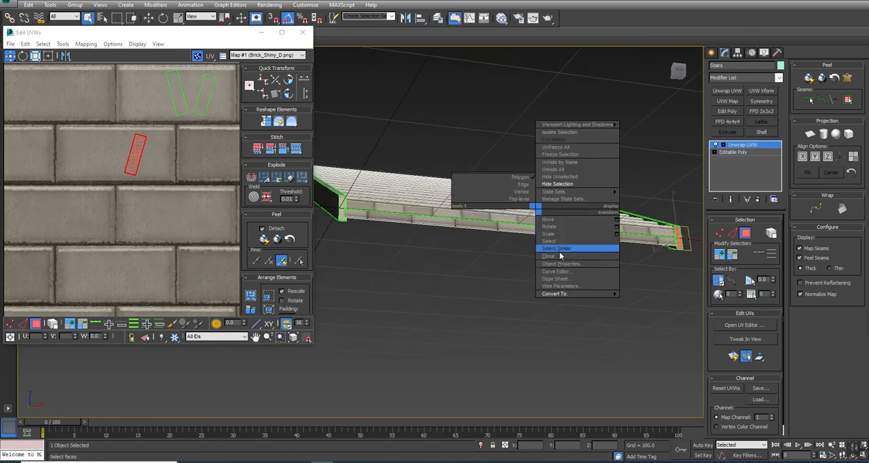
pyautogui.moveTo(560, 293)
pyautogui.click(650, 301)
pyautogui.keyDown('alt'); pyautogui.moveTo(359, 188); pyautogui.dragTo(392, 231, button='middle'); pyautogui.keyUp('alt')
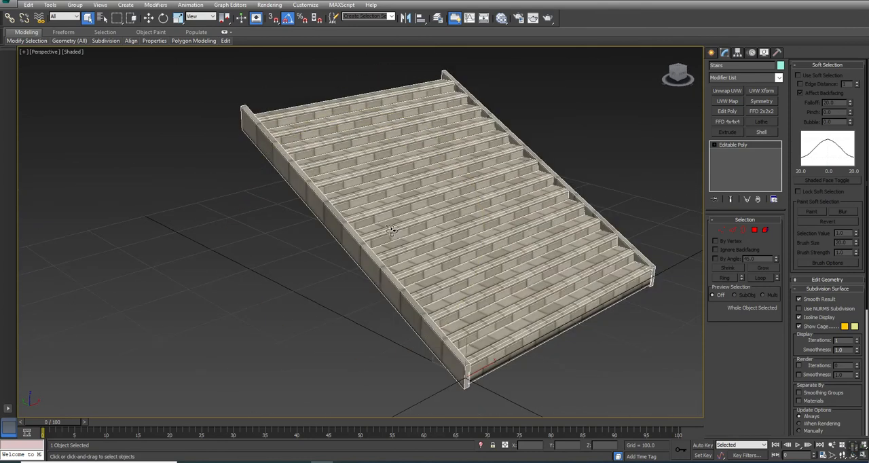
# Step: Select all elements of the stairs, examine the smoothing group settings, and return to object level
pyautogui.click(764, 231)
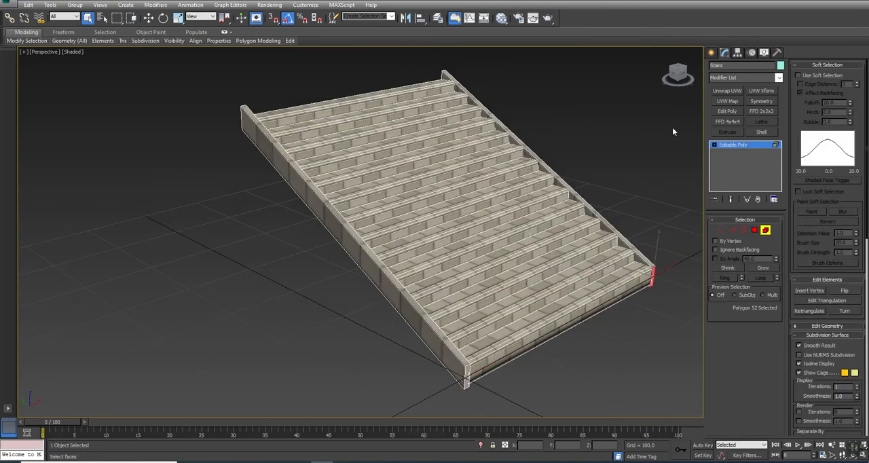
pyautogui.hotkey('ctrl', 'a')
pyautogui.click(824, 335)
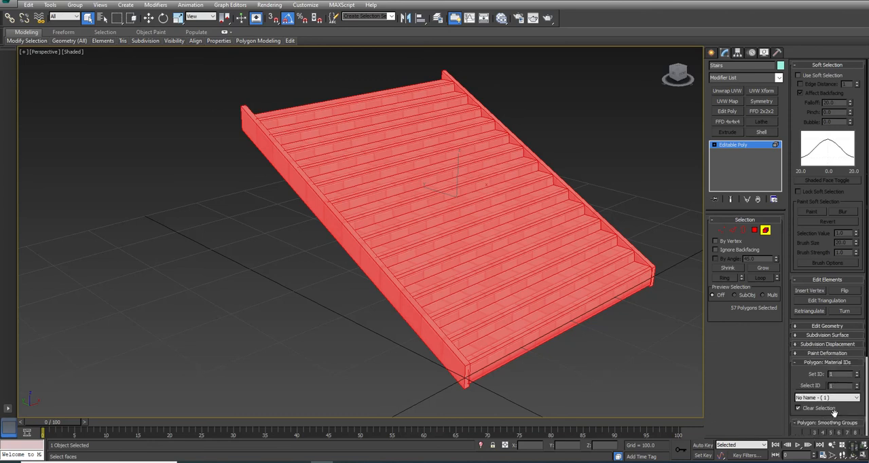
pyautogui.moveTo(833, 412); pyautogui.dragTo(825, 288)
pyautogui.click(560, 366)
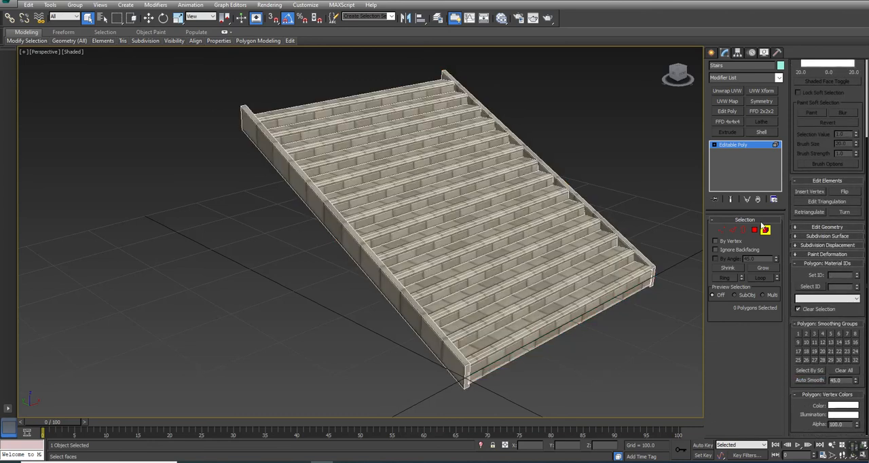
pyautogui.click(764, 231)
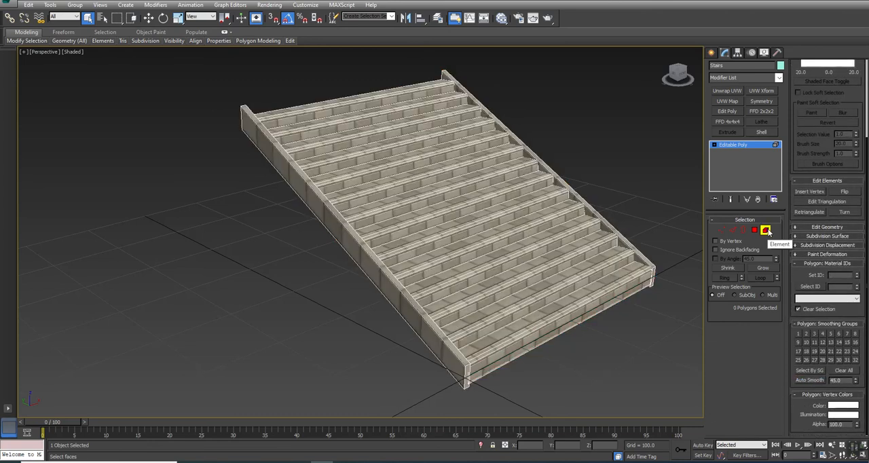
# Step: Apply Unwrap UVW to the stairs on Map Channel 2, move the existing UVs into it, and open the UV editor
pyautogui.click(730, 92)
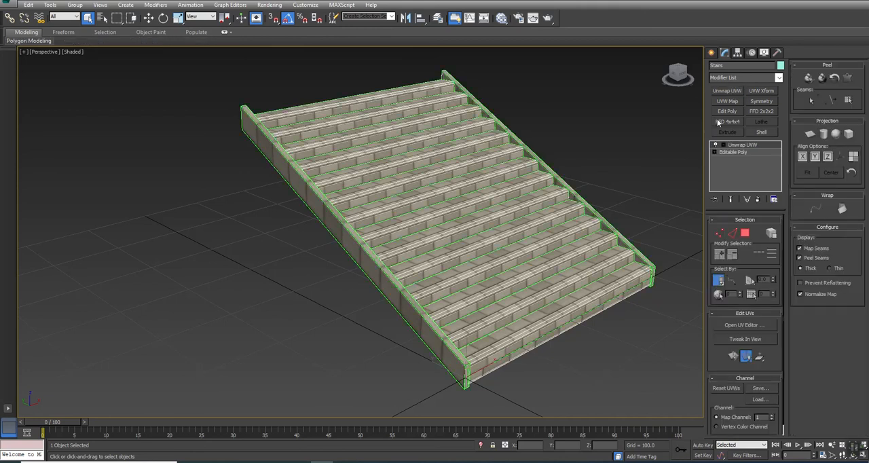
pyautogui.click(771, 417)
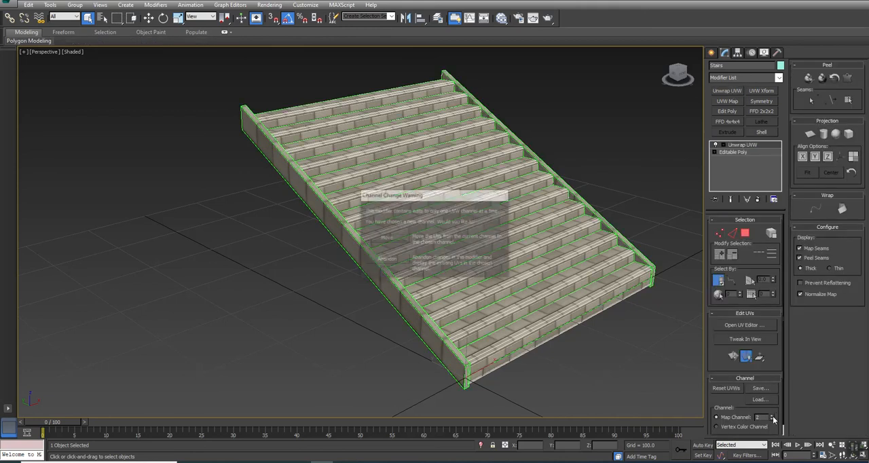
pyautogui.click(385, 239)
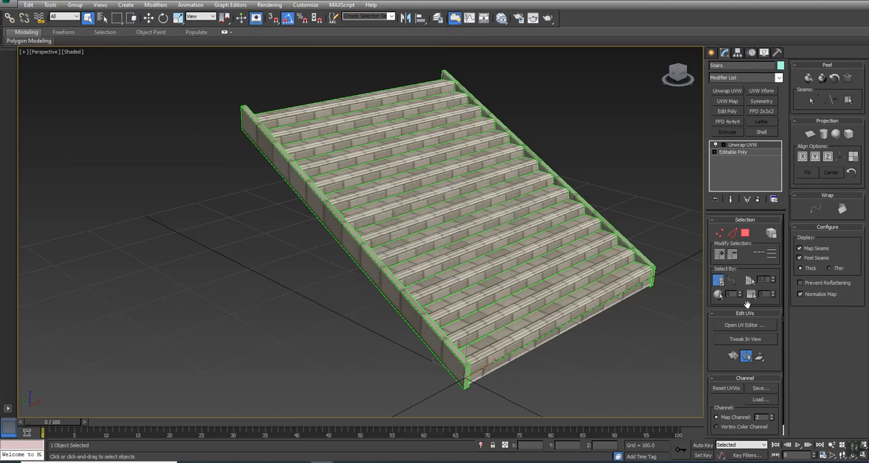
pyautogui.click(743, 325)
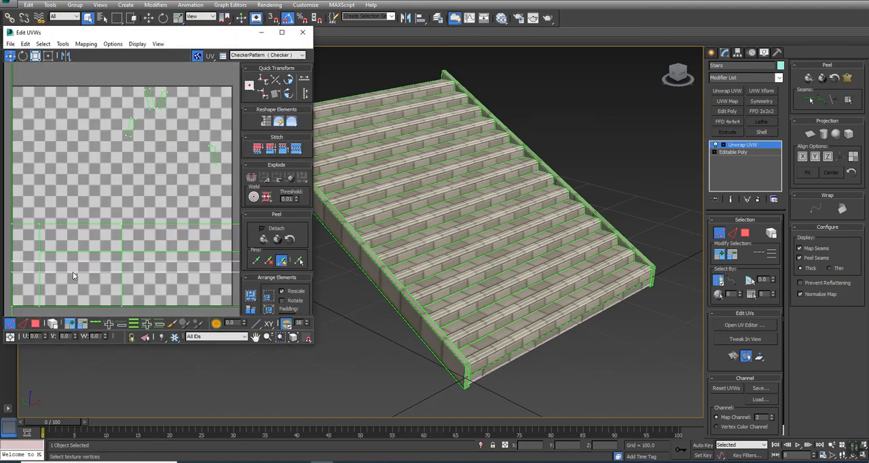
# Step: Pack all of the stairs' UV islands in polygon mode with rescaling and hide the checker background
pyautogui.click(36, 324)
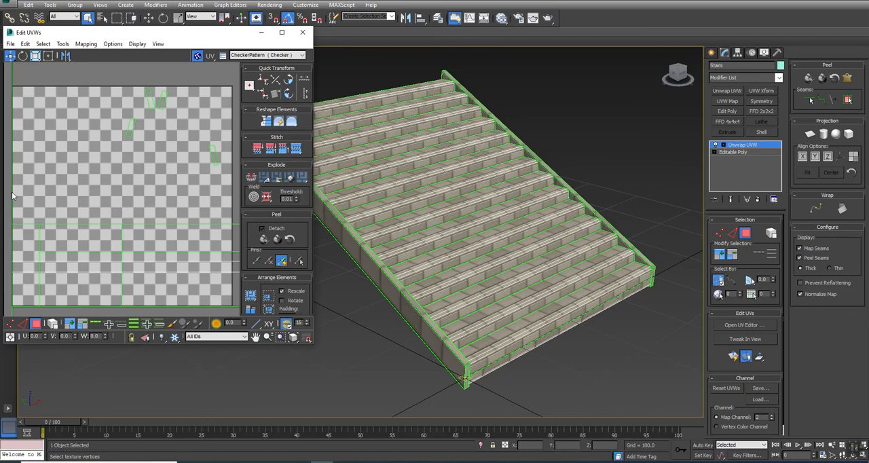
pyautogui.scroll(-8, 9, 191)
pyautogui.click(250, 296)
pyautogui.click(197, 56)
pyautogui.scroll(5, 25, 238)
# Step: Stitch the UV seams between neighbouring steps around the middle of the staircase, working upward from edge selection
pyautogui.keyDown('alt'); pyautogui.moveTo(454, 226); pyautogui.dragTo(520, 251, button='middle'); pyautogui.keyUp('alt')
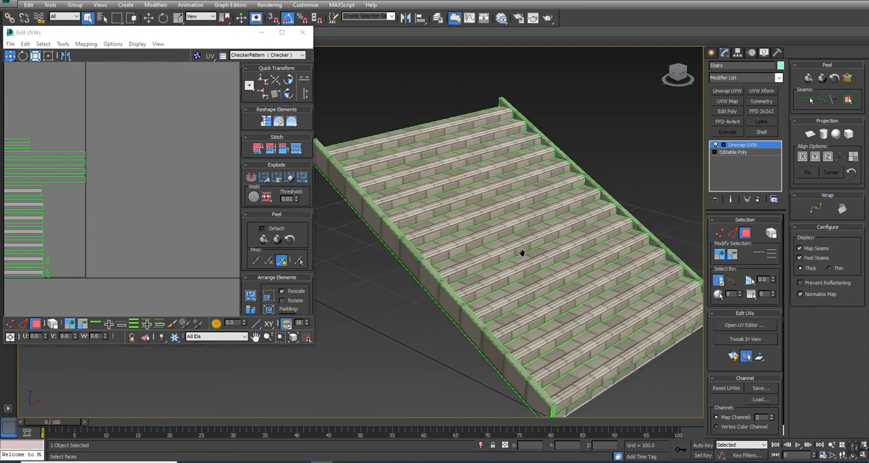
pyautogui.press('2')
pyautogui.click(543, 243)
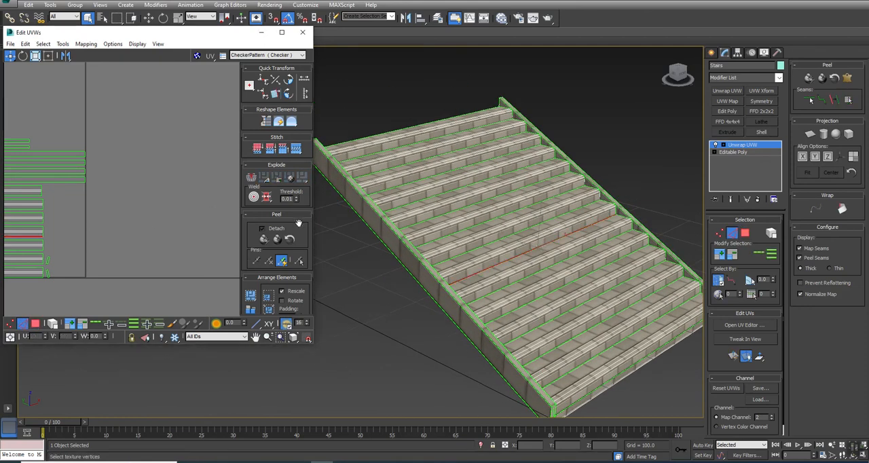
pyautogui.moveTo(85, 239); pyautogui.dragTo(188, 190, button='middle')
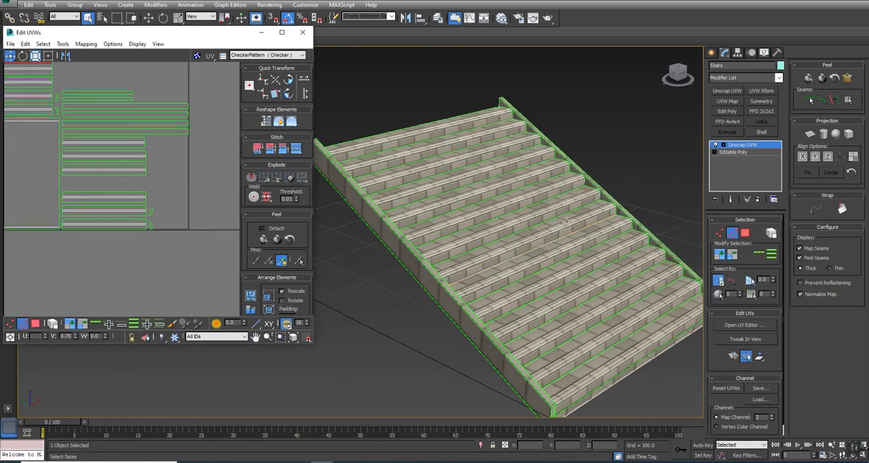
pyautogui.click(552, 220)
pyautogui.click(296, 149)
pyautogui.click(524, 206)
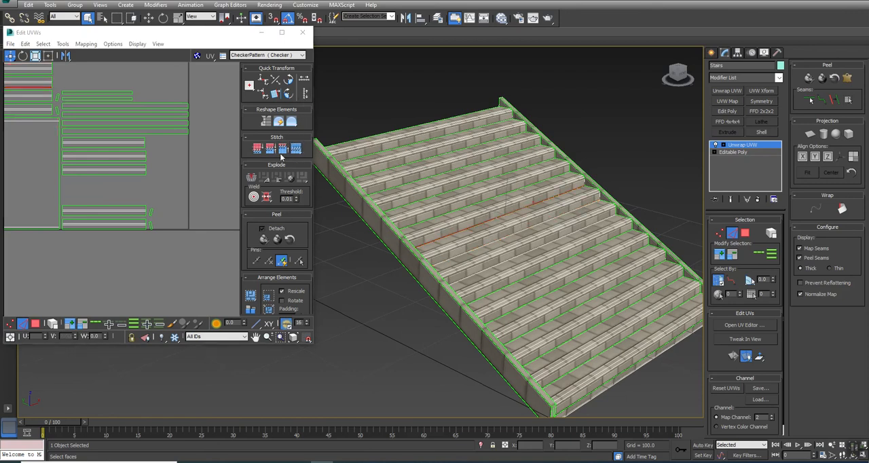
pyautogui.click(296, 150)
# Step: Stitch the remaining UV seams between the upper steps up to the top of the staircase
pyautogui.click(527, 189)
pyautogui.click(296, 149)
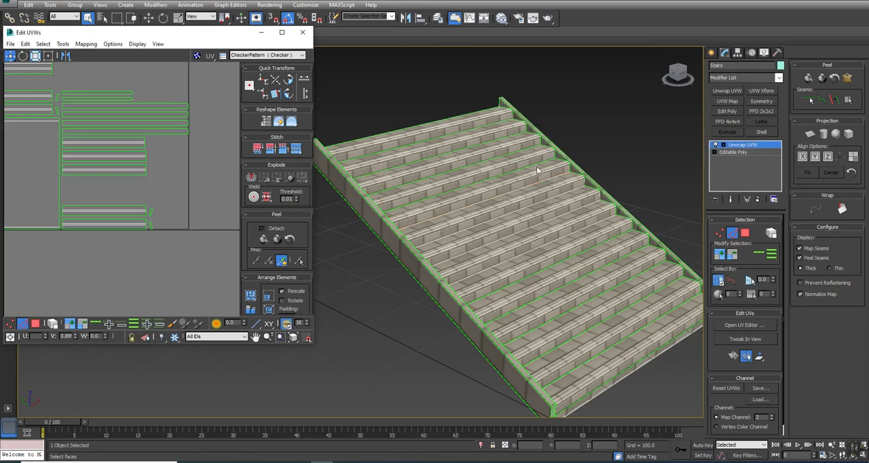
pyautogui.click(537, 165)
pyautogui.click(296, 149)
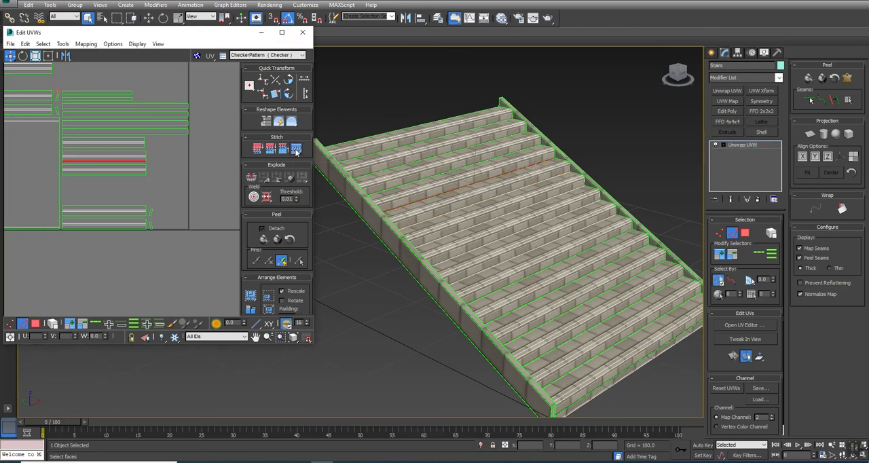
pyautogui.click(504, 155)
pyautogui.click(296, 150)
pyautogui.click(500, 137)
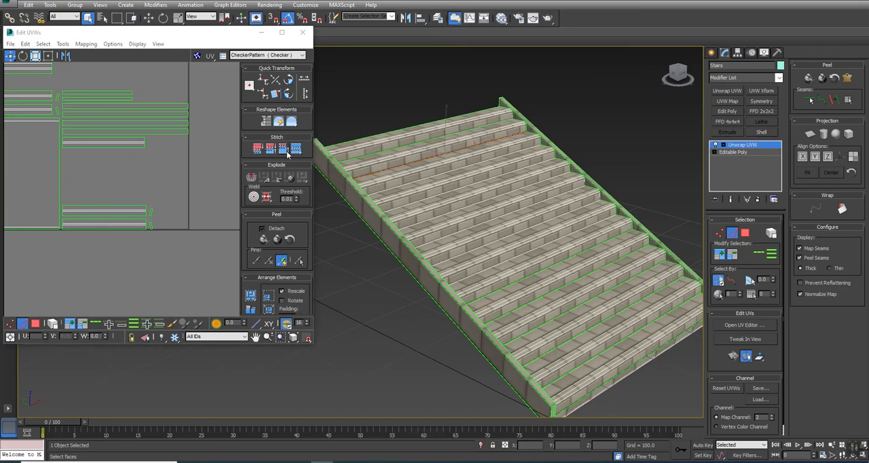
pyautogui.click(299, 153)
pyautogui.click(479, 128)
pyautogui.click(297, 151)
# Step: Stitch the remaining UV seams between the lower steps down to the bottom of the staircase
pyautogui.click(572, 255)
pyautogui.click(299, 153)
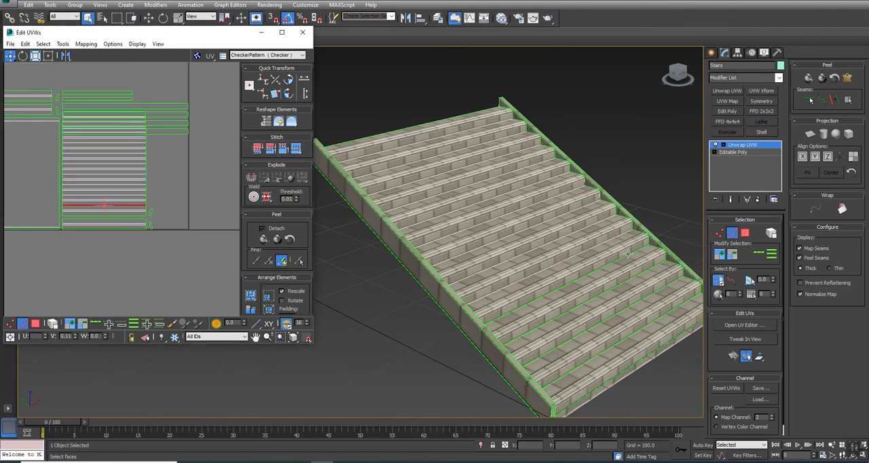
pyautogui.click(616, 260)
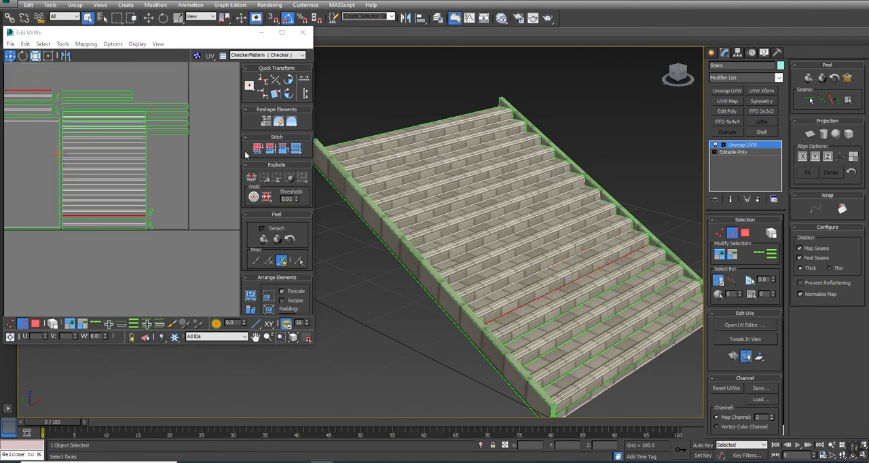
pyautogui.click(299, 152)
pyautogui.click(597, 297)
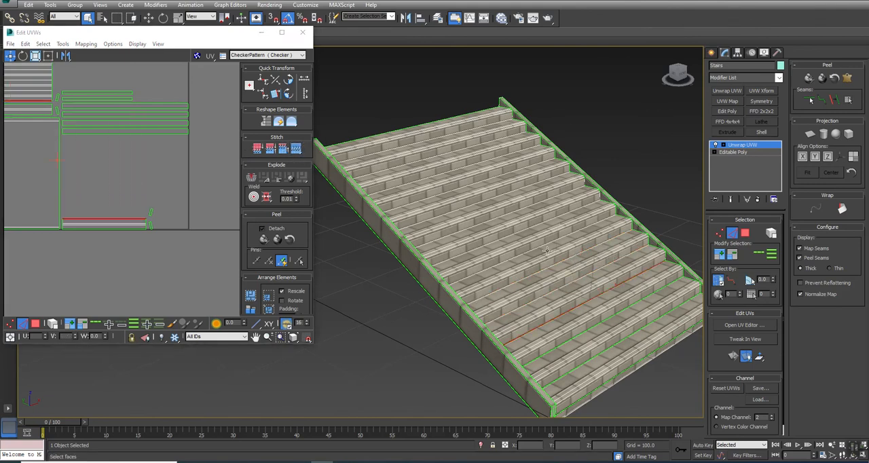
pyautogui.click(297, 149)
pyautogui.click(631, 309)
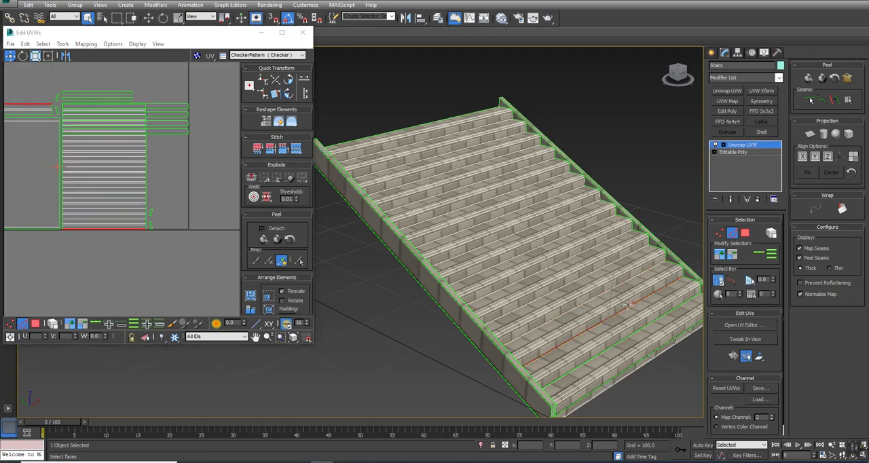
pyautogui.click(298, 152)
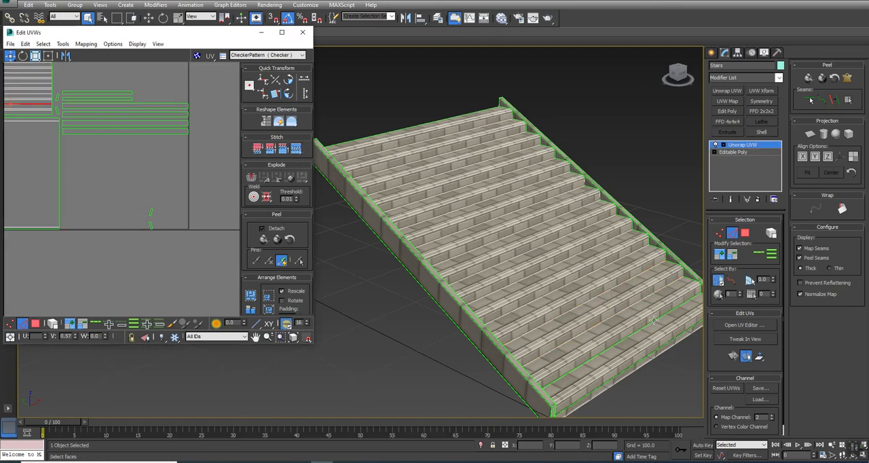
pyautogui.click(653, 320)
pyautogui.click(297, 149)
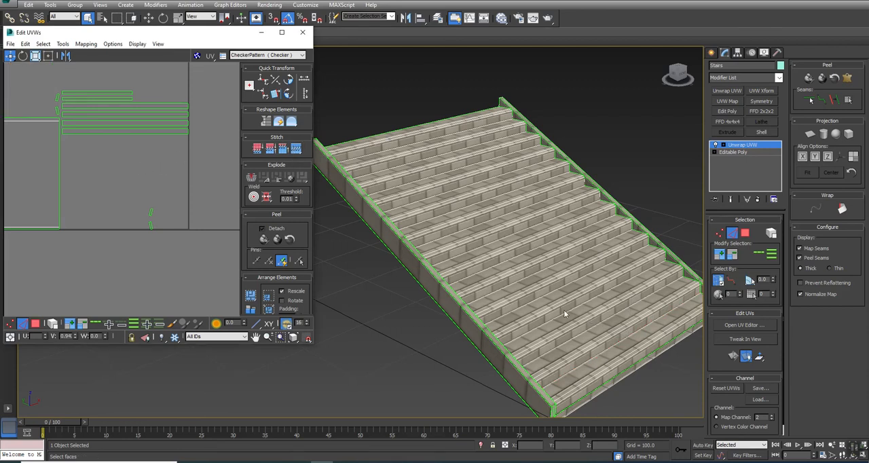
# Step: Stitch the UV seams along the long edges of both sloped side borders of the staircase
pyautogui.moveTo(556, 324); pyautogui.dragTo(551, 307, button='middle')
pyautogui.click(479, 302)
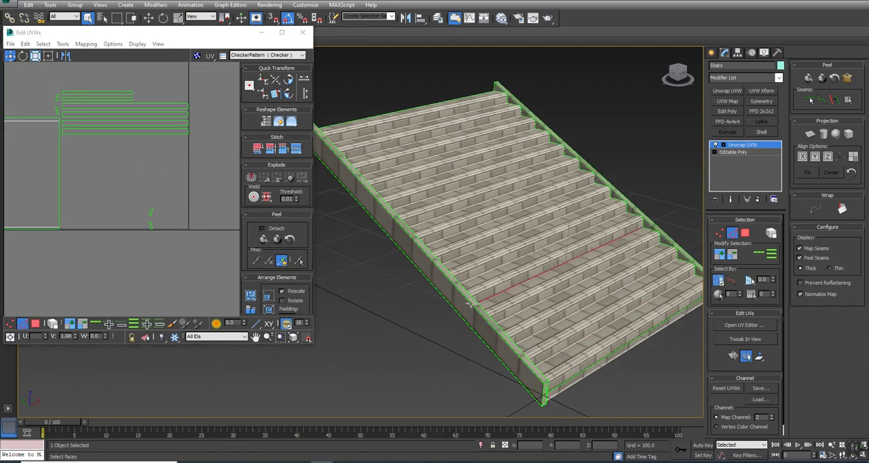
pyautogui.click(473, 298)
pyautogui.click(297, 149)
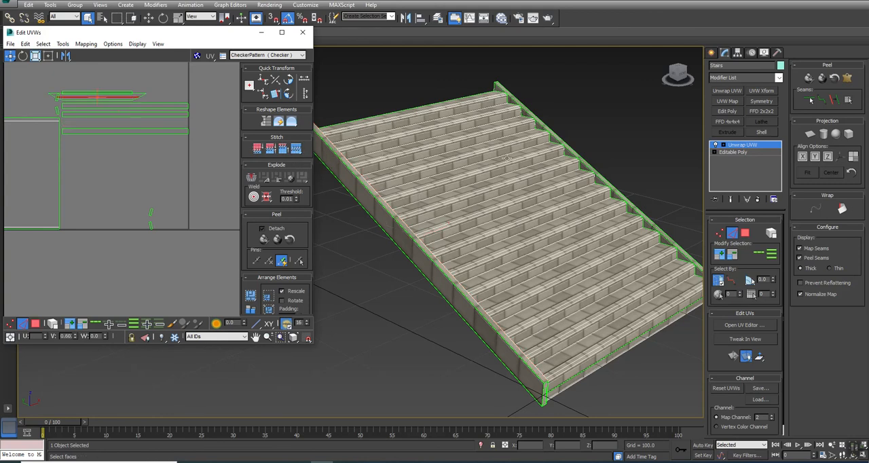
pyautogui.click(584, 166)
pyautogui.click(297, 149)
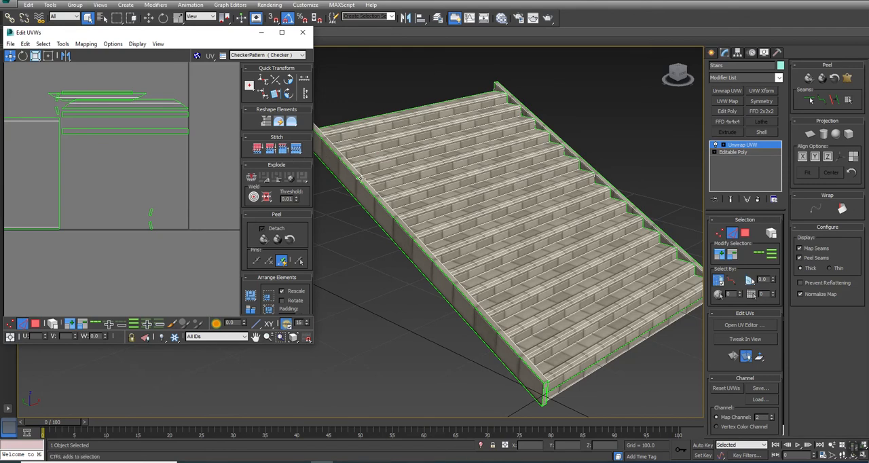
pyautogui.keyDown('alt'); pyautogui.moveTo(377, 196); pyautogui.dragTo(366, 182, button='middle'); pyautogui.keyUp('alt')
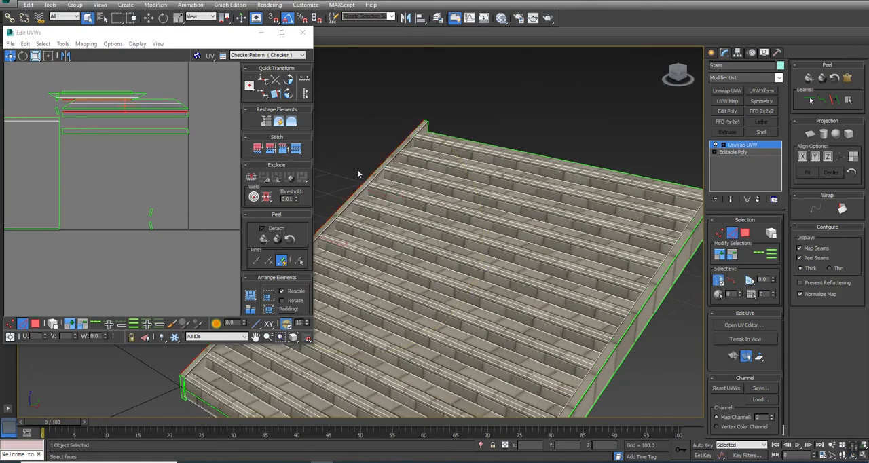
pyautogui.click(298, 150)
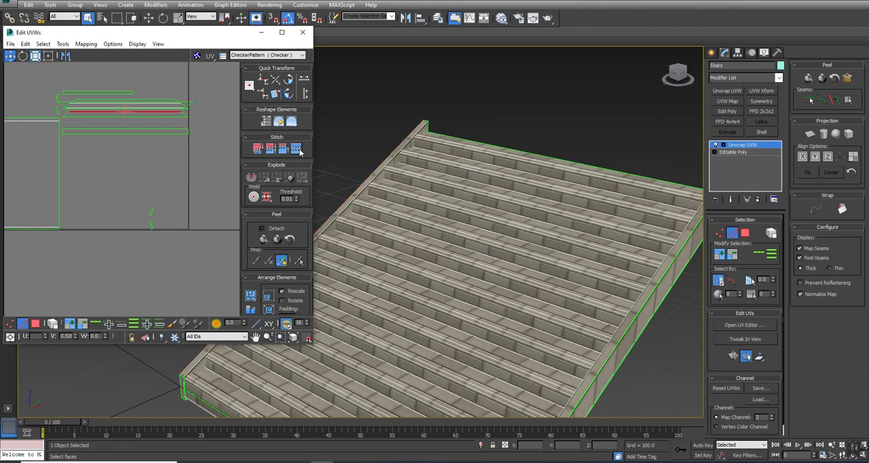
pyautogui.click(677, 256)
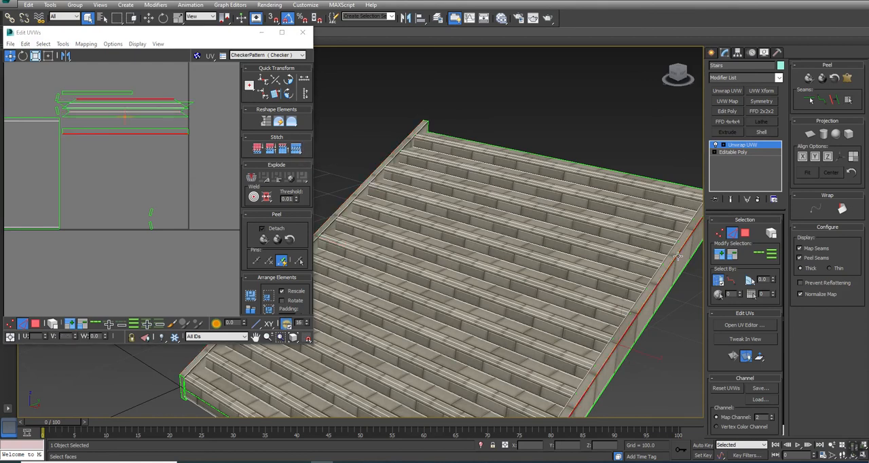
pyautogui.click(296, 148)
# Step: Repack all of the stairs' stitched UV islands into the UV square with rescaling
pyautogui.click(155, 177)
pyautogui.moveTo(154, 173); pyautogui.dragTo(175, 153, button='middle')
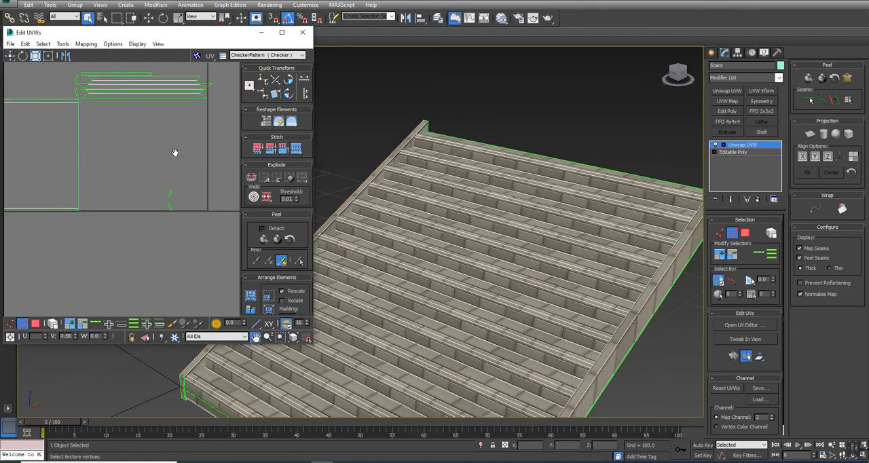
pyautogui.scroll(-3, 175, 153)
pyautogui.moveTo(461, 317); pyautogui.dragTo(601, 244, button='middle')
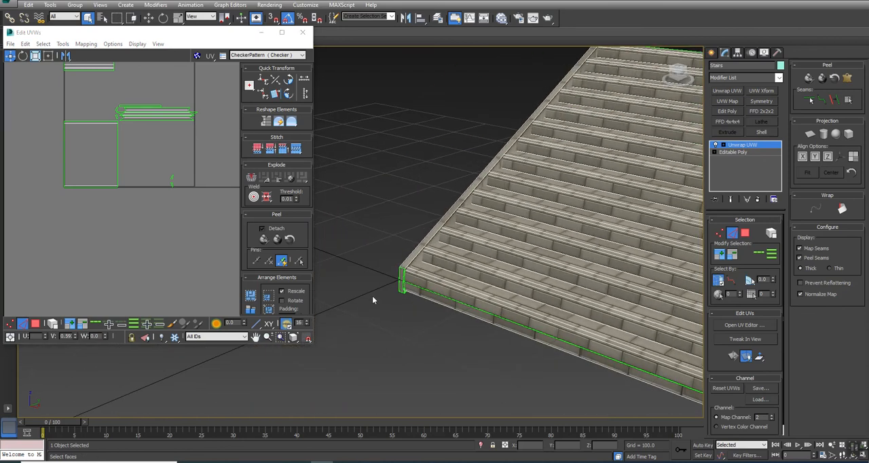
pyautogui.click(251, 297)
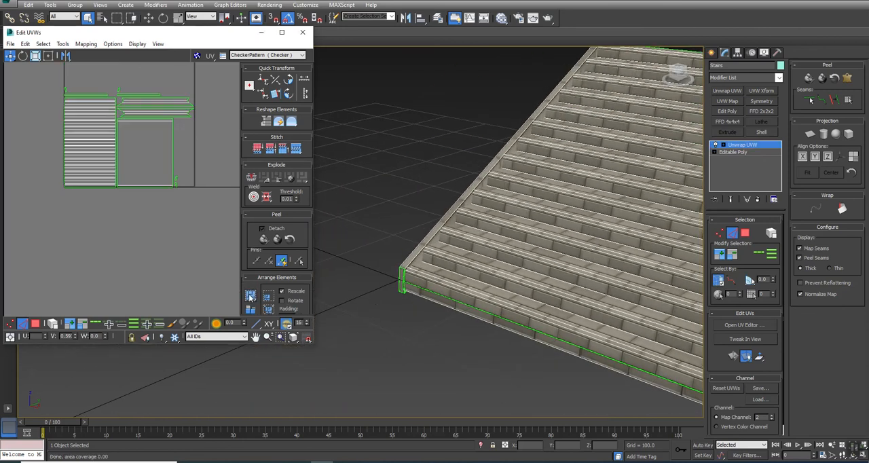
# Step: Select all UV polygons of the stairs and relax them with Relax By Polygon Angles
pyautogui.moveTo(24, 249); pyautogui.dragTo(283, 58)
pyautogui.click(167, 255)
pyautogui.click(36, 324)
pyautogui.hotkey('ctrl', 'a')
pyautogui.click(63, 43)
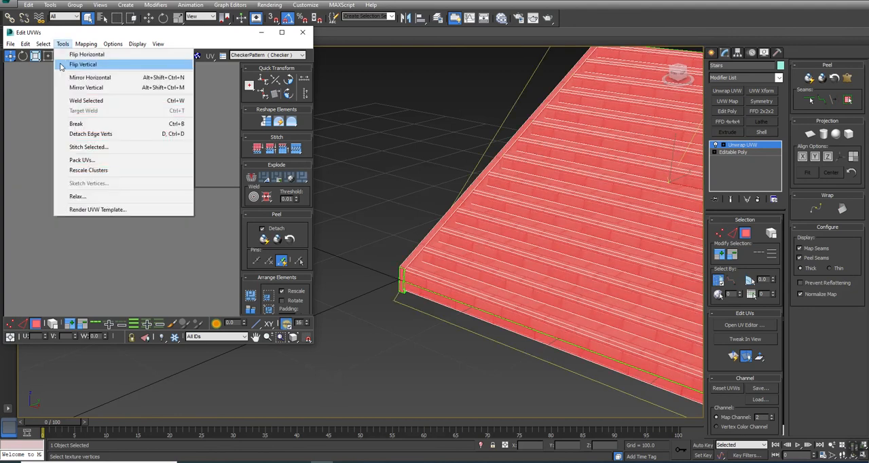
pyautogui.click(41, 170)
pyautogui.click(74, 70)
pyautogui.click(69, 79)
pyautogui.click(104, 109)
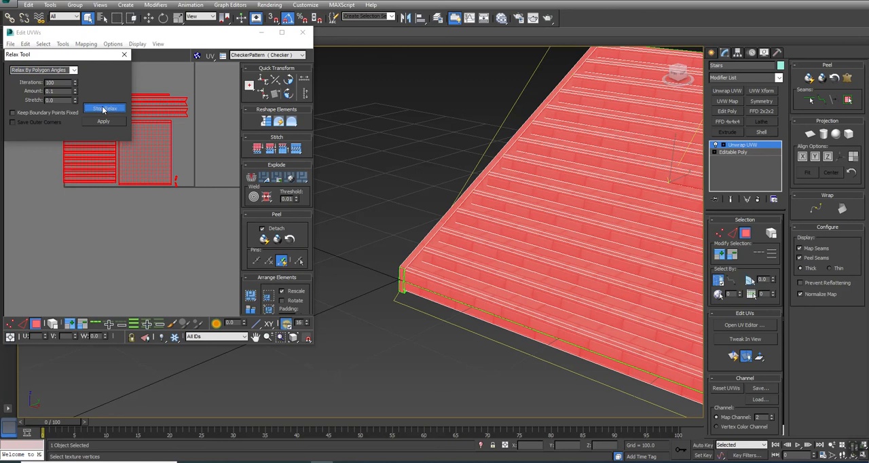
pyautogui.click(102, 109)
# Step: Pack the relaxed UV islands again with rescaling
pyautogui.click(147, 228)
pyautogui.moveTo(147, 225); pyautogui.dragTo(145, 302, button='middle')
pyautogui.scroll(-3, 144, 302)
pyautogui.click(252, 296)
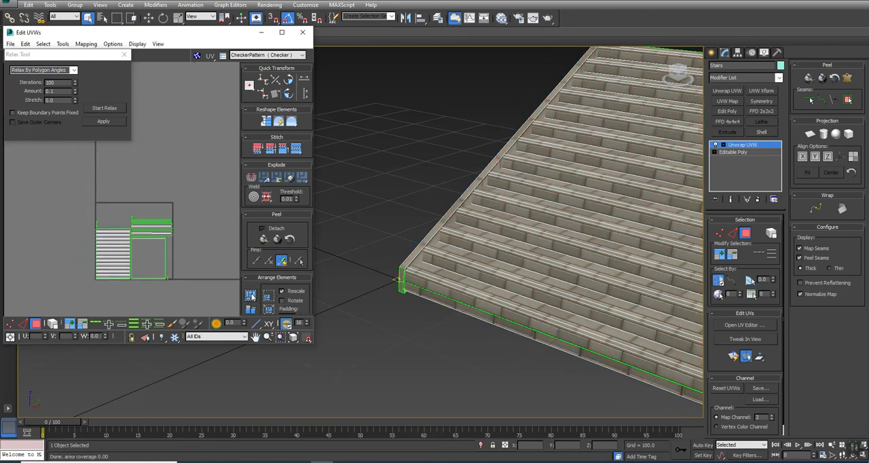
# Step: Convert the unwrapped stairs to Editable Poly and look them over from both sides
pyautogui.rightClick(534, 136)
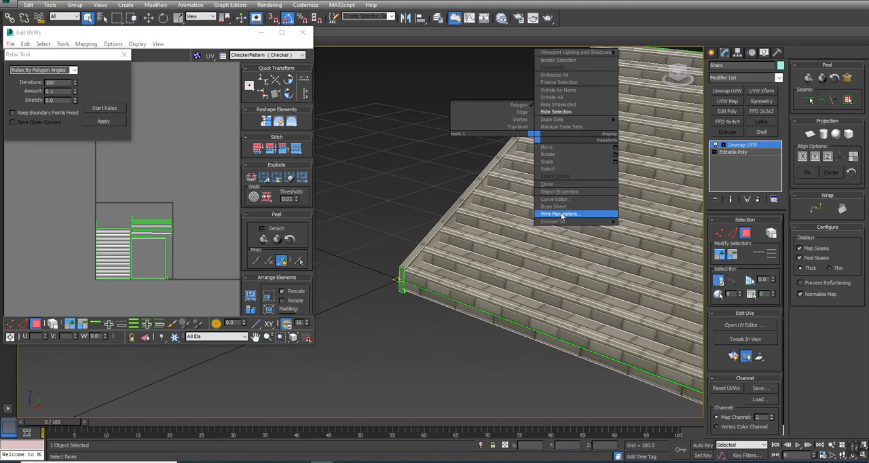
pyautogui.moveTo(563, 221)
pyautogui.click(639, 228)
pyautogui.scroll(-5, 436, 190)
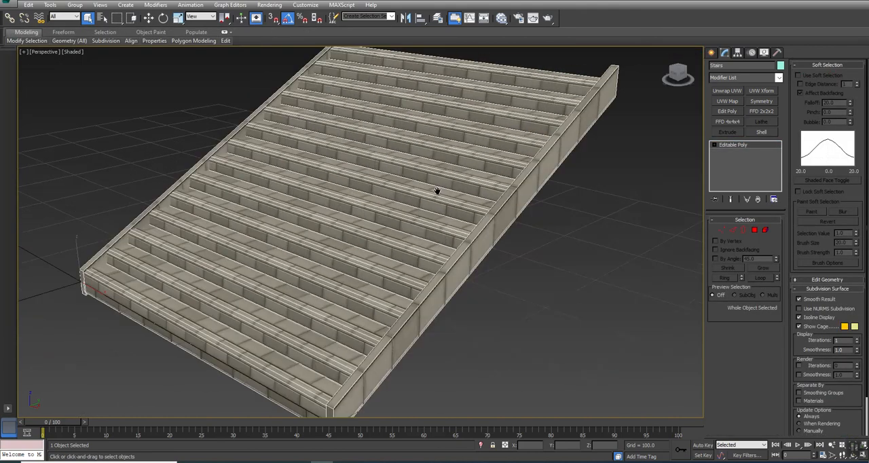
pyautogui.scroll(4, 386, 226)
pyautogui.keyDown('alt'); pyautogui.moveTo(386, 226); pyautogui.dragTo(596, 159, button='middle'); pyautogui.keyUp('alt')
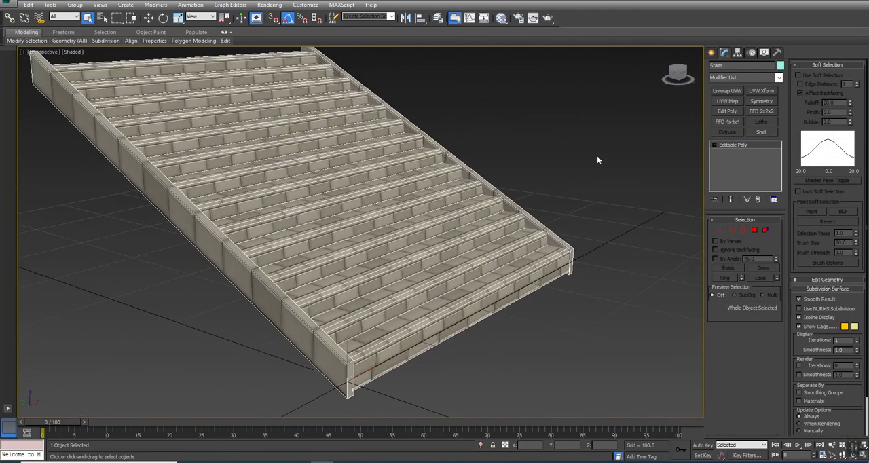
# Step: Unhide all objects to view the stairs in the full scene, and hide everything except the stairs
pyautogui.click(525, 136)
pyautogui.rightClick(543, 118)
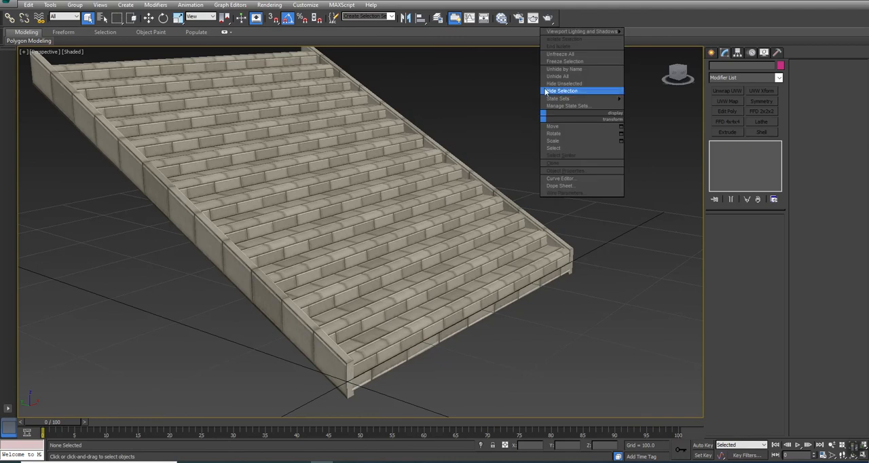
pyautogui.click(556, 77)
pyautogui.scroll(-5, 305, 249)
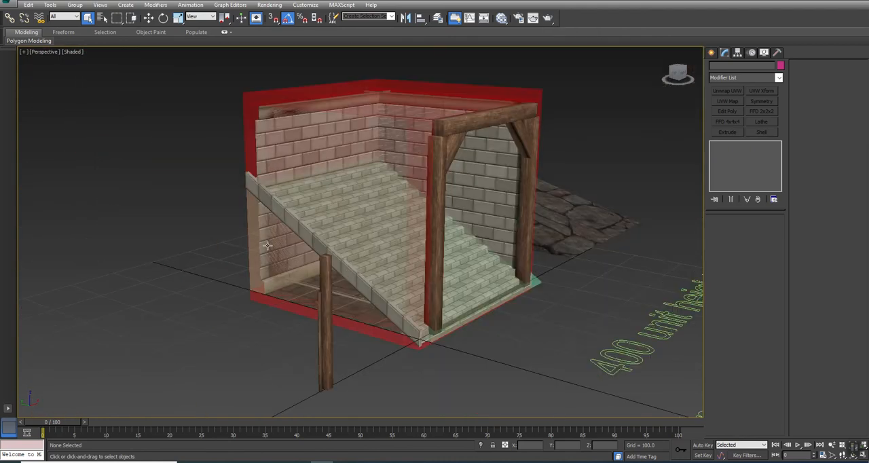
pyautogui.click(285, 251)
pyautogui.rightClick(319, 177)
pyautogui.click(323, 181)
pyautogui.click(322, 180)
pyautogui.click(322, 180)
# Step: Unhide the UCX_Stairs collision mesh by name and select it
pyautogui.rightClick(444, 156)
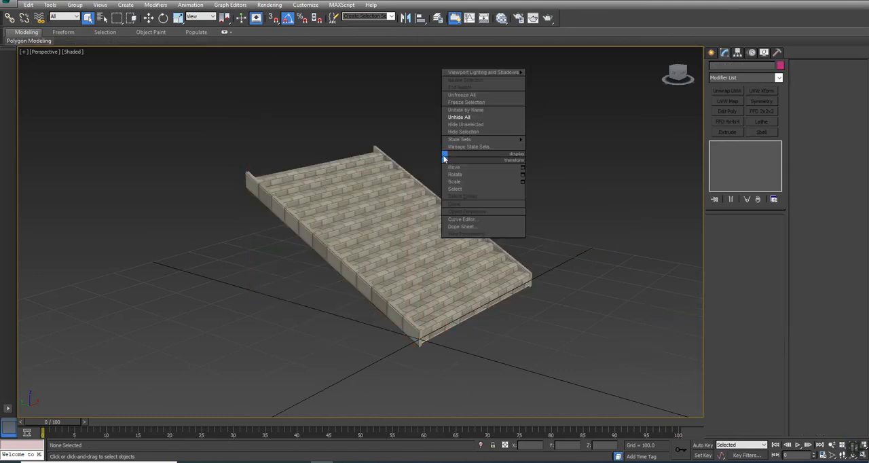
pyautogui.click(459, 110)
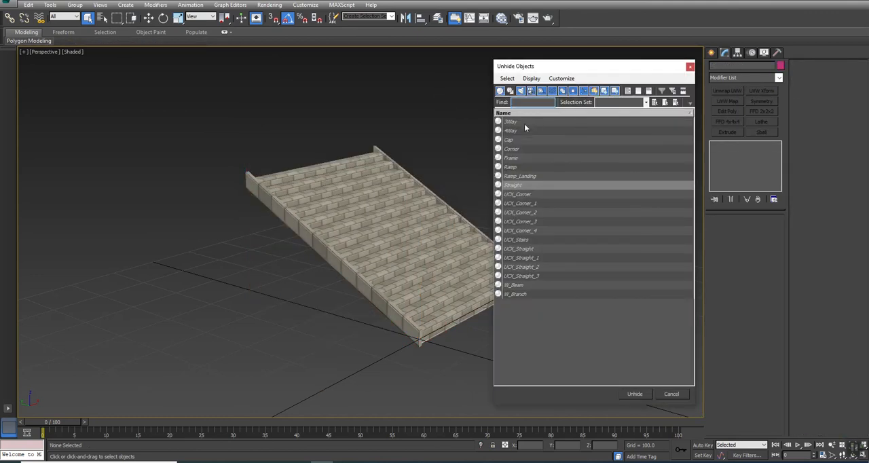
pyautogui.doubleClick(513, 240)
pyautogui.click(311, 271)
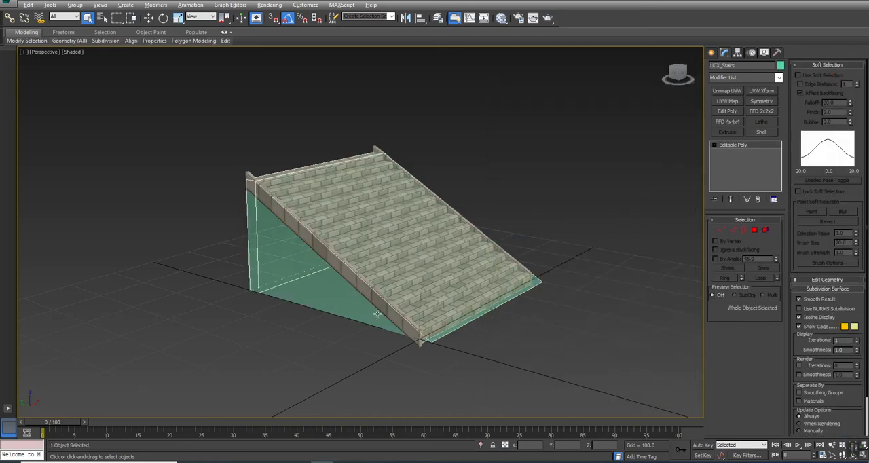
# Step: Reshape UCX_Stairs by its vertices in the left view to follow the staircase's sloped underside, and leave vertex editing
pyautogui.hotkey('alt', 'w')
pyautogui.scroll(-5, 229, 291)
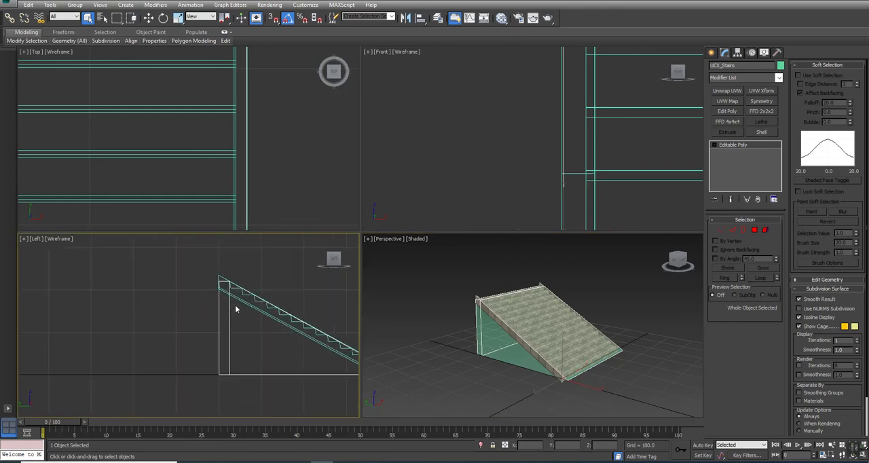
pyautogui.hotkey('alt', 'w')
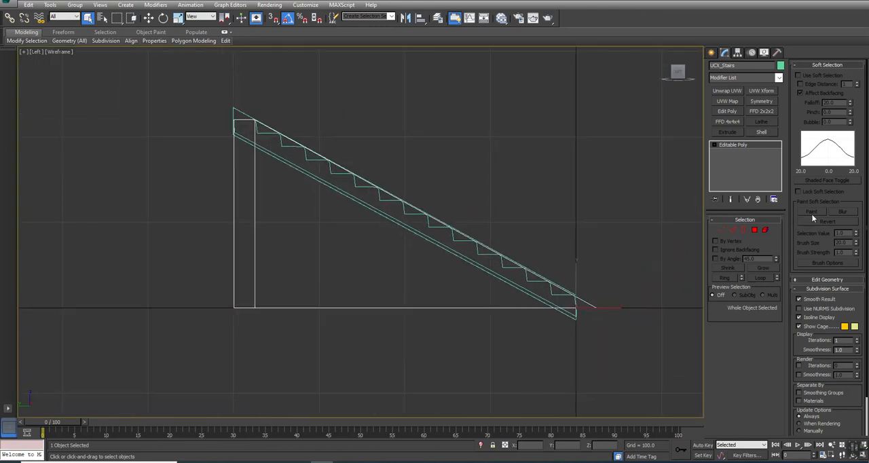
pyautogui.click(721, 230)
pyautogui.moveTo(264, 290); pyautogui.dragTo(167, 353)
pyautogui.moveTo(245, 271); pyautogui.dragTo(591, 306)
pyautogui.hotkey('alt', 'w')
pyautogui.scroll(-4, 566, 309)
pyautogui.hotkey('alt', 'w')
pyautogui.keyDown('alt'); pyautogui.moveTo(410, 294); pyautogui.dragTo(365, 269, button='middle'); pyautogui.keyUp('alt')
pyautogui.rightClick(450, 268)
pyautogui.click(443, 268)
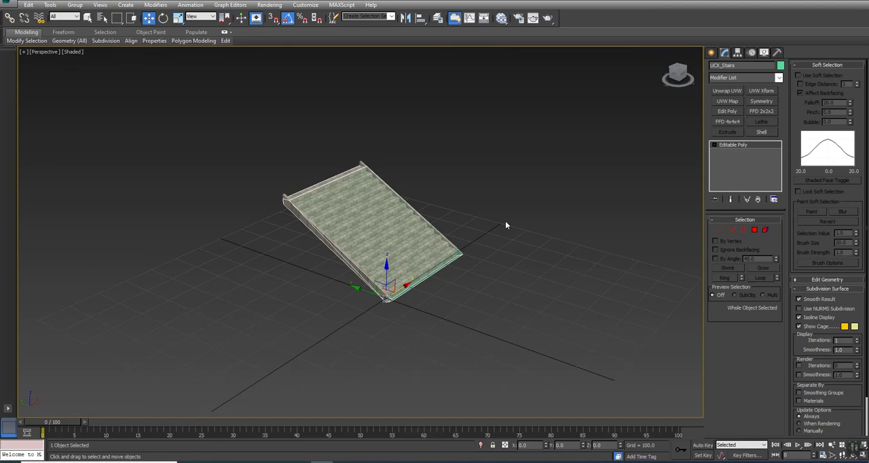
# Step: Select the stairs together with their UCX_Stairs collision mesh
pyautogui.moveTo(504, 224); pyautogui.dragTo(490, 249, button='middle')
pyautogui.click(485, 252)
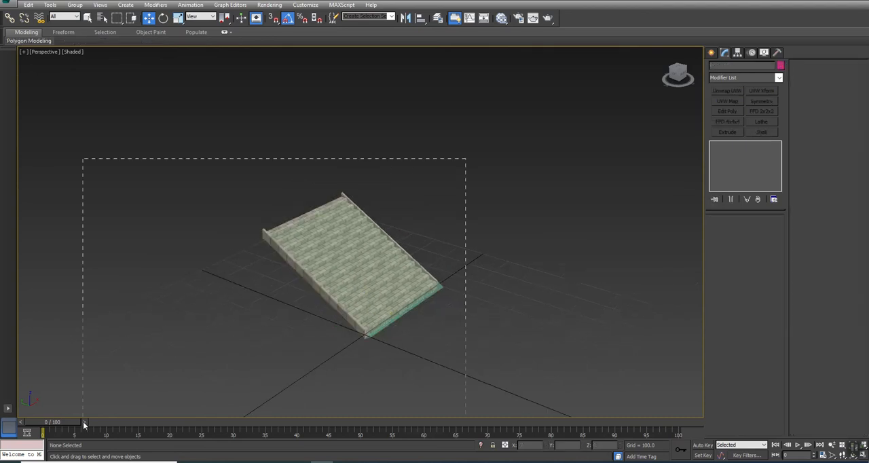